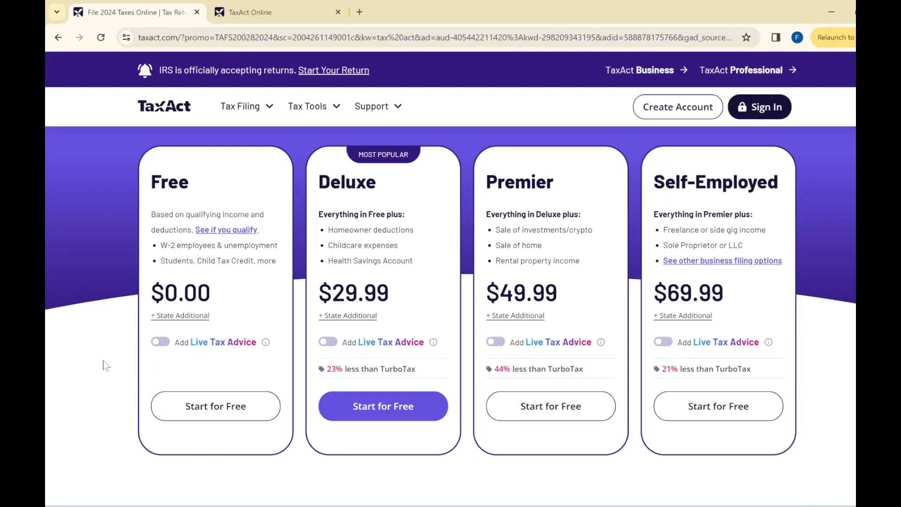
- Switch to the open 2023 tax return and continue through the Basic Info introduction and summary to the Federal section
left_click(240, 106)
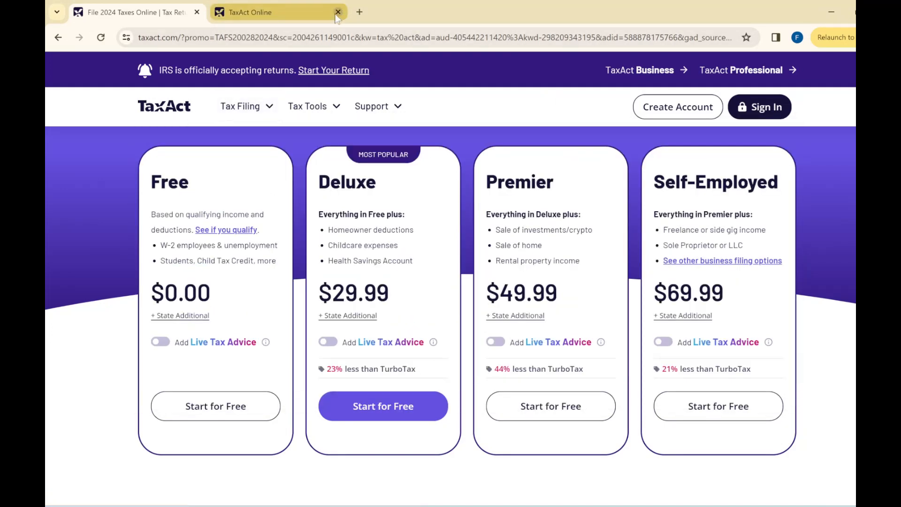
left_click(285, 12)
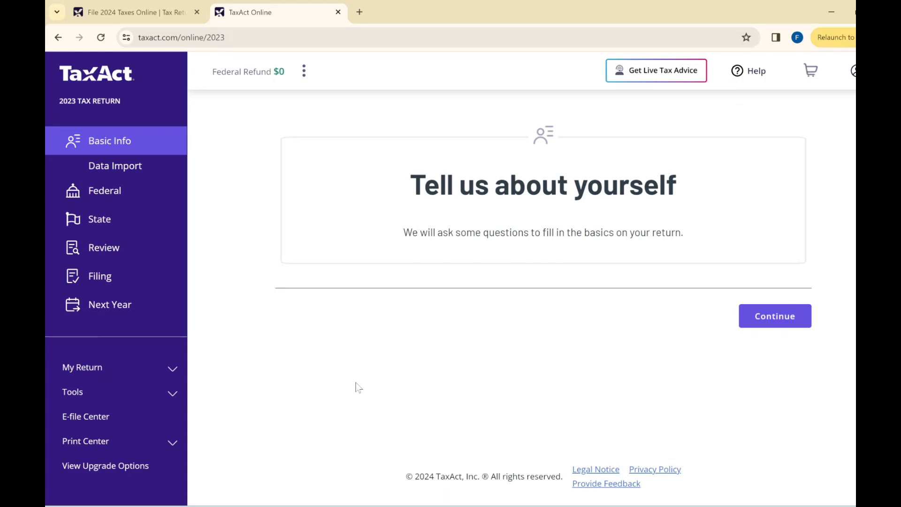
left_click(767, 320)
scroll(496, 311, "down", 1)
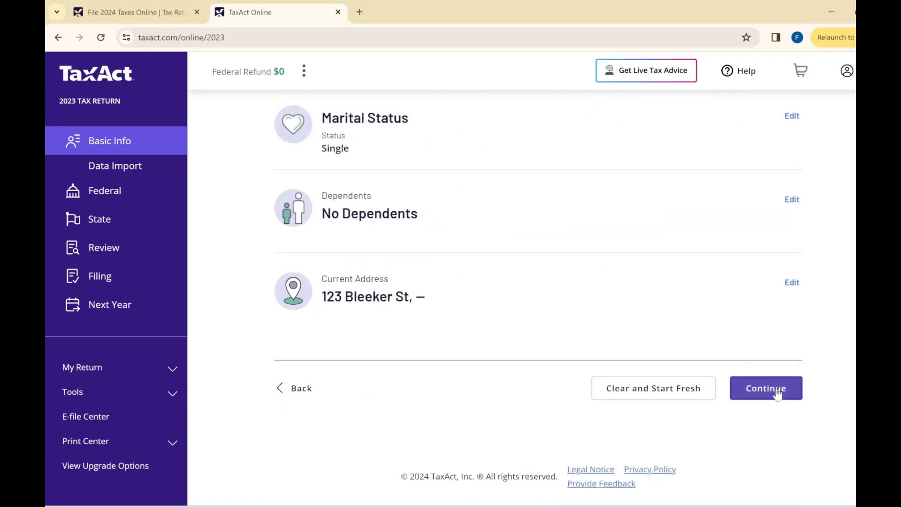
left_click(776, 388)
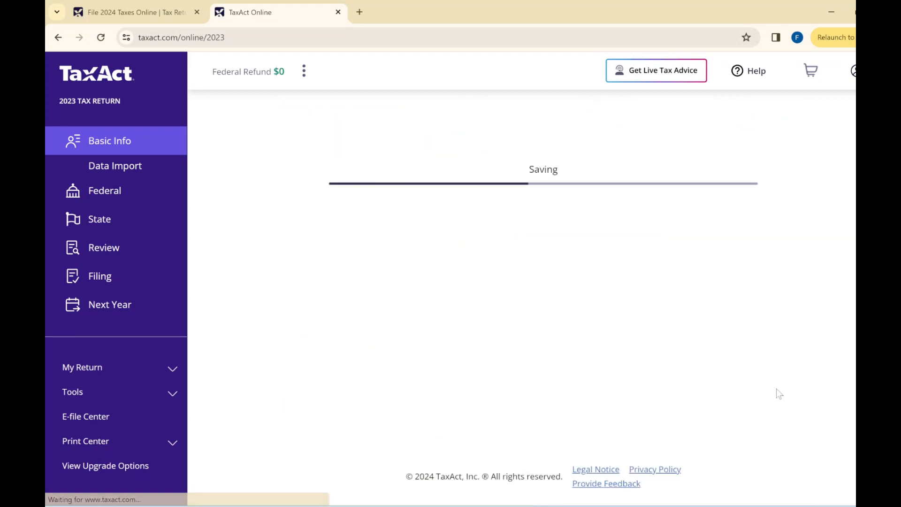
left_click(801, 377)
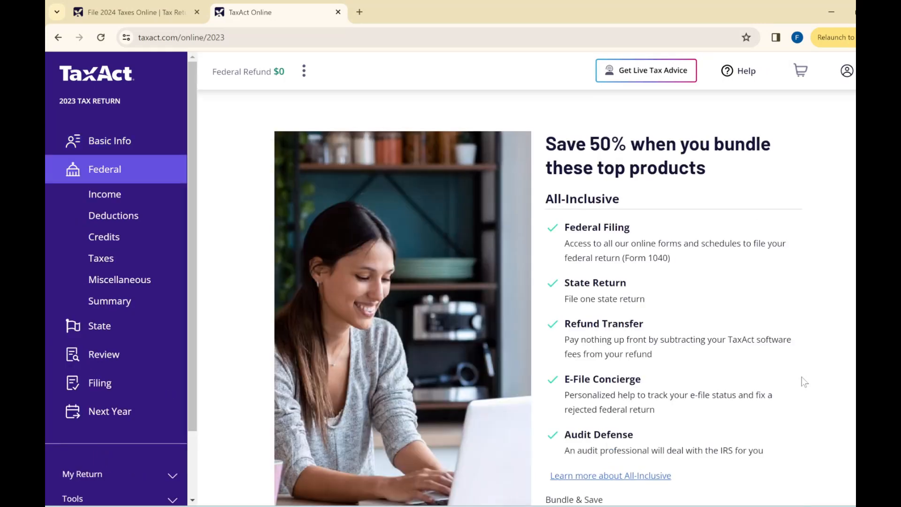
- Decline the All-Inclusive bundle offer and proceed to the federal questions about the taxpayer's financial situation
scroll(633, 369, "down", 2)
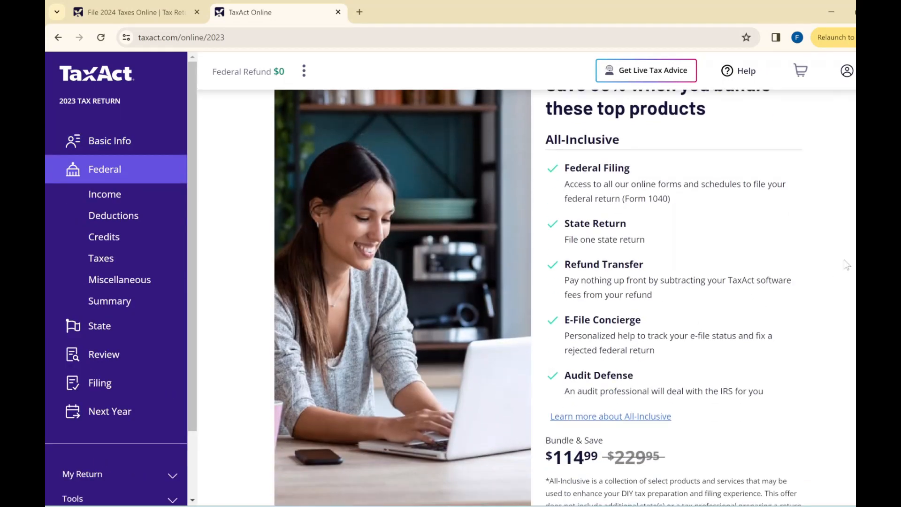
scroll(634, 369, "down", 1)
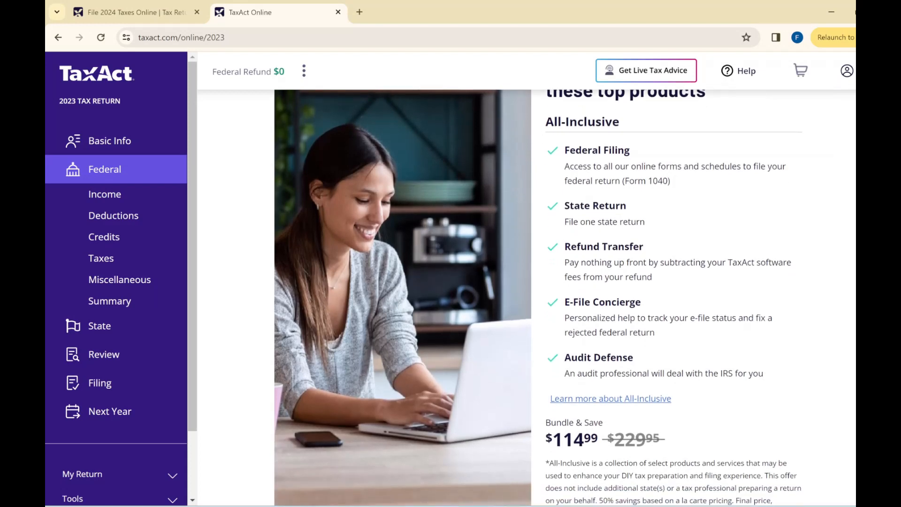
scroll(537, 297, "down", 1)
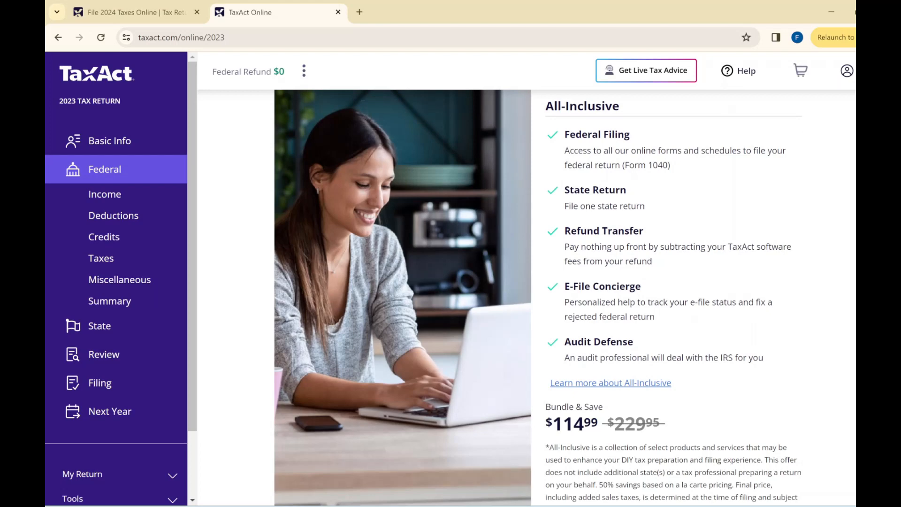
scroll(537, 297, "down", 3)
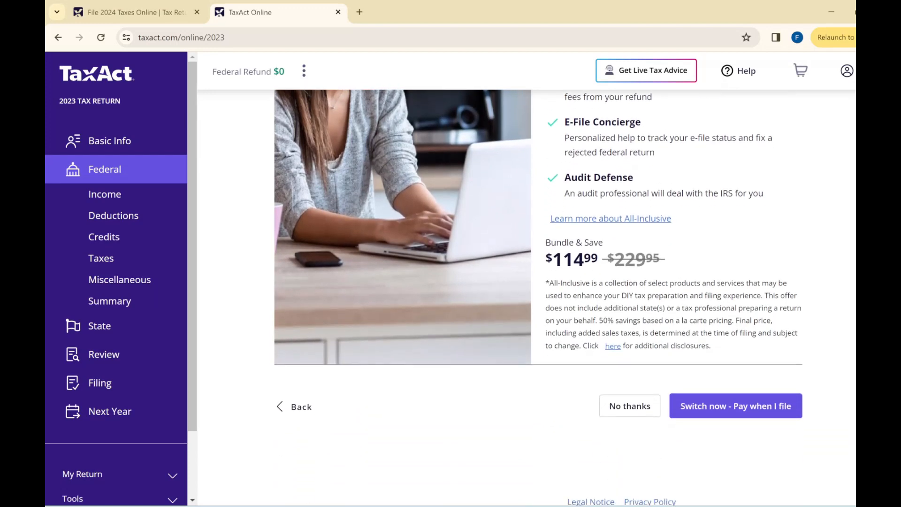
left_click(607, 405)
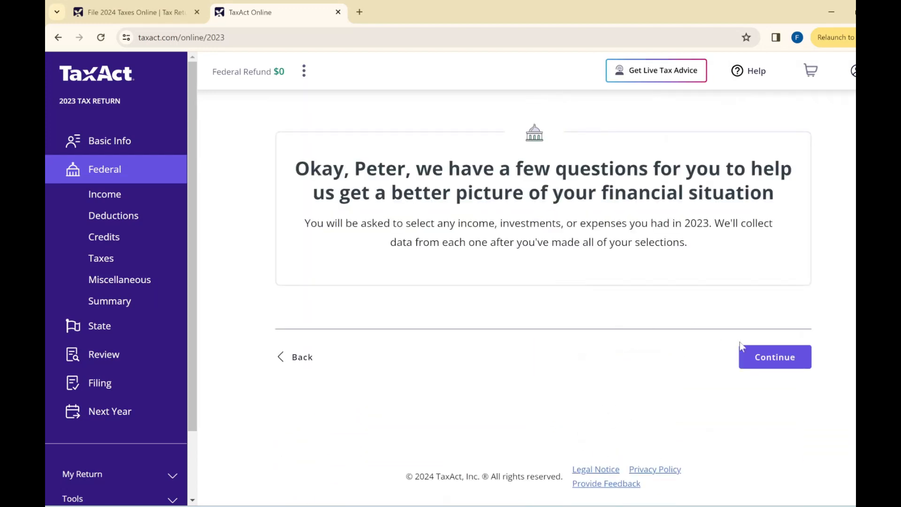
left_click(766, 358)
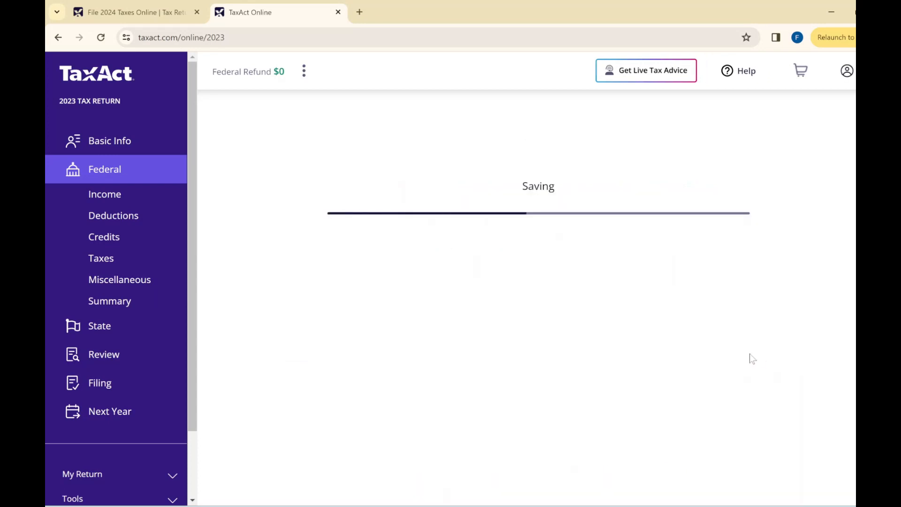
- Select Employee (Form W-2) and Self-employed and/or side hustle as 2023 income sources, expand the retirement options, and submit the answers
scroll(436, 361, "down", 1)
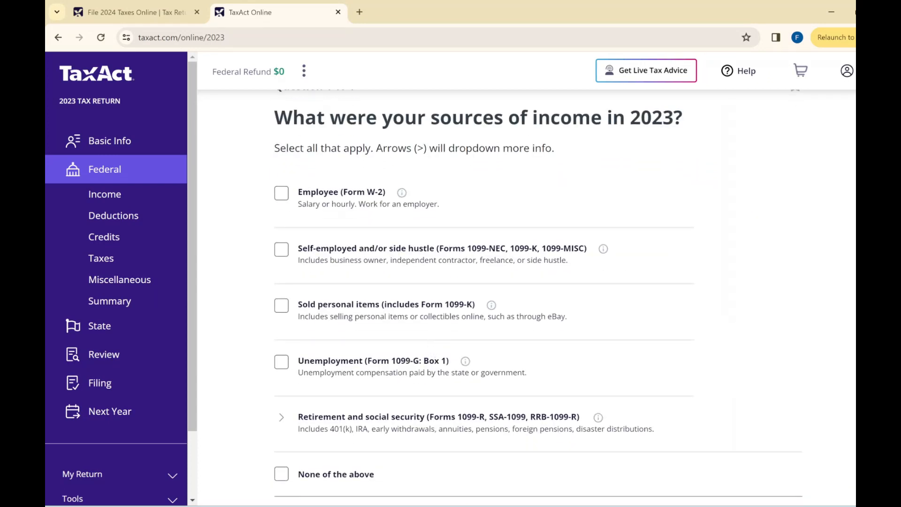
scroll(629, 276, "down", 1)
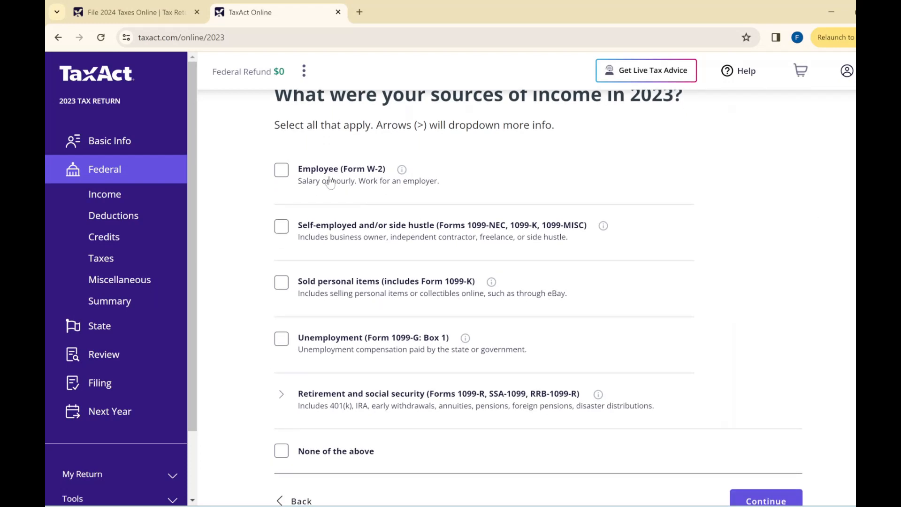
left_click(283, 175)
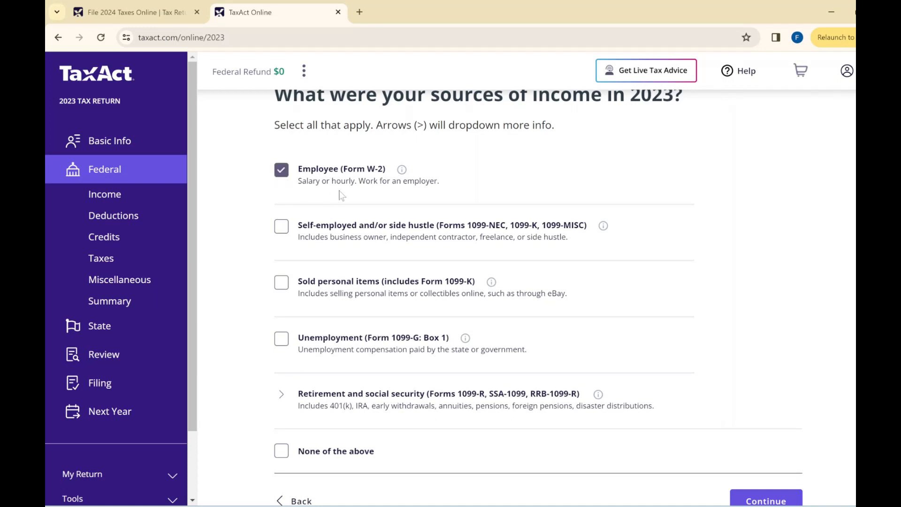
left_click(281, 228)
scroll(235, 253, "down", 1)
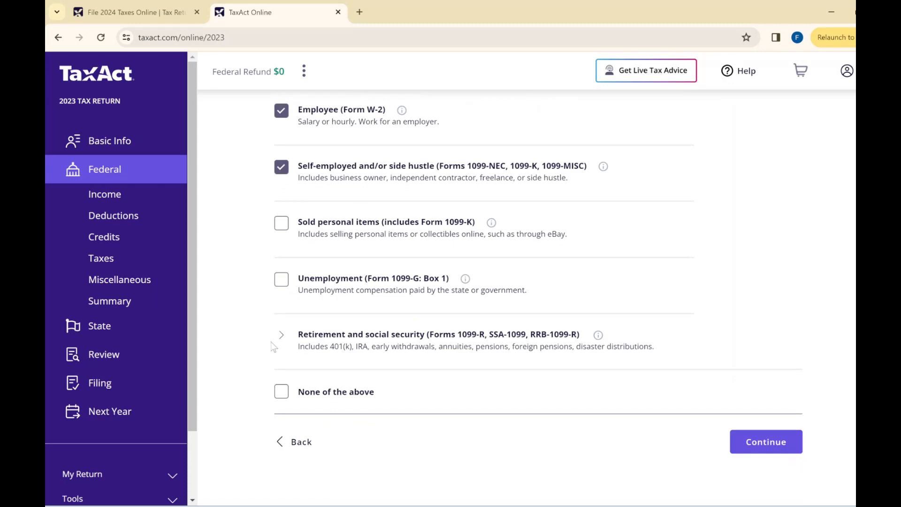
left_click(282, 336)
scroll(282, 336, "down", 2)
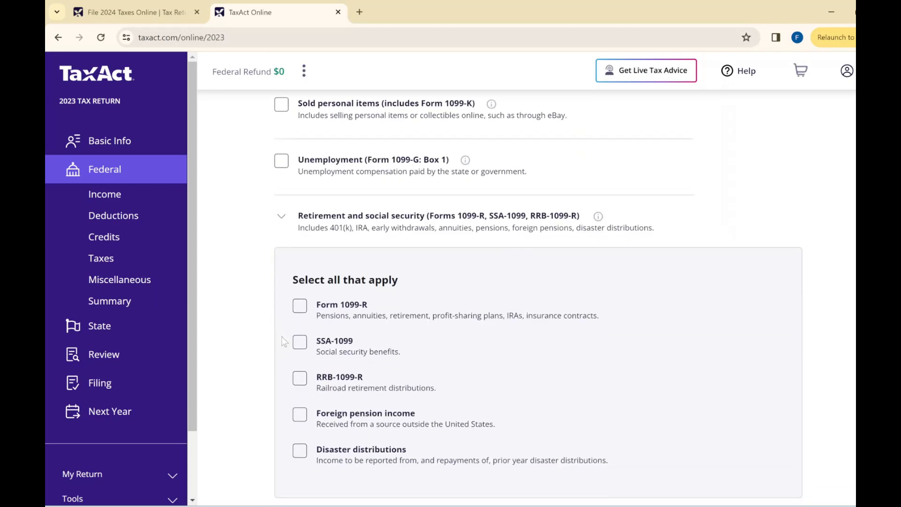
scroll(281, 337, "down", 4)
left_click(786, 389)
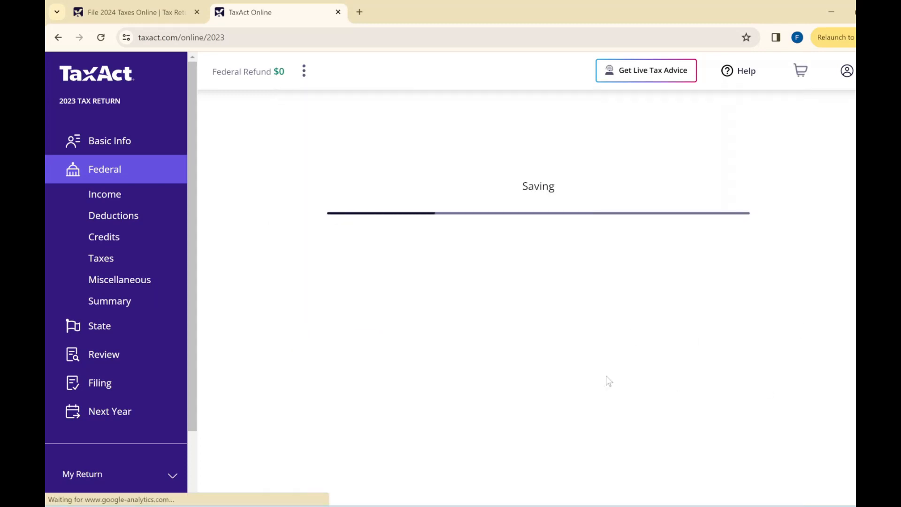
- Select Real estate rentals and royalties as additional 2023 income and continue to the investments question
scroll(537, 313, "down", 1)
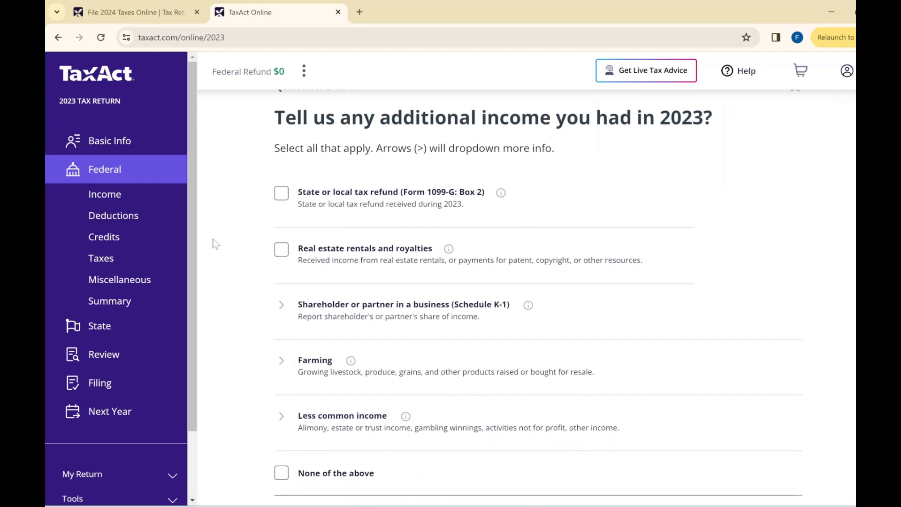
scroll(209, 268, "down", 1)
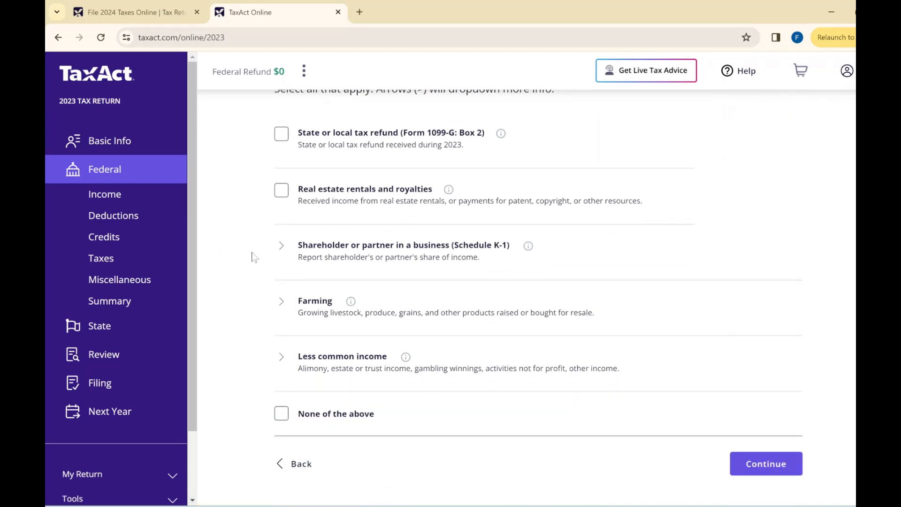
left_click(280, 193)
scroll(240, 406, "down", 1)
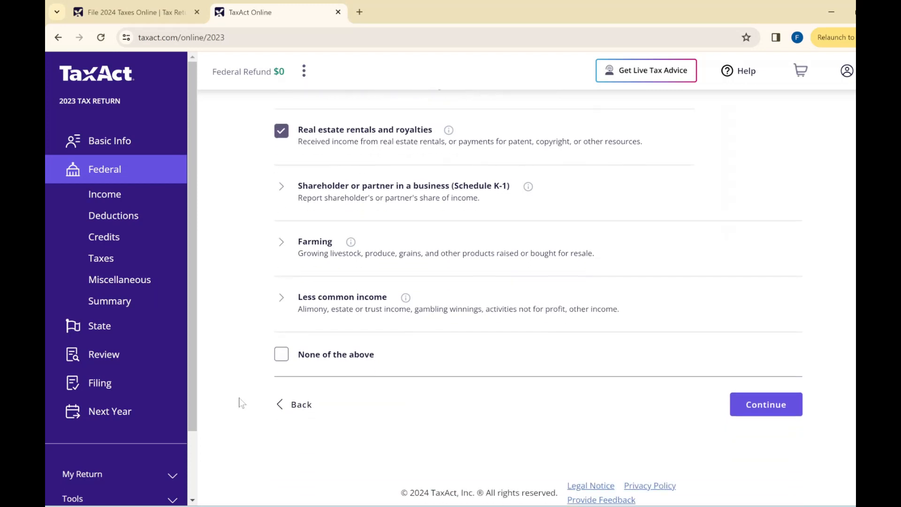
left_click(777, 410)
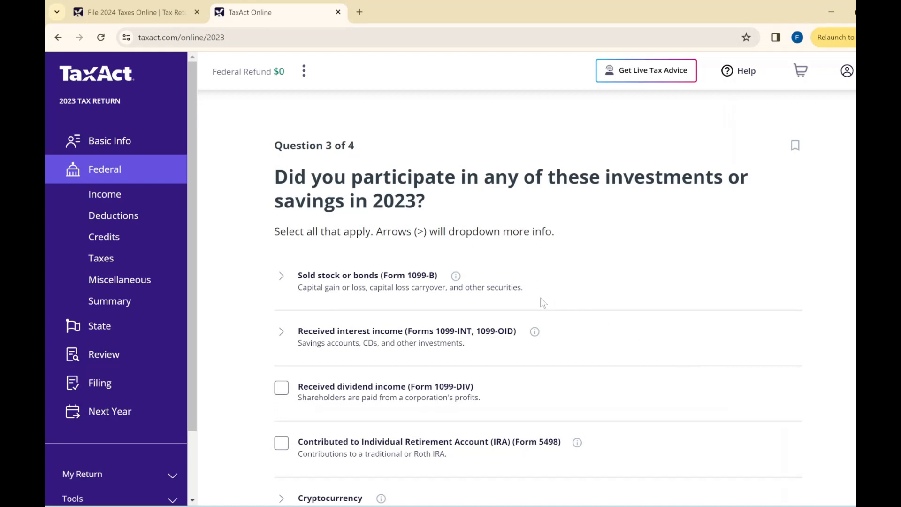
- Expand the stock sales and interest income categories and select Form 1099-INT and Form 1099-B
scroll(543, 302, "down", 1)
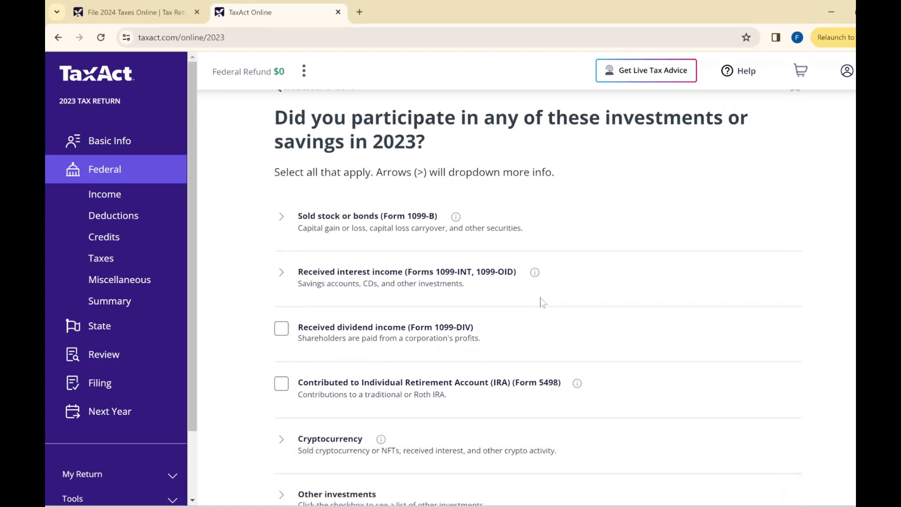
left_click(292, 229)
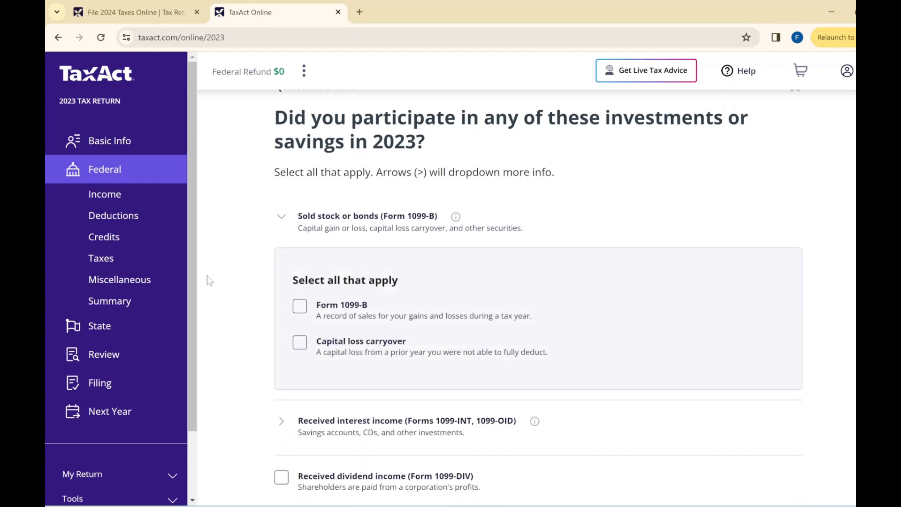
scroll(210, 275, "down", 1)
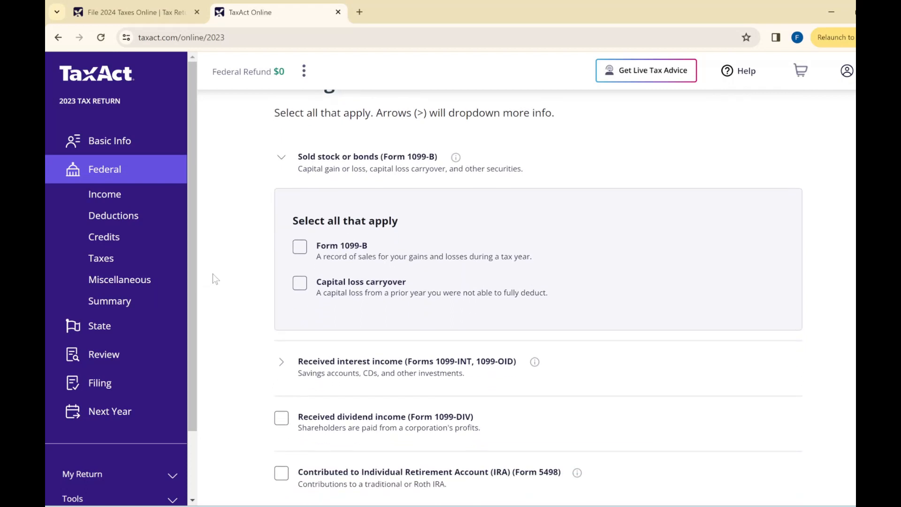
left_click(282, 368)
scroll(270, 352, "down", 1)
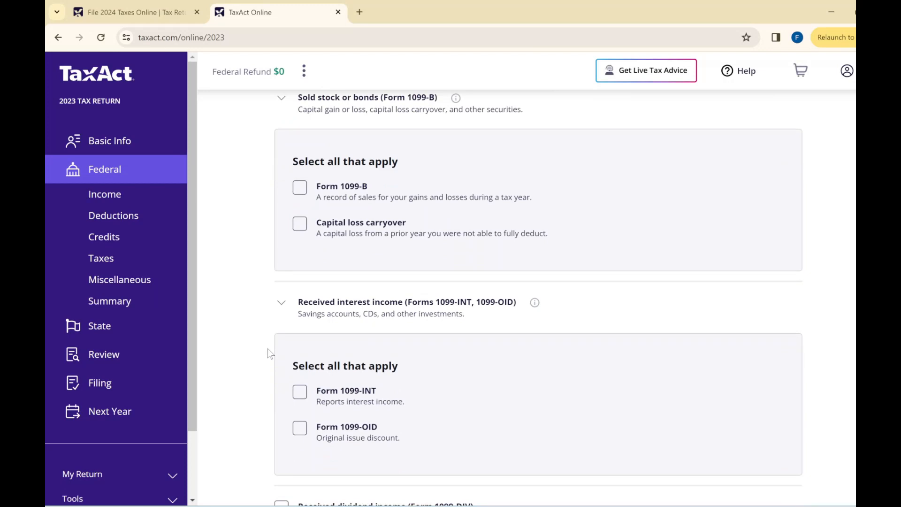
scroll(269, 353, "down", 1)
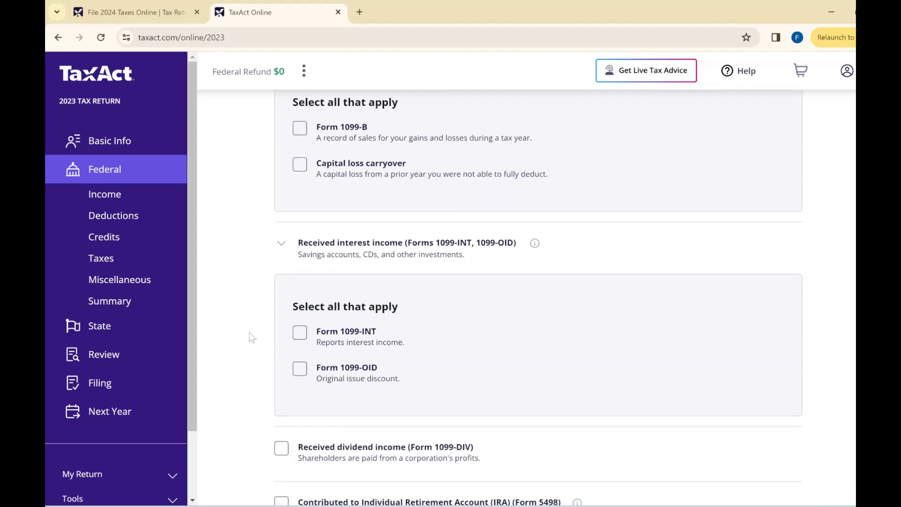
left_click(301, 334)
scroll(344, 245, "up", 1)
left_click(300, 188)
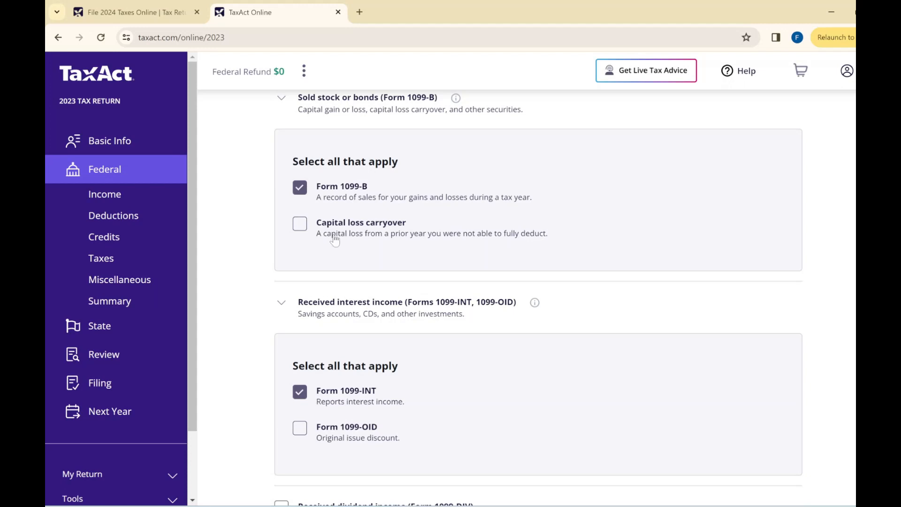
- Add dividend income (Form 1099-DIV) and IRA contributions (Form 5498) to the investment selections and continue to the expenses question
scroll(237, 364, "down", 4)
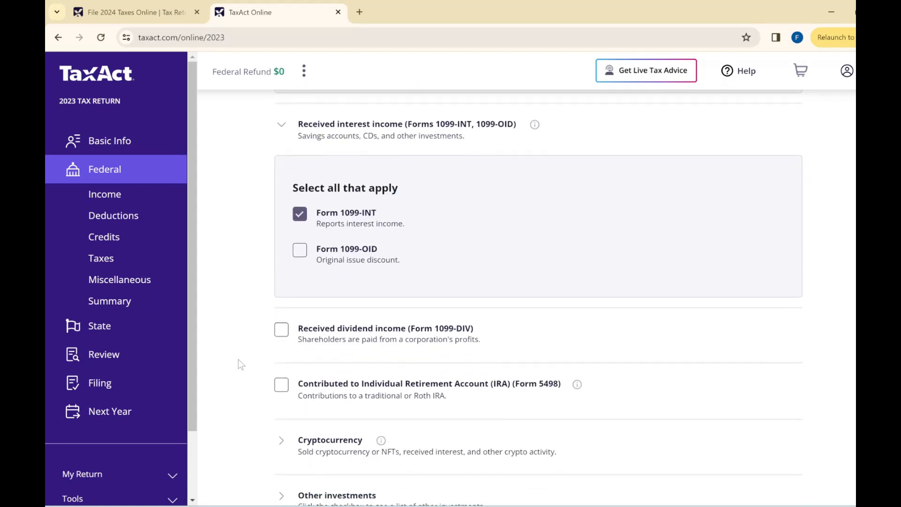
scroll(241, 353, "down", 1)
left_click(281, 270)
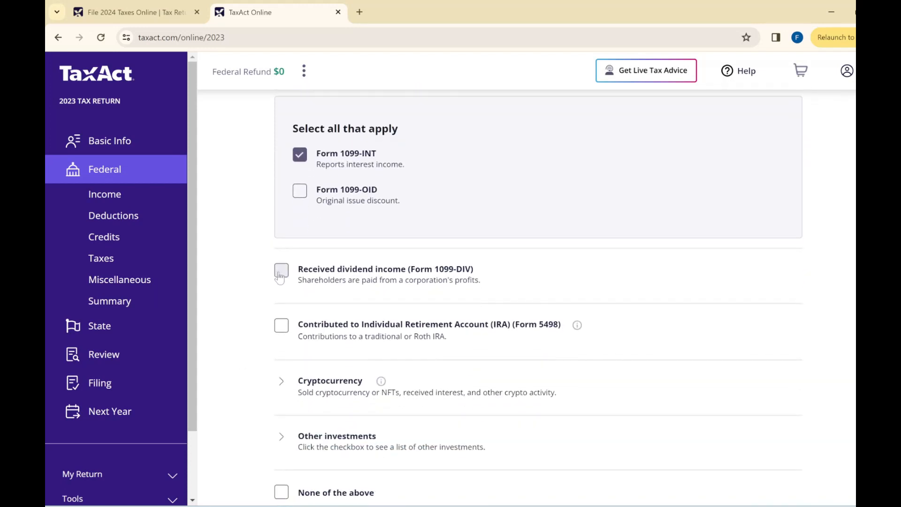
scroll(227, 375, "down", 1)
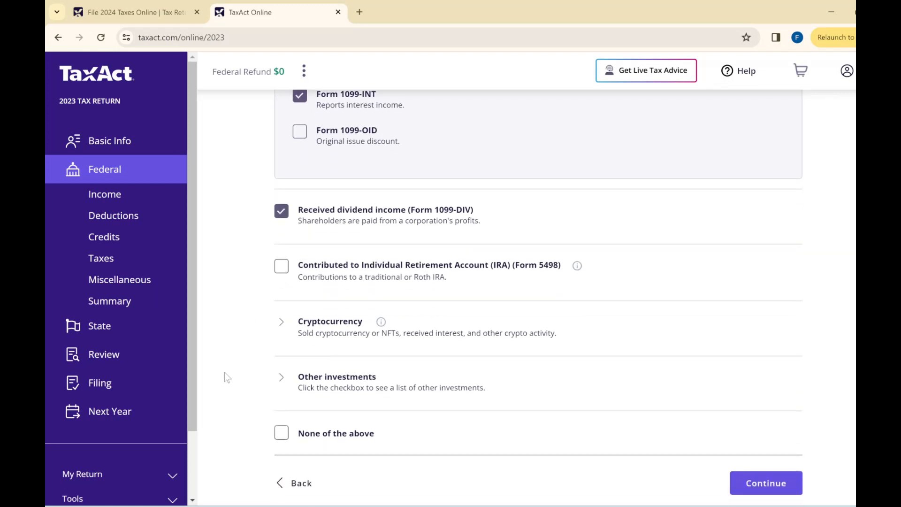
scroll(226, 377, "down", 1)
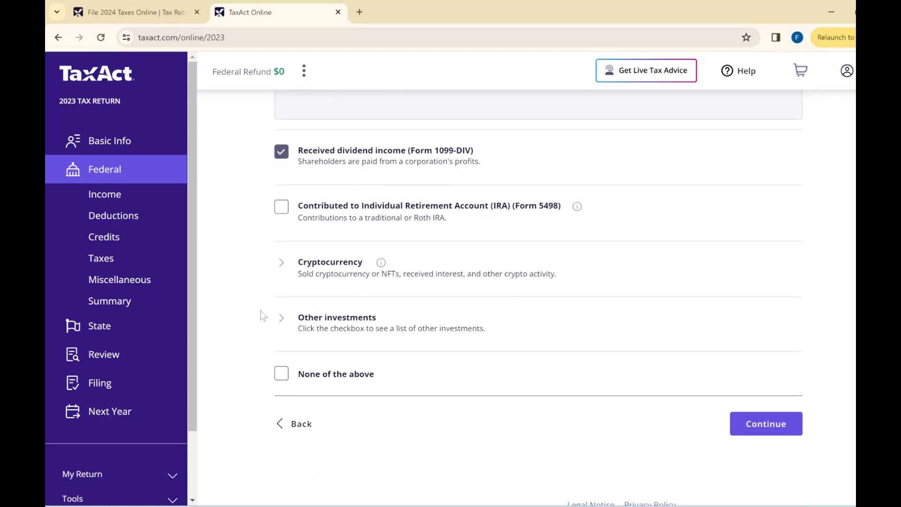
left_click(282, 208)
scroll(413, 237, "down", 1)
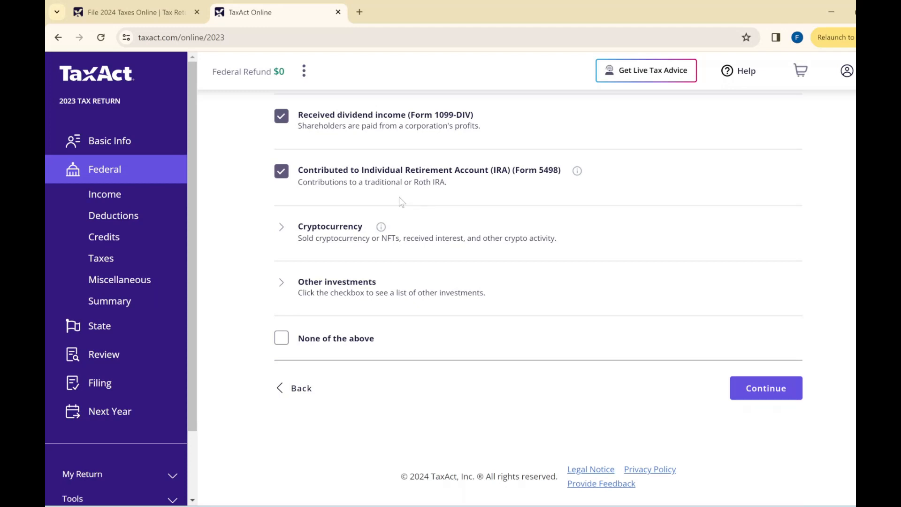
left_click(763, 388)
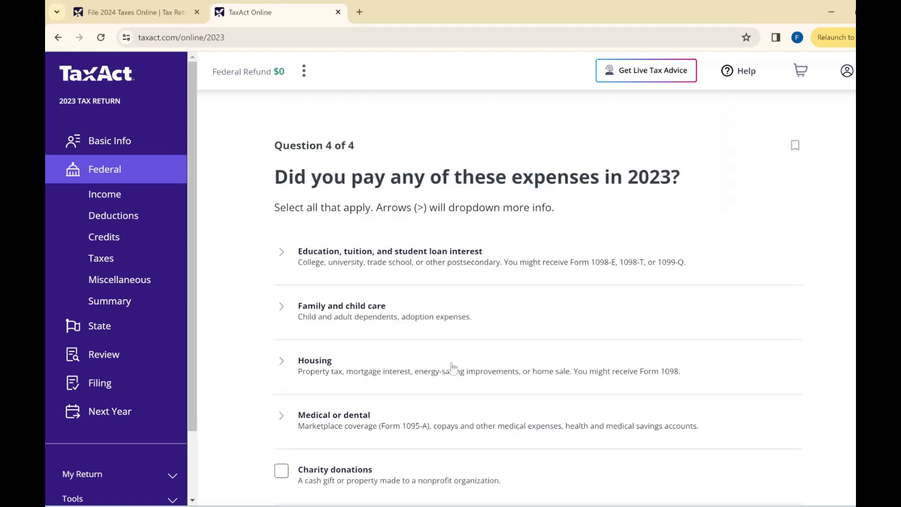
- Expand the medical or dental expenses and select Copays, prescriptions, or insurance premiums and Contributed to HSA or MSA
scroll(391, 375, "down", 1)
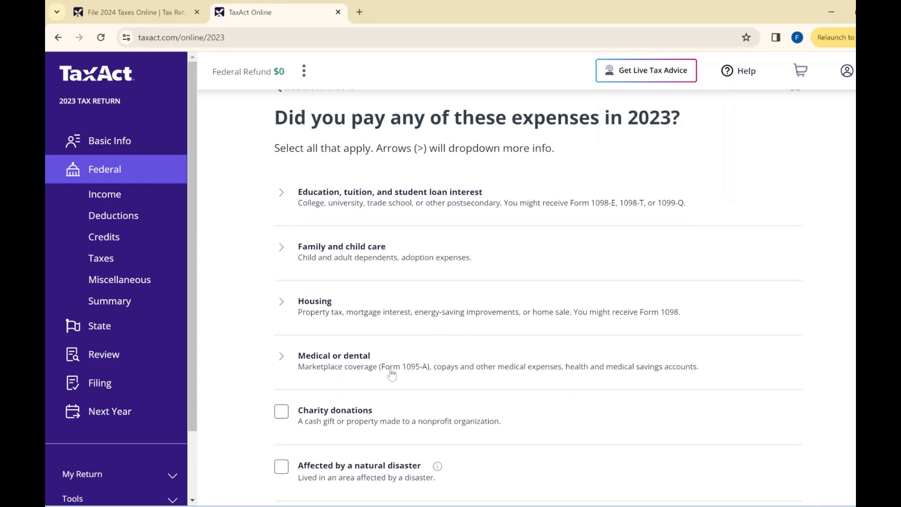
scroll(329, 336, "down", 1)
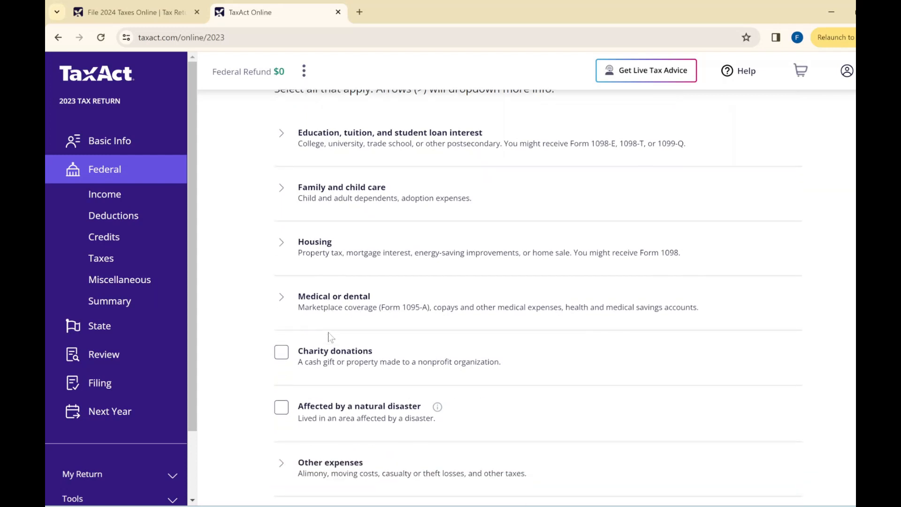
left_click(322, 294)
scroll(292, 272, "down", 1)
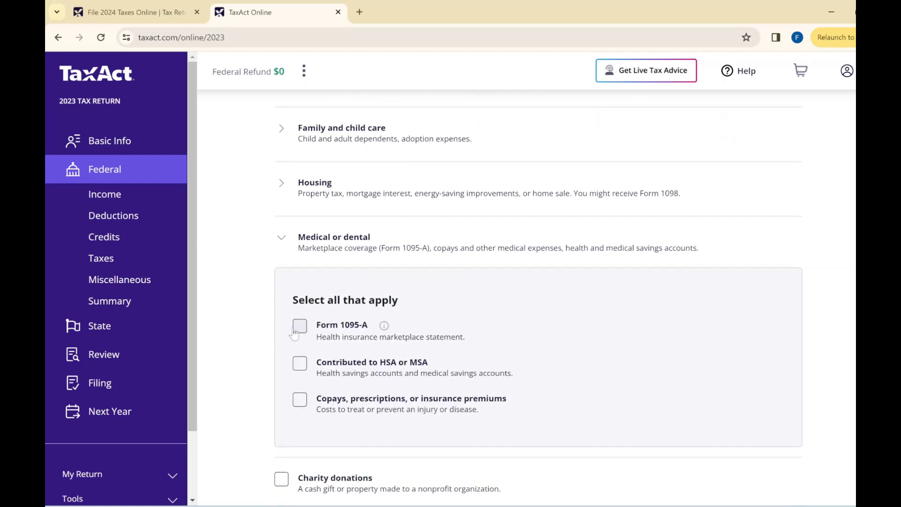
scroll(297, 374, "down", 1)
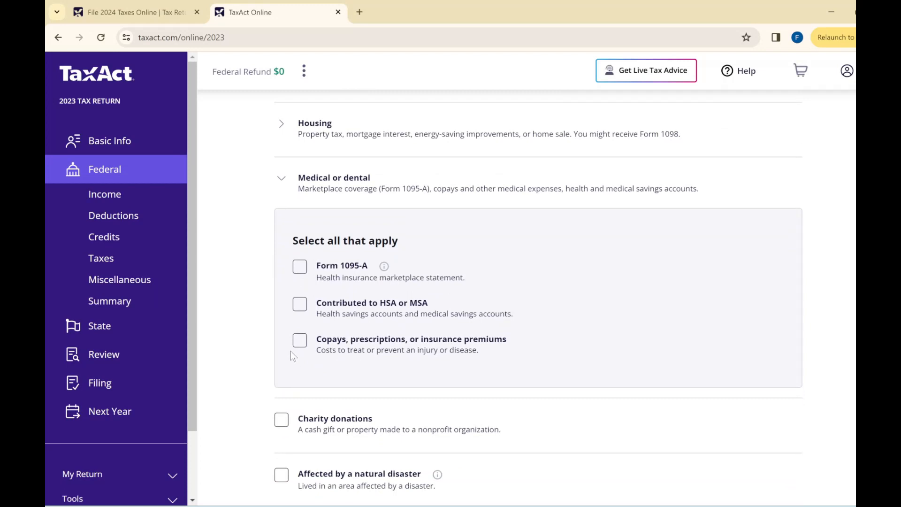
left_click(300, 341)
scroll(278, 353, "down", 1)
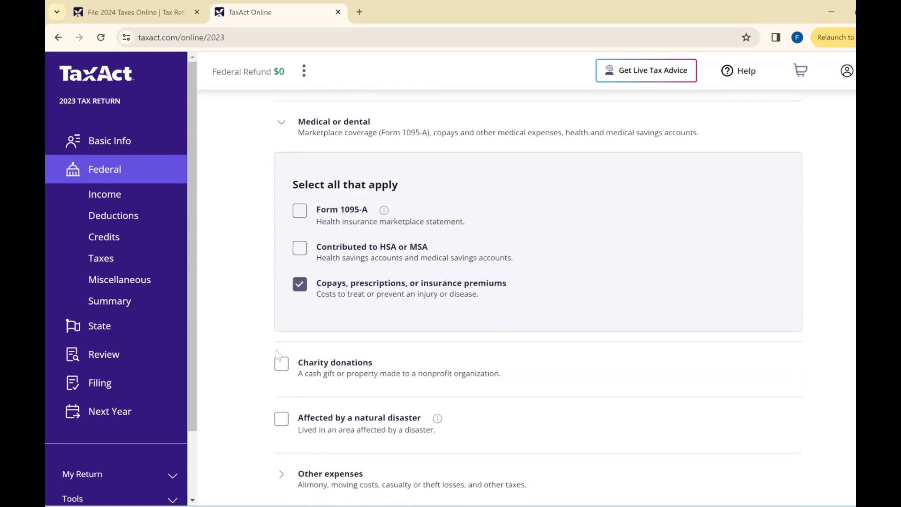
scroll(277, 354, "down", 1)
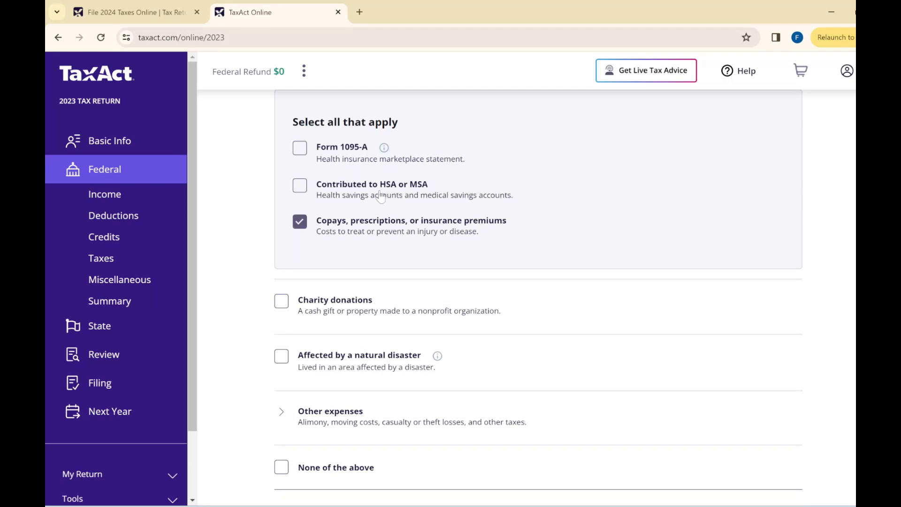
left_click(302, 193)
- Select Charity donations, expand the other expenses without choosing any of them, and submit the expense answers
scroll(276, 300, "down", 2)
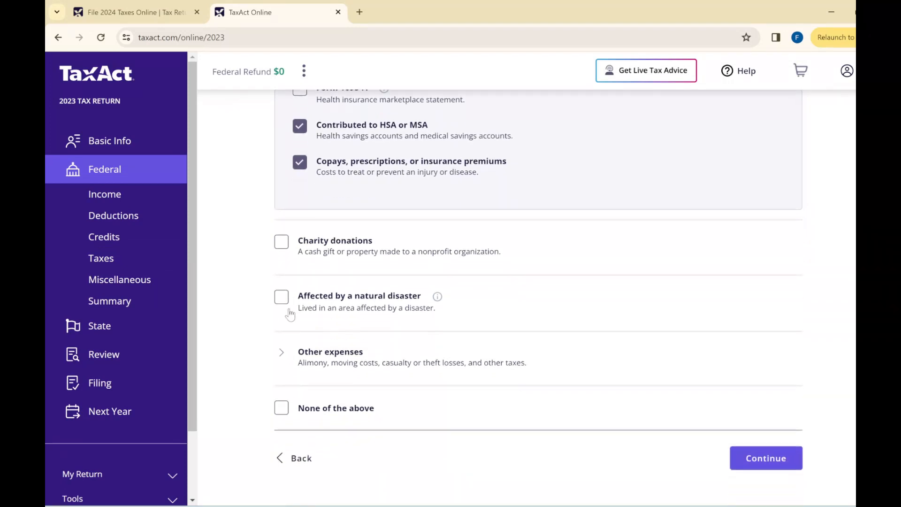
left_click(282, 251)
left_click(282, 352)
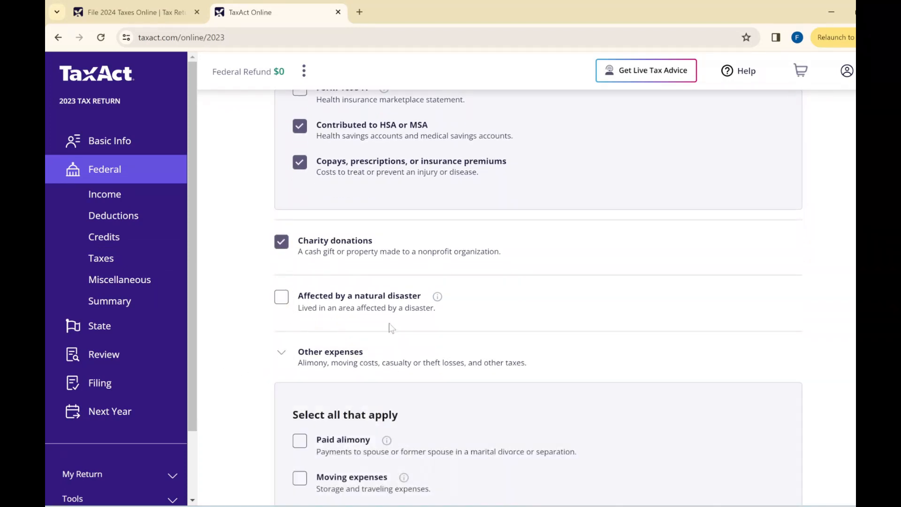
scroll(741, 273, "down", 5)
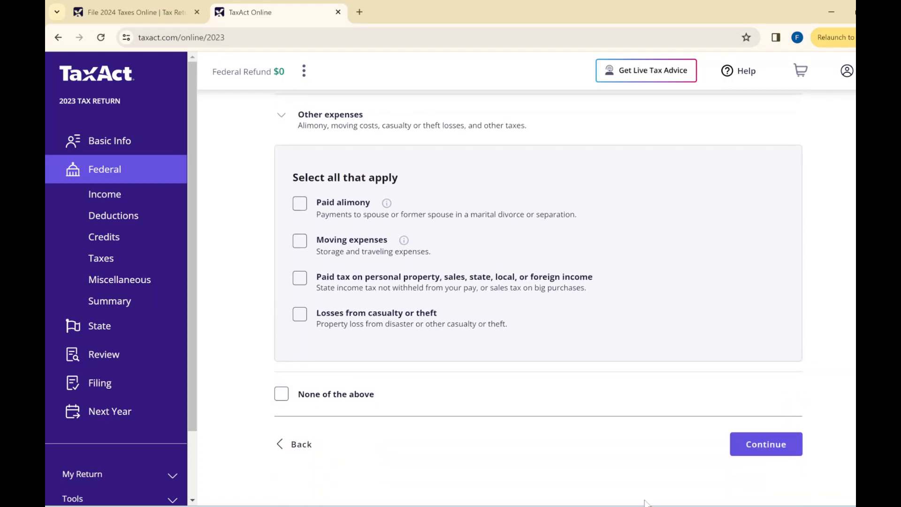
left_click(772, 445)
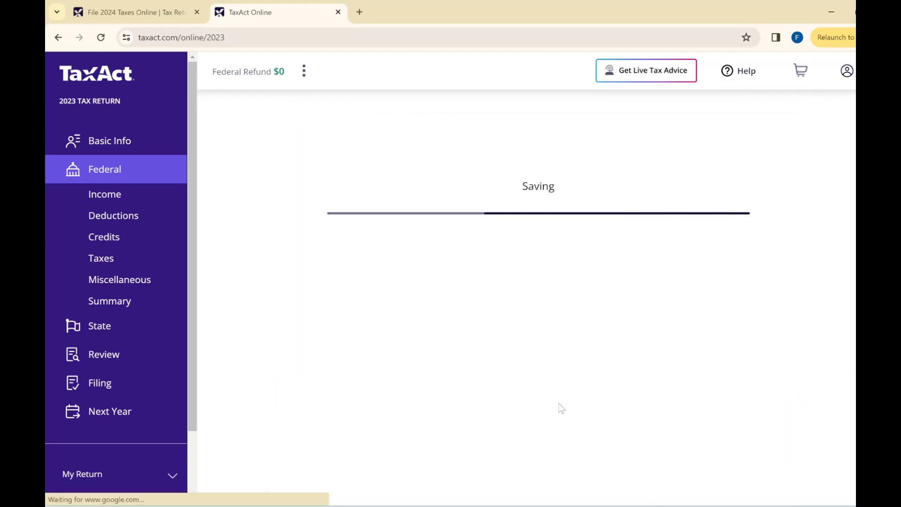
- Fill in the consent form with the taxpayer's name as signature and the date 2/26/2024, and try to agree to it
scroll(472, 360, "down", 4)
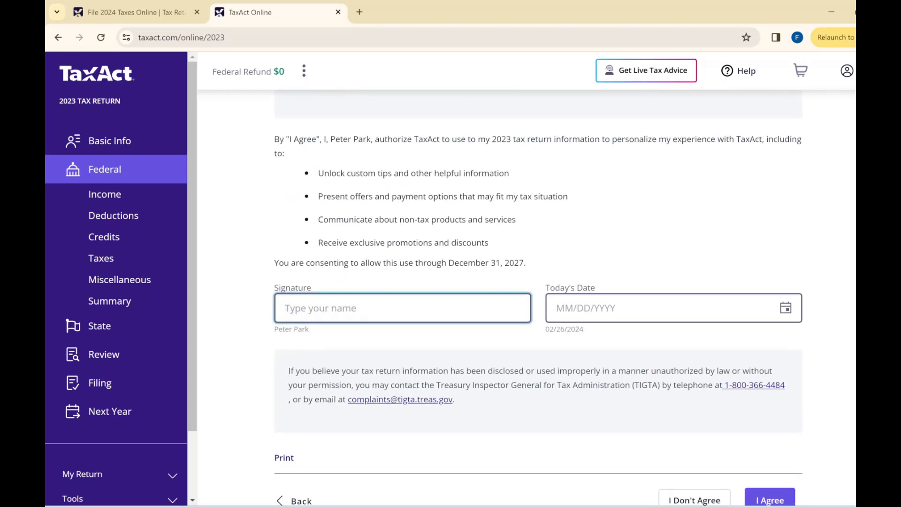
type("Peter Parker")
key("Tab")
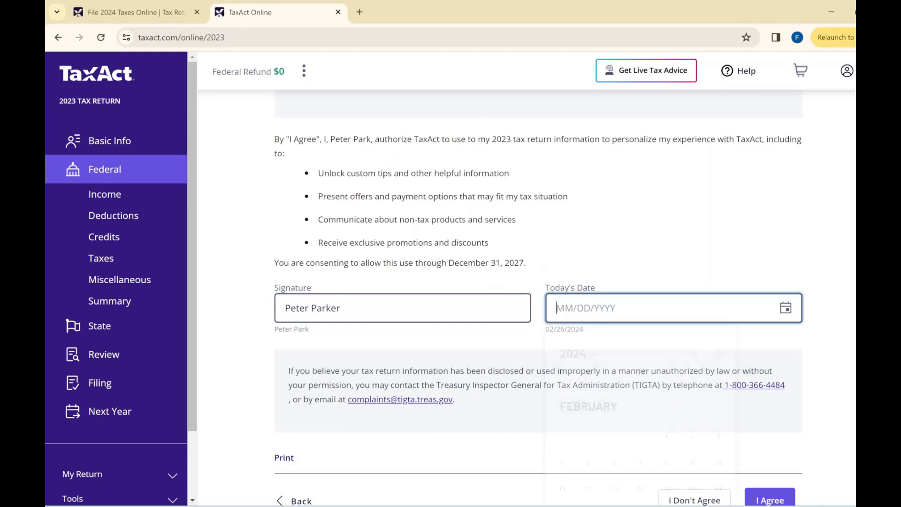
scroll(495, 342, "down", 3)
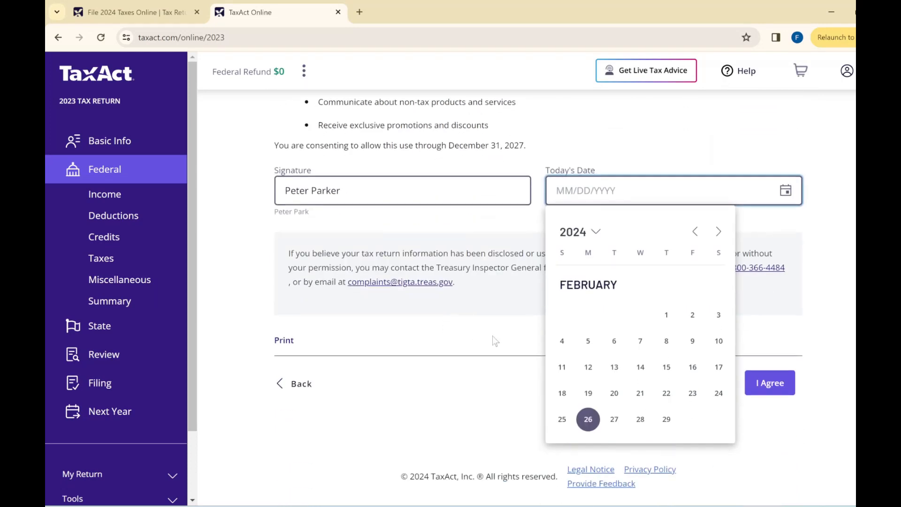
left_click(588, 419)
left_click(766, 389)
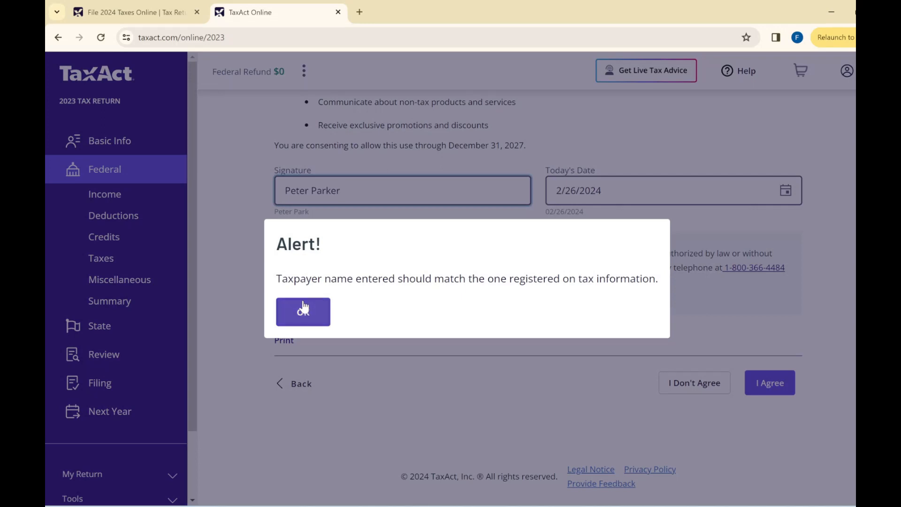
left_click(304, 312)
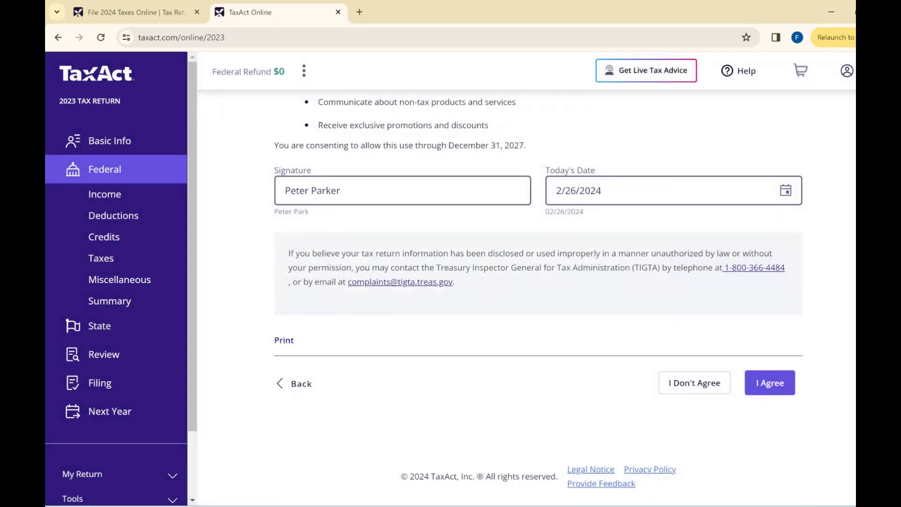
- Correct the consent signature to match the taxpayer's registered name and agree to the consent
left_click_drag(342, 190, 322, 190)
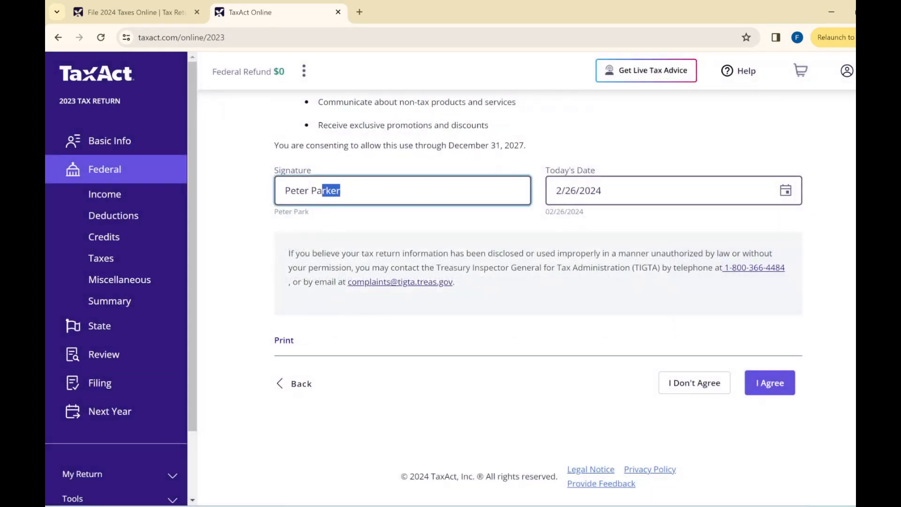
type("n")
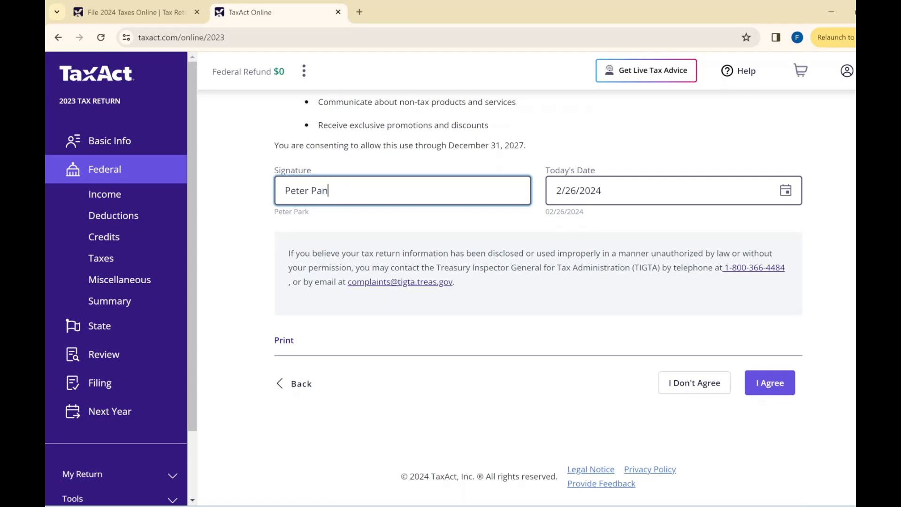
left_click(771, 383)
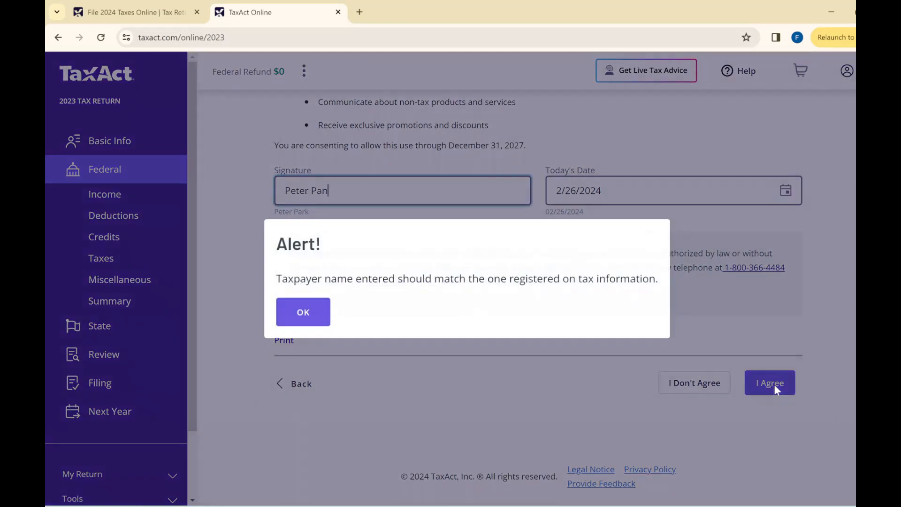
left_click(329, 312)
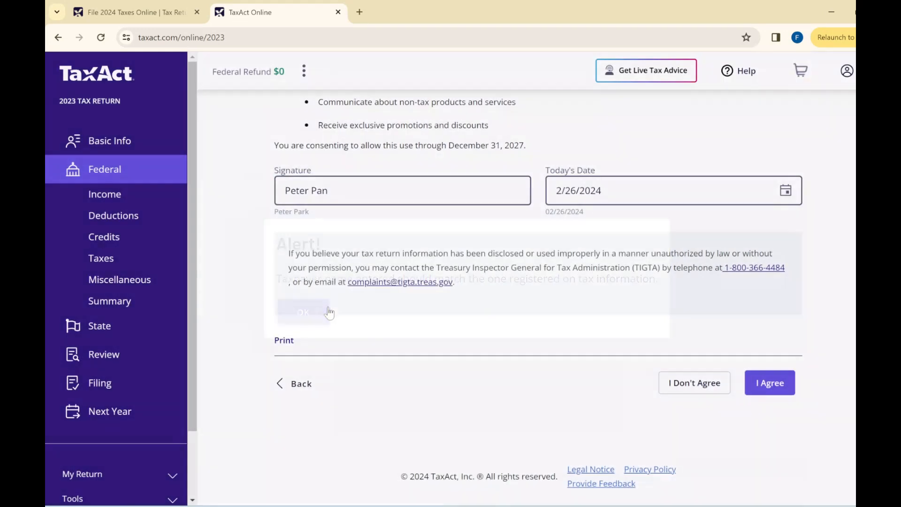
key("BackSpace")
key("BackSpace")
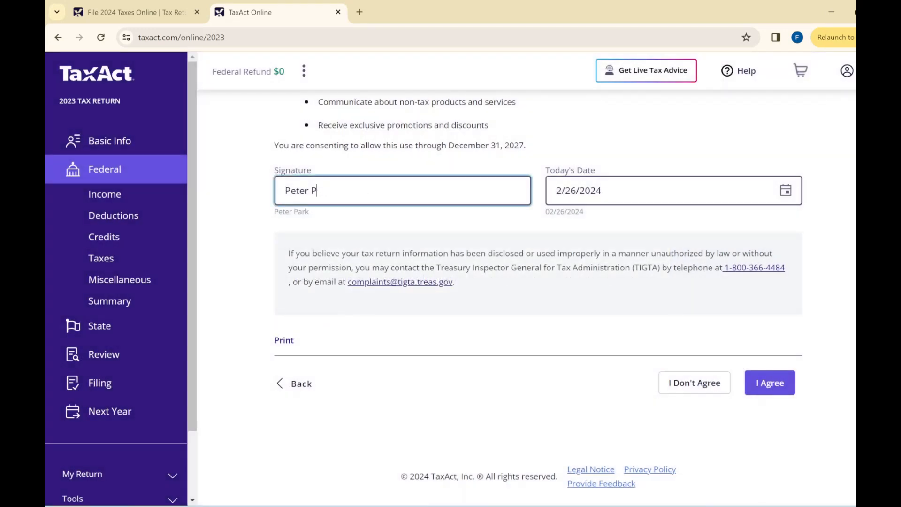
type("ark")
left_click(789, 391)
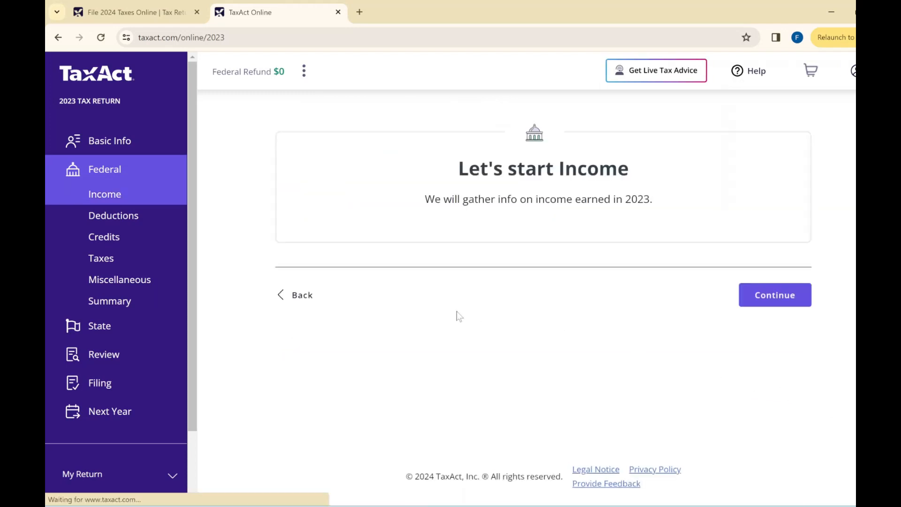
- Start the Income section, enter the employer identification number for the W-2, and continue
left_click(769, 297)
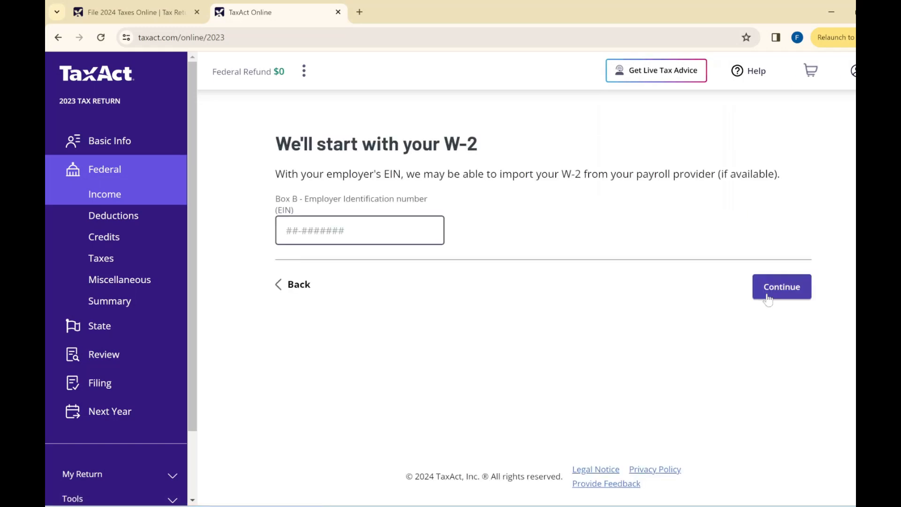
left_click(328, 230)
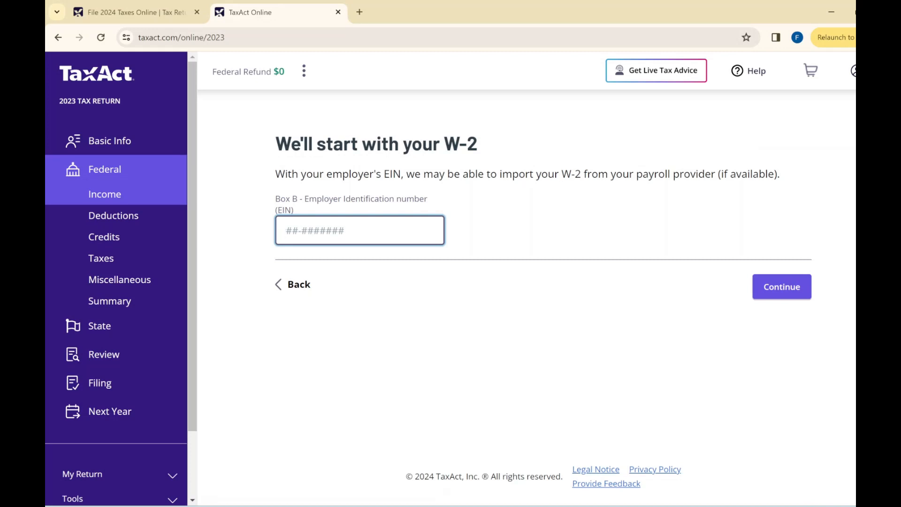
type("12-1111111")
left_click(798, 291)
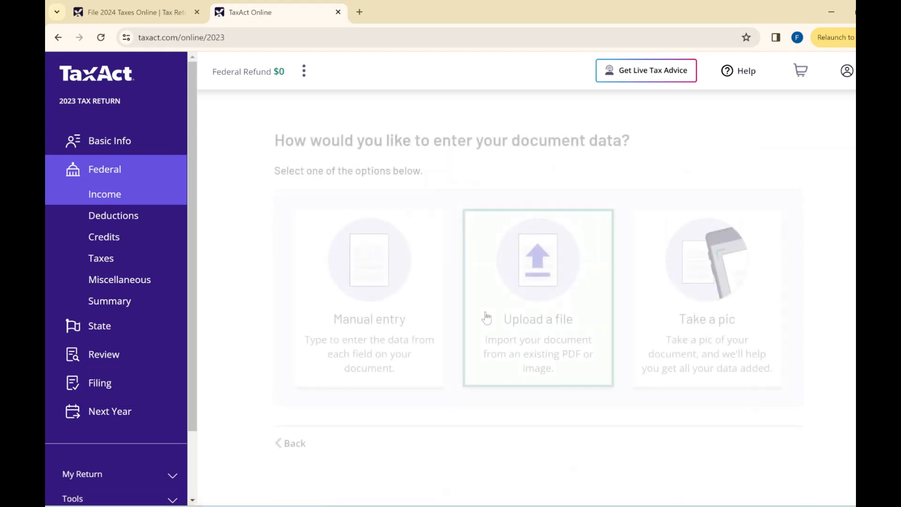
- Review the document entry options and choose manual entry for the W-2 data
scroll(388, 371, "down", 2)
scroll(388, 370, "up", 2)
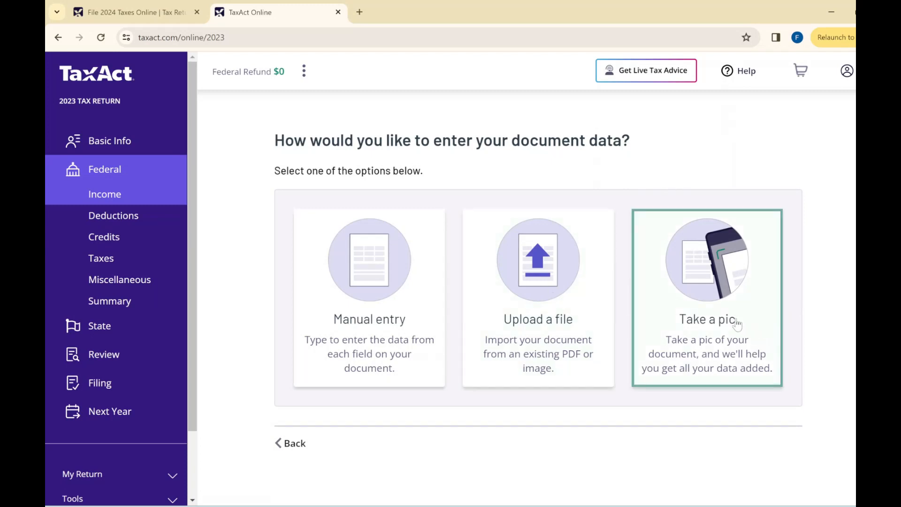
scroll(680, 344, "down", 2)
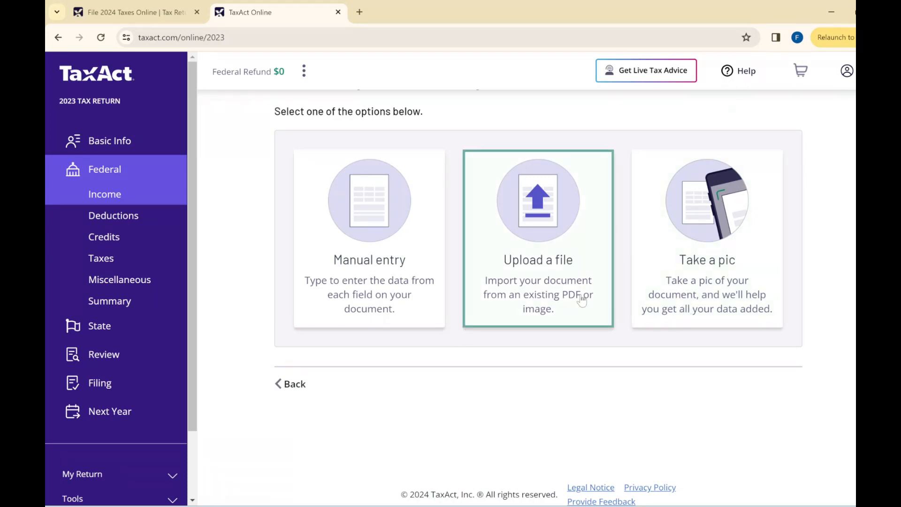
left_click(380, 315)
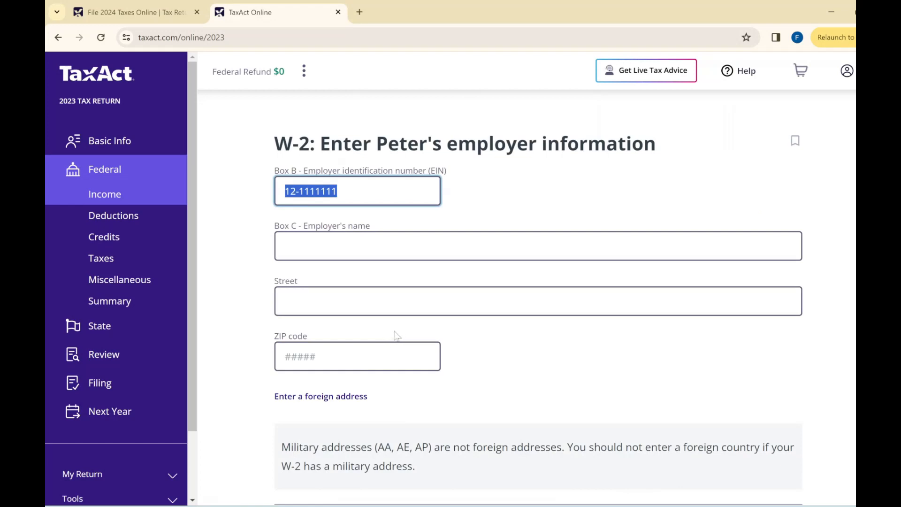
- Leave the employer's name, street and ZIP code blank and continue to the W-2 income boxes
key("Tab")
scroll(462, 224, "down", 1)
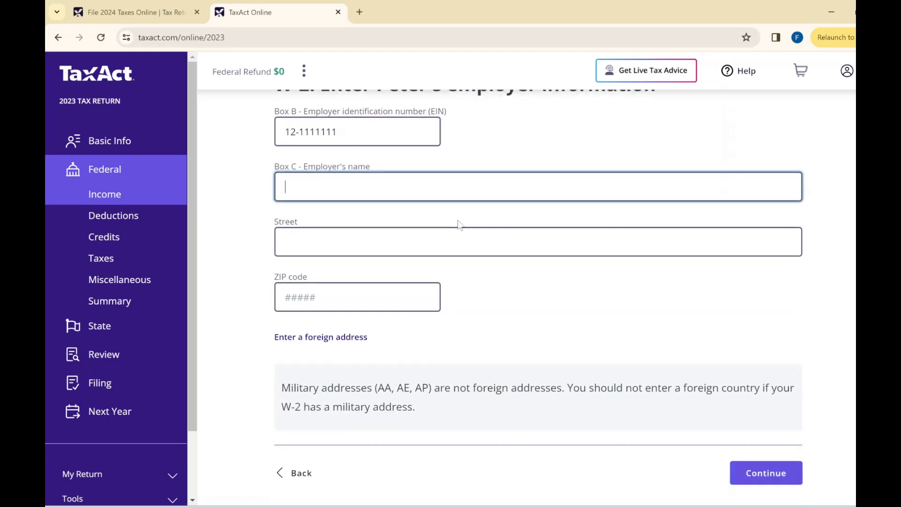
scroll(462, 224, "down", 1)
scroll(454, 207, "up", 1)
scroll(479, 368, "down", 2)
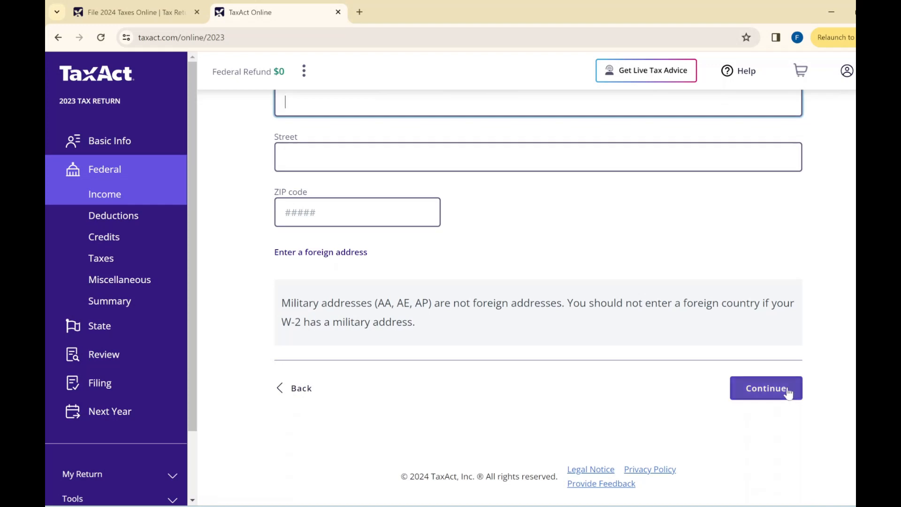
left_click(788, 392)
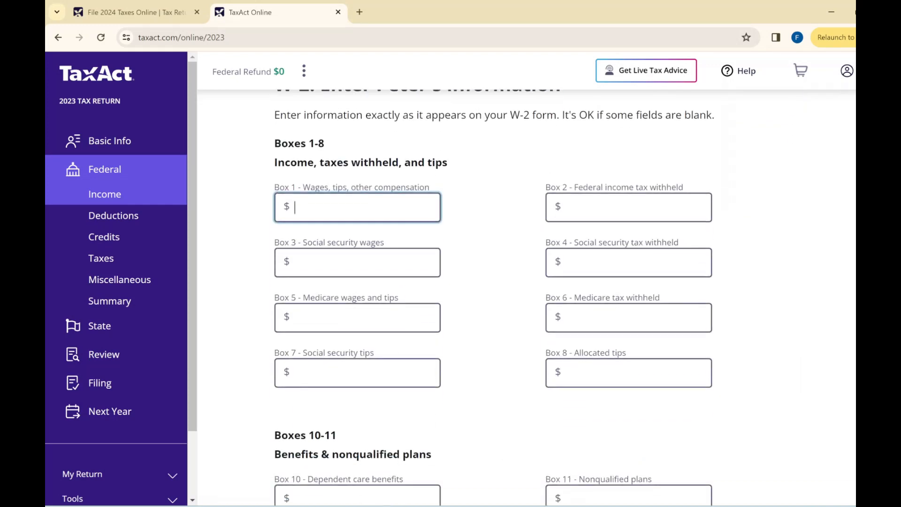
- Enter 50,000 as Box 1 wages and 20,000 as Box 2 federal income tax withheld
type("50000")
key("Tab")
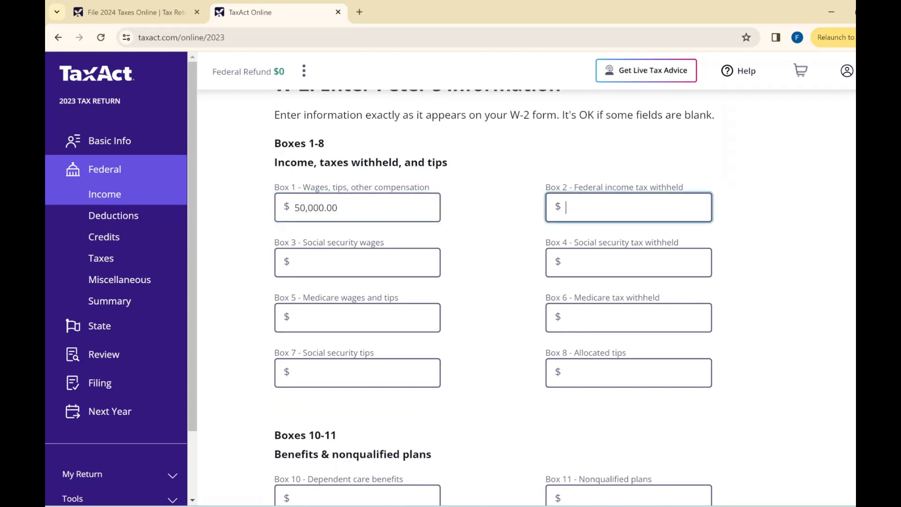
type("20,000")
key("Tab")
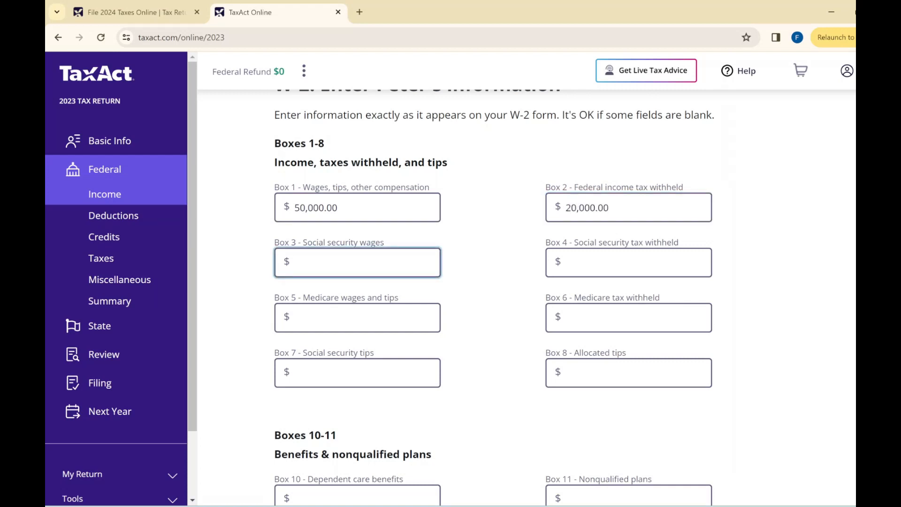
- Set the Box 3 social security wages to 50,000
type("500000")
key("Tab")
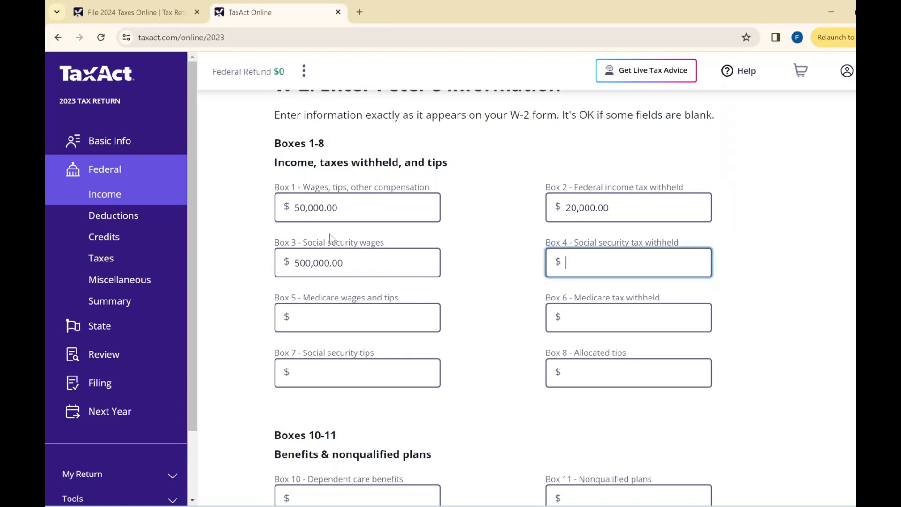
left_click(311, 263)
key("BackSpace")
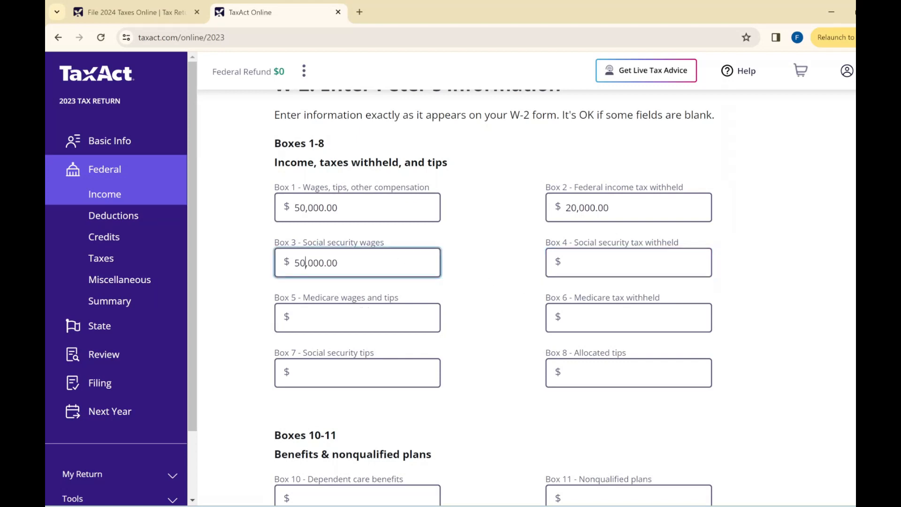
key("Tab")
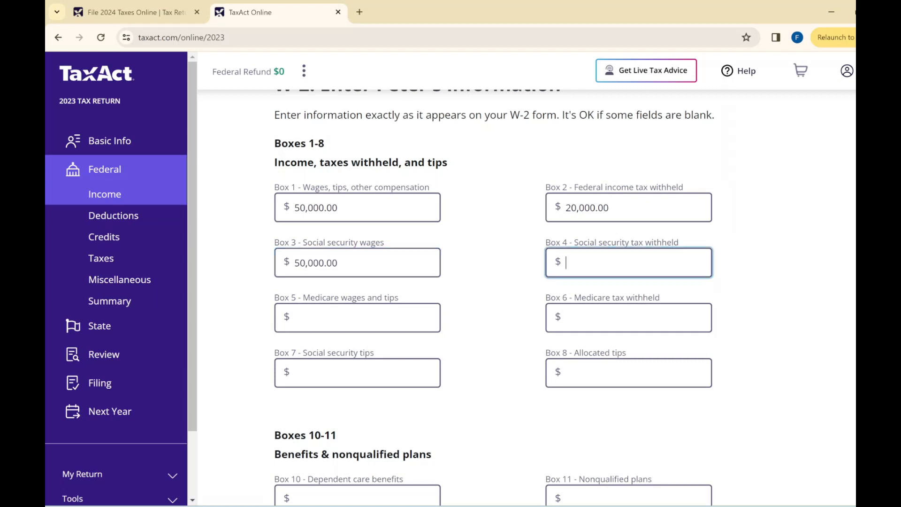
- Enter 10,000 as Box 4 social security tax withheld, 50,000 as Box 5 Medicare wages and 10,000 as Box 6 Medicare tax withheld
type("10,000")
key("Tab")
type("500000")
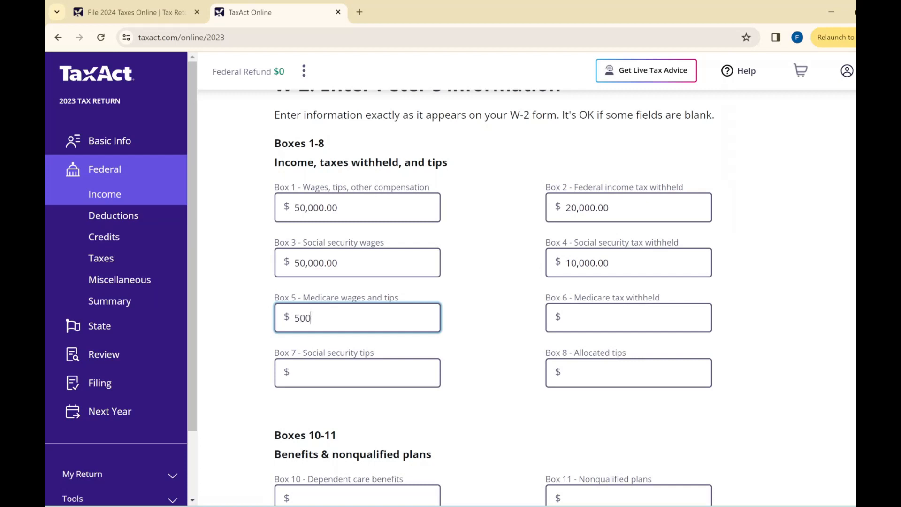
key("Tab")
type("10000")
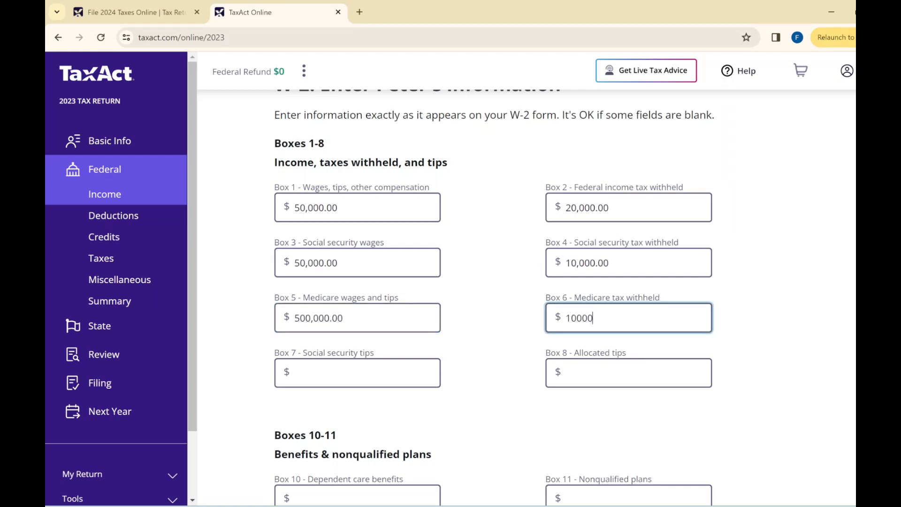
left_click(310, 317)
key("BackSpace")
- Add a Box 12 entry with code D-Elective deferrals to section 401(k) and an amount of 5,000
scroll(445, 334, "down", 5)
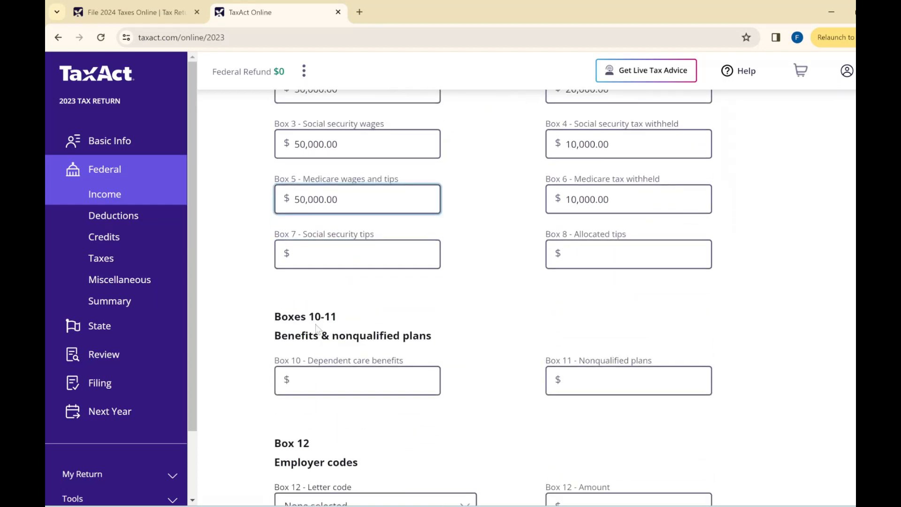
scroll(446, 334, "down", 3)
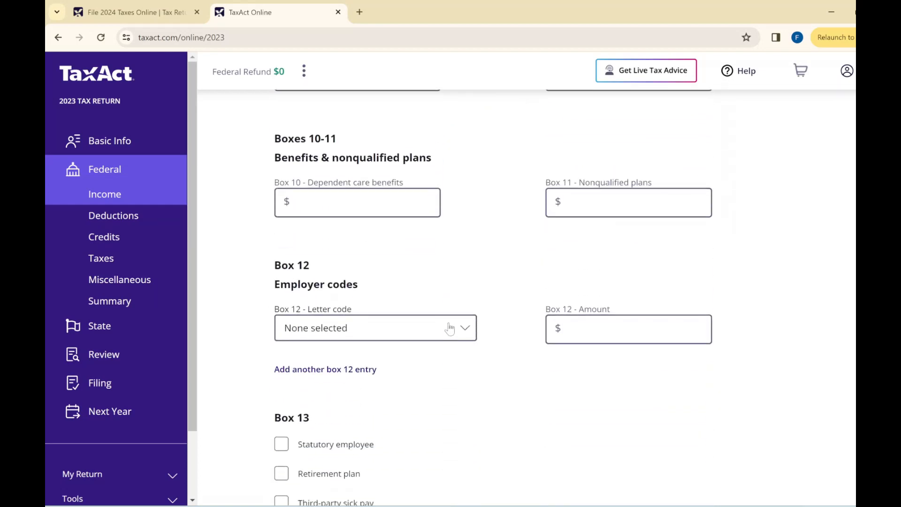
left_click(424, 277)
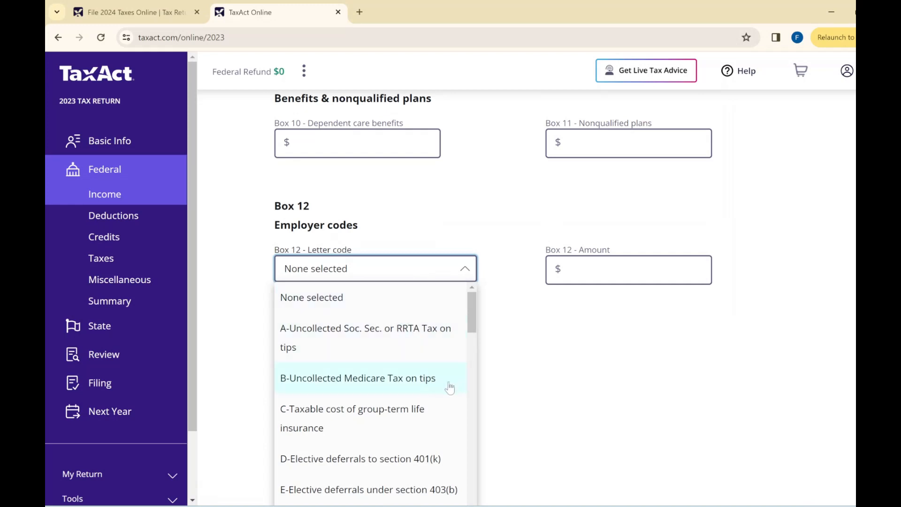
scroll(436, 383, "down", 2)
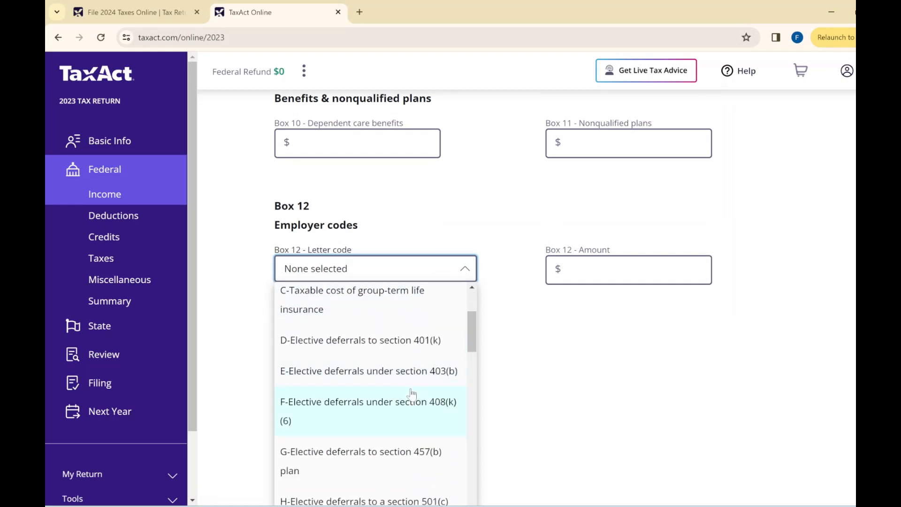
scroll(411, 394, "down", 1)
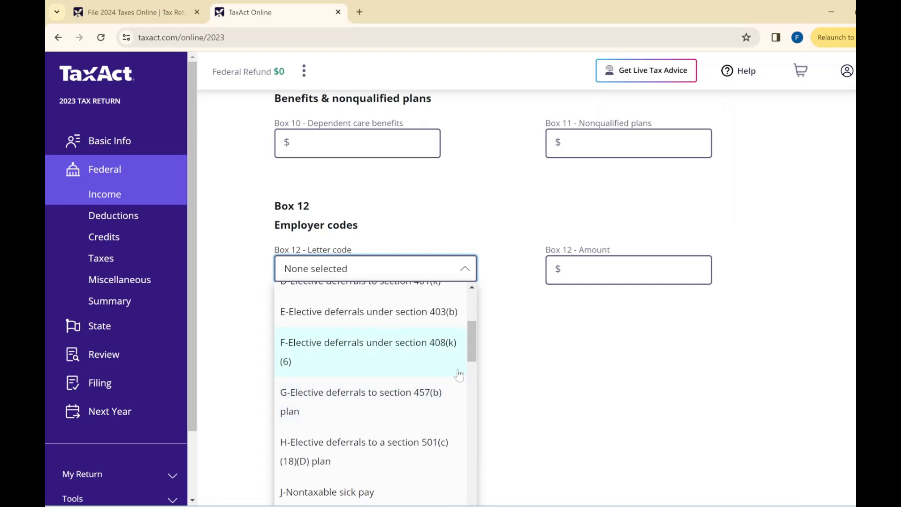
left_click_drag(474, 347, 463, 319)
scroll(404, 469, "down", 2)
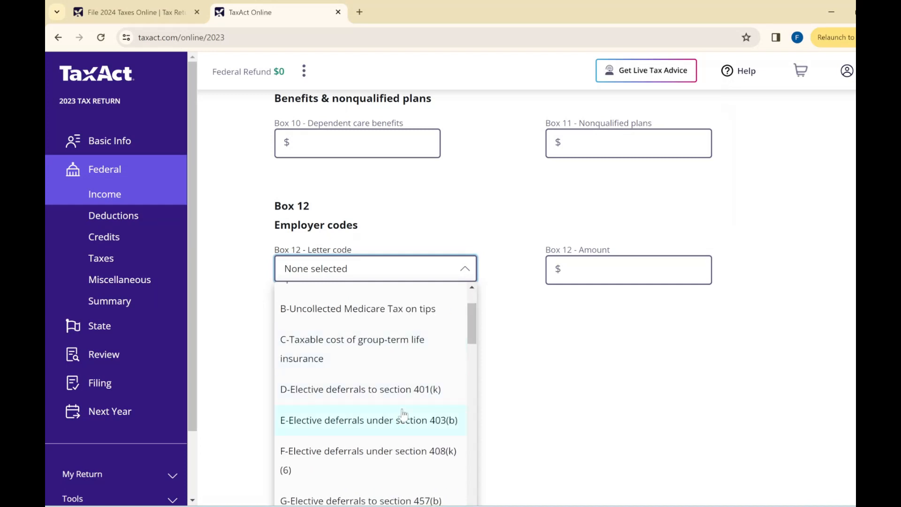
left_click(372, 397)
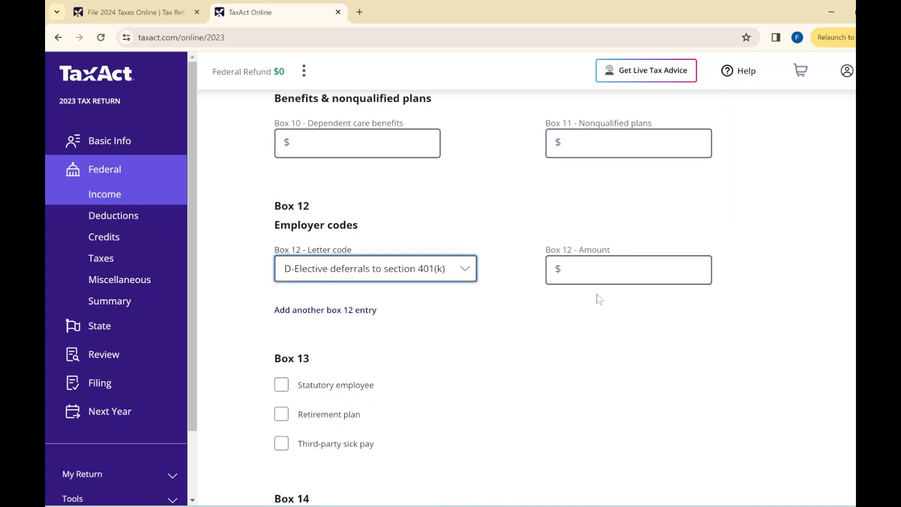
key("Tab")
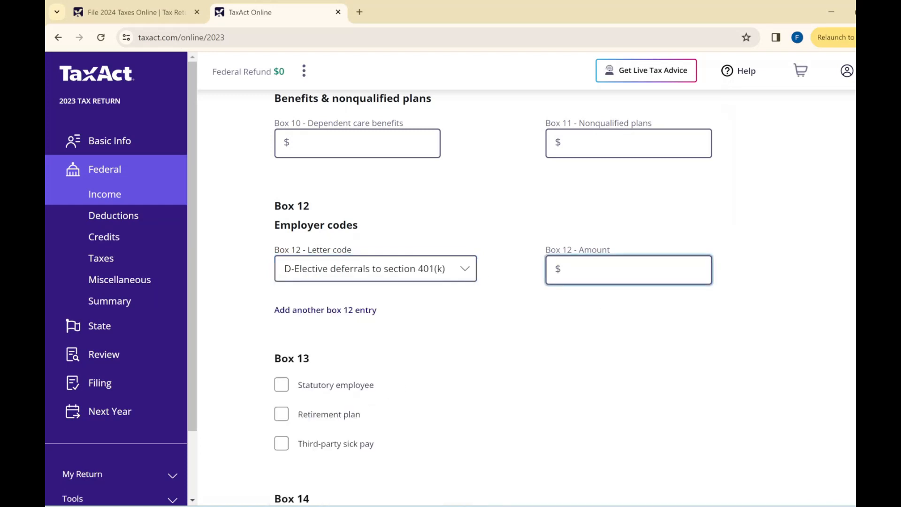
type("5,0")
type("000")
- Mark the Retirement plan option in Box 13 of the W-2
left_click(335, 350)
scroll(429, 322, "down", 1)
left_click(338, 356)
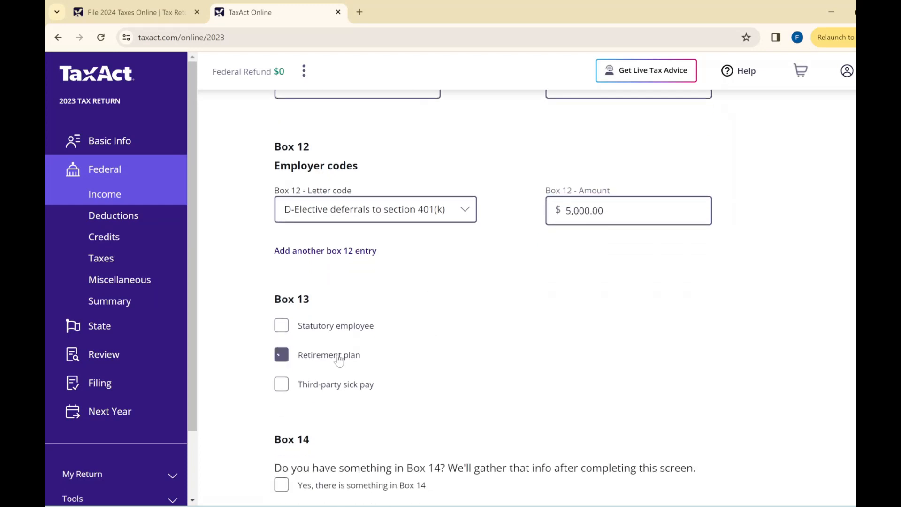
- Choose NY - New York as the Box 15 state in the state taxes section
scroll(410, 326, "down", 3)
scroll(430, 343, "down", 3)
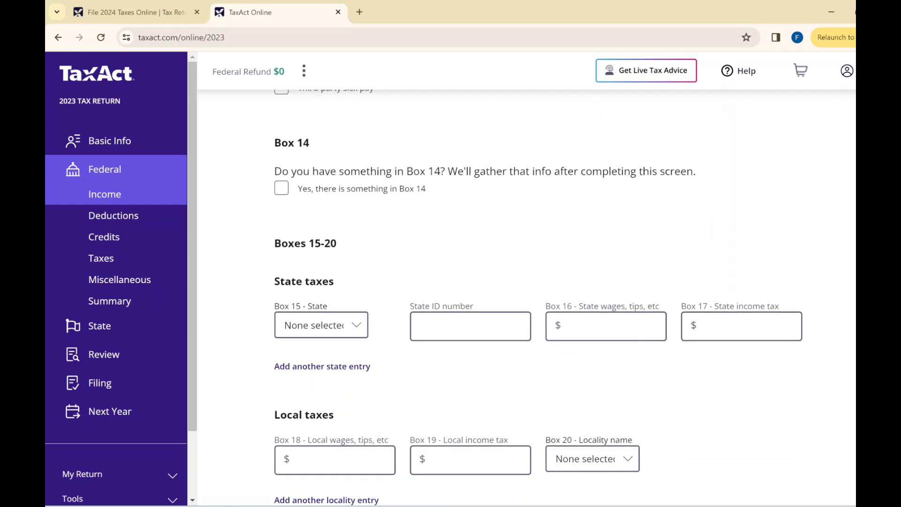
left_click(335, 331)
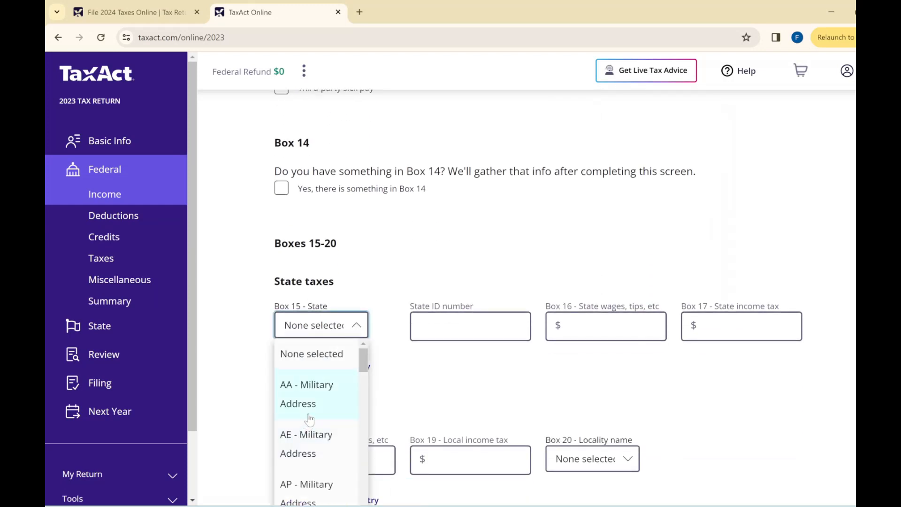
scroll(395, 309, "down", 3)
left_click(396, 298)
left_click(314, 217)
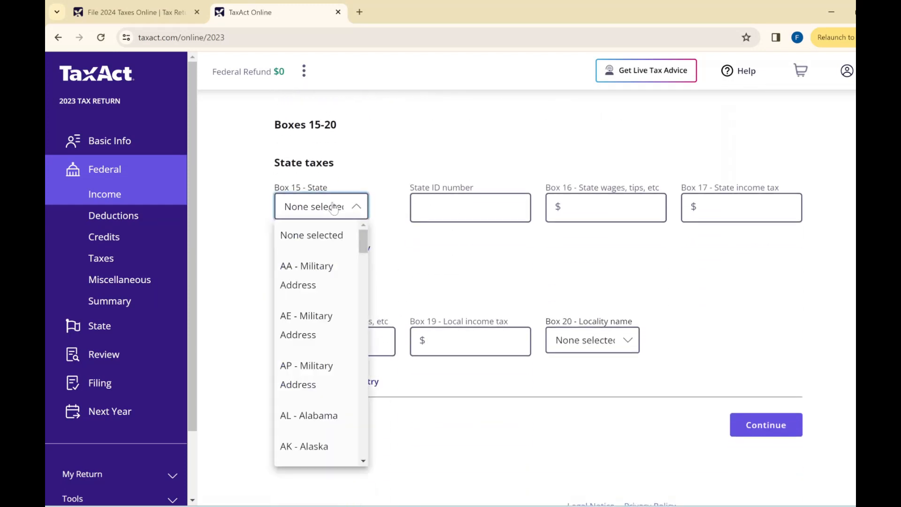
scroll(341, 304, "down", 1)
scroll(341, 304, "down", 20)
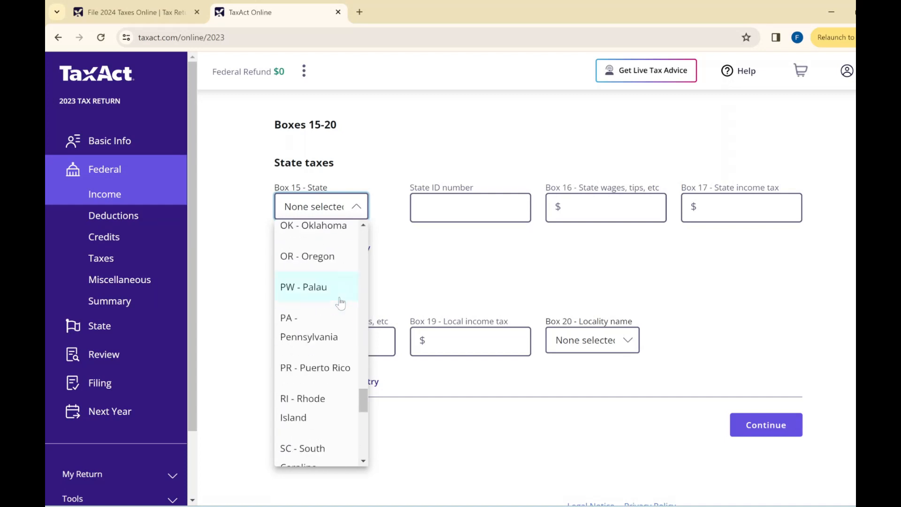
scroll(341, 305, "up", 3)
scroll(341, 304, "up", 6)
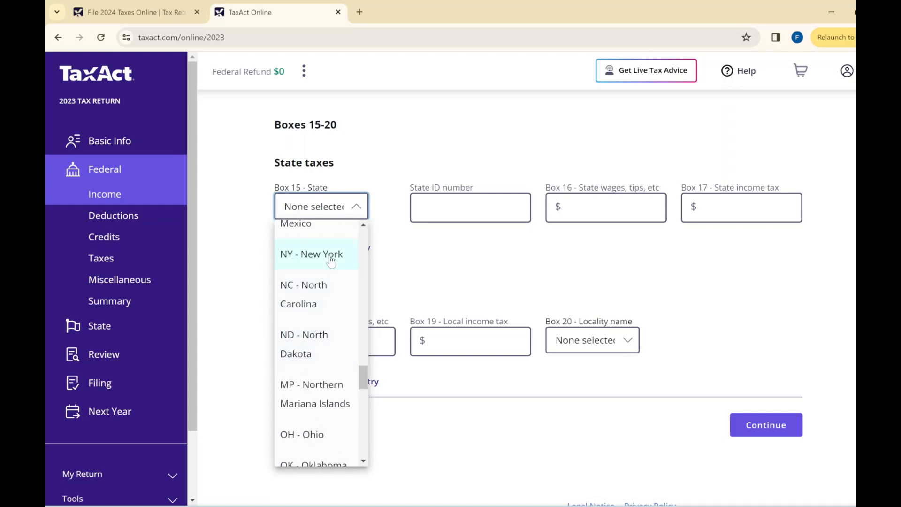
left_click(330, 255)
key("Tab")
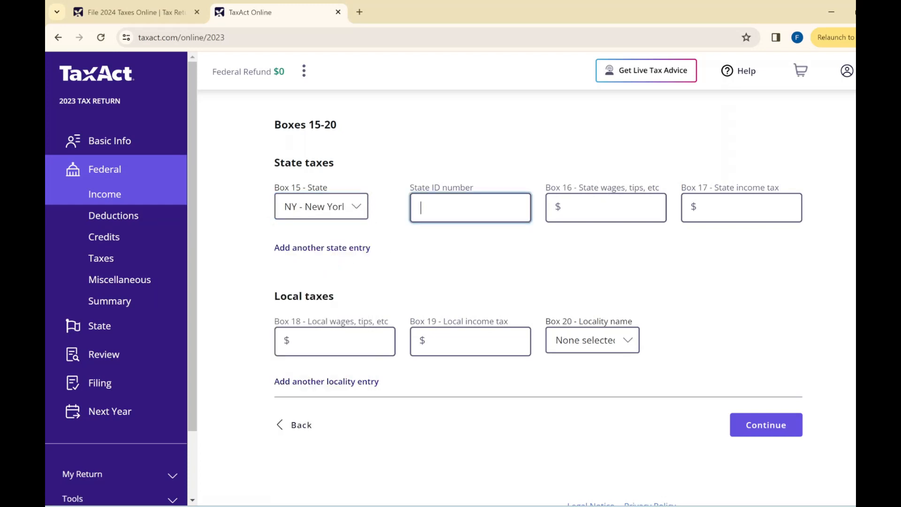
- Leave the state ID number blank and enter 50,000 as Box 16 state wages and 7,000 as Box 17 state income tax
key("Tab")
type("50000")
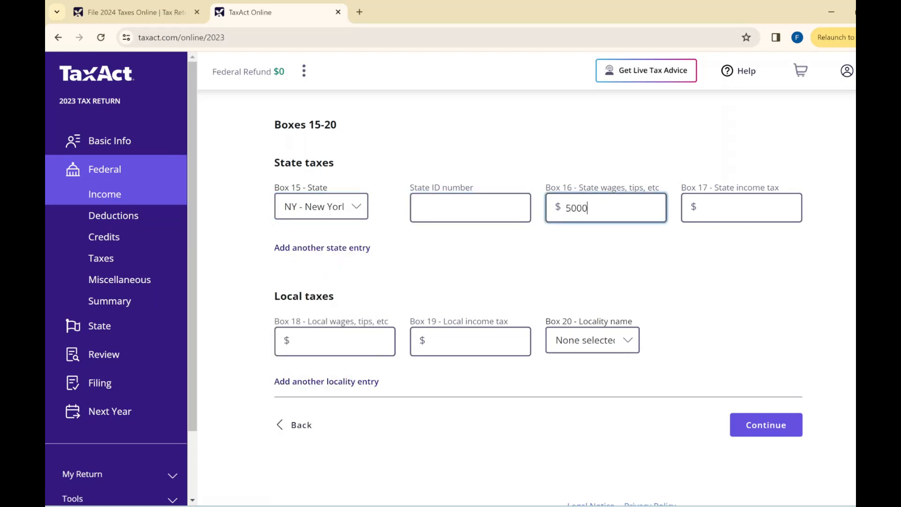
key("Tab")
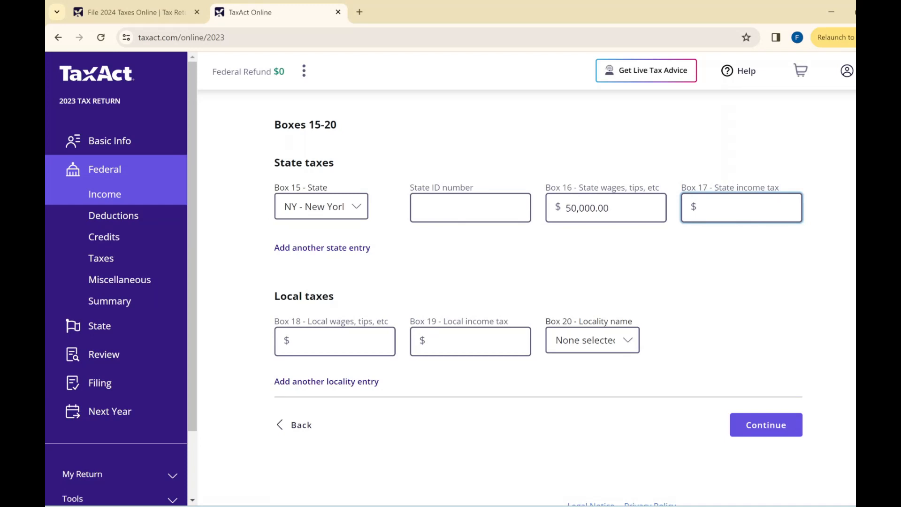
type("50000")
key("BackSpace")
key("Tab")
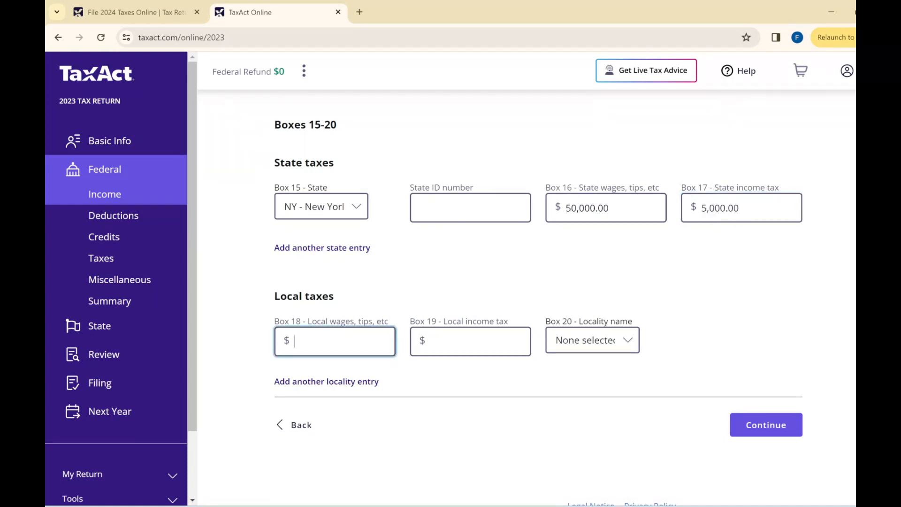
left_click(470, 207)
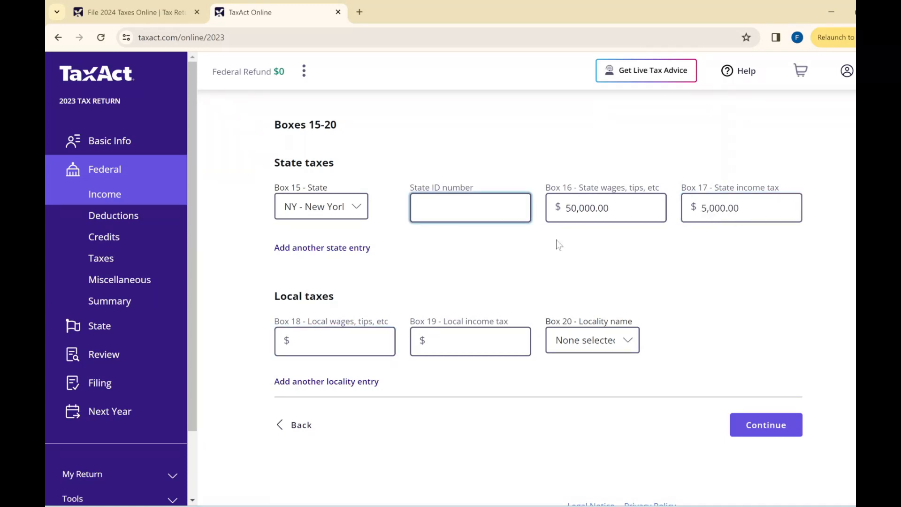
left_click(704, 208)
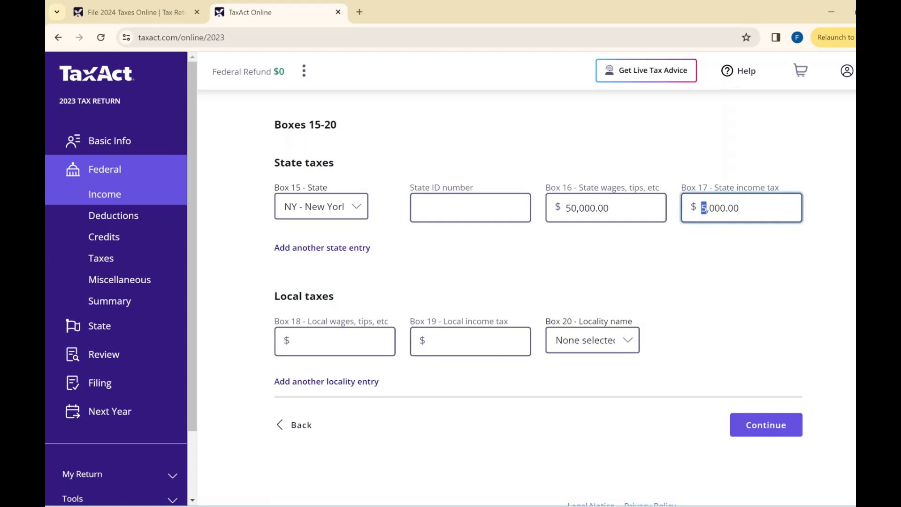
key("BackSpace")
type("7")
left_click(703, 251)
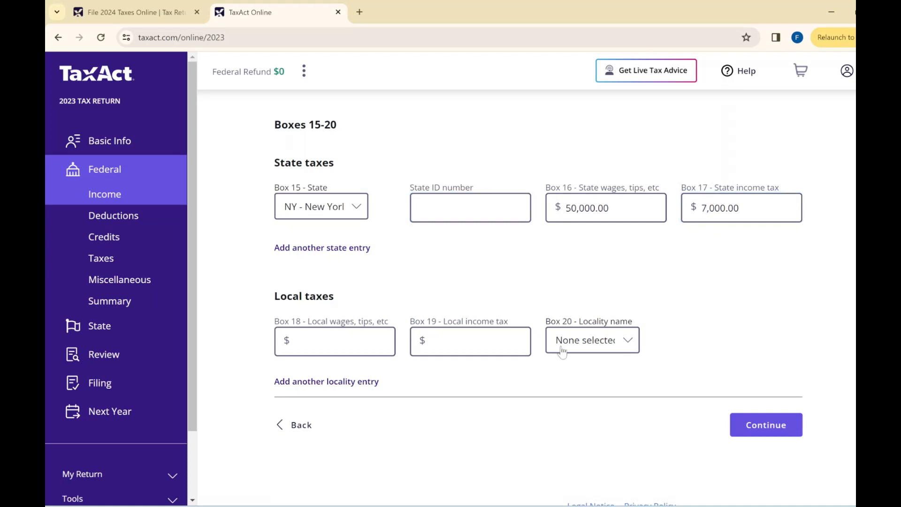
- Leave the local tax boxes and the New York 414(h) and FSA contributions blank and continue through both pages
scroll(610, 403, "down", 1)
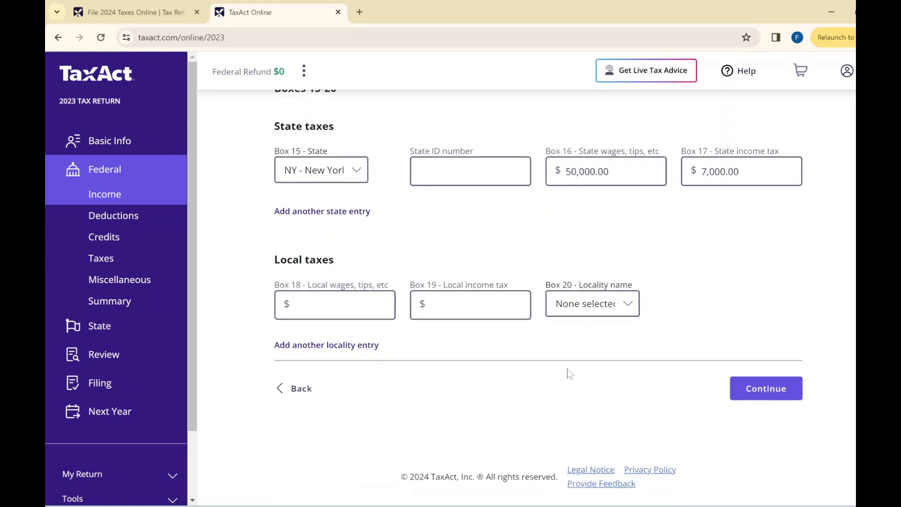
left_click(791, 401)
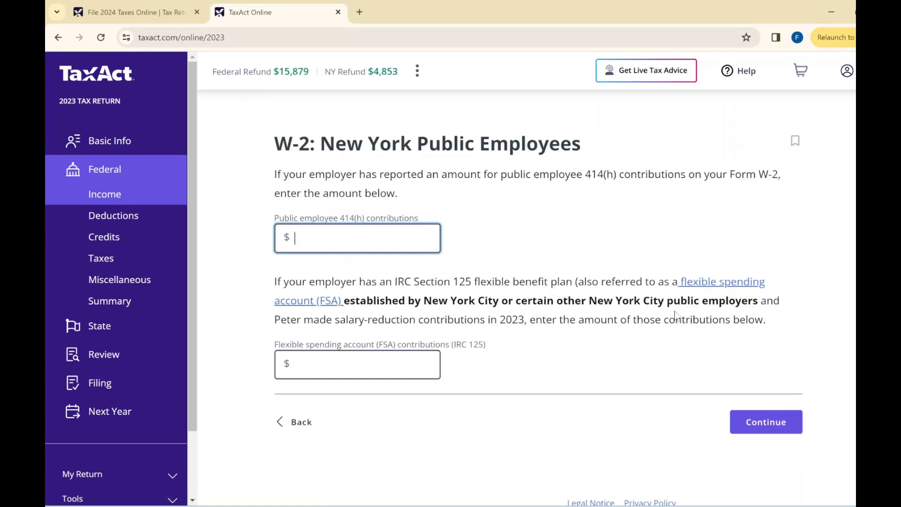
scroll(562, 350, "down", 1)
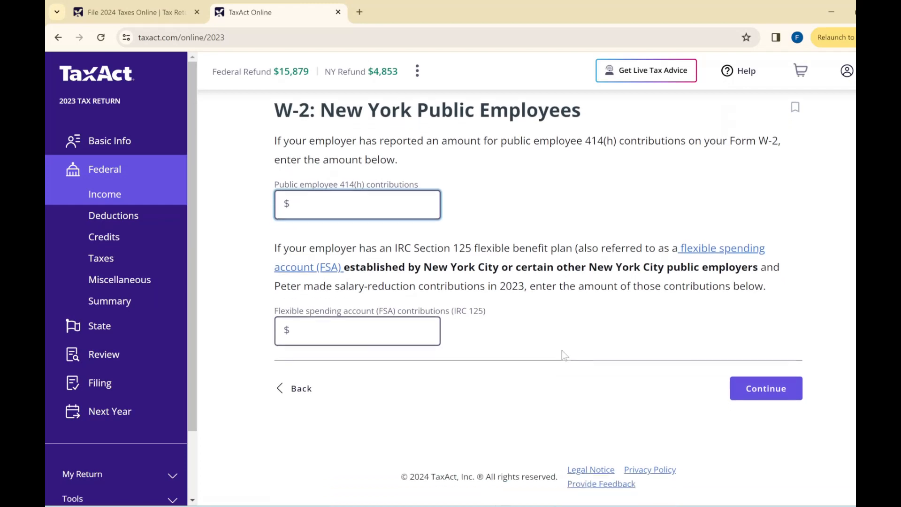
left_click(753, 390)
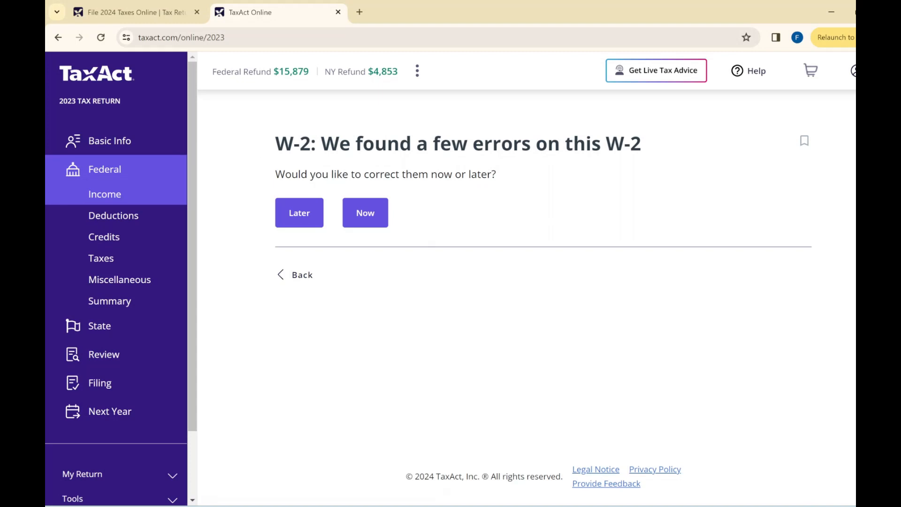
- Postpone correcting the W-2 errors and decline to add another W-2
left_click_drag(321, 143, 411, 143)
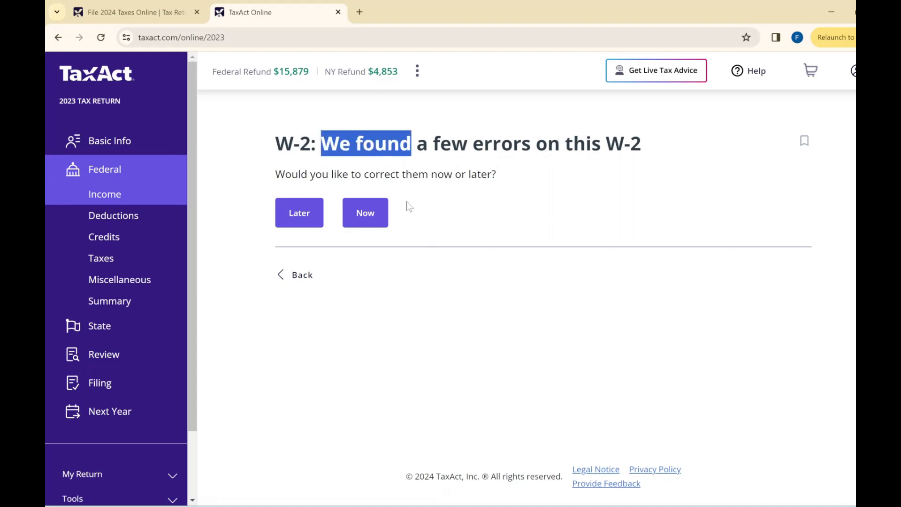
left_click(297, 215)
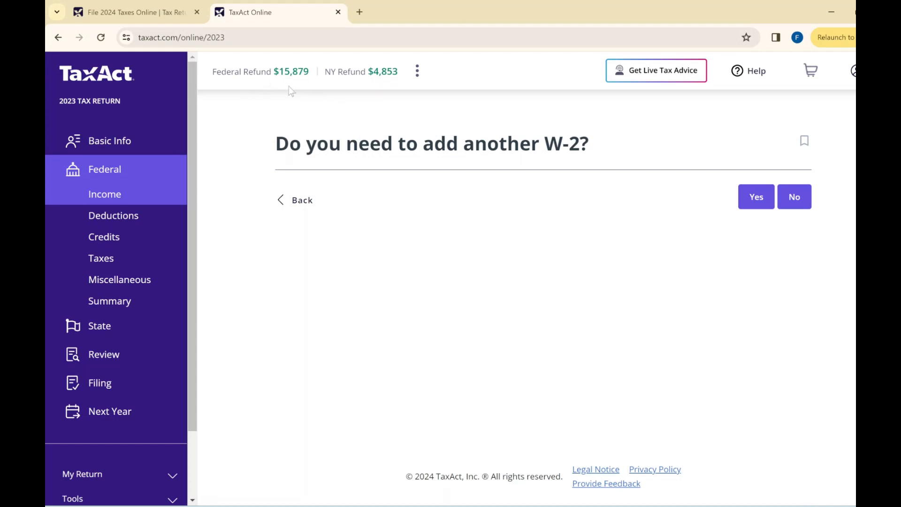
left_click(796, 197)
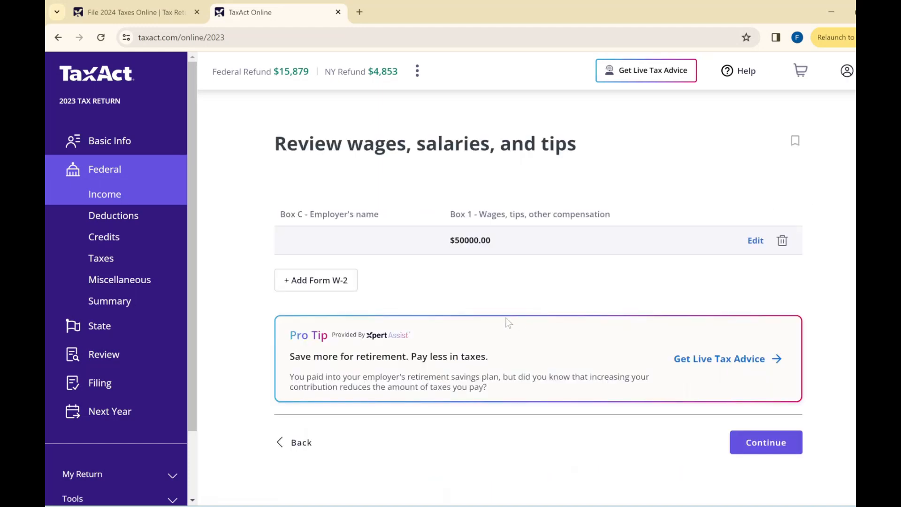
- Continue past the wages review to Investments and Savings, and search for Charles Schwab and choose it as the provider for the 1099 import
scroll(505, 317, "down", 1)
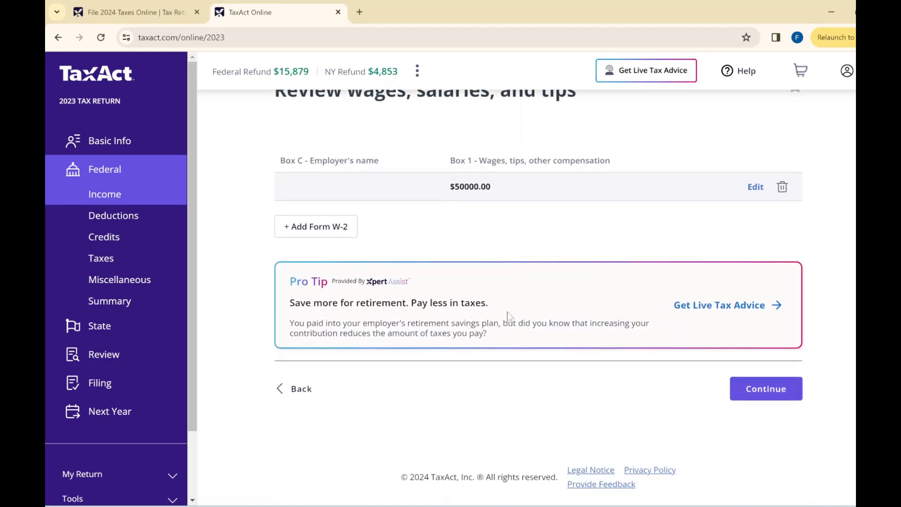
left_click(773, 396)
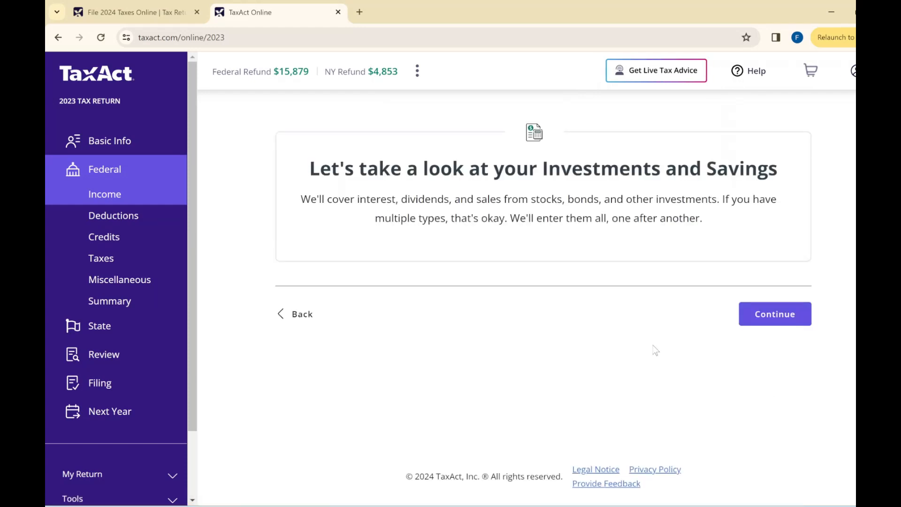
left_click(769, 319)
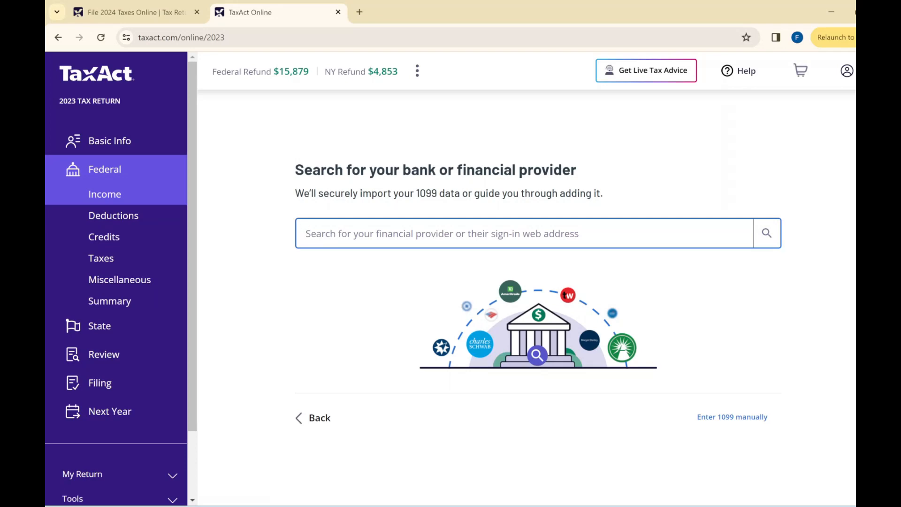
type("Charl")
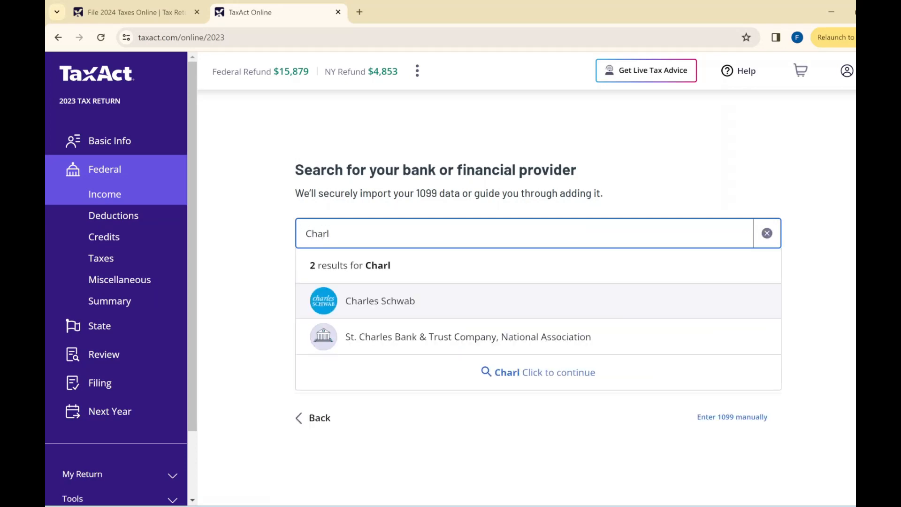
left_click(529, 306)
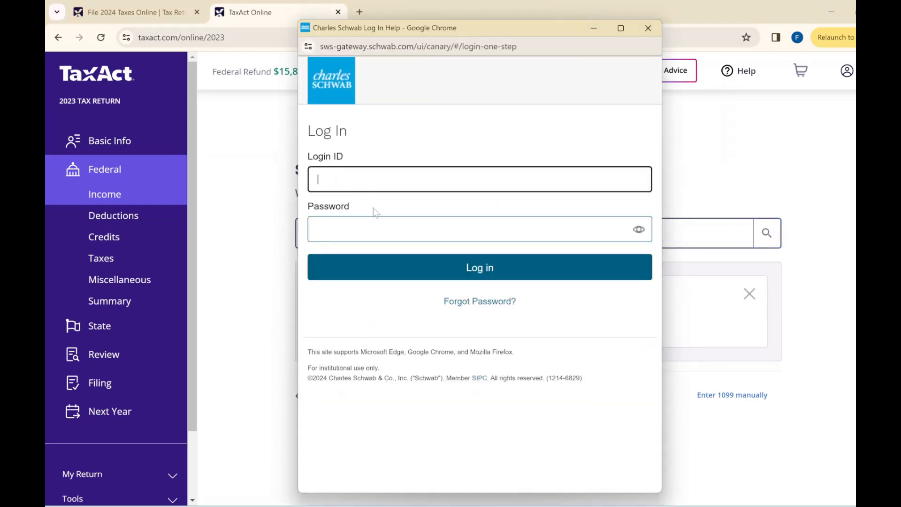
- Abandon the Charles Schwab login, choose manual 1099 entry, and continue to the interest income section
left_click(654, 31)
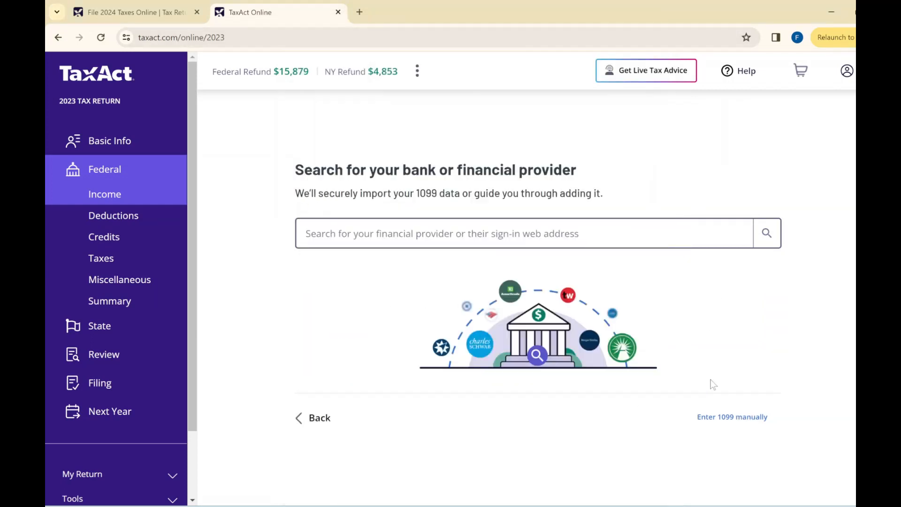
left_click(731, 418)
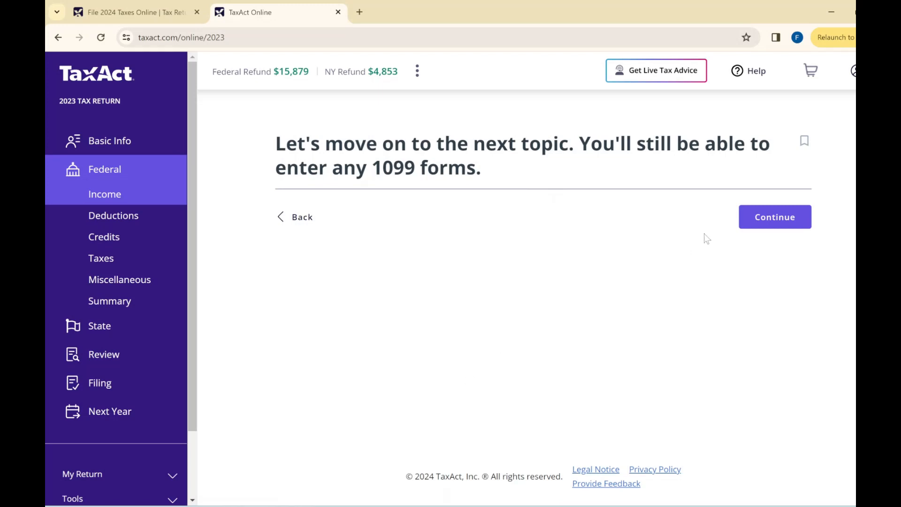
left_click(755, 217)
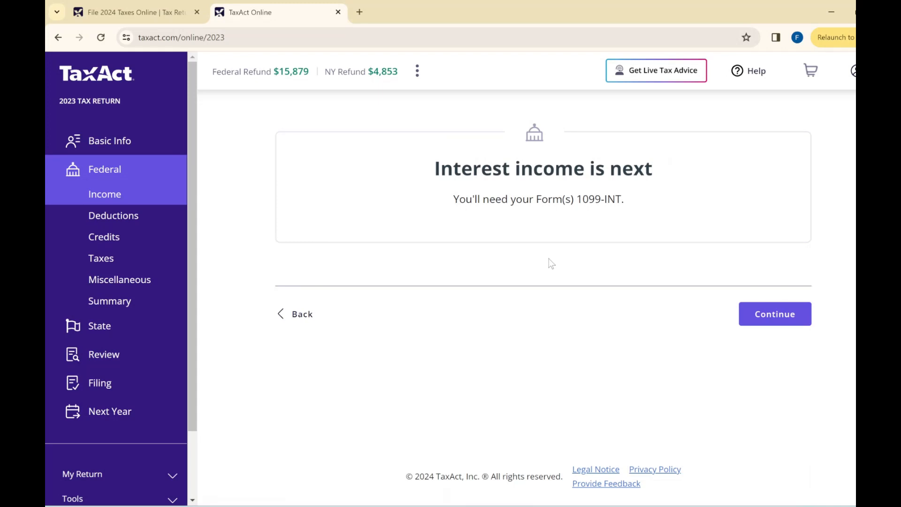
left_click(295, 314)
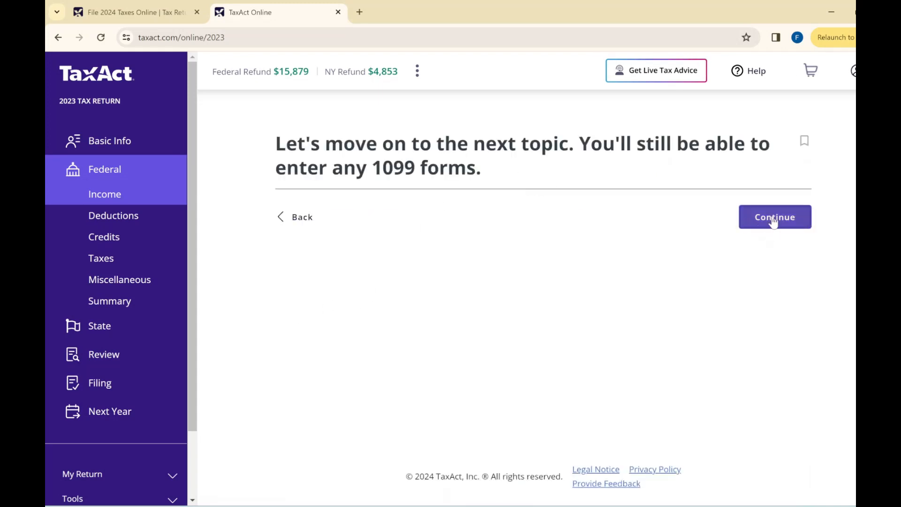
left_click(773, 220)
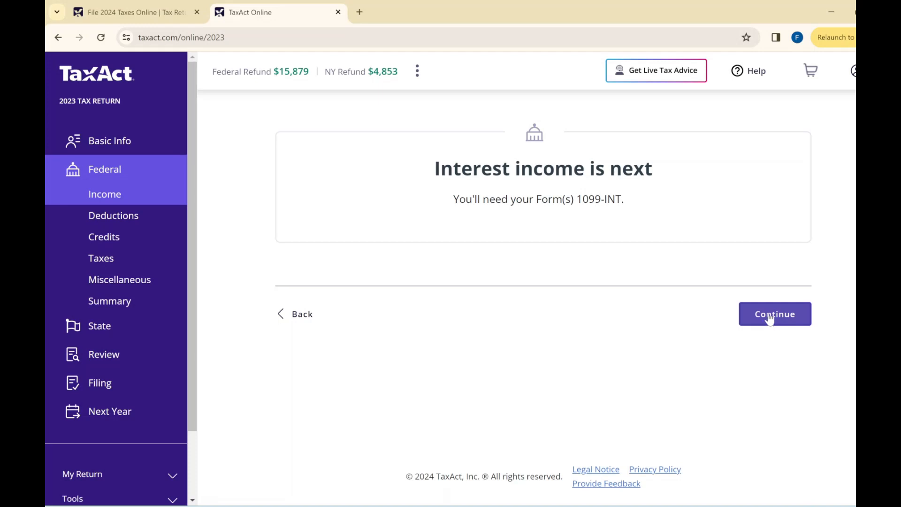
left_click(769, 319)
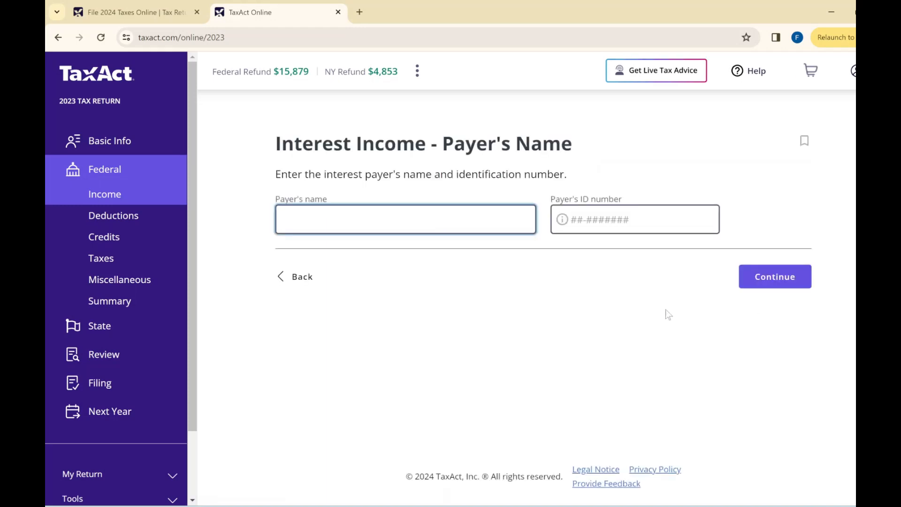
- Enter Chase as the interest payer's name, fill in the payer's ID number, and continue
type("Chase")
key("Tab")
type("1")
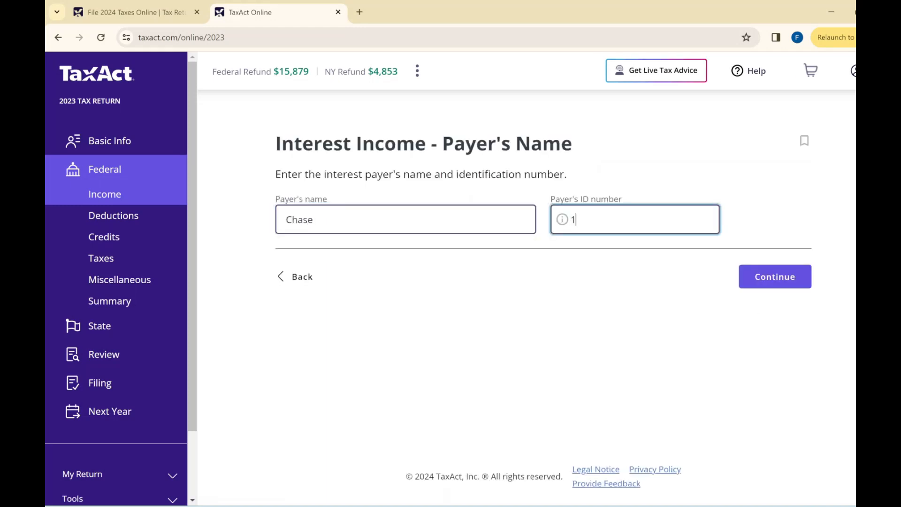
type("1-1111111")
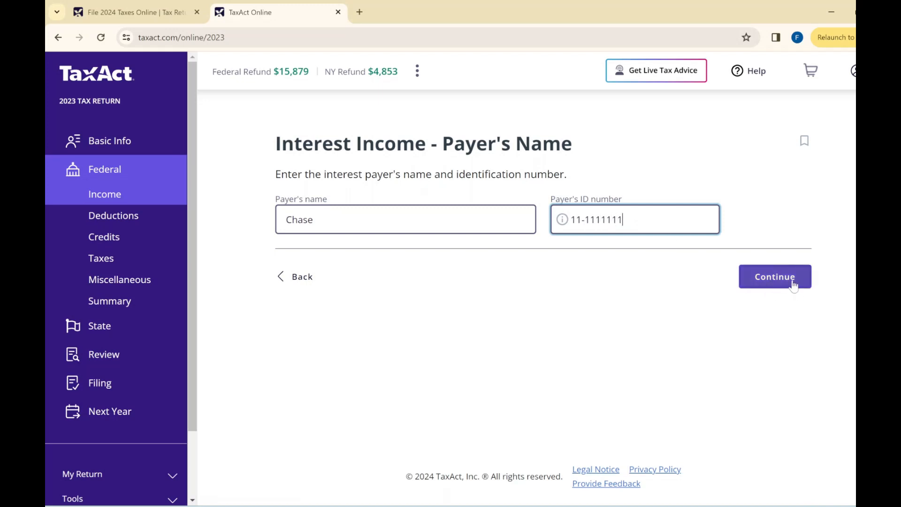
left_click(793, 285)
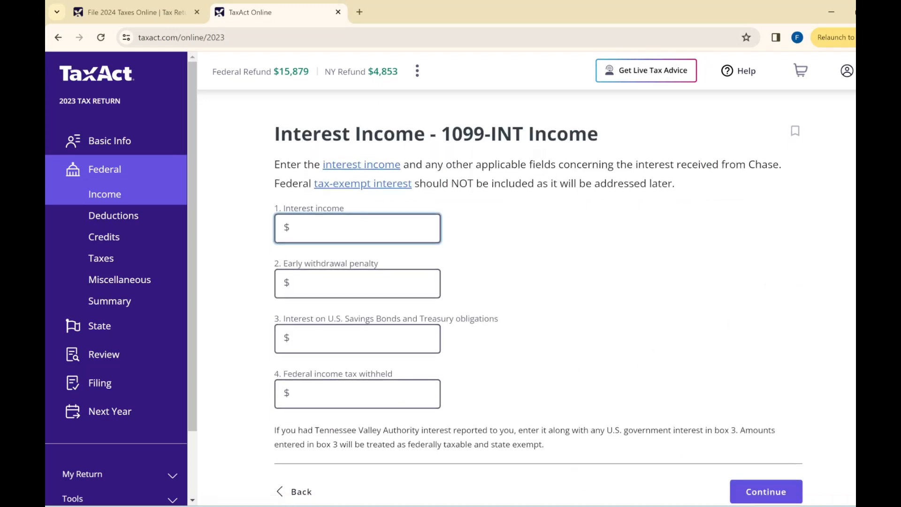
- Enter 100 as Box 1 interest income on the Chase 1099-INT, leave Boxes 2 to 4 blank, and continue
scroll(385, 349, "down", 3)
scroll(431, 263, "up", 3)
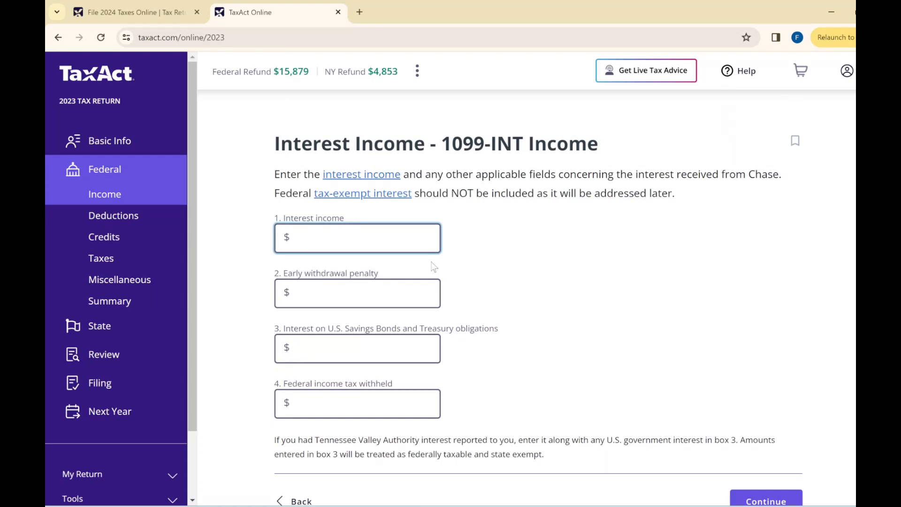
type("100")
left_click(579, 309)
scroll(583, 309, "down", 3)
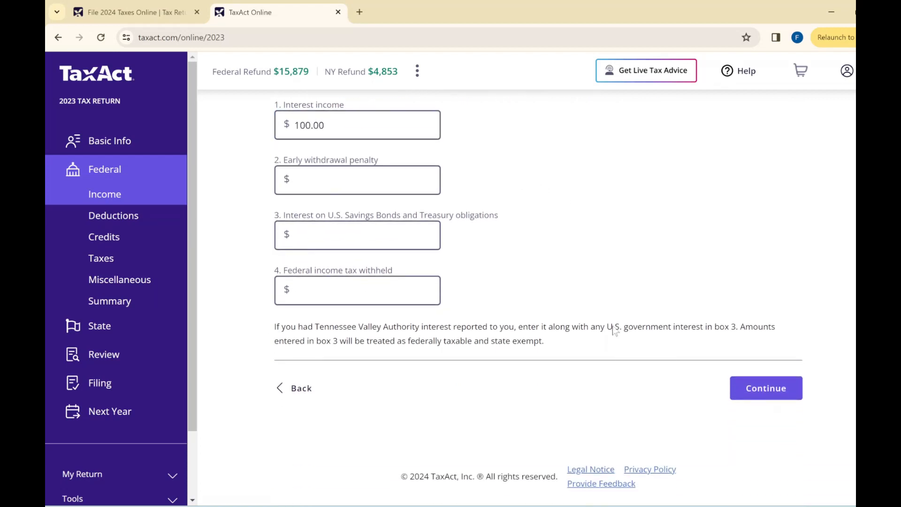
scroll(296, 166, "up", 3)
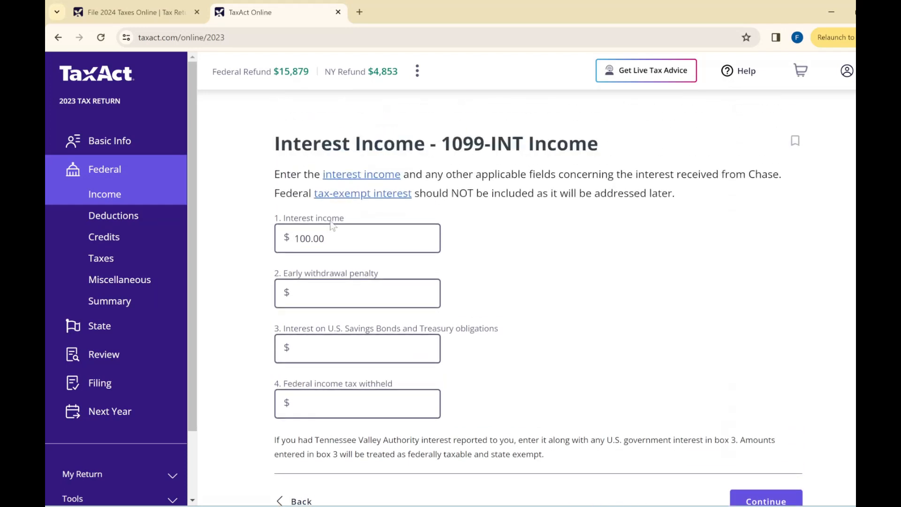
scroll(258, 255, "down", 3)
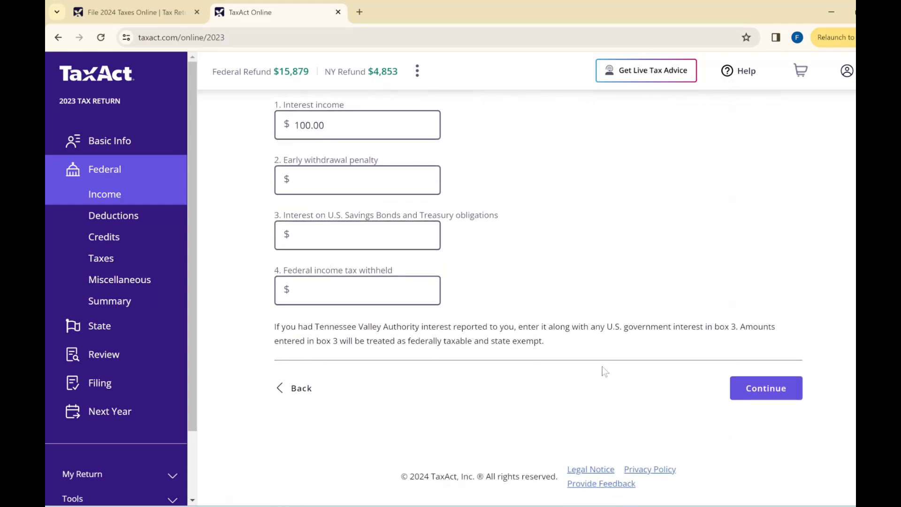
left_click(772, 381)
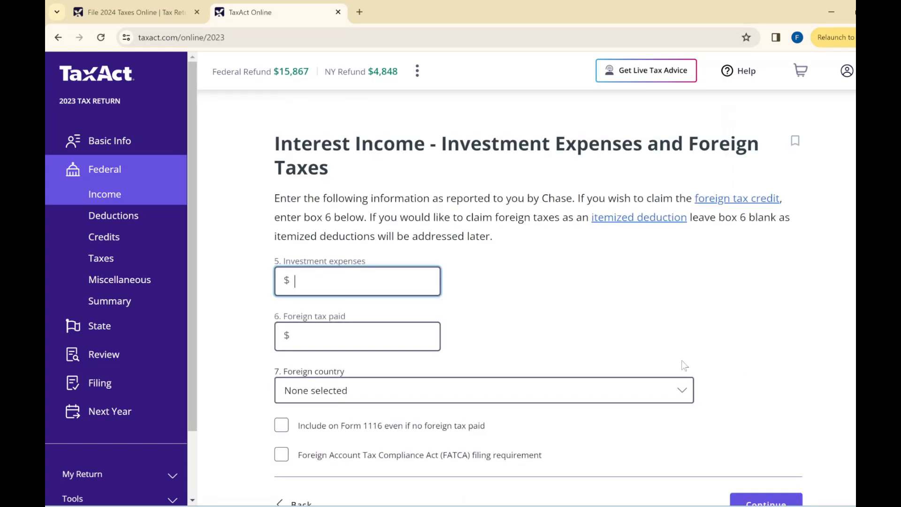
- Continue through the investment expenses, foreign taxes and tax-exempt interest pages, leaving all their fields blank
scroll(684, 366, "down", 3)
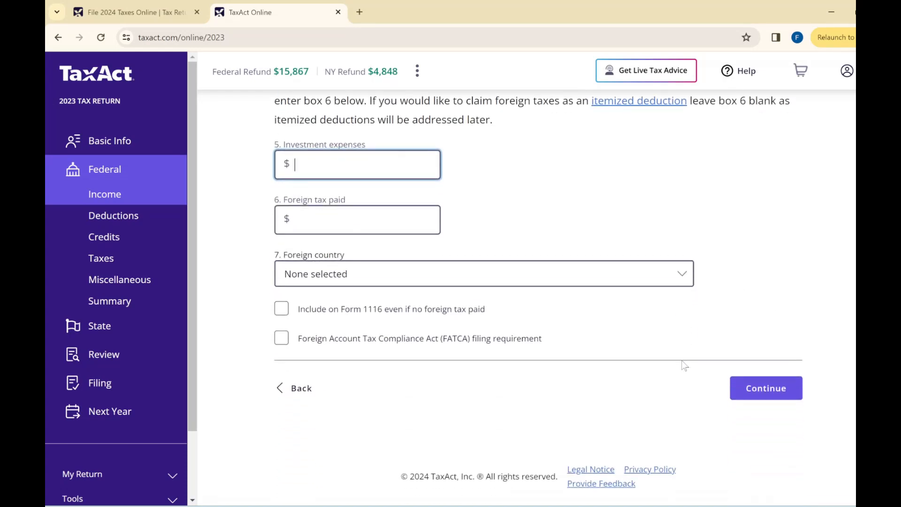
left_click(775, 394)
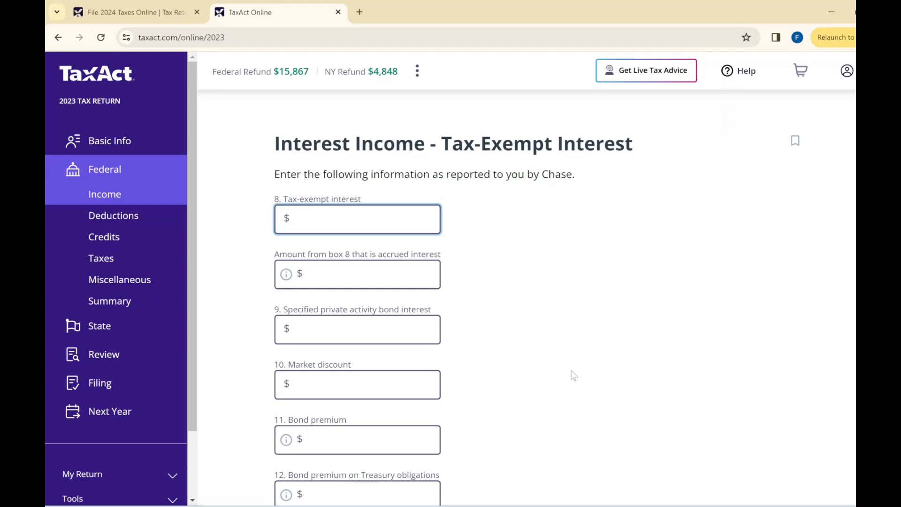
scroll(573, 375, "down", 4)
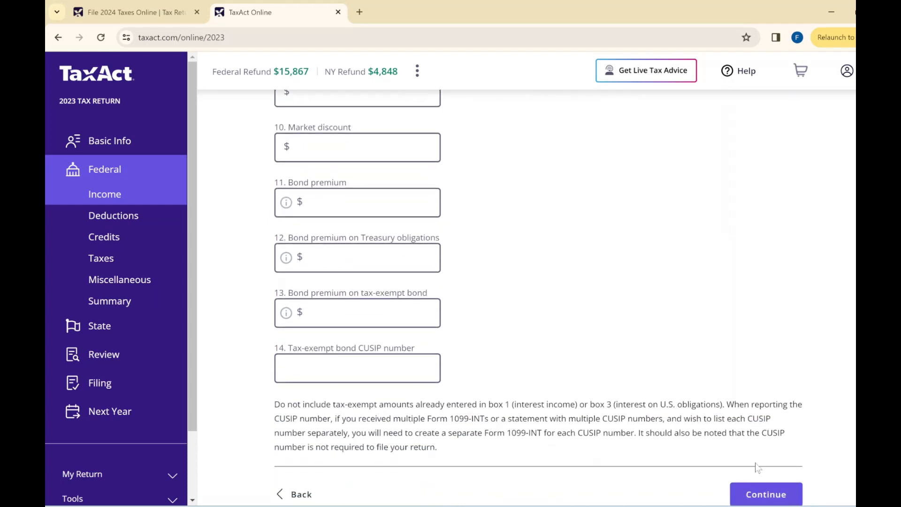
left_click(759, 493)
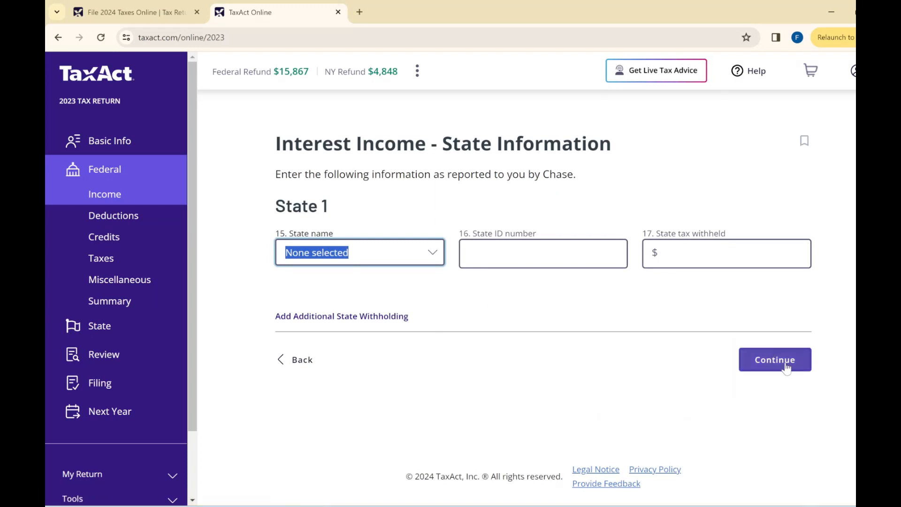
- Leave the 1099-INT state information and interest deductions blank, and answer No to state tax-exempt interest from Chase
left_click(787, 367)
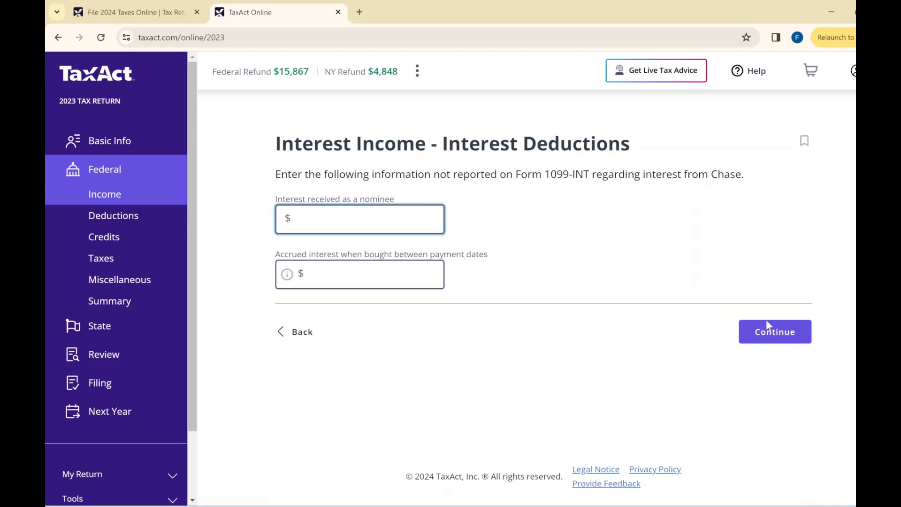
left_click(770, 327)
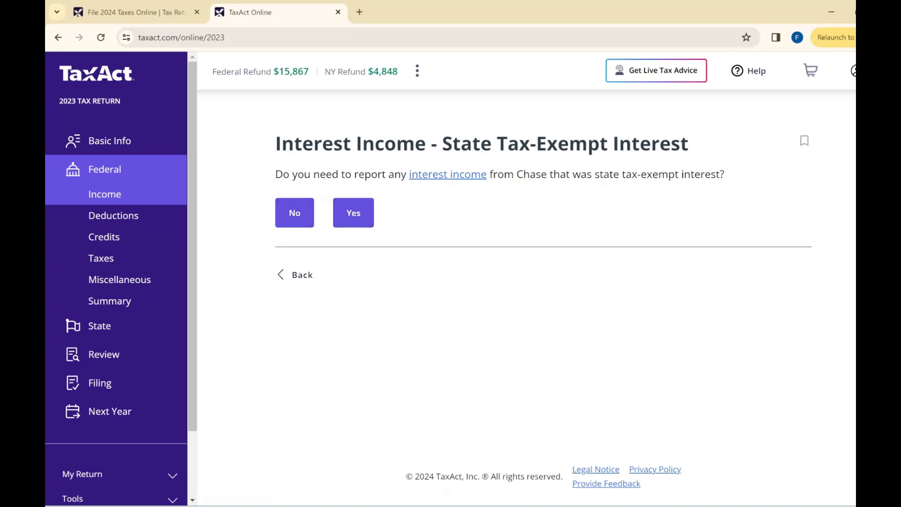
left_click(295, 212)
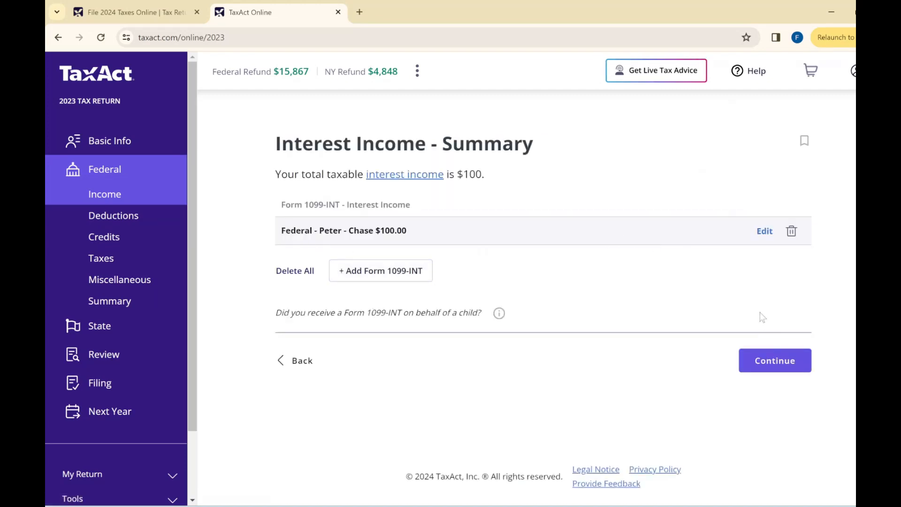
- Continue past the interest summary to dividend income and choose Quick Entry for Form 1099-DIV
left_click(774, 362)
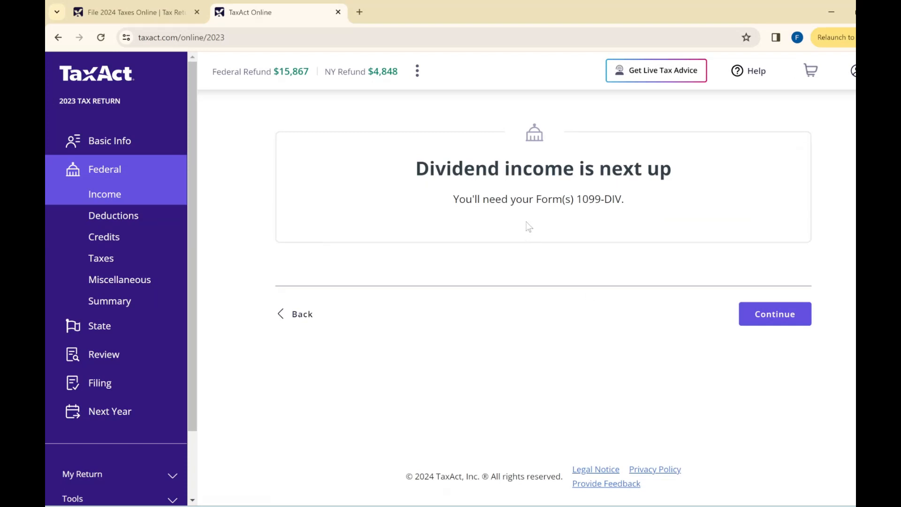
left_click(799, 322)
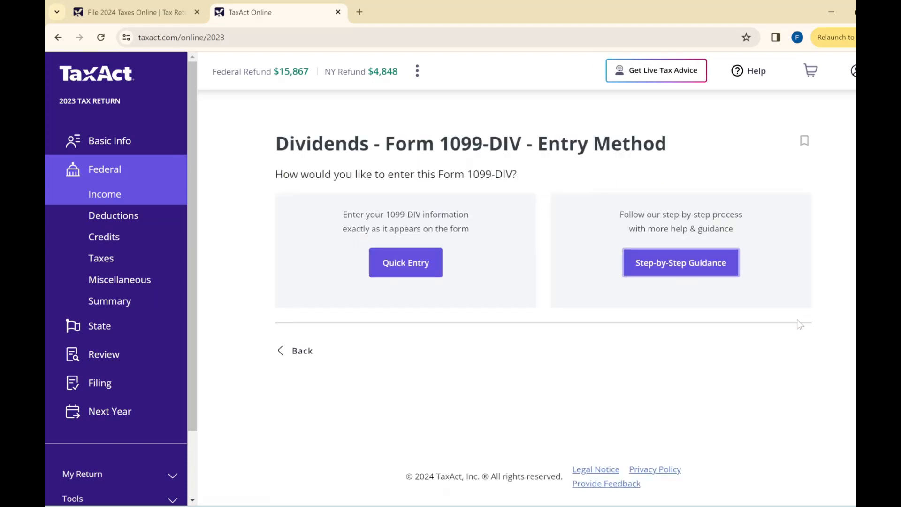
left_click(426, 270)
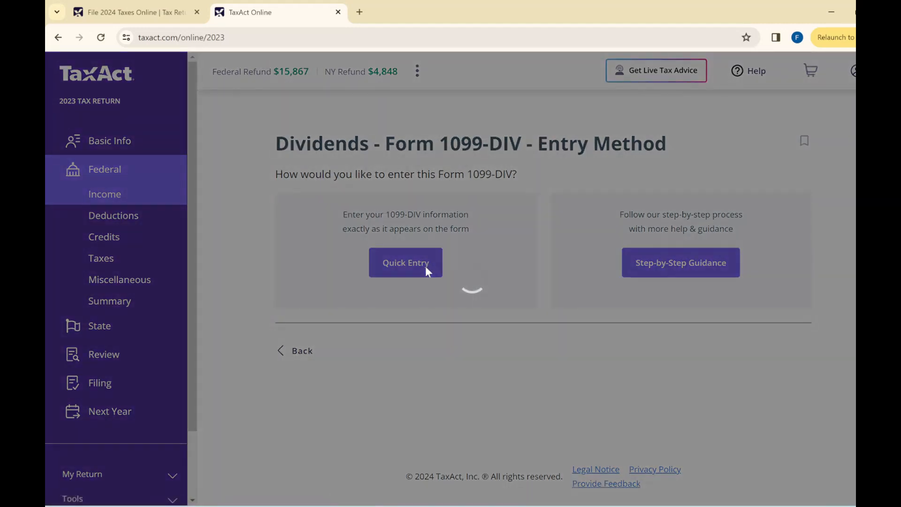
scroll(467, 318, "down", 2)
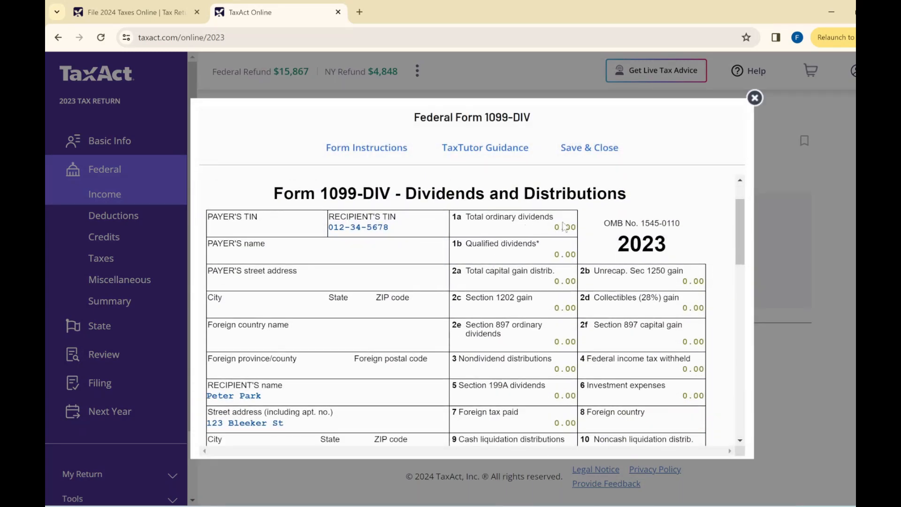
- Enter Apple Inc as the payer's name on Form 1099-DIV
left_click(271, 258)
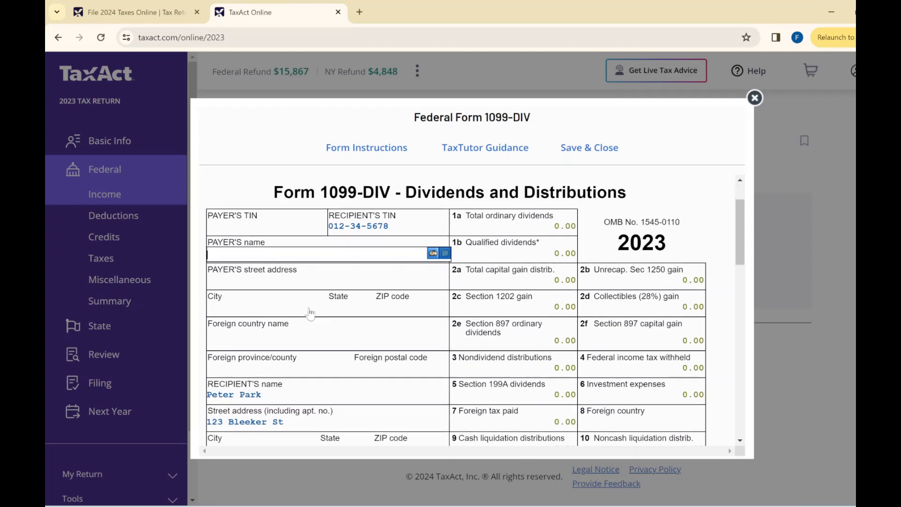
scroll(309, 313, "down", 2)
scroll(310, 313, "up", 2)
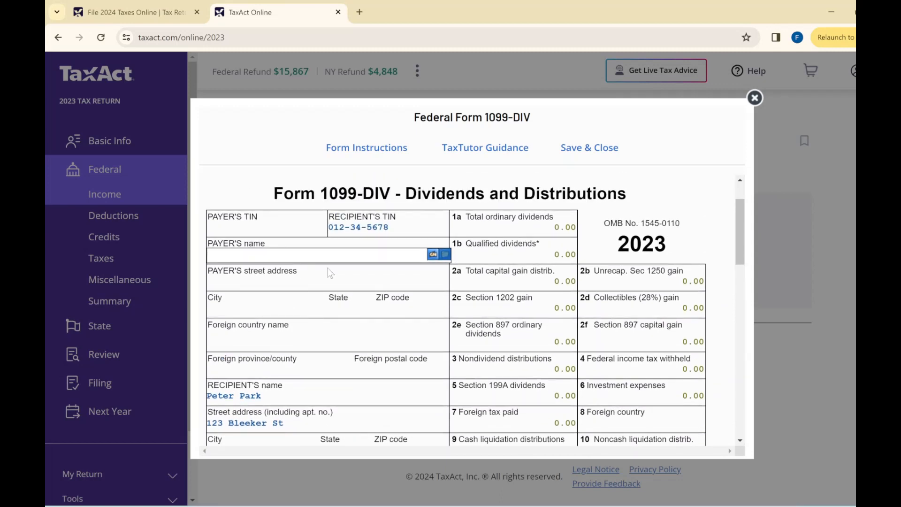
scroll(308, 294, "down", 2)
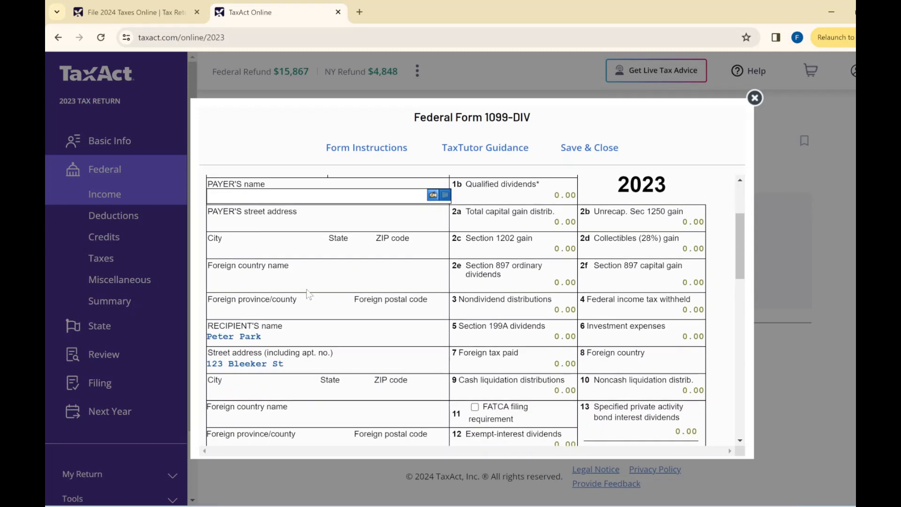
scroll(308, 294, "up", 2)
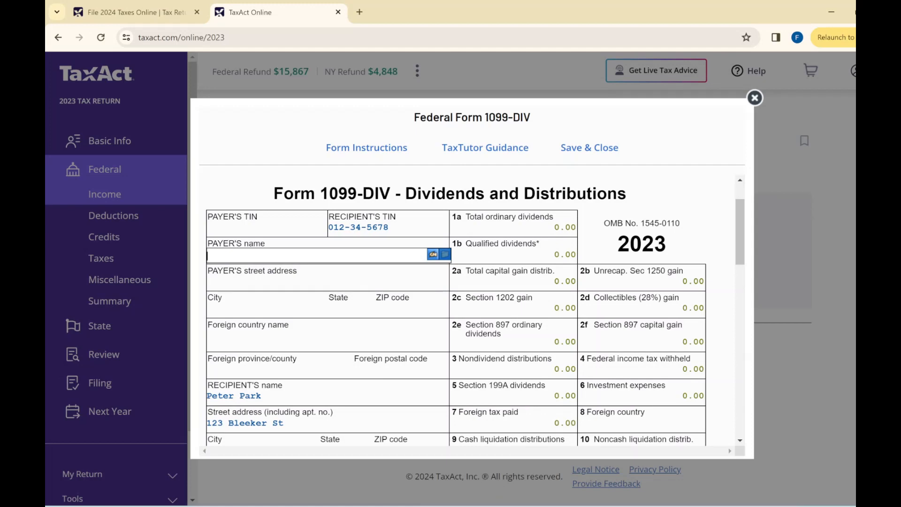
type("Apple Inc")
- Enter 200 for both Box 1a total ordinary dividends and Box 1b qualified dividends on Form 1099-DIV
left_click(554, 229)
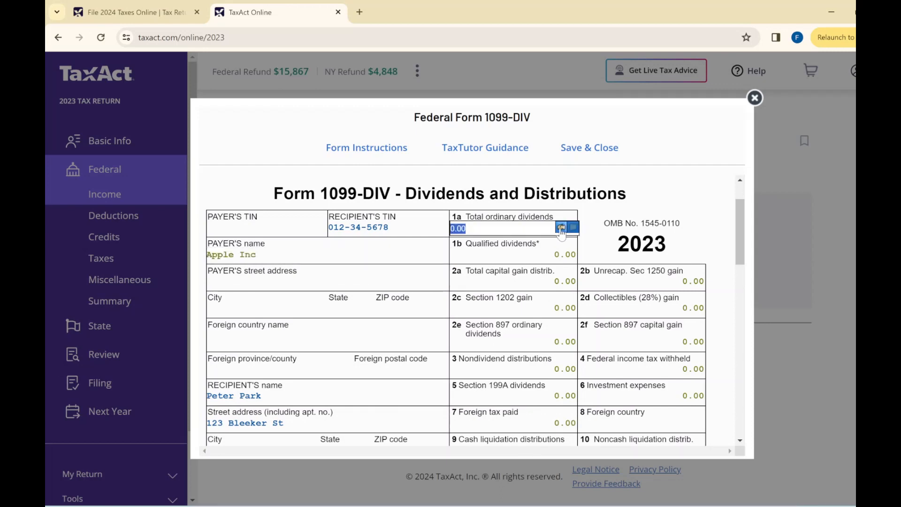
type("2000")
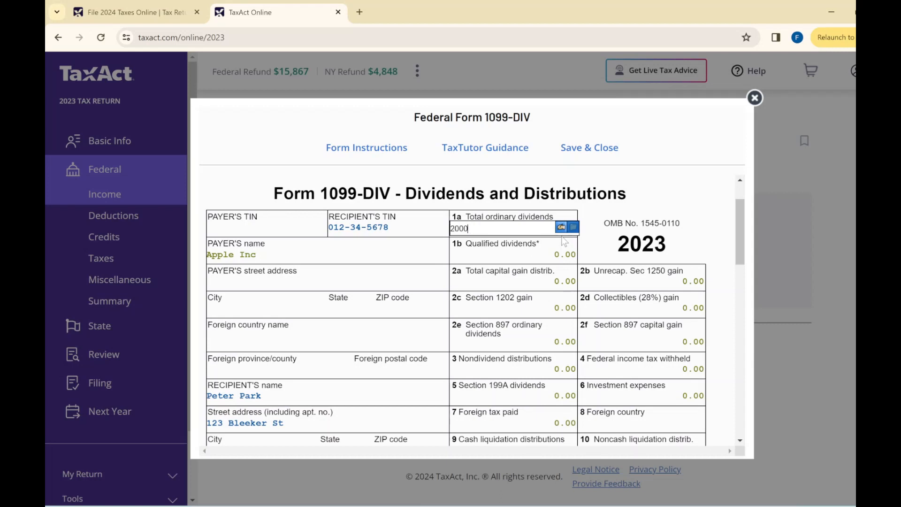
key("BackSpace")
left_click(562, 254)
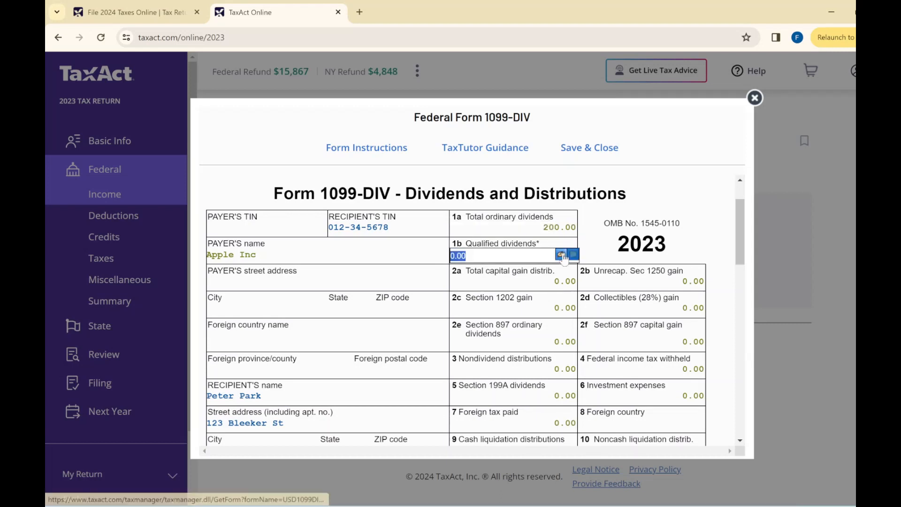
type("200")
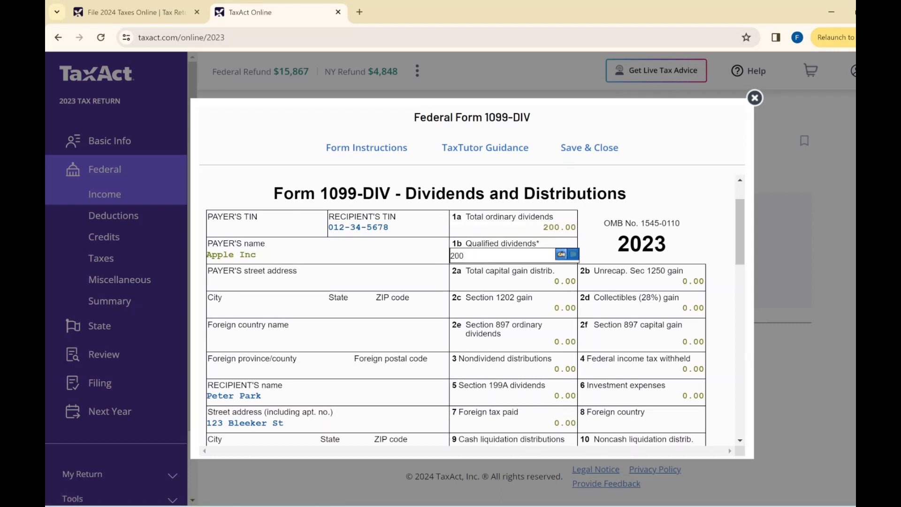
key("Tab")
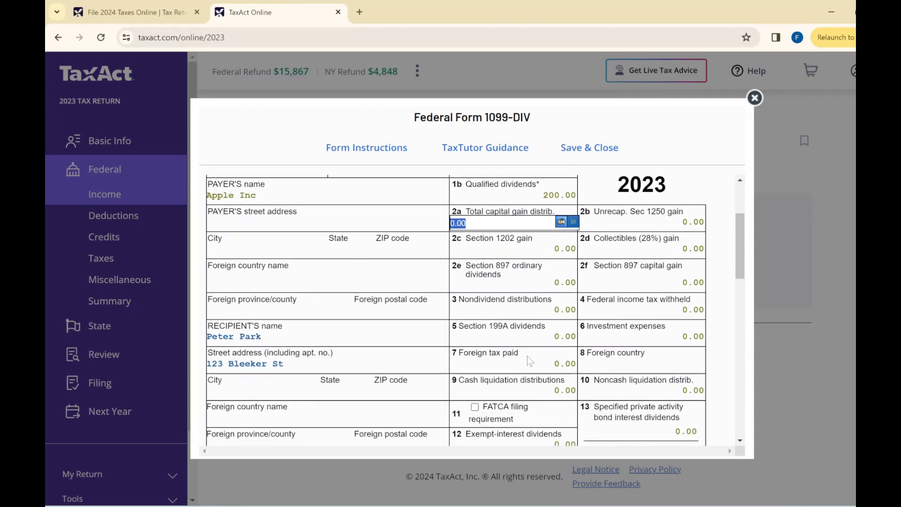
scroll(641, 357, "down", 5)
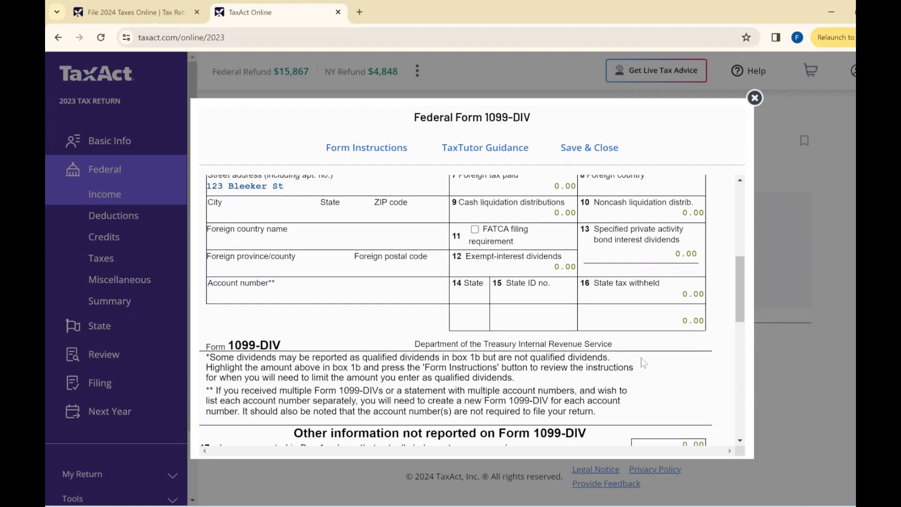
- Save and close the Apple Inc Form 1099-DIV, and continue past the dividend summary into capital gains and losses
scroll(641, 358, "down", 5)
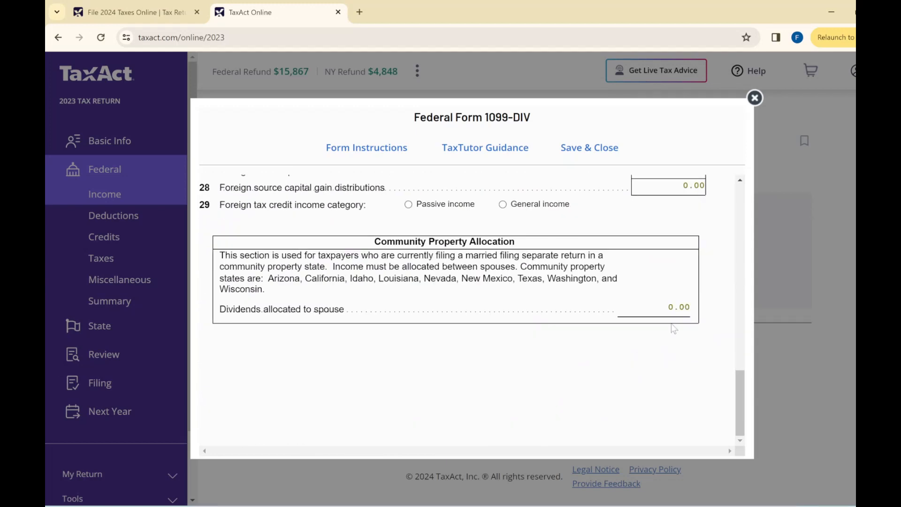
left_click(605, 149)
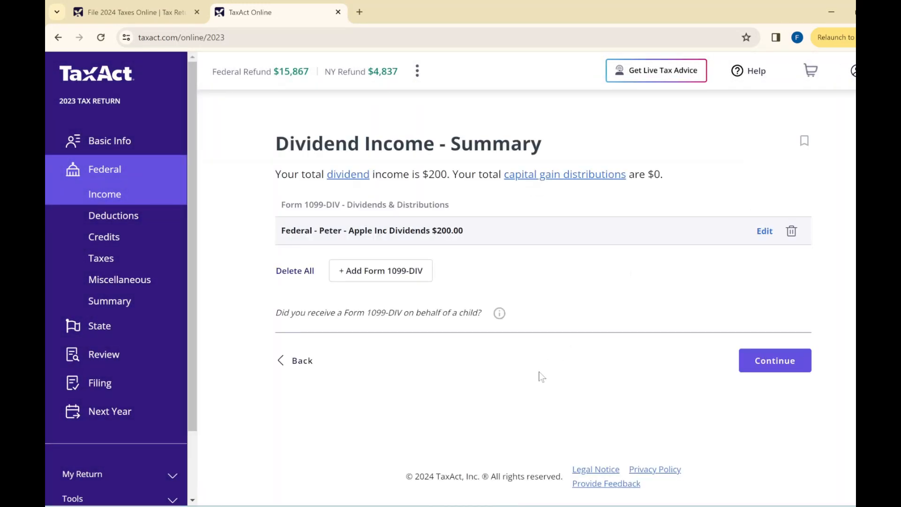
left_click(786, 362)
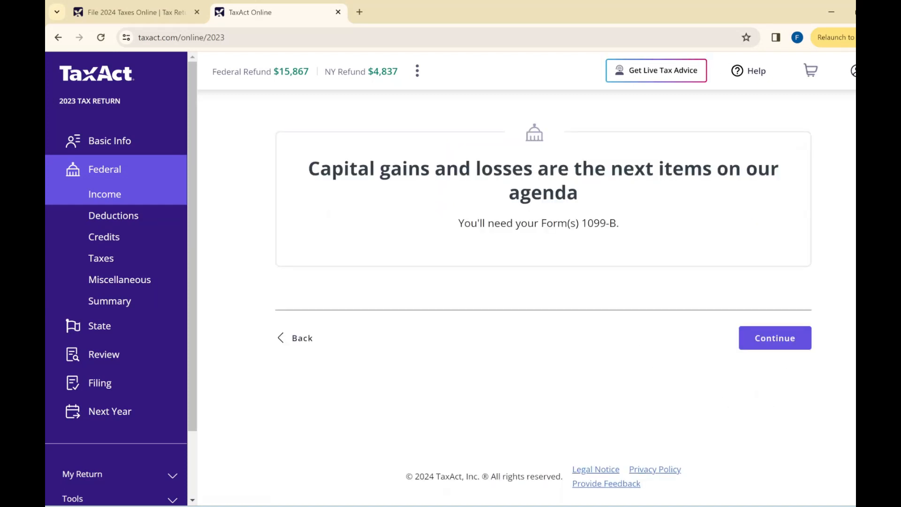
left_click(775, 339)
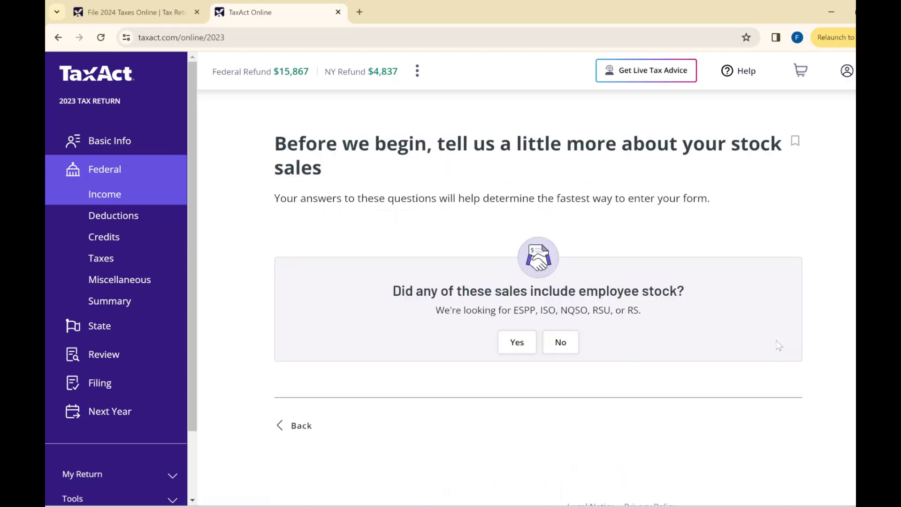
- Answer No to employee stock sales, choose 5 or more total sales, and opt to enter sales totals
scroll(457, 331, "down", 1)
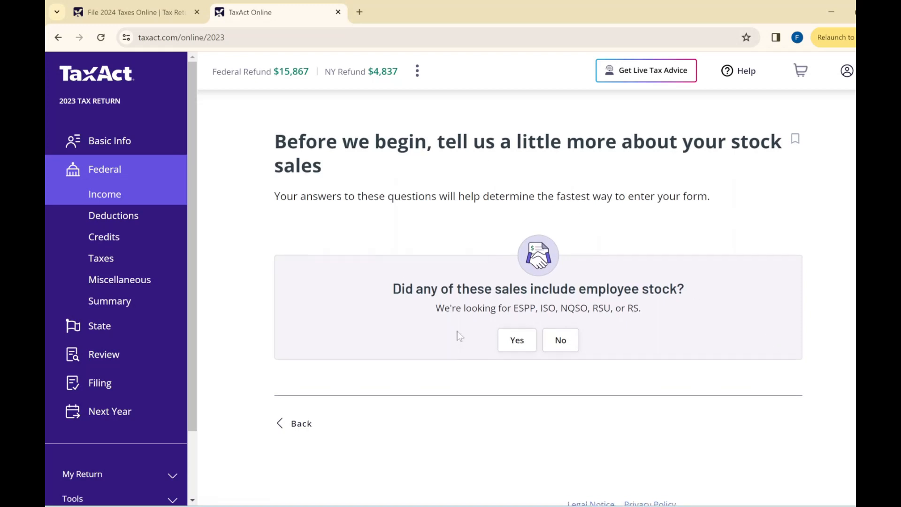
scroll(458, 334, "up", 1)
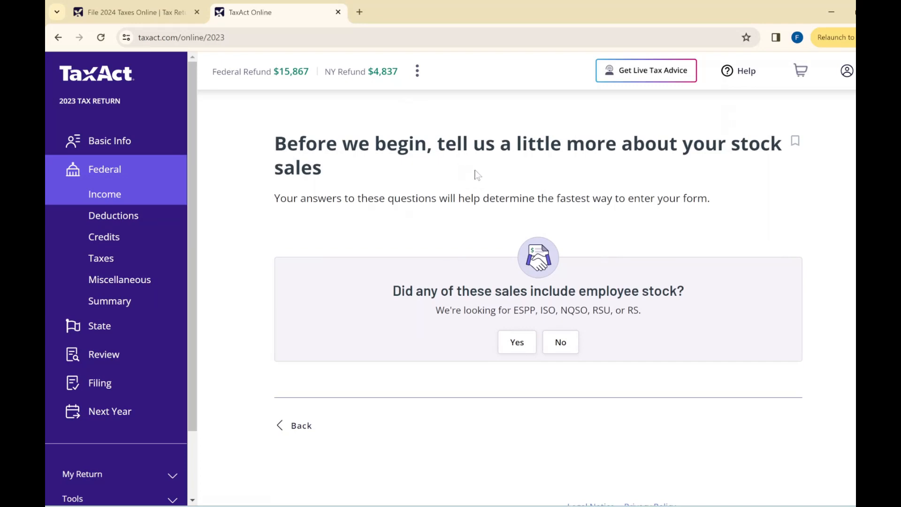
left_click(573, 344)
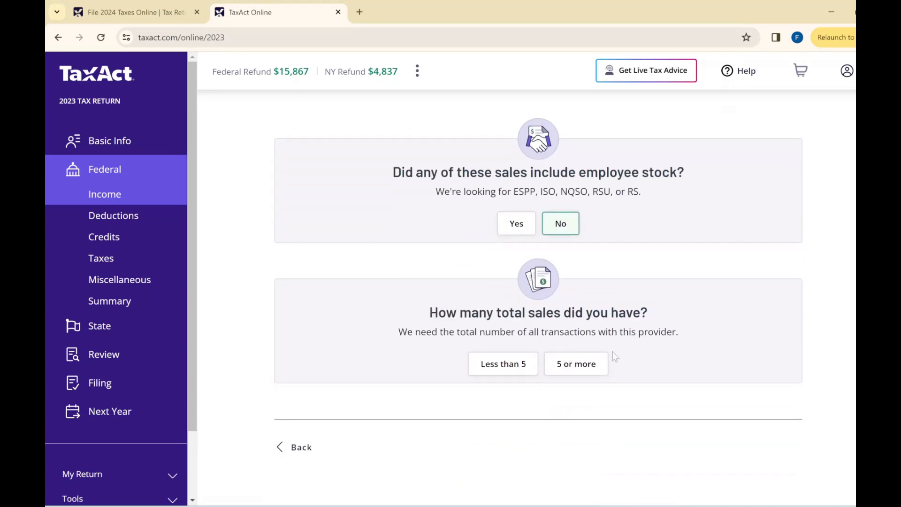
left_click(584, 373)
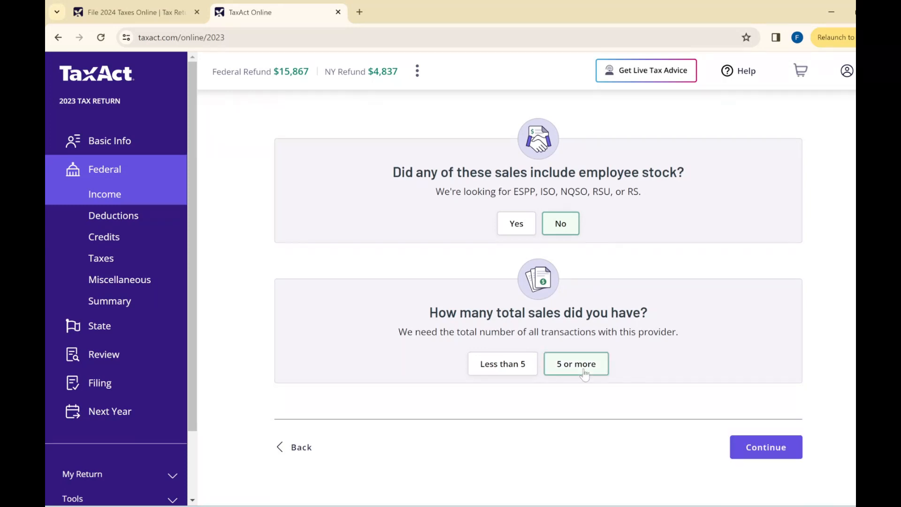
left_click(771, 445)
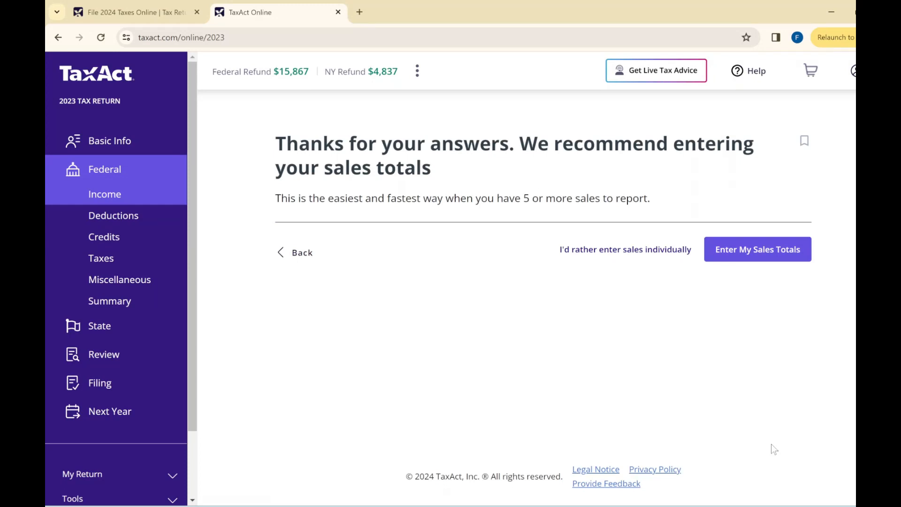
left_click(764, 252)
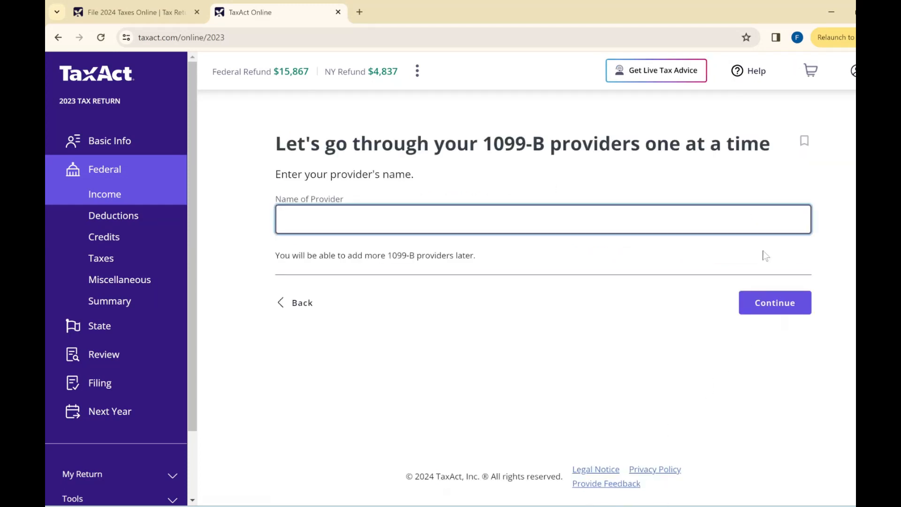
- Enter Charles Schwab as the 1099-B provider and postpone the switch to TaxAct Premier
type("Chase")
key("BackSpace")
key("BackSpace")
key("BackSpace")
key("BackSpace")
type("harles Schwab")
left_click(781, 303)
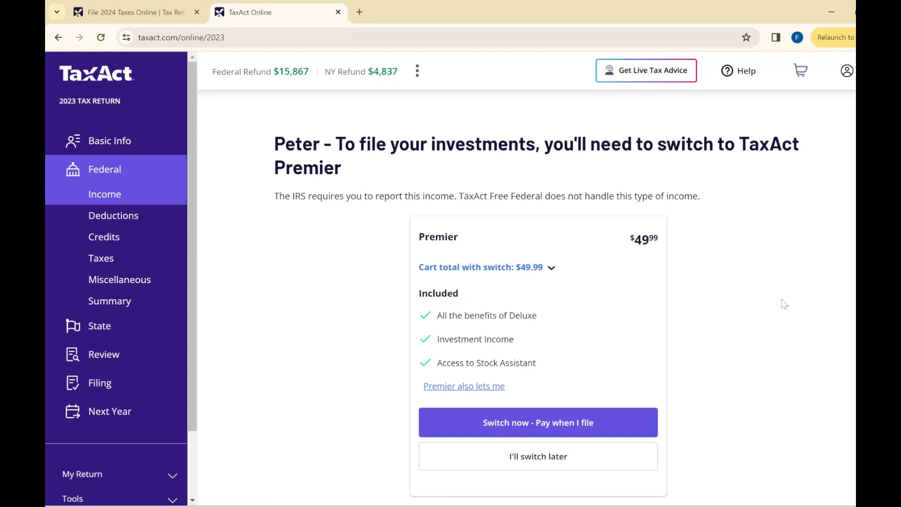
scroll(699, 328, "down", 4)
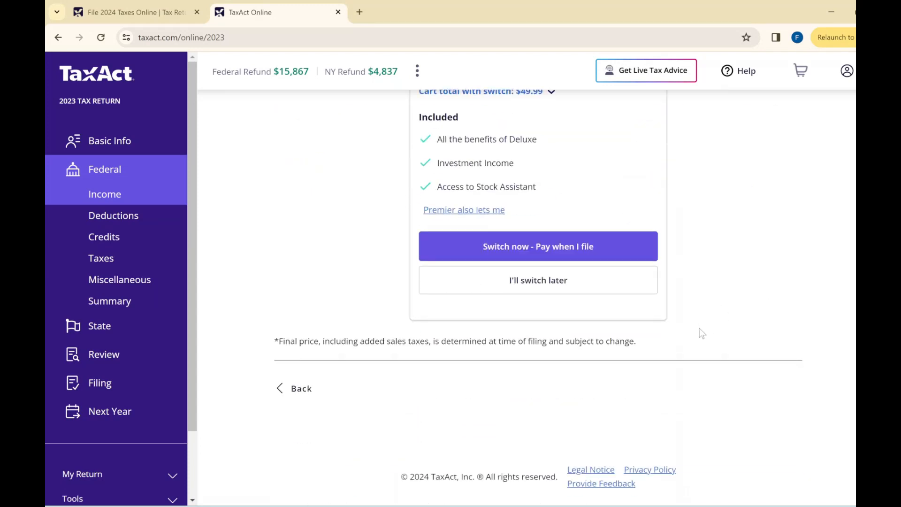
left_click(498, 284)
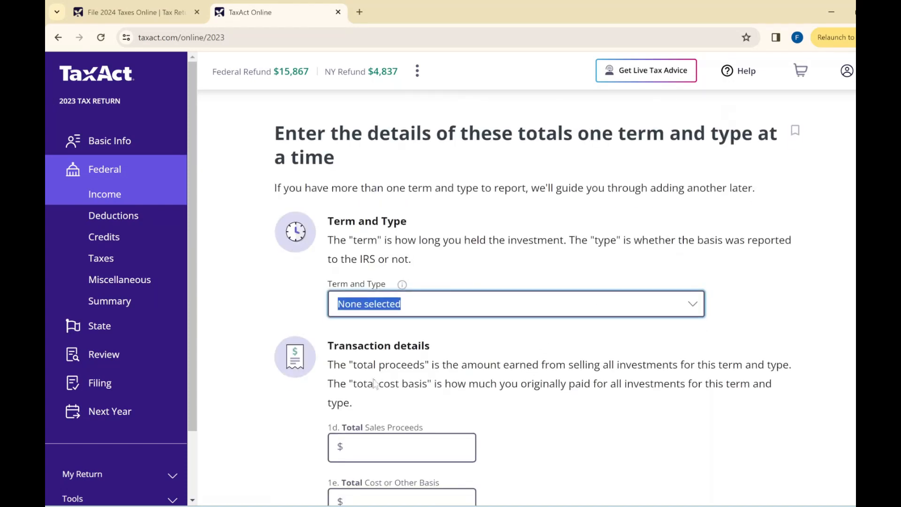
- Set the term and type of the Charles Schwab sales totals to Short-term Category B
scroll(547, 195, "down", 2)
left_click(472, 190)
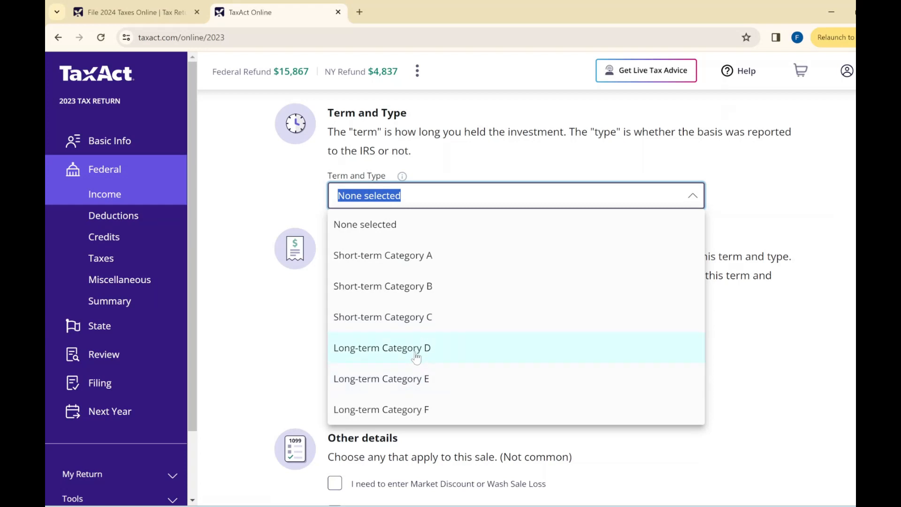
left_click(418, 287)
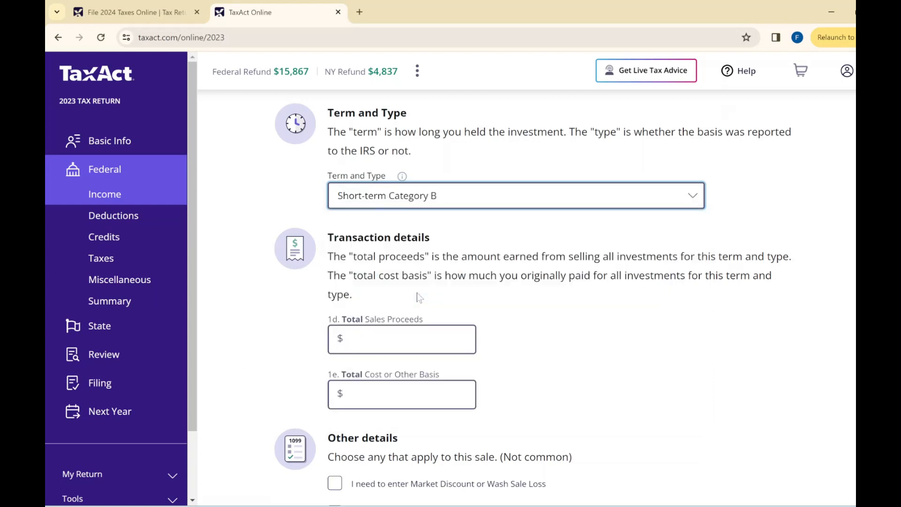
- Enter 4,000 as total sales proceeds and 2000 as total cost or other basis, and continue to the category review
scroll(417, 298, "down", 1)
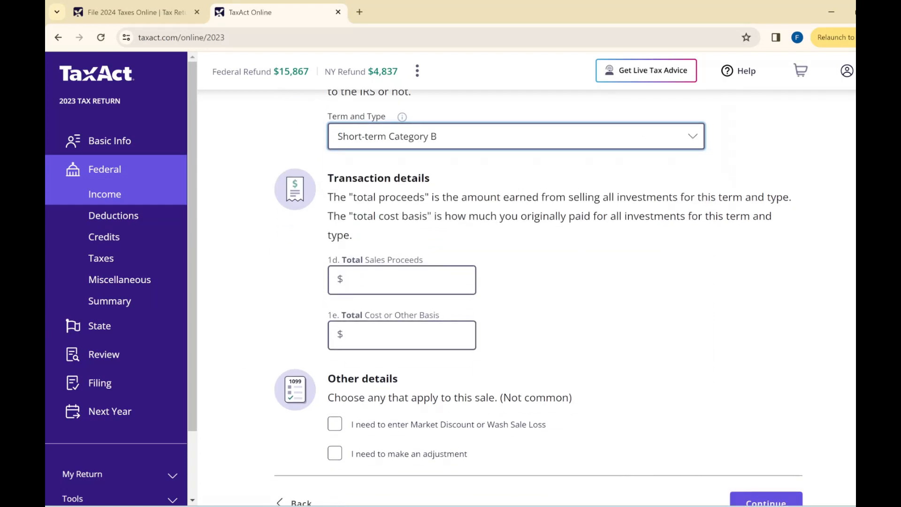
left_click(401, 280)
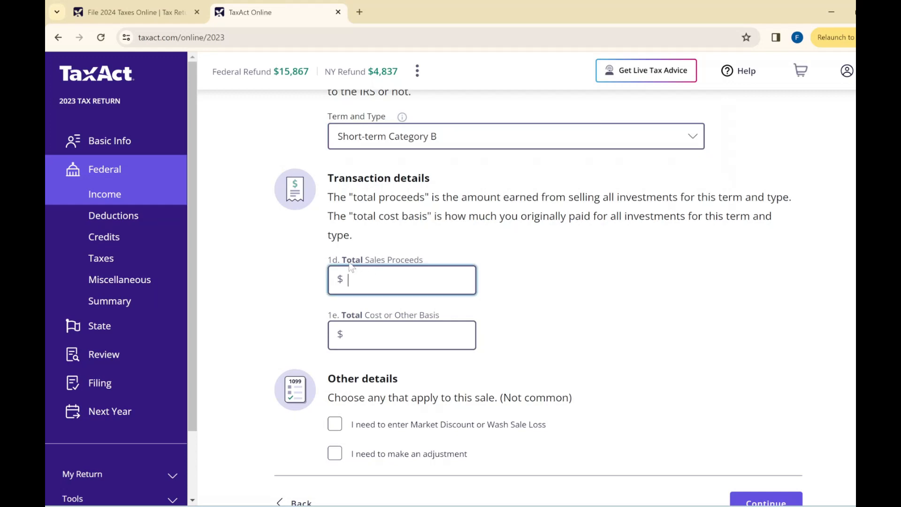
scroll(525, 282, "down", 1)
scroll(494, 270, "up", 1)
type("4000")
key("Tab")
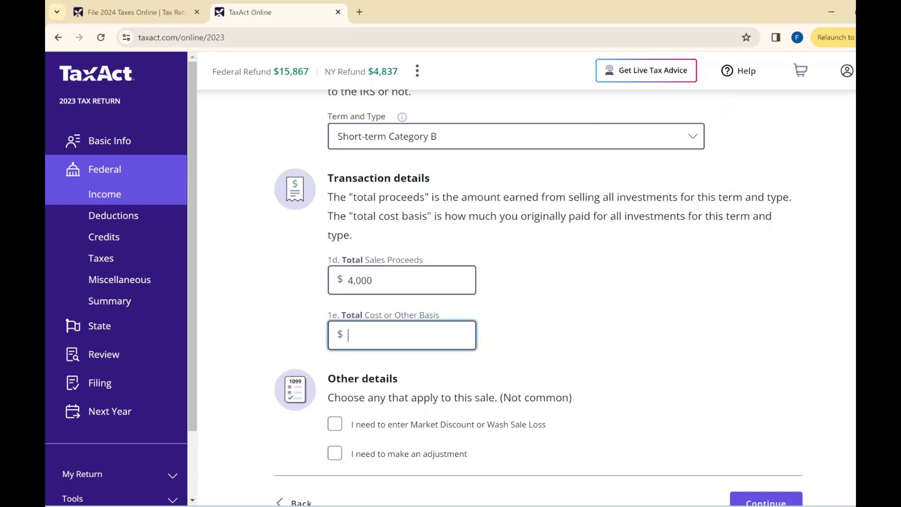
type("2000")
scroll(467, 370, "down", 1)
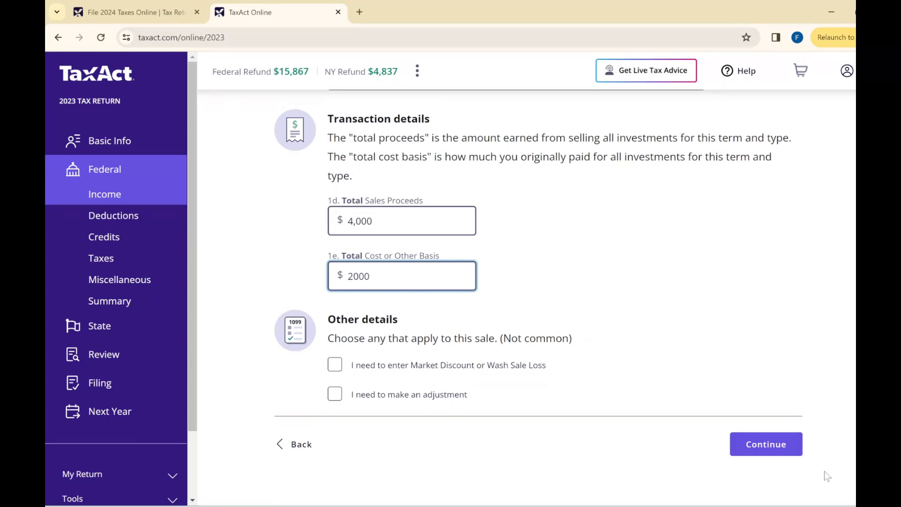
left_click(766, 445)
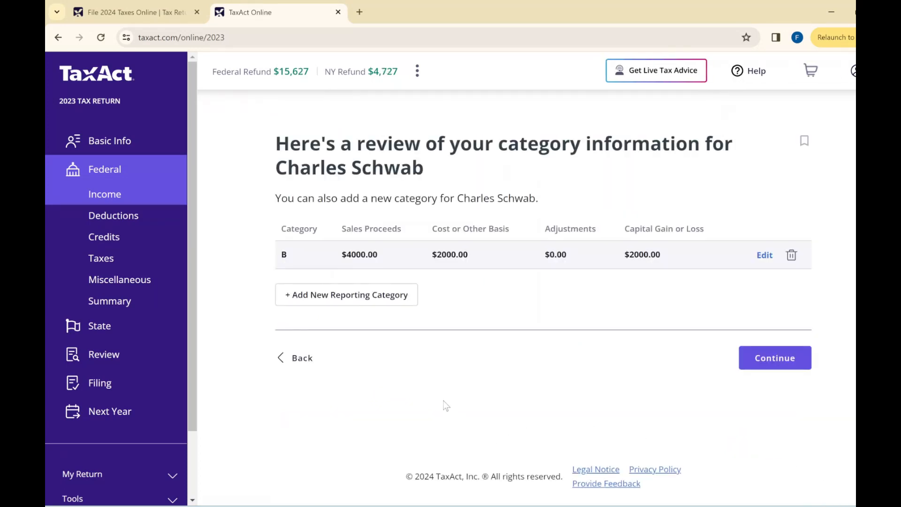
- Add a new reporting category for Charles Schwab with the term and type Long-term Category E
left_click(343, 293)
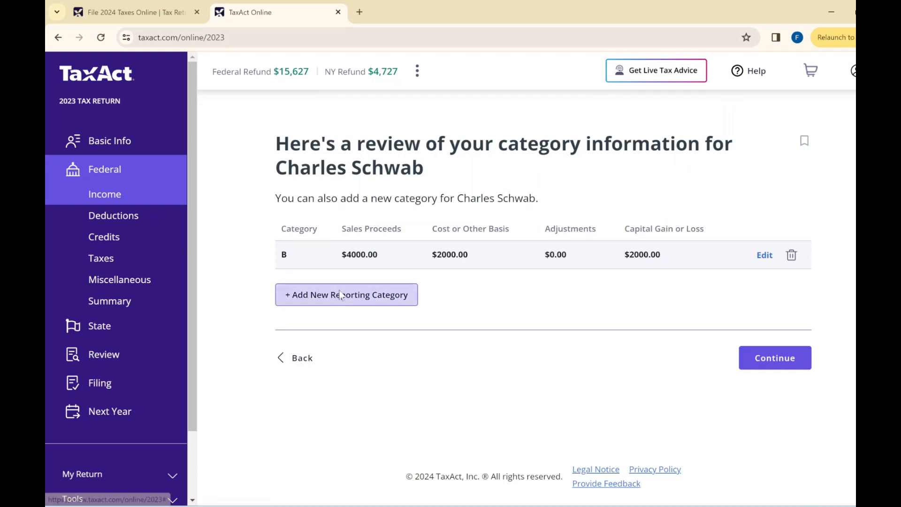
scroll(434, 357, "down", 3)
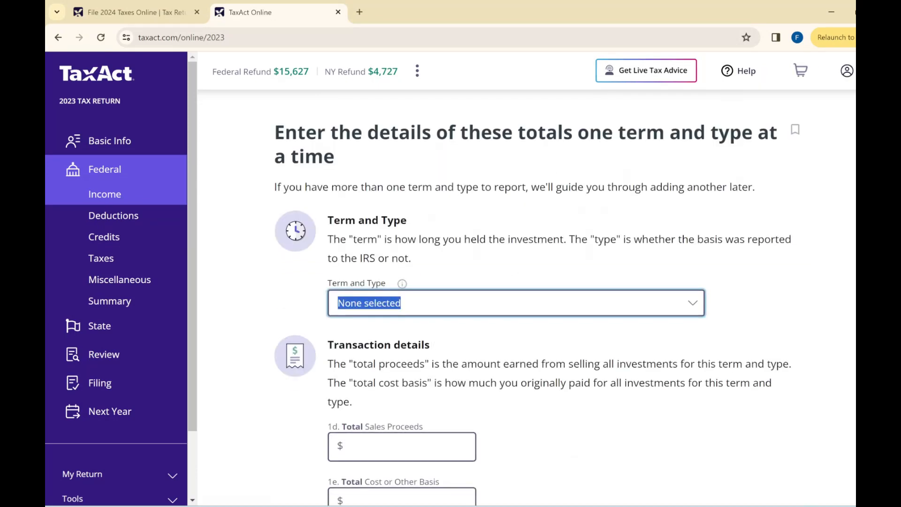
left_click(449, 192)
left_click(452, 349)
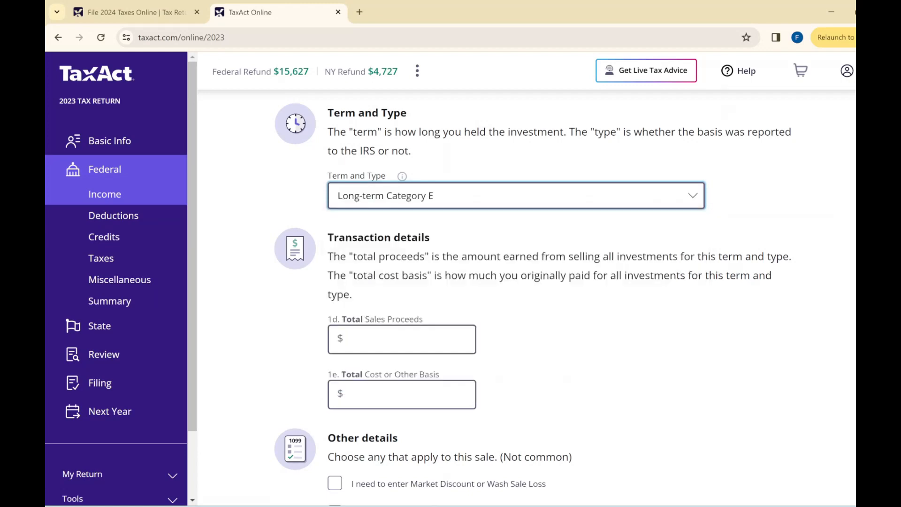
- Enter 6,000 as total sales proceeds and 2000 as total cost or other basis for Long-term Category E
left_click(448, 329)
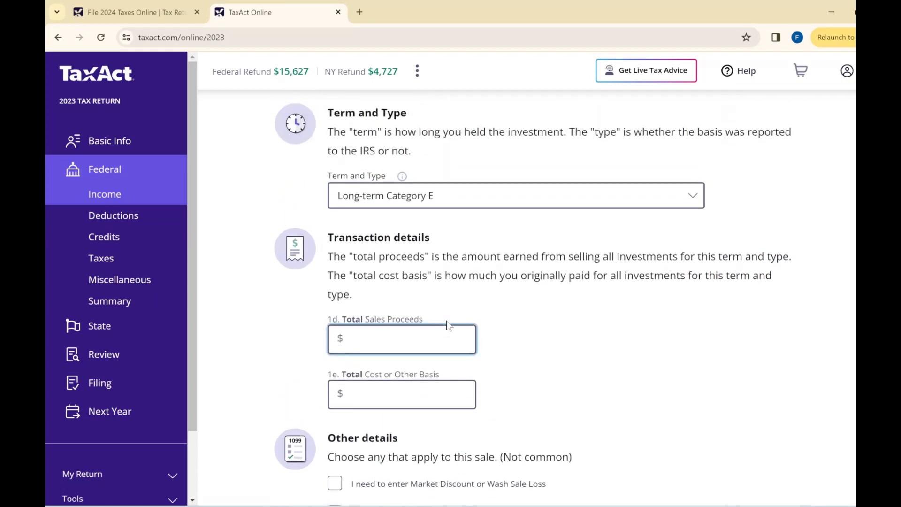
type("6000")
key("Tab")
type("2000")
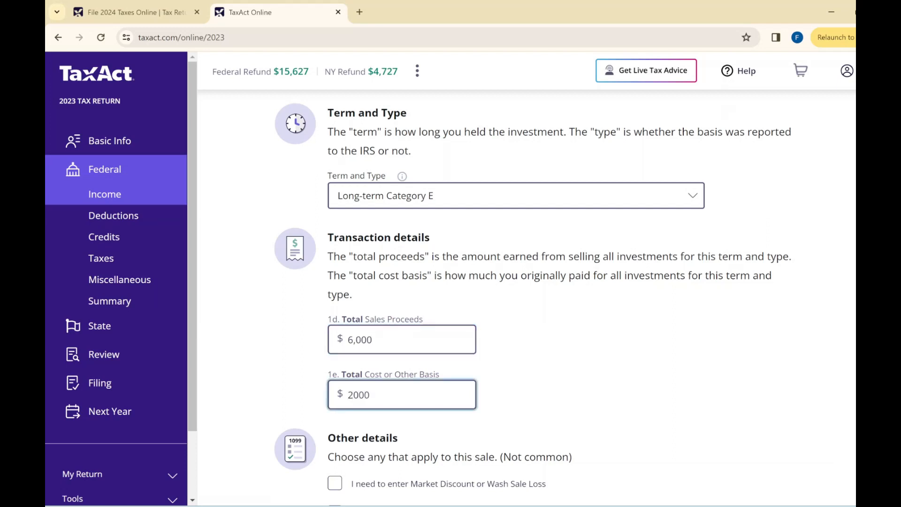
scroll(456, 398, "down", 1)
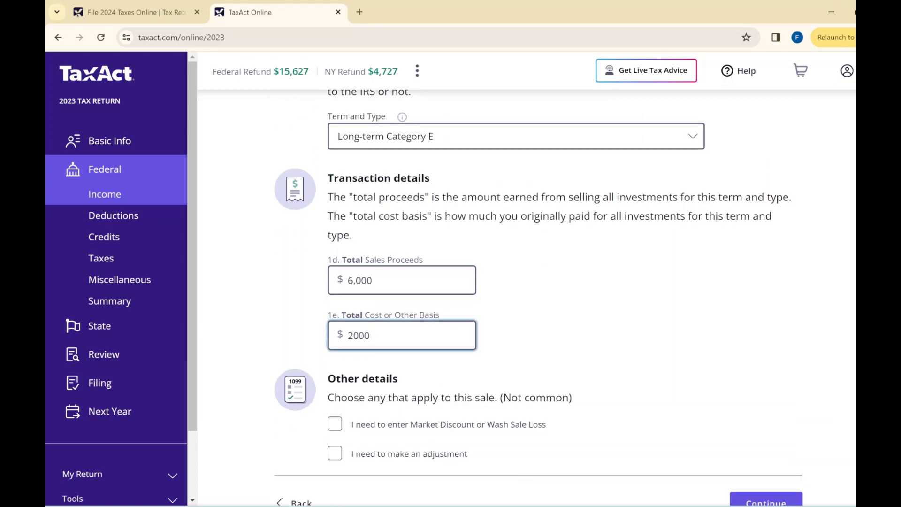
- Change the Category E sales proceeds to 3,000 and its cost basis to 7,000, and continue to the category review
left_click_drag(348, 336, 353, 335)
left_click_drag(348, 280, 353, 280)
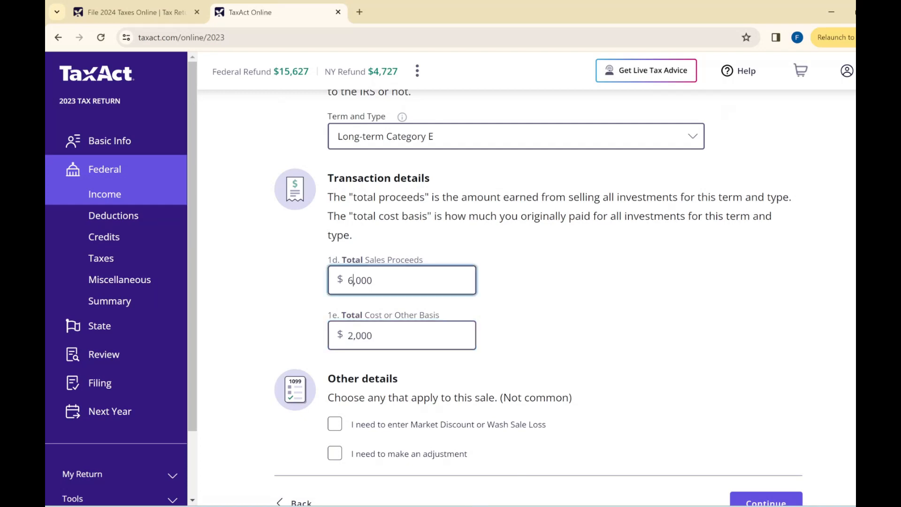
type("3")
left_click_drag(353, 335, 348, 335)
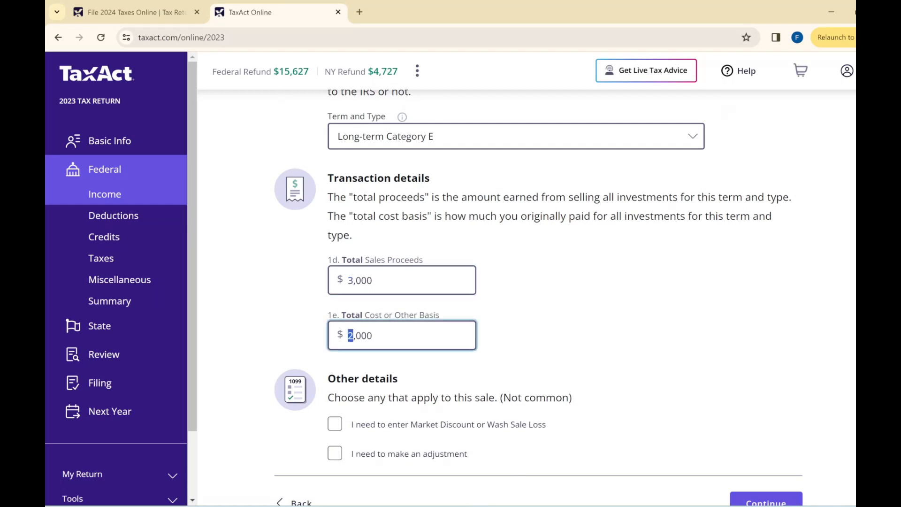
type("7")
scroll(769, 475, "down", 1)
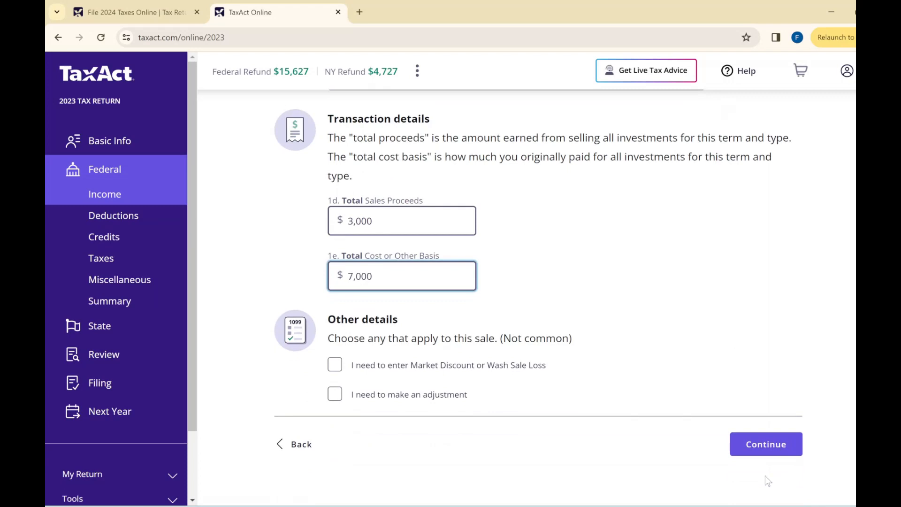
left_click(758, 448)
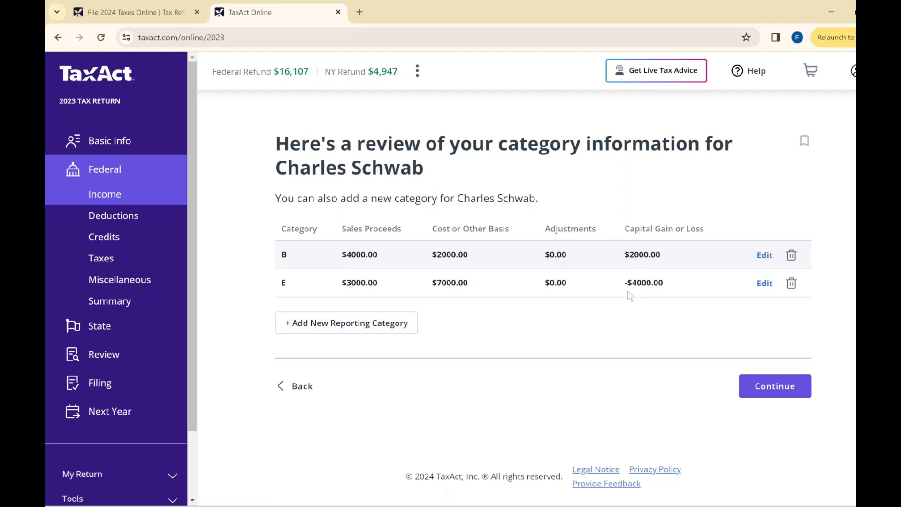
- Decline adding sales for another provider, and continue past the provider summary and the 1099-B copy notice to the self-employment section
left_click(772, 391)
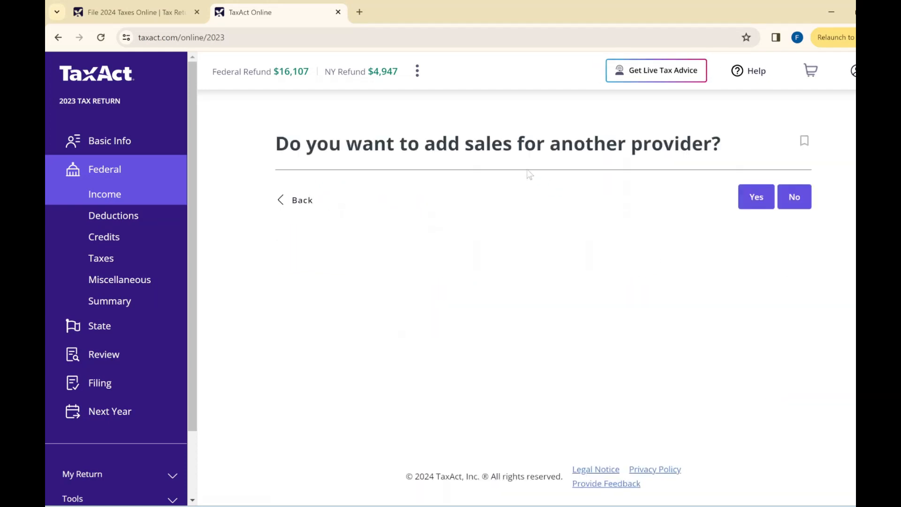
left_click(786, 195)
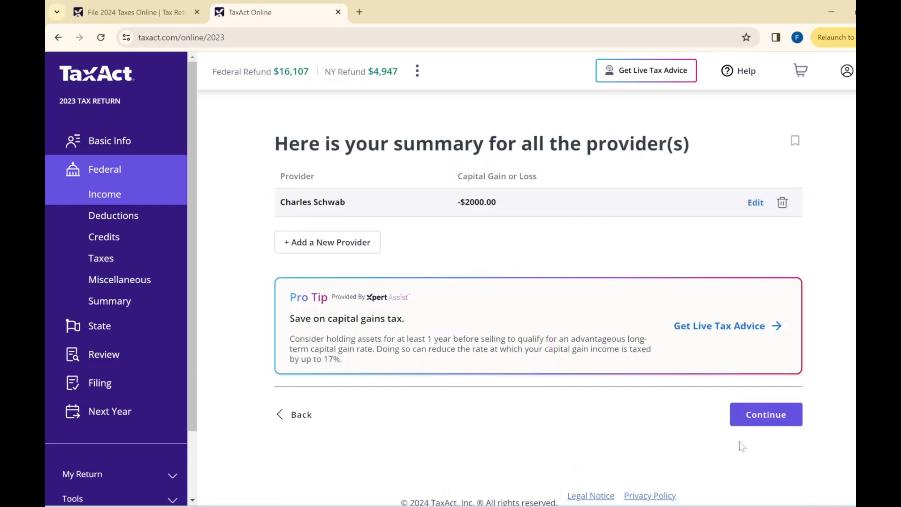
left_click(765, 422)
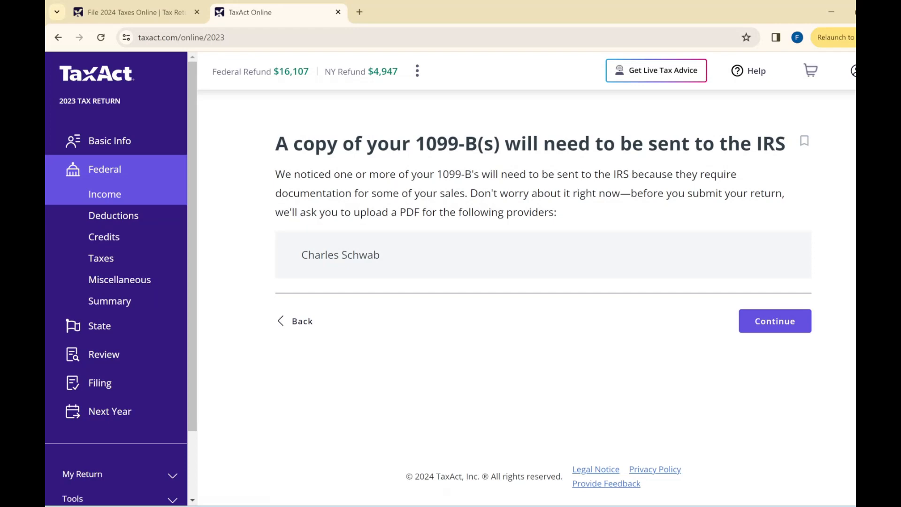
left_click_drag(319, 174, 348, 174)
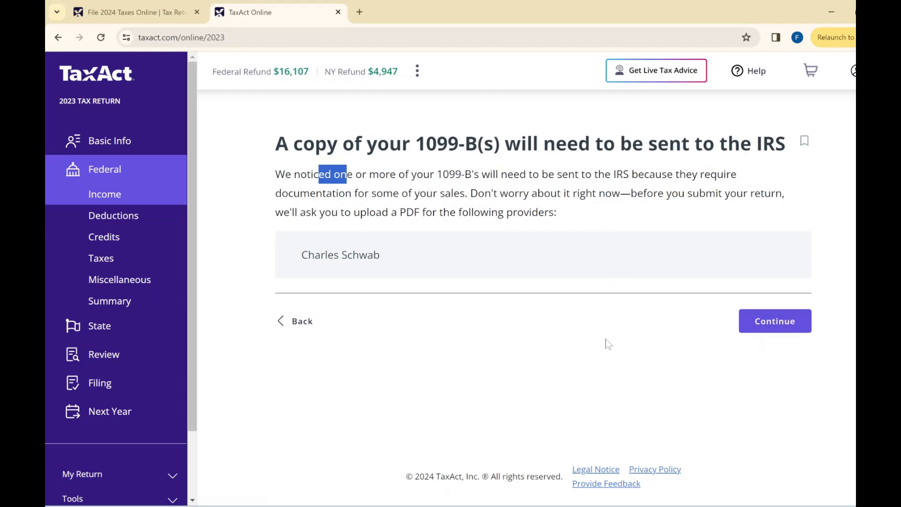
left_click(791, 329)
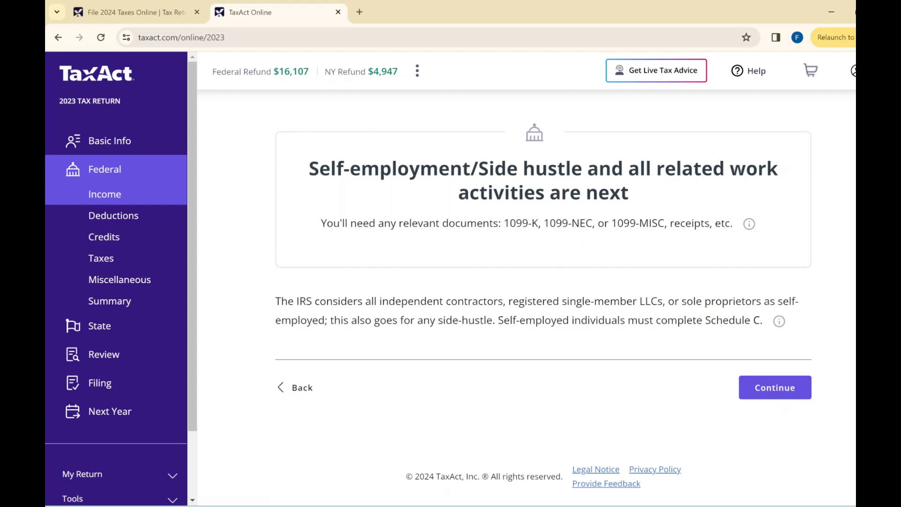
left_click_drag(544, 223, 592, 224)
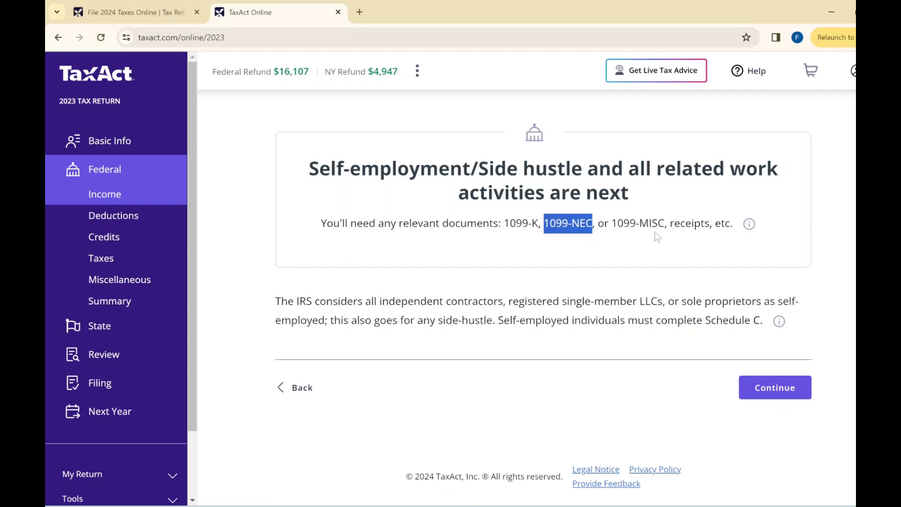
left_click_drag(612, 223, 664, 224)
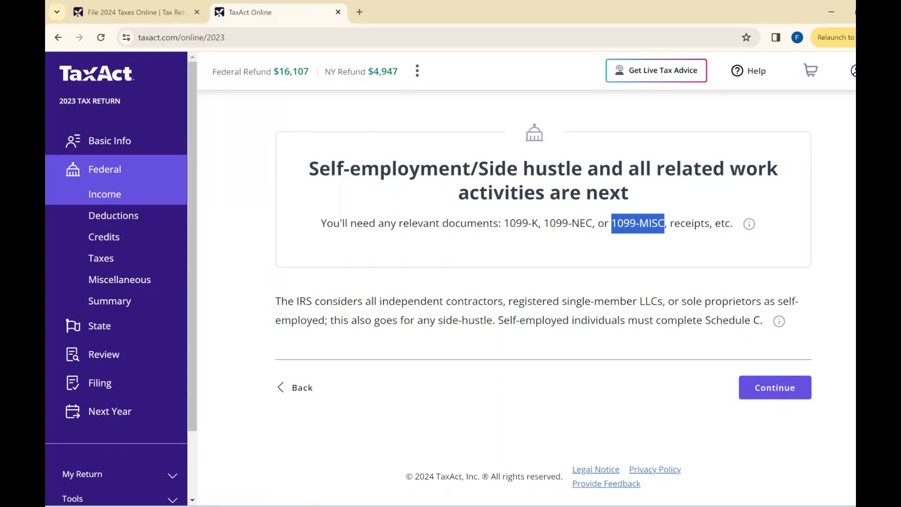
left_click_drag(545, 223, 592, 224)
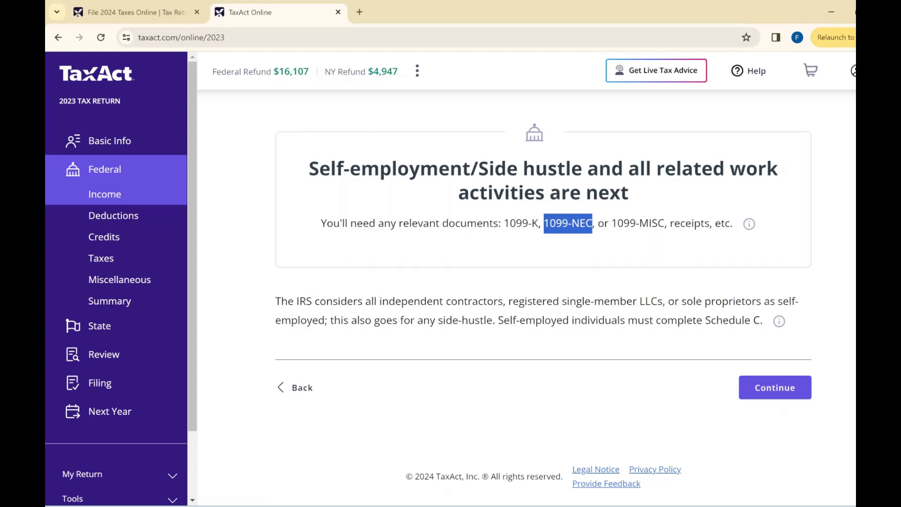
- Mark Business Owner/Independent Contractor as the 2023 work situation and postpone switching to the Self Employed product
left_click(750, 389)
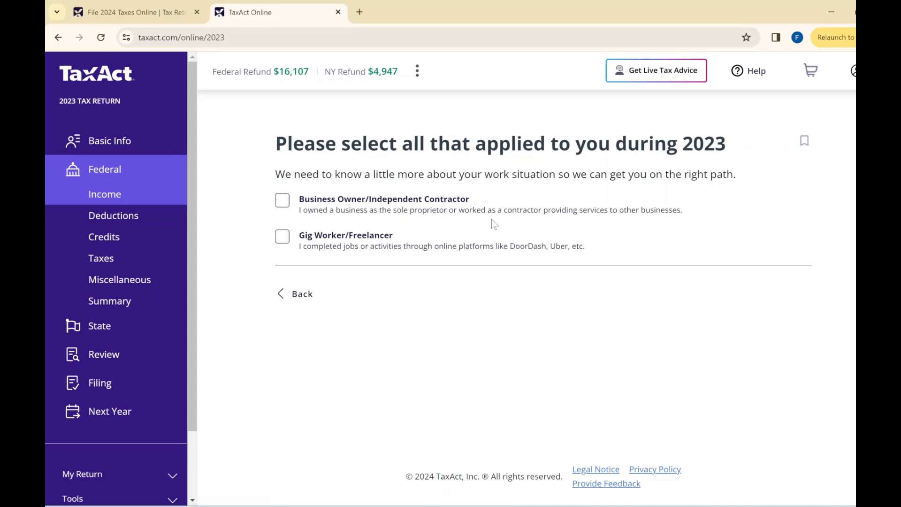
left_click(371, 206)
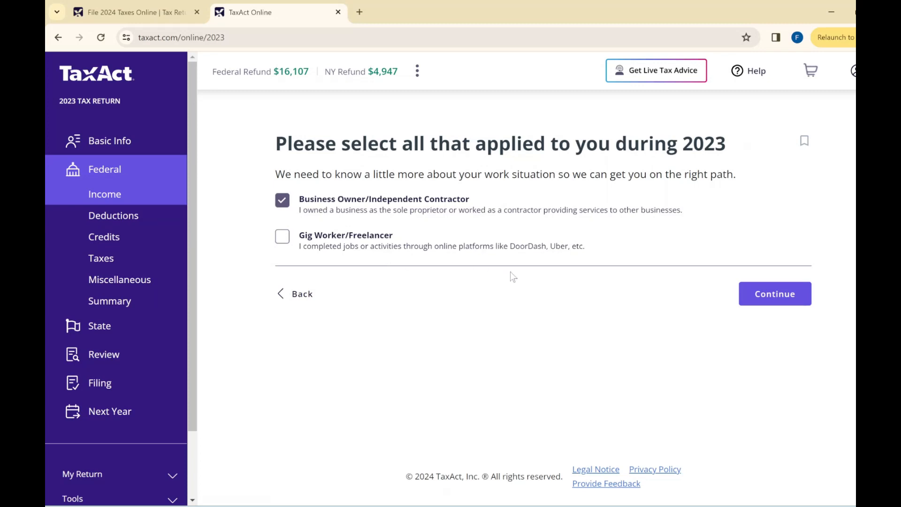
left_click(767, 291)
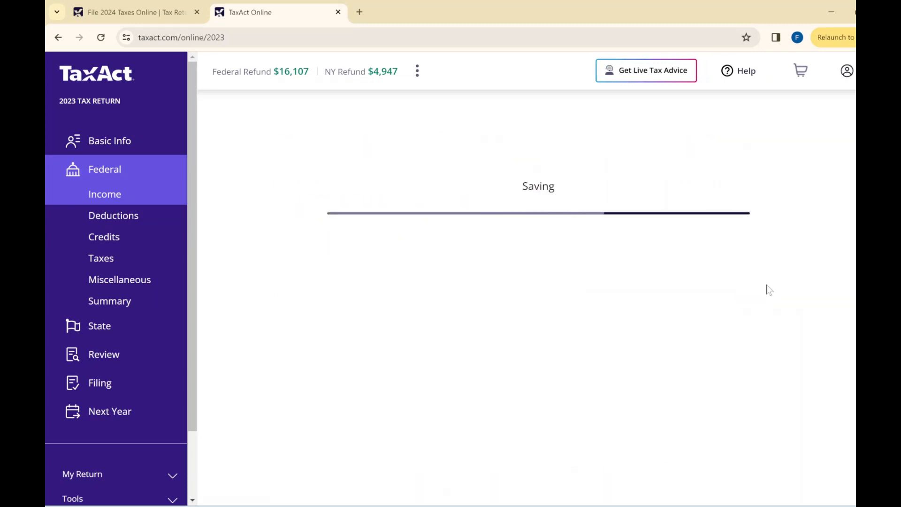
scroll(546, 338, "down", 4)
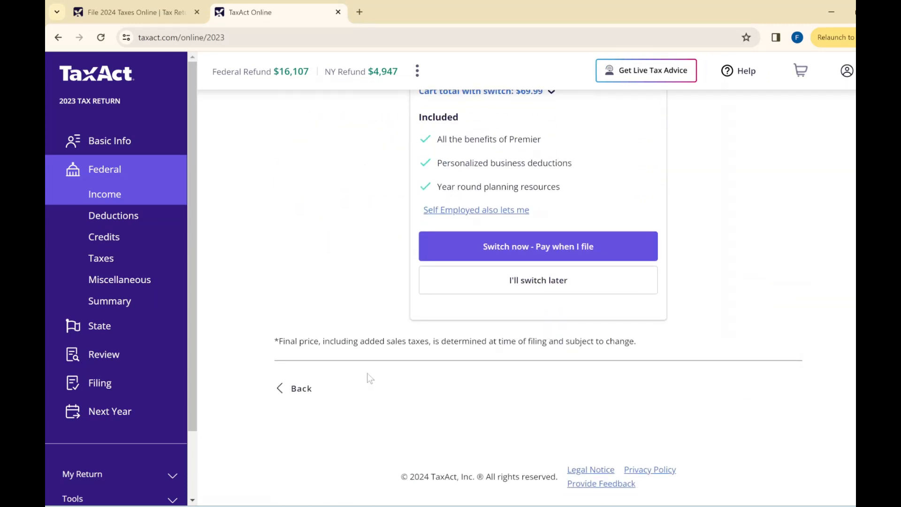
left_click(470, 282)
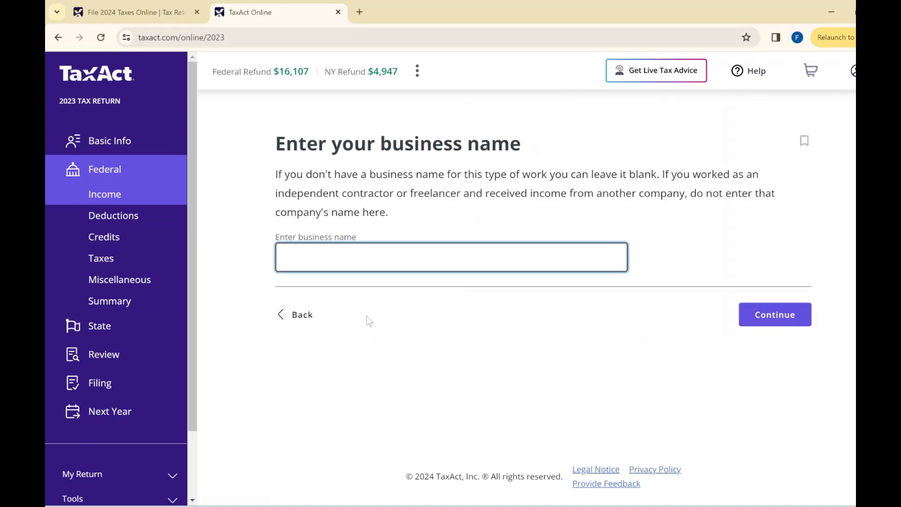
- Enter ABC as the business name and fill in the Employer Identification Number, leaving the business address blank
type("ABV")
key("BackSpace")
type("C")
left_click(789, 315)
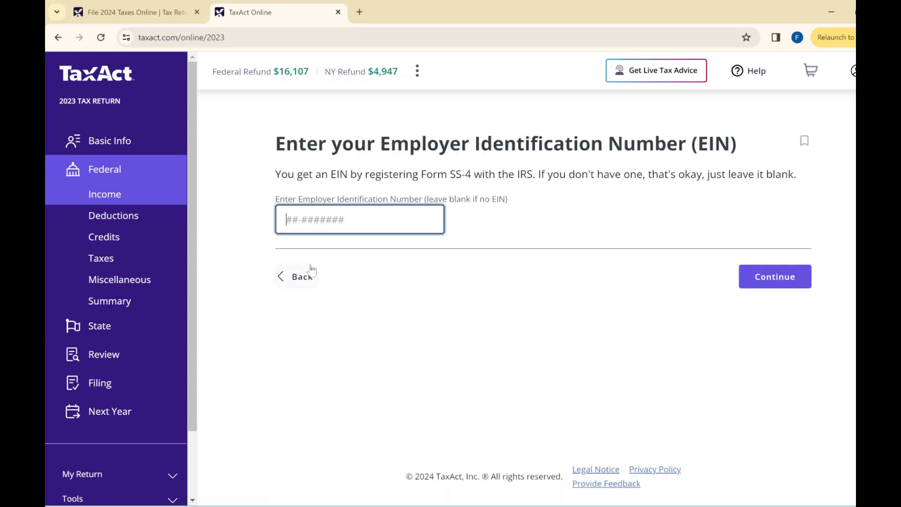
type("22-2222222")
left_click(755, 276)
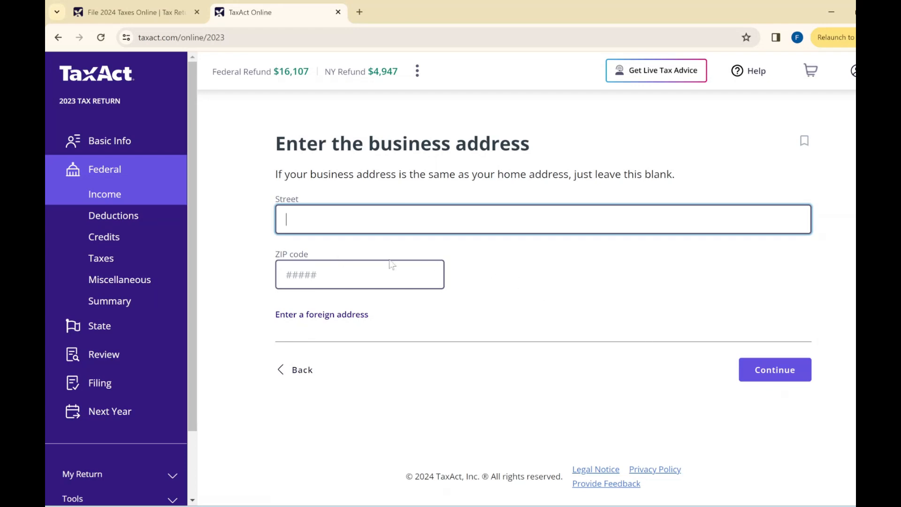
left_click(771, 373)
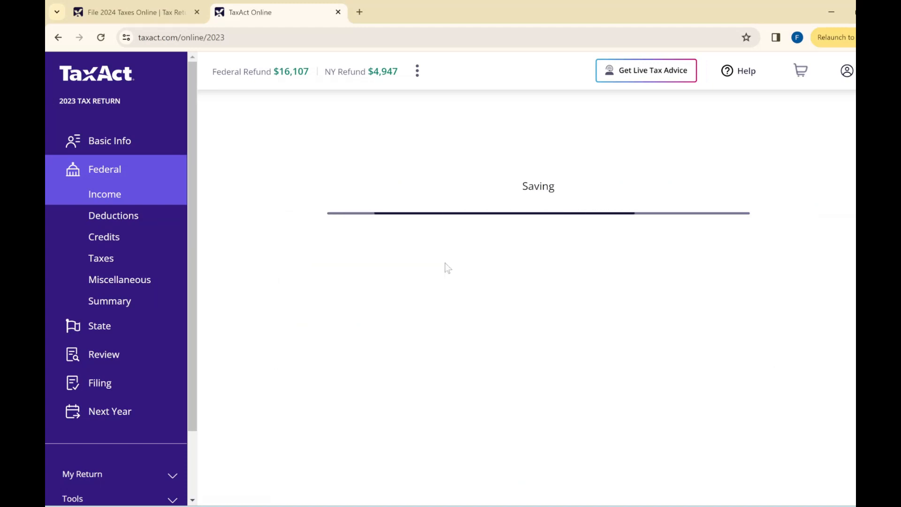
- Choose Design, Photography or Audio/Video as the work category and continue to the business activities
scroll(444, 266, "down", 1)
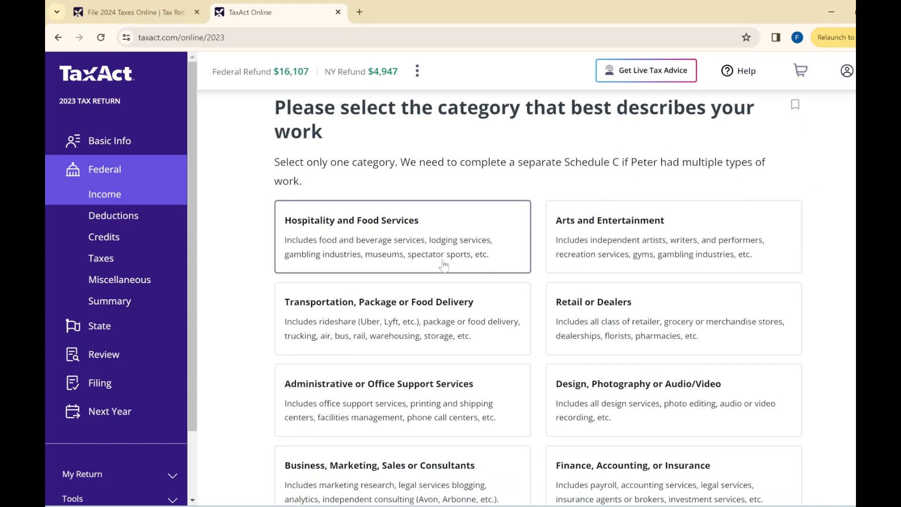
left_click(628, 237)
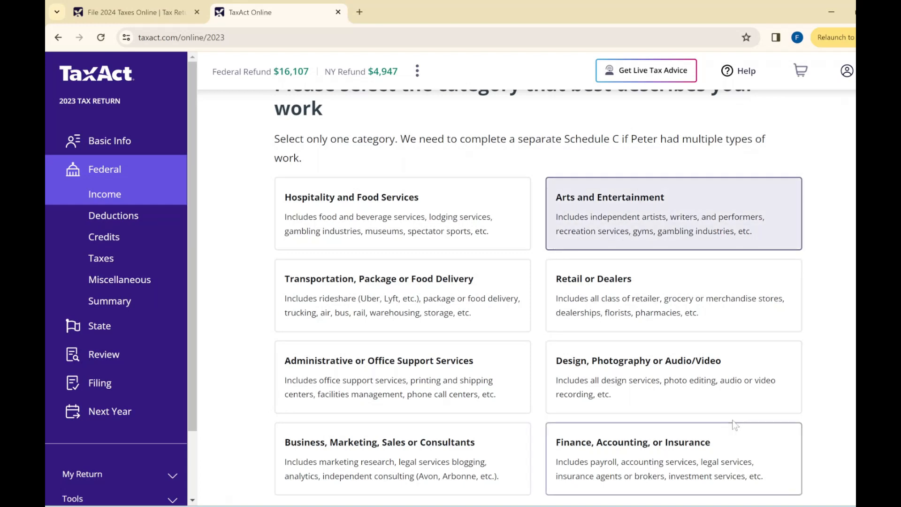
scroll(732, 423, "down", 3)
scroll(591, 188, "up", 1)
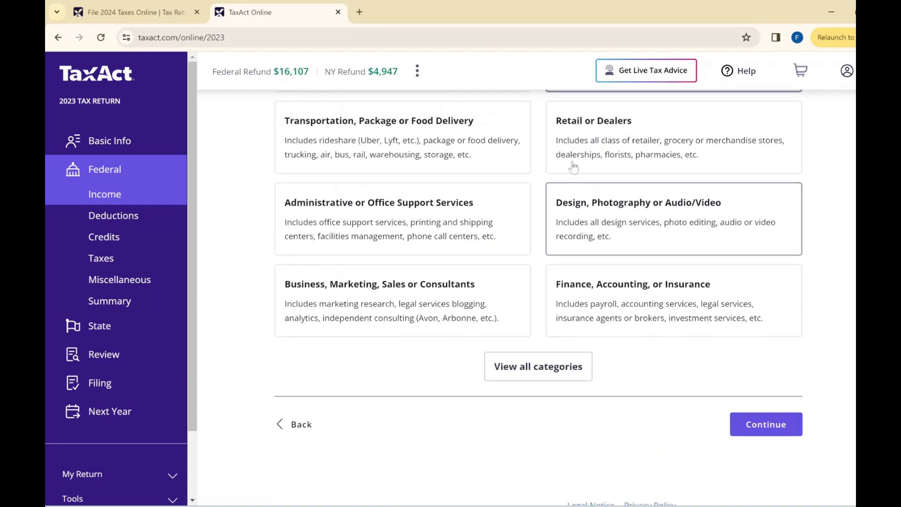
left_click(633, 273)
left_click(760, 447)
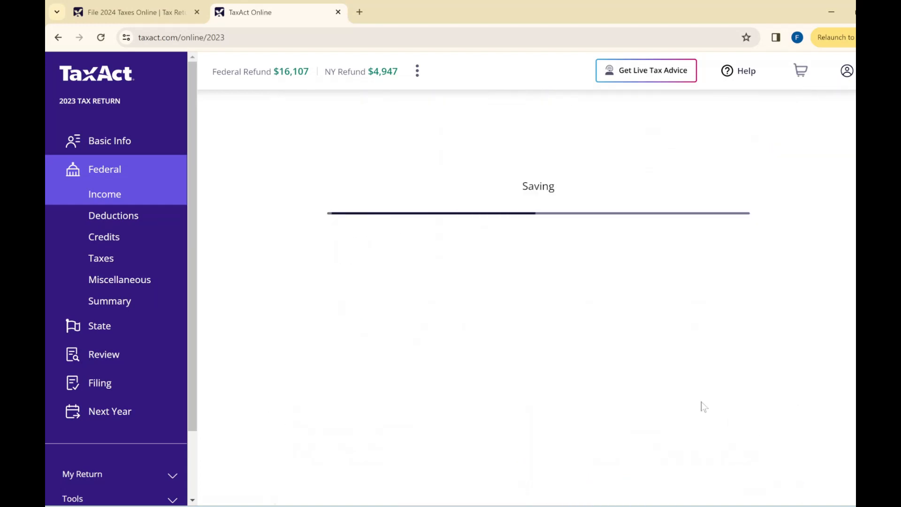
- Choose Photographic services as the business activity and accept it as the business description
scroll(578, 346, "down", 1)
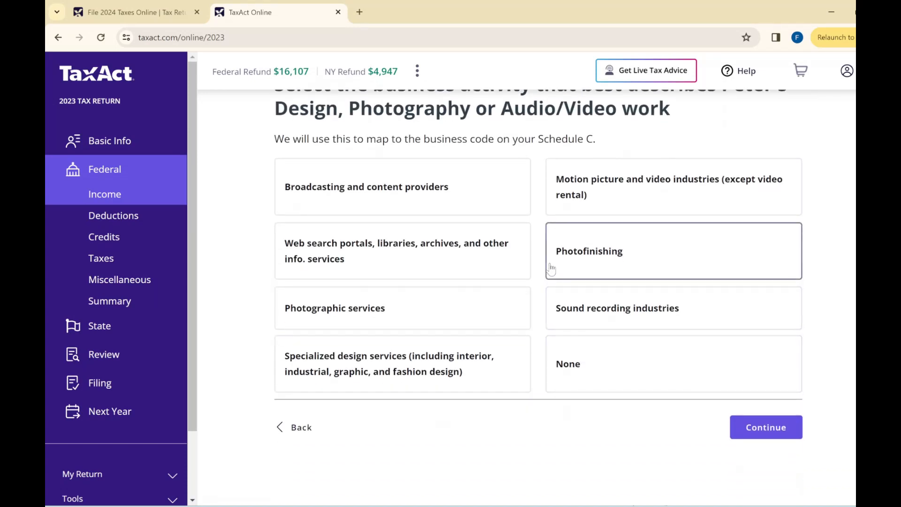
left_click(467, 322)
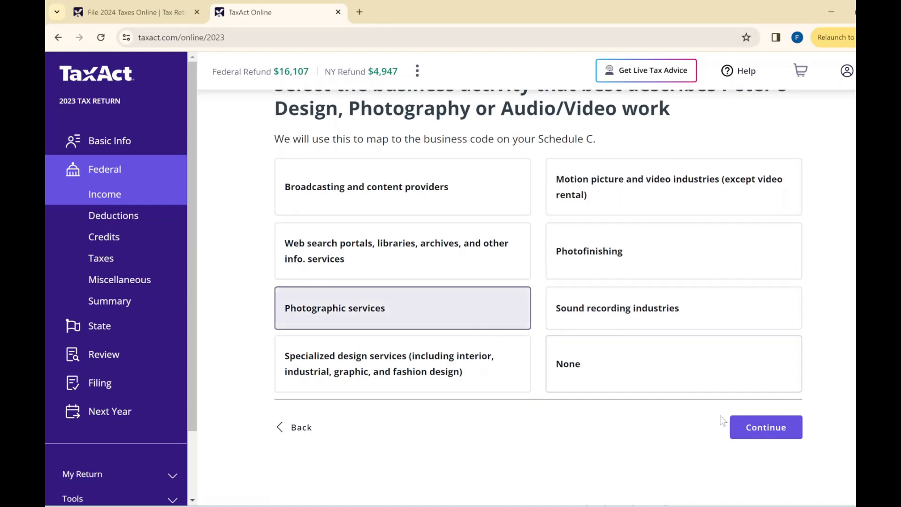
left_click(755, 427)
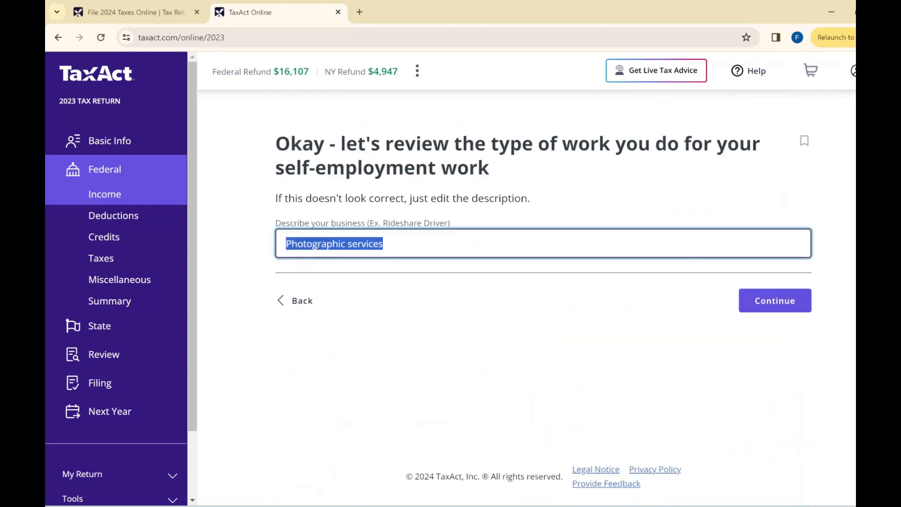
left_click(779, 314)
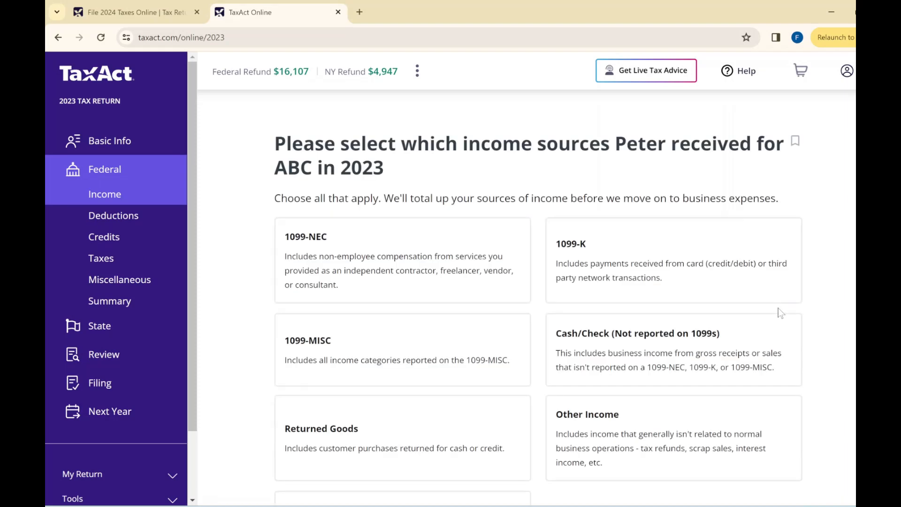
- Select 1099-NEC as the only income source for ABC and continue to the form entry
scroll(421, 302, "down", 2)
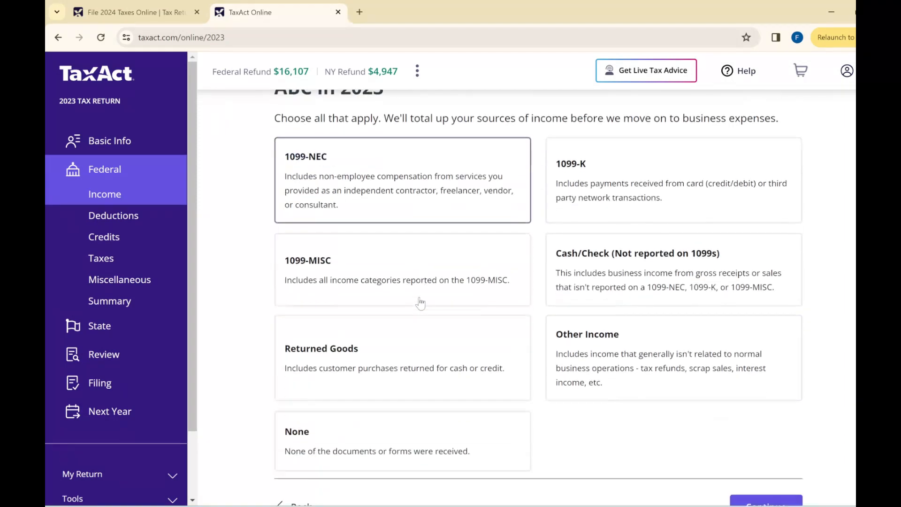
scroll(450, 324, "down", 1)
scroll(423, 296, "up", 3)
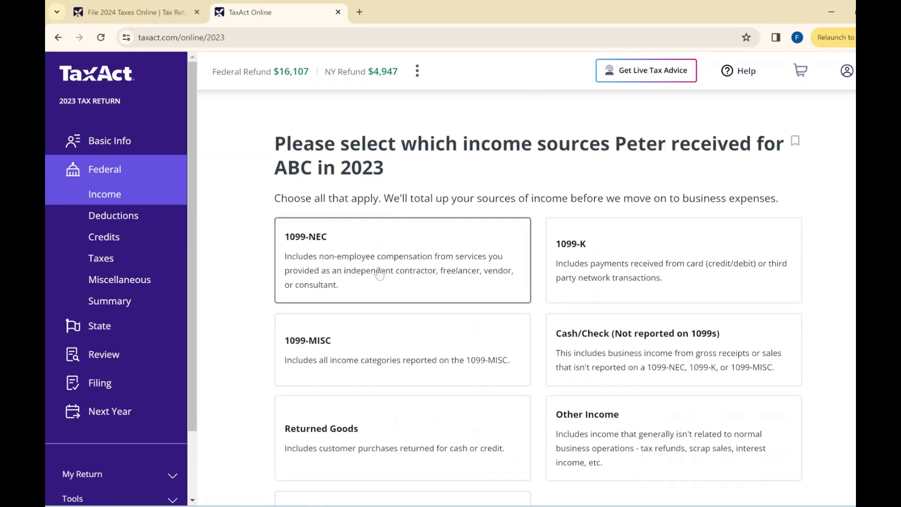
left_click(342, 290)
scroll(257, 302, "down", 1)
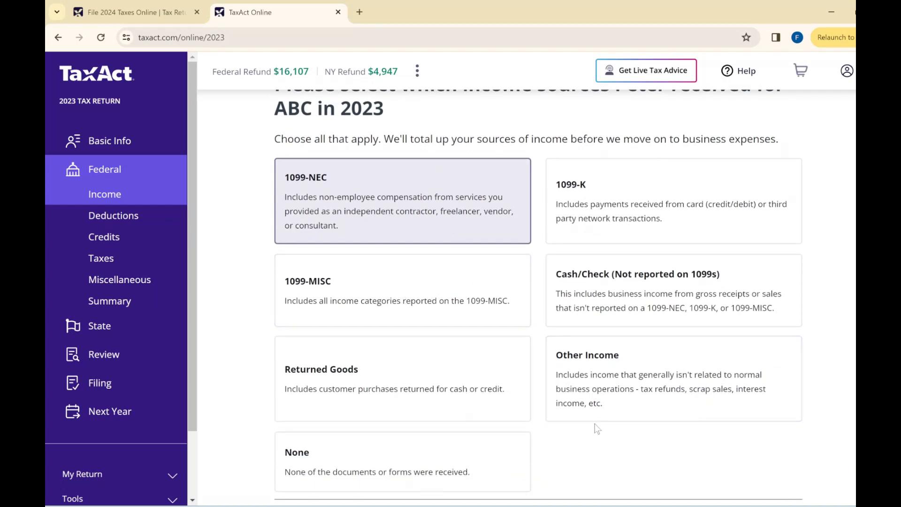
scroll(586, 427, "down", 1)
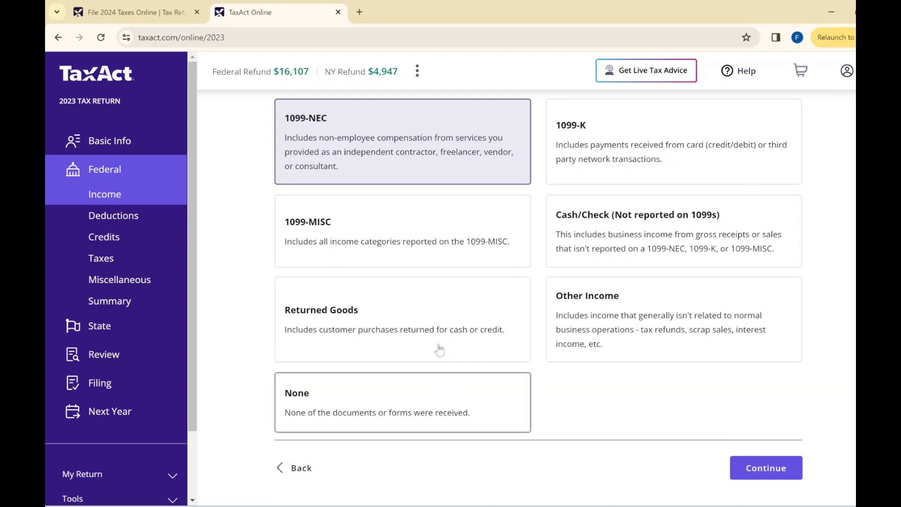
scroll(599, 399, "up", 1)
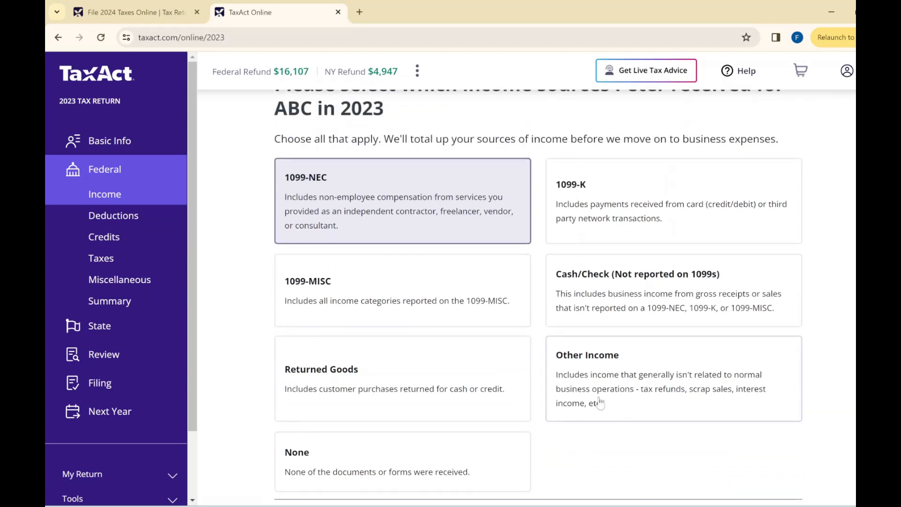
scroll(605, 402, "down", 1)
left_click(756, 464)
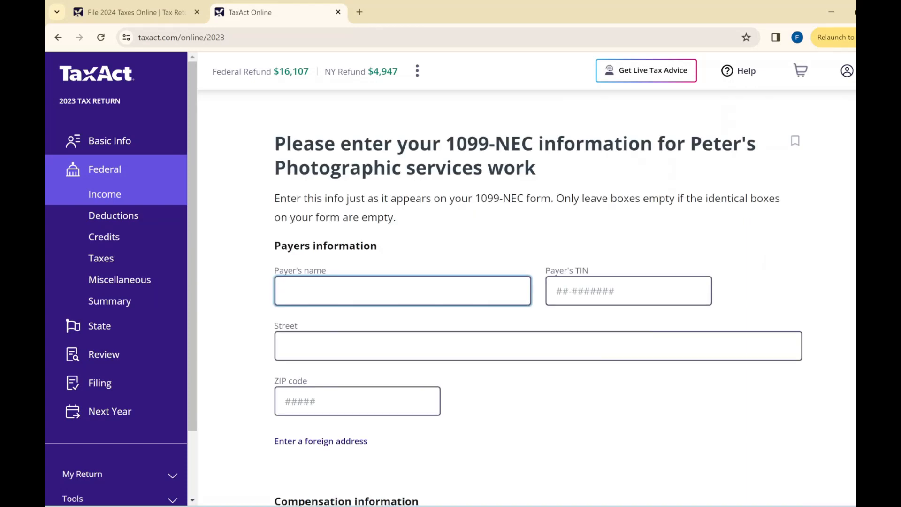
- Enter DEFG as the payer's name on the 1099-NEC
scroll(373, 286, "down", 3)
scroll(373, 286, "up", 2)
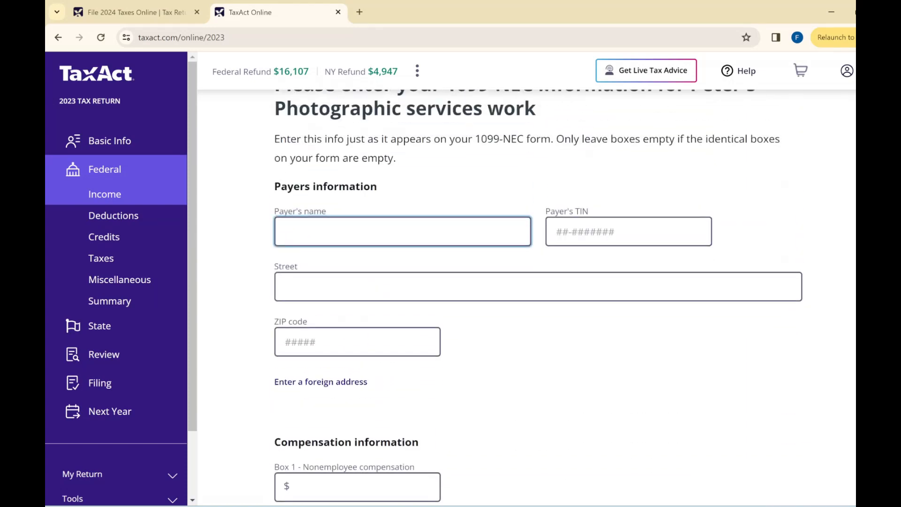
type("DEFG")
scroll(465, 285, "up", 1)
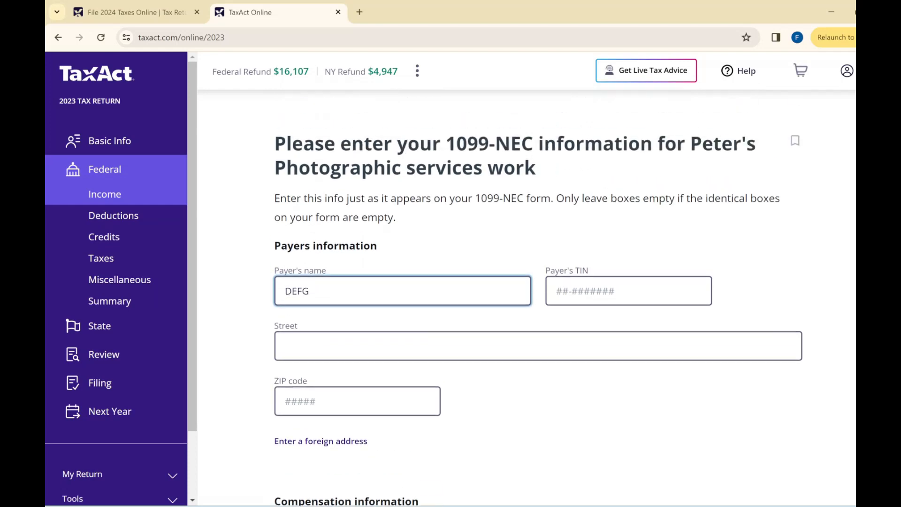
- Set Box 1 nonemployee compensation to 20,000, leave the remaining boxes empty, and save the 1099-NEC
scroll(465, 286, "down", 6)
left_click(366, 191)
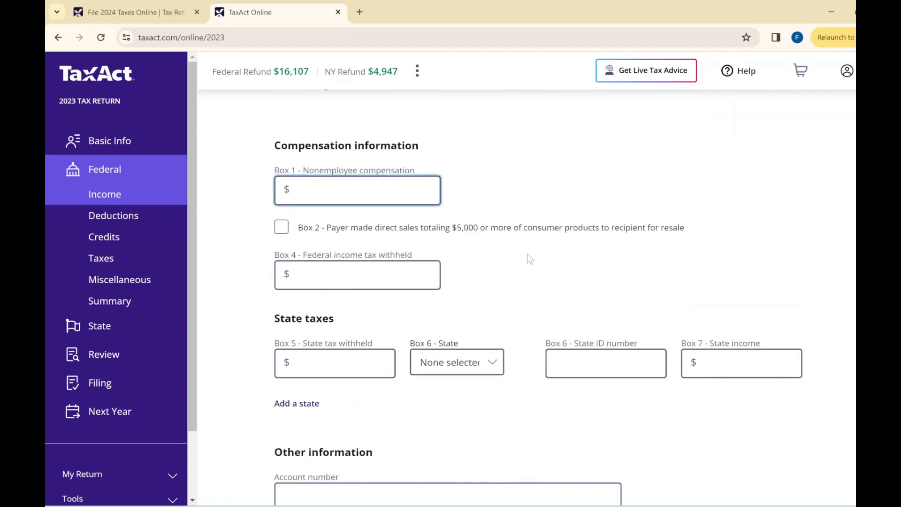
type("30000")
key("BackSpace")
key("BackSpace")
key("BackSpace")
key("BackSpace")
key("BackSpace")
type("2")
type("0")
left_click(527, 255)
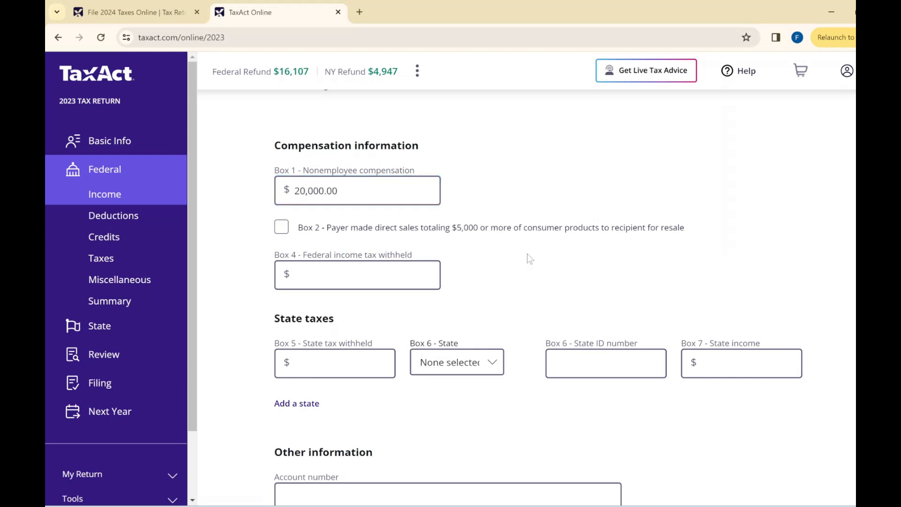
scroll(439, 304, "down", 4)
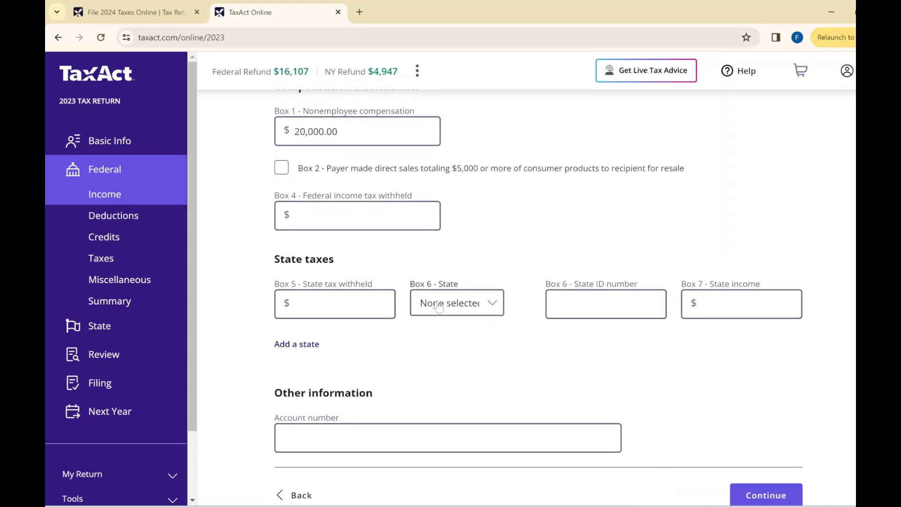
left_click(766, 389)
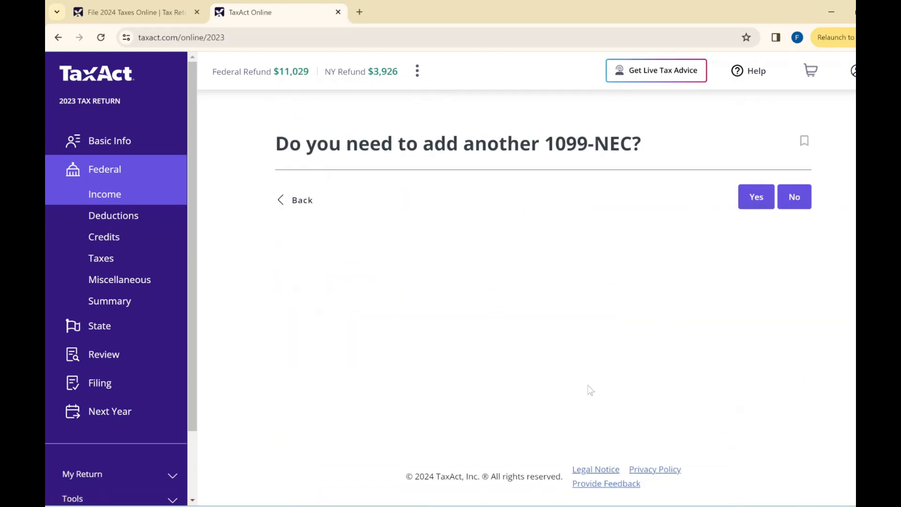
- Decline adding another 1099-NEC, and continue past the income reviews to the business circumstances and elections questions
left_click(794, 197)
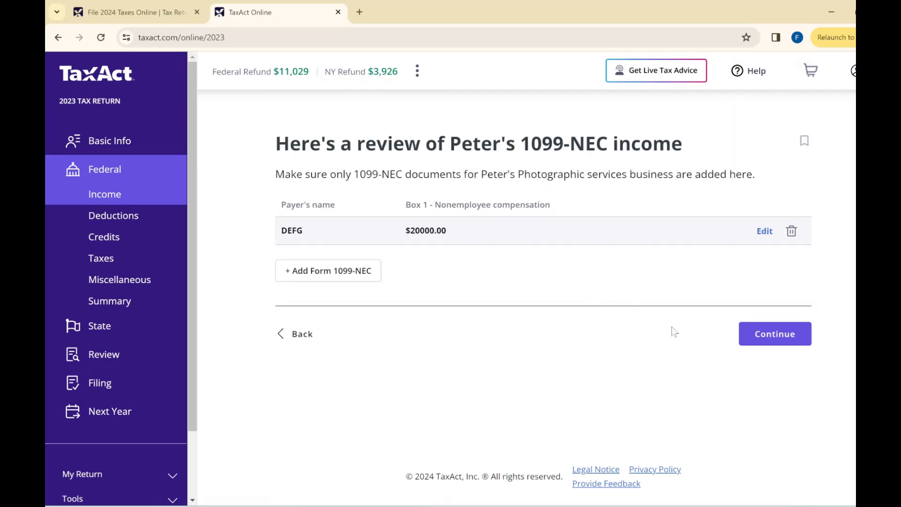
left_click(767, 342)
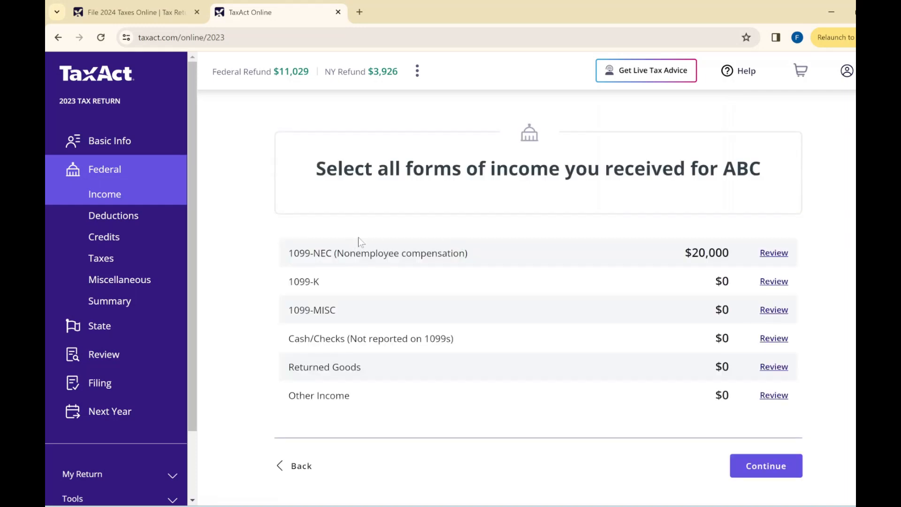
left_click(766, 467)
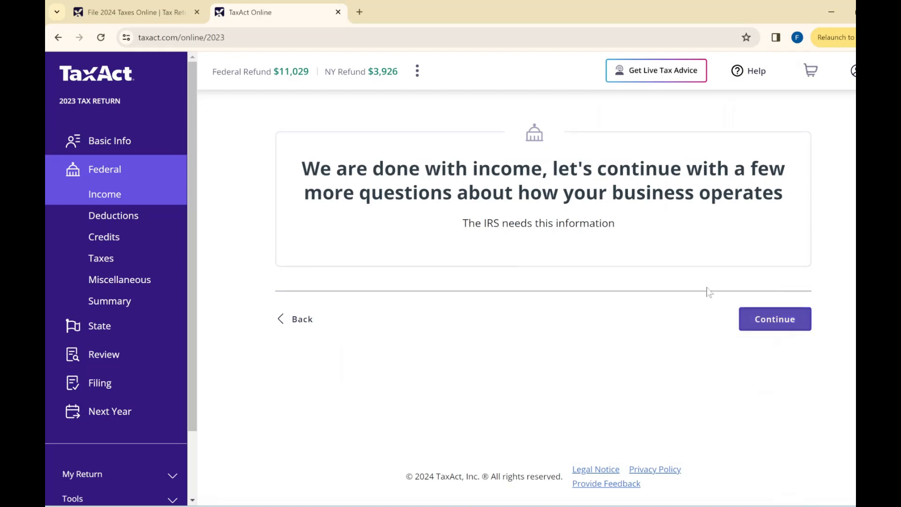
left_click(793, 319)
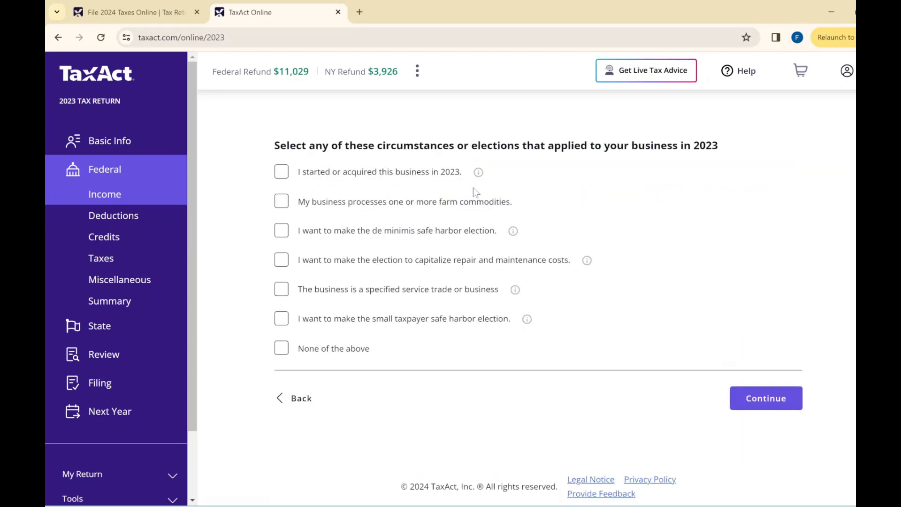
- Mark ABC as started in 2023, choose the de minimis safe harbor and capitalize repair and maintenance costs elections, and continue
left_click(393, 172)
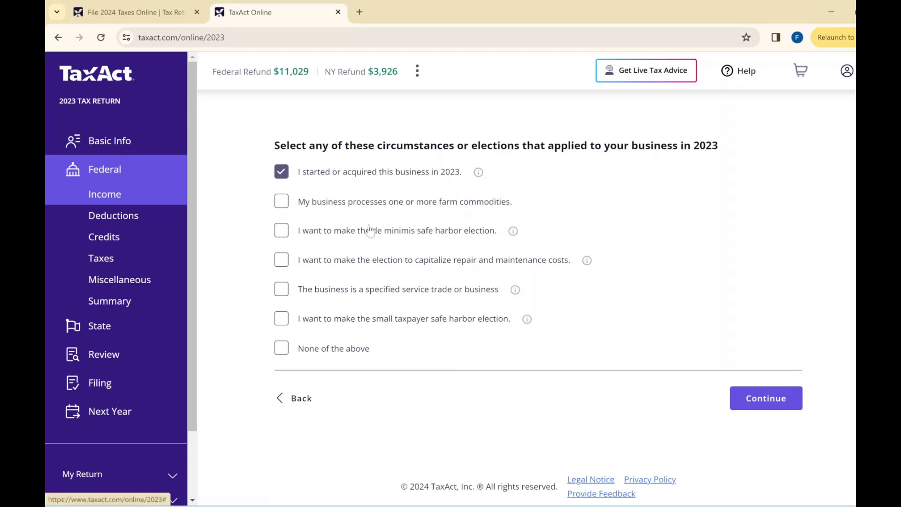
left_click(355, 266)
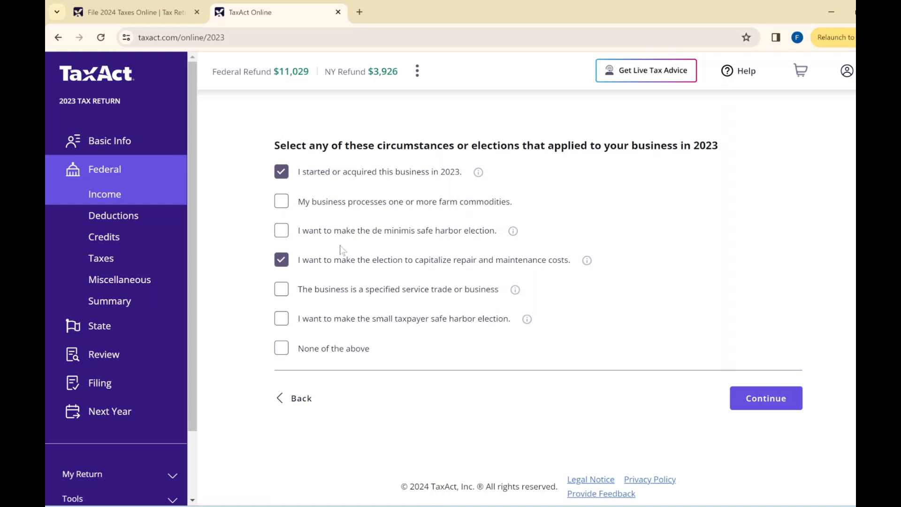
left_click(299, 236)
scroll(711, 359, "down", 1)
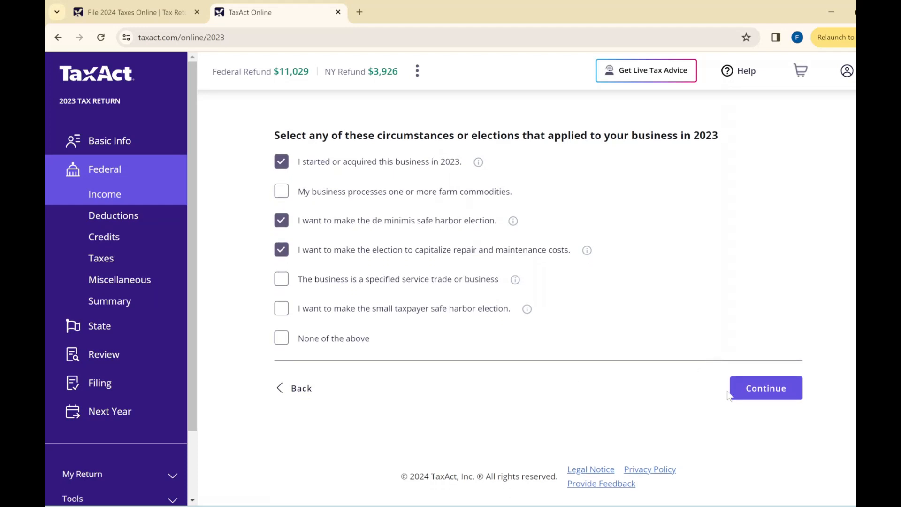
left_click(752, 391)
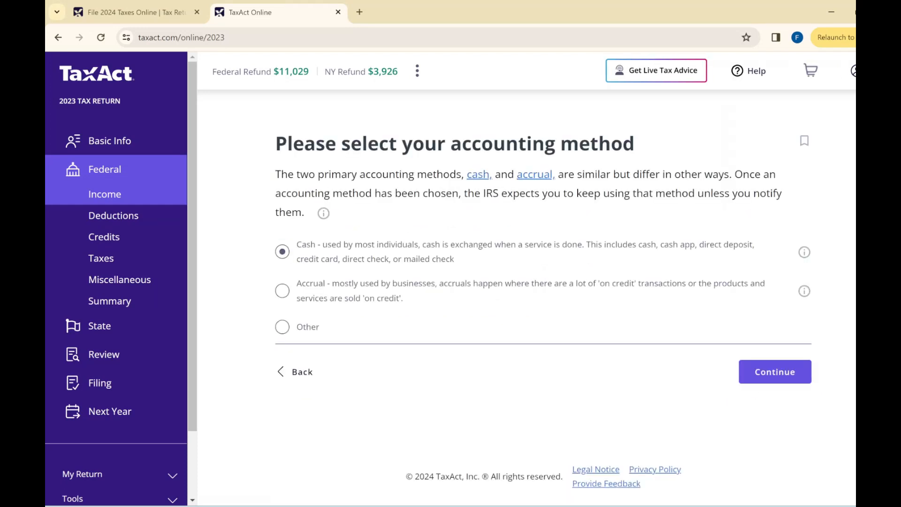
- Keep the cash accounting method, answer that no Form 1099 payments were made, and continue to the expenses for ABC
left_click(753, 374)
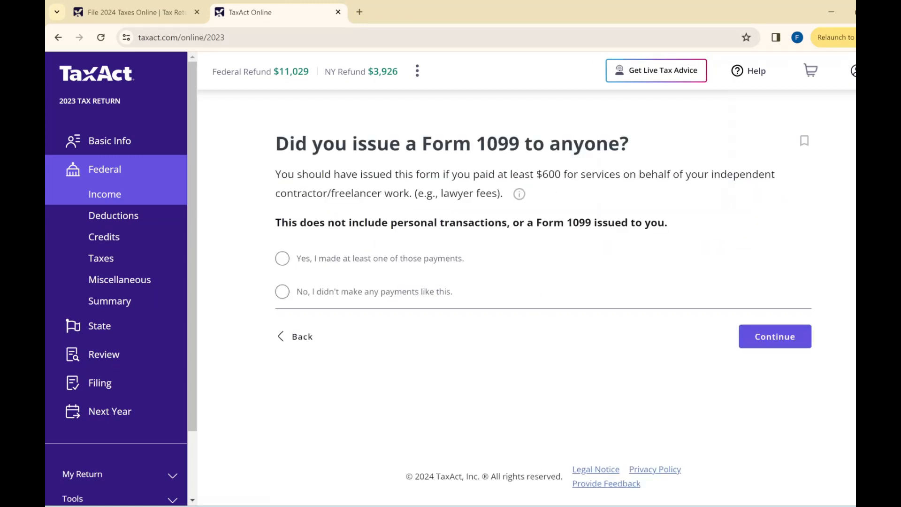
left_click(368, 292)
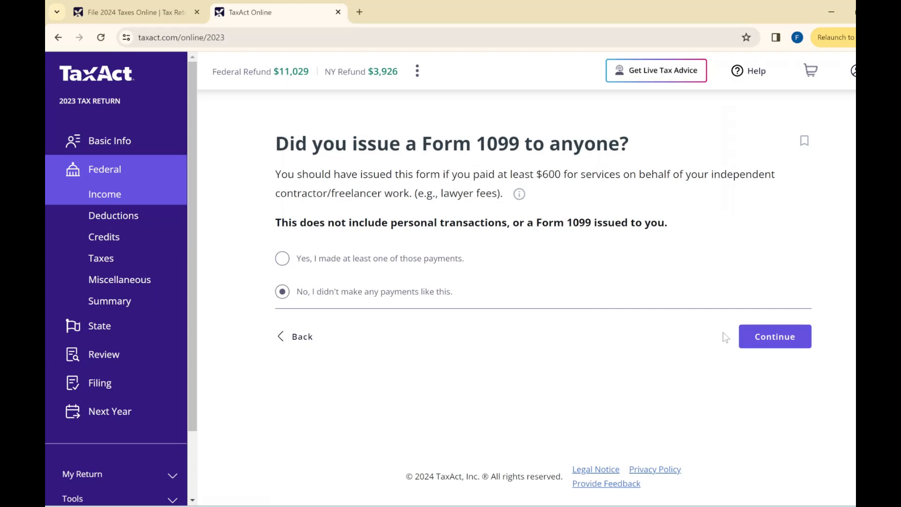
left_click(770, 339)
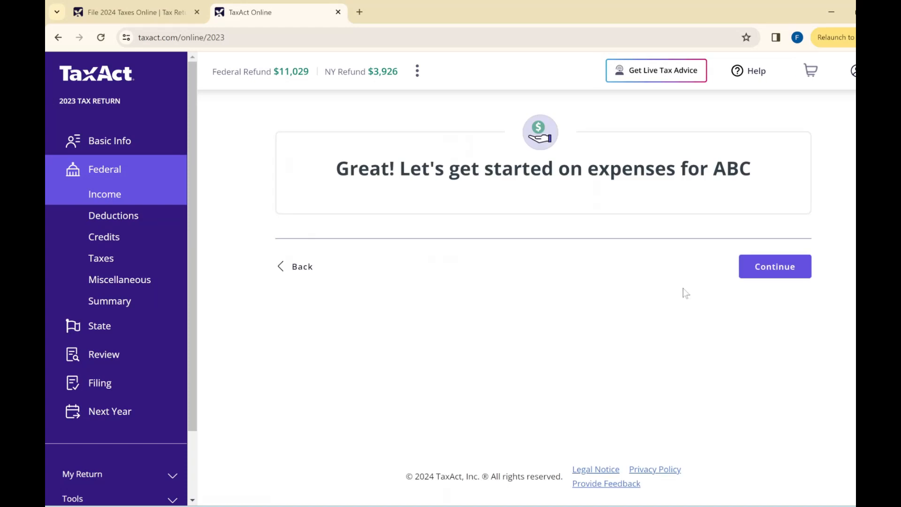
left_click(796, 264)
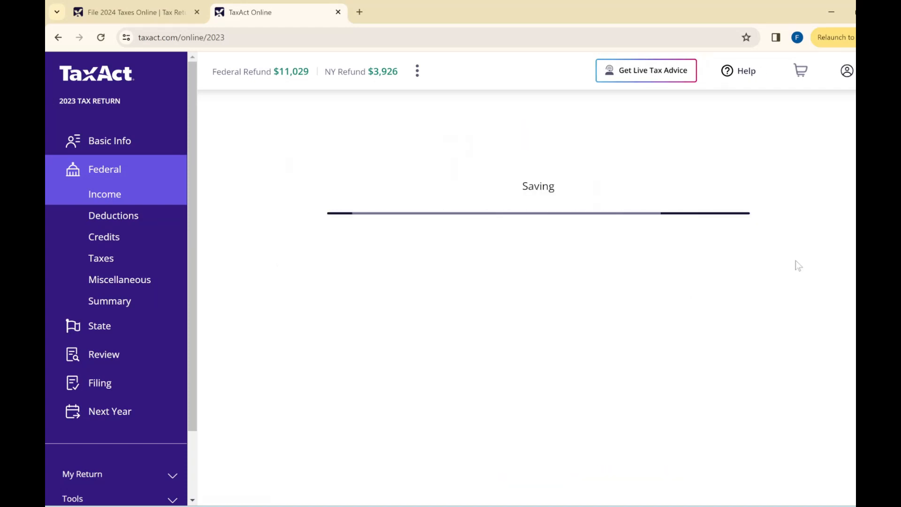
- Select Utilities, Insurance, and Office expenses and supplies as the expenses that apply to ABC, and continue
scroll(798, 266, "down", 2)
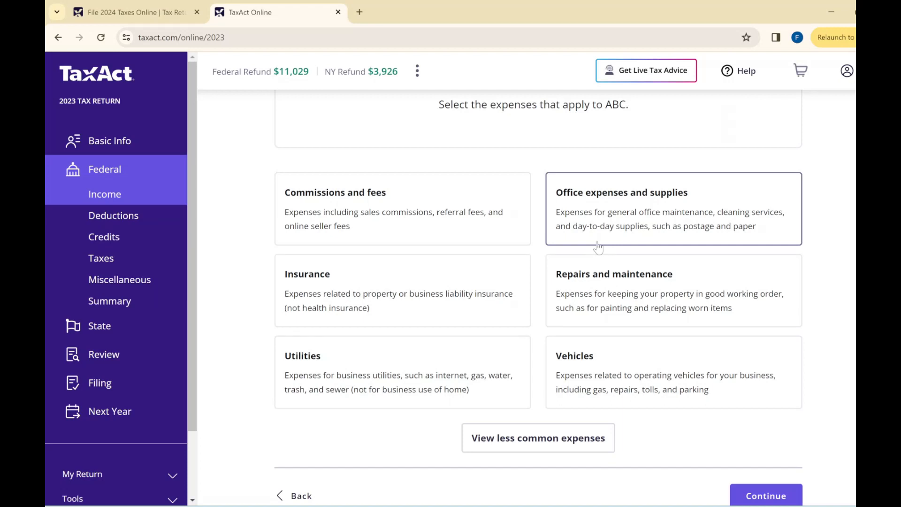
left_click(366, 396)
scroll(513, 412, "down", 1)
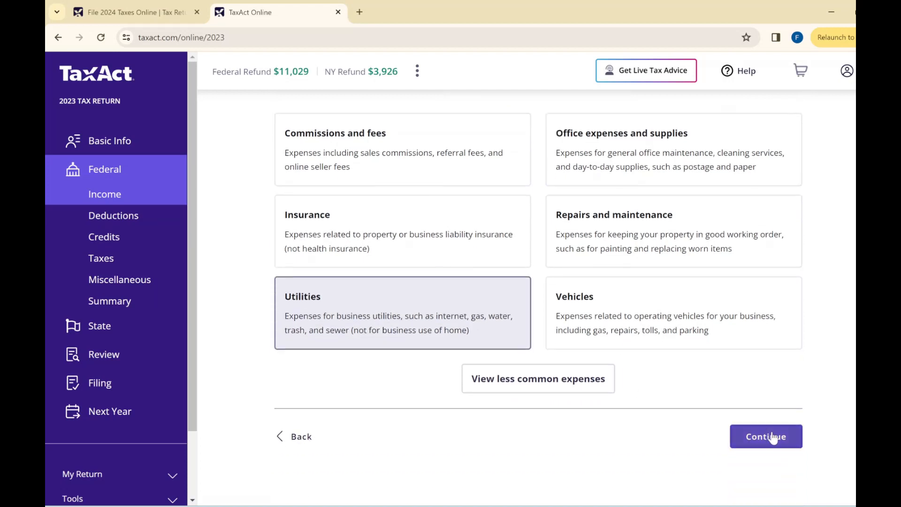
left_click(460, 231)
left_click(572, 167)
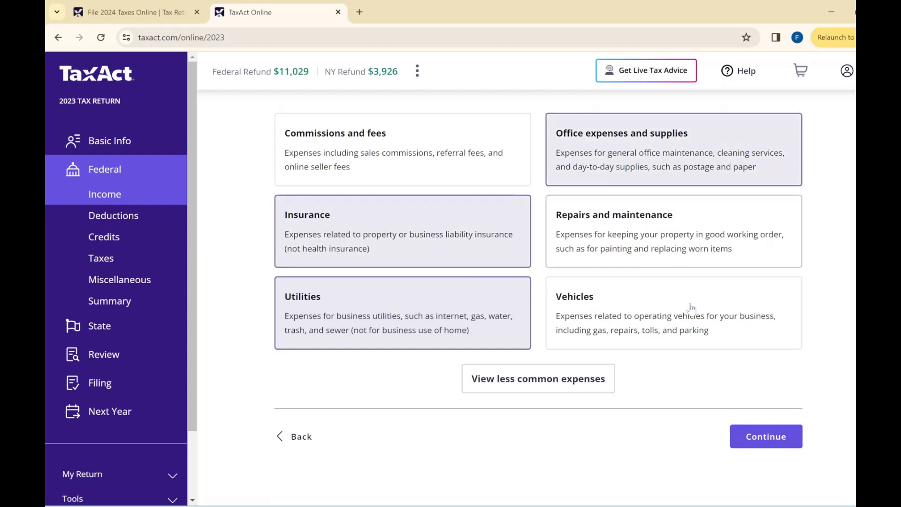
left_click(764, 436)
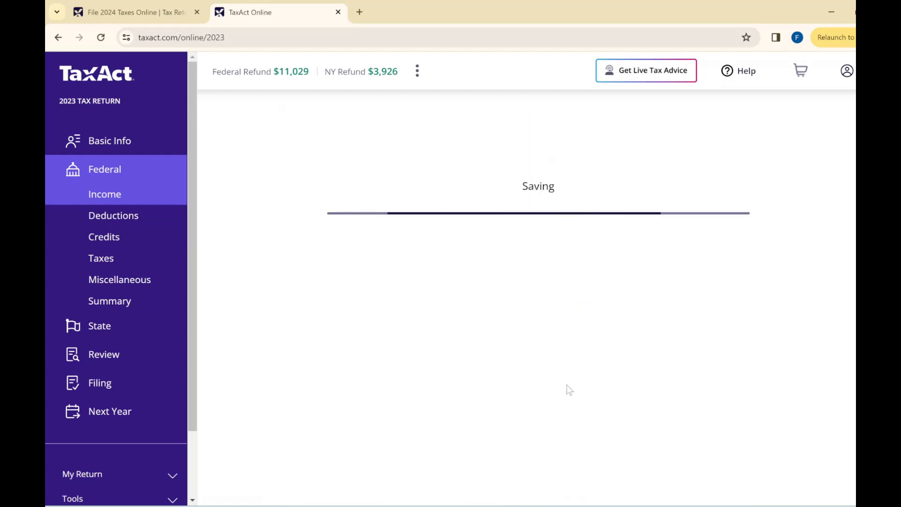
- Set ABC's office expense to 100, leave supplies empty, and continue
type("1000")
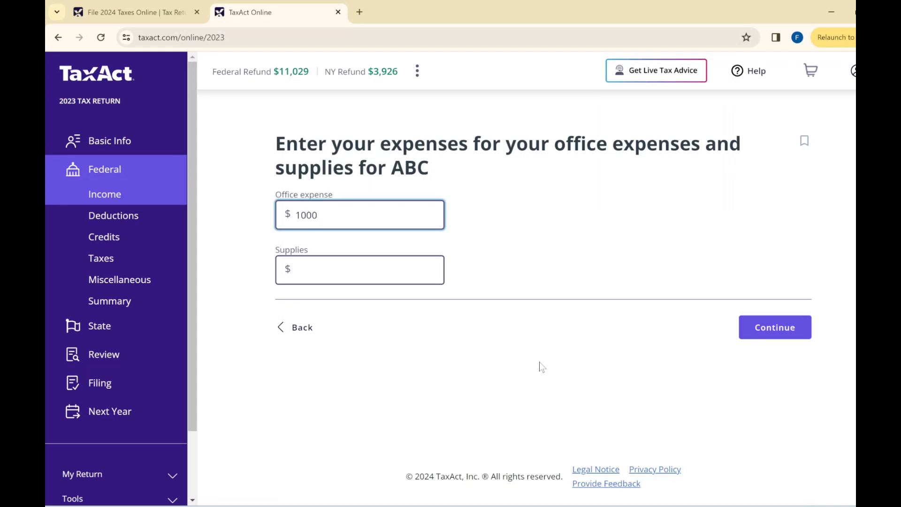
key("BackSpace")
left_click(782, 326)
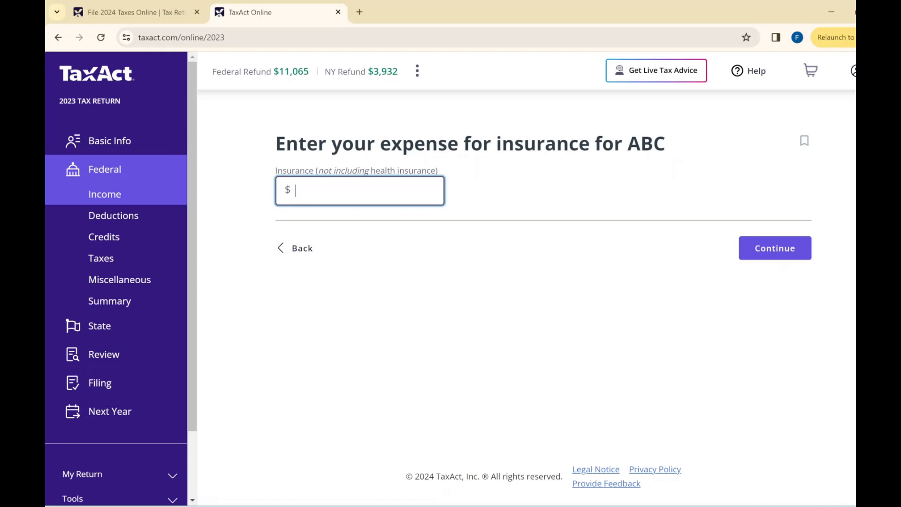
- Set ABC's insurance expense to 500 and continue
type("20")
key("BackSpace")
key("BackSpace")
type("500")
left_click(753, 244)
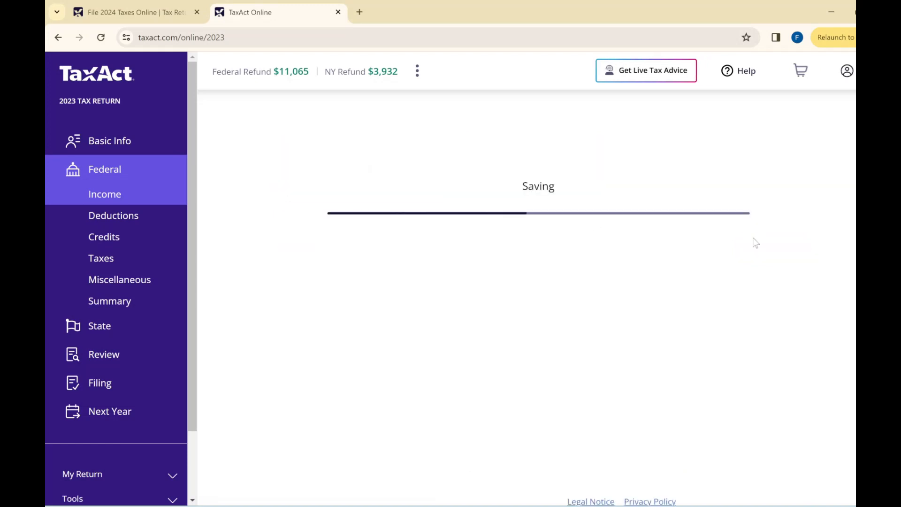
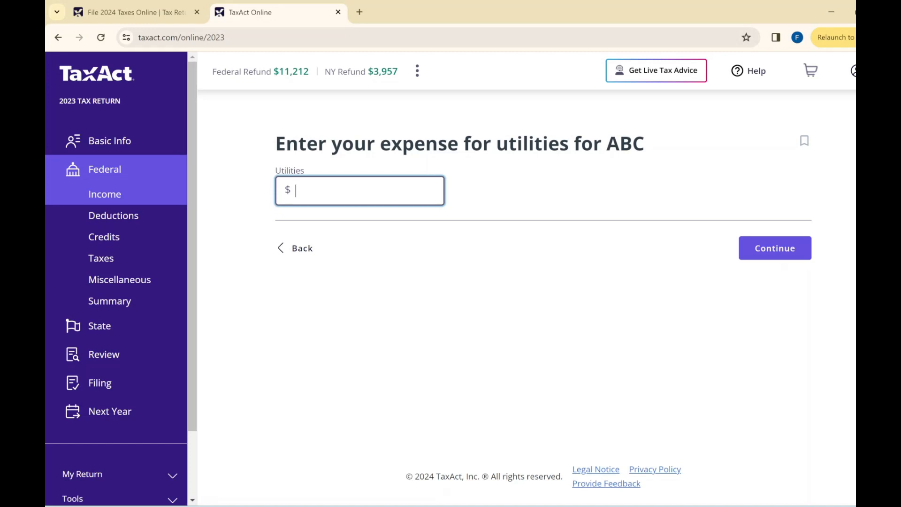
- Set ABC's utilities expense to 300 and accept the expense review without edits
type("3000")
key("BackSpace")
left_click(776, 252)
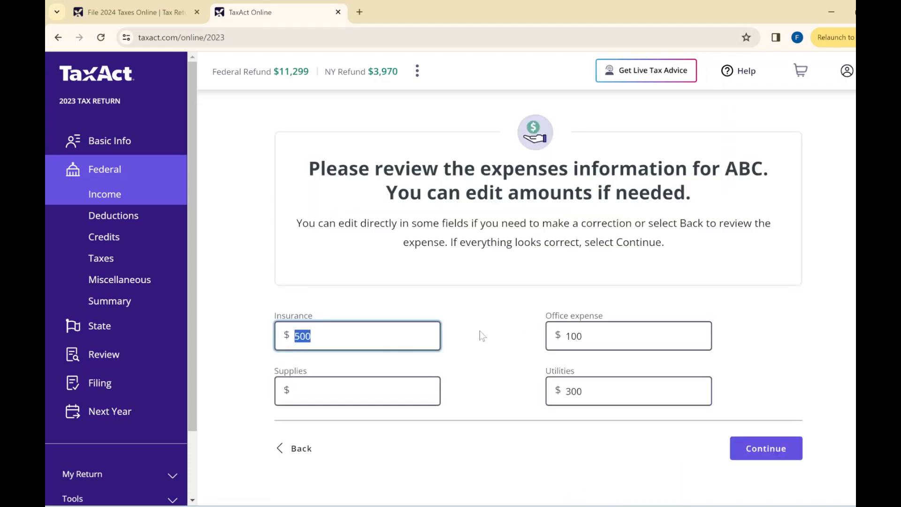
scroll(502, 350, "down", 1)
scroll(506, 354, "down", 1)
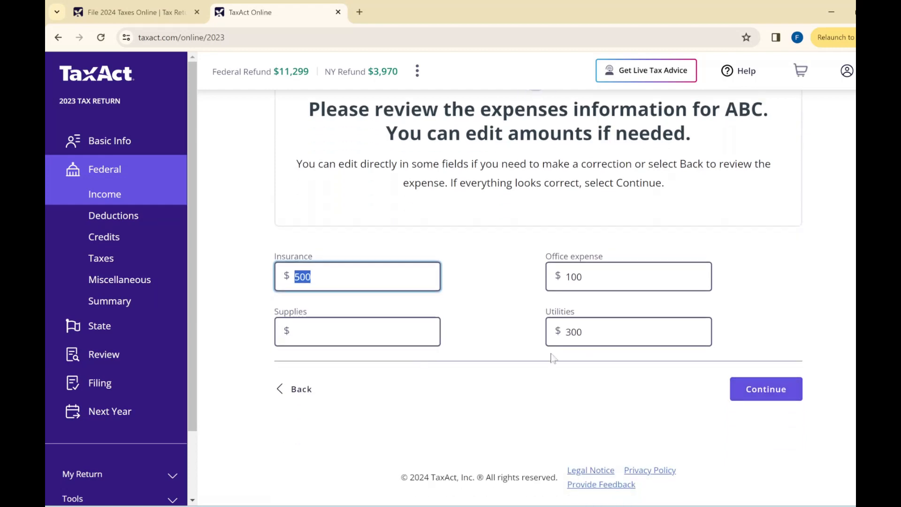
left_click(760, 393)
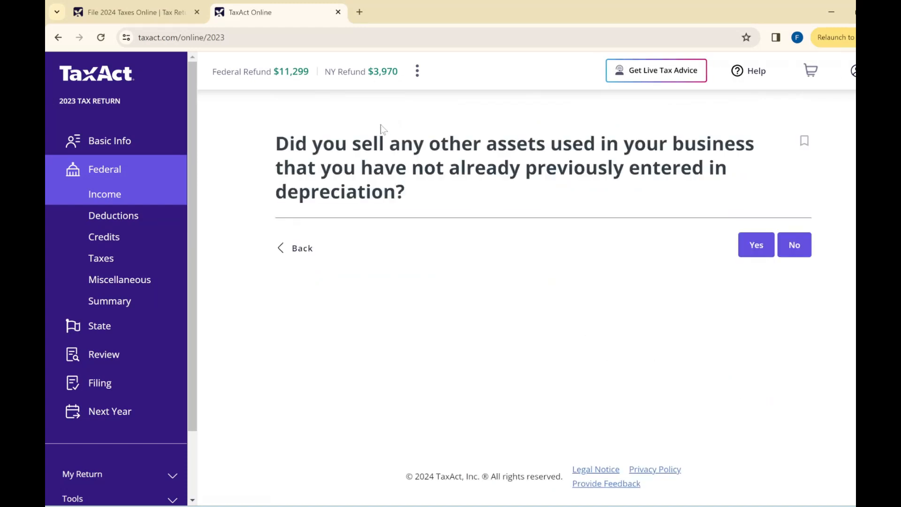
- Answer No to other business asset sales, additional Form 4797 information, and the self-employed health insurance deduction worksheet
left_click(795, 254)
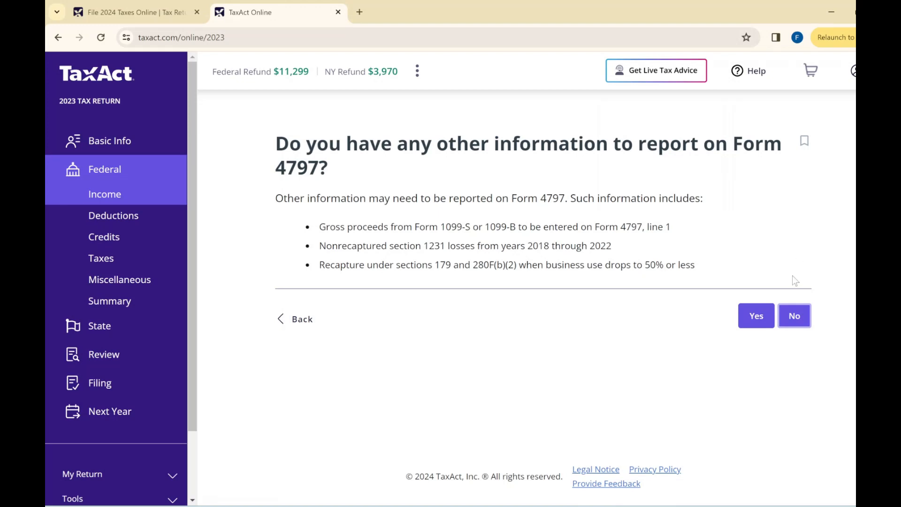
left_click(798, 314)
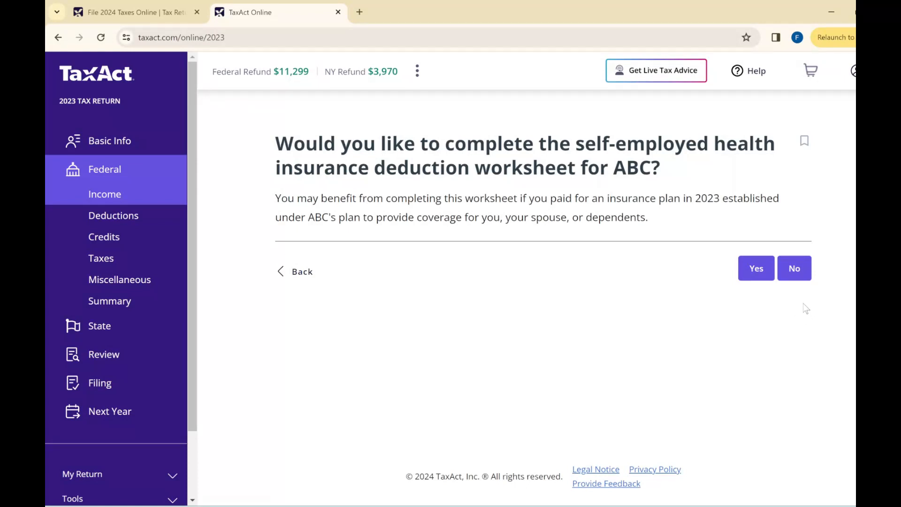
left_click(799, 273)
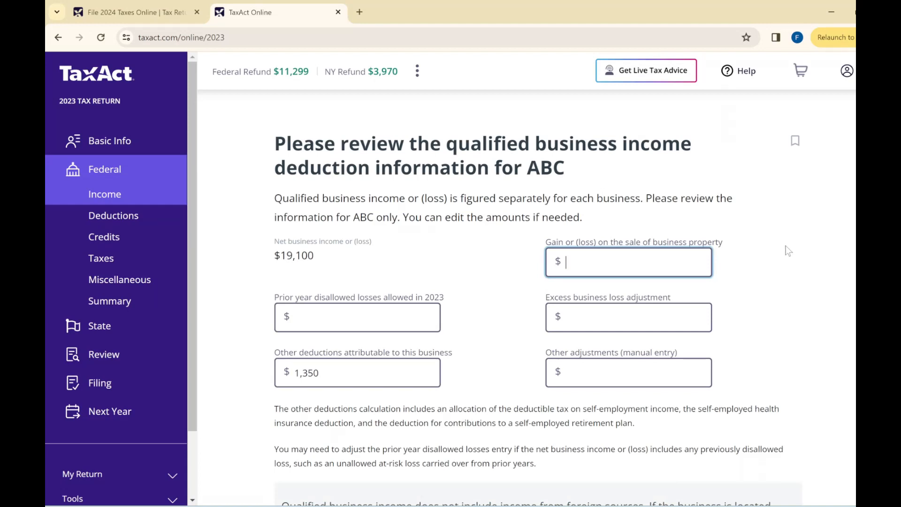
- Accept the qualified business income deduction information and the net income summary for ABC without edits
scroll(788, 251, "down", 5)
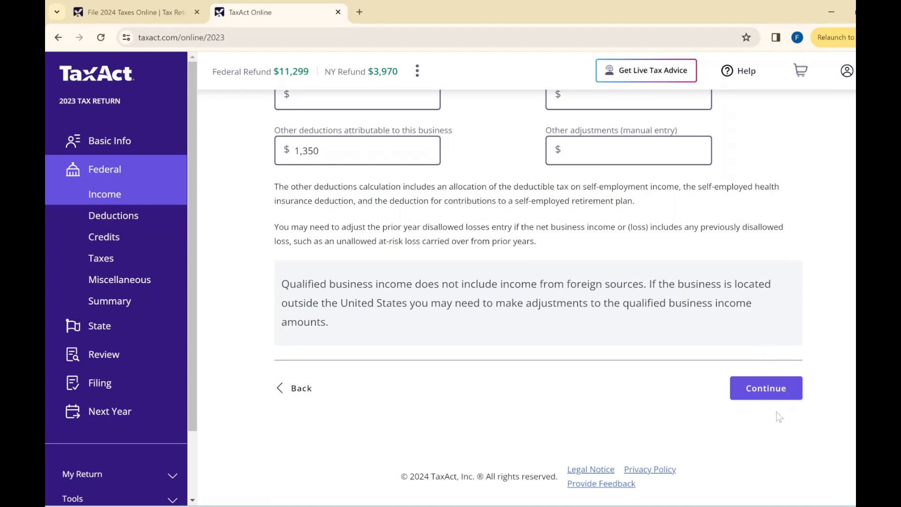
left_click(770, 389)
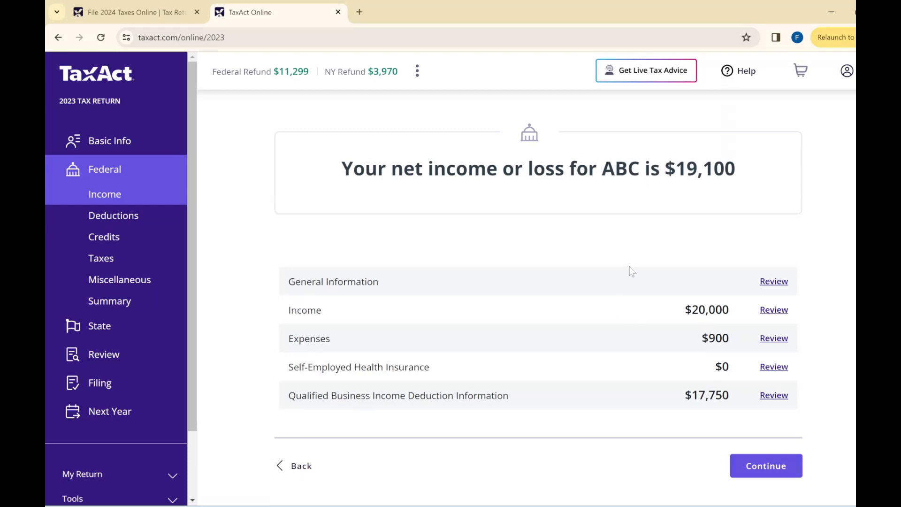
scroll(648, 279, "down", 1)
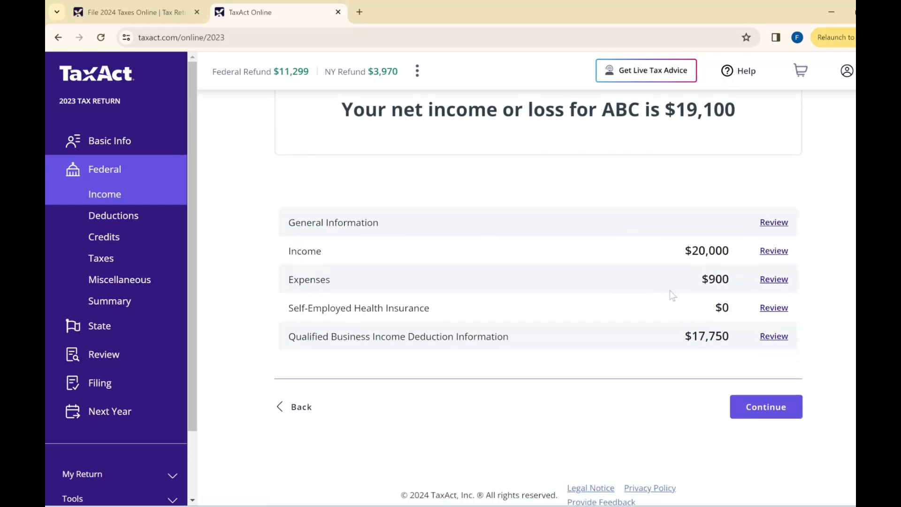
left_click(757, 407)
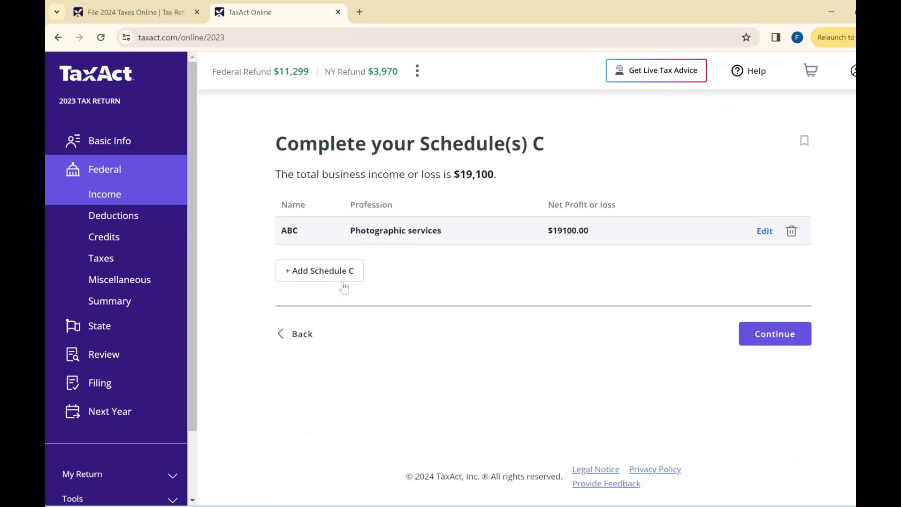
- Finish Schedule C without self-employed tax adjustments and continue to the rental and royalty property type
left_click(759, 342)
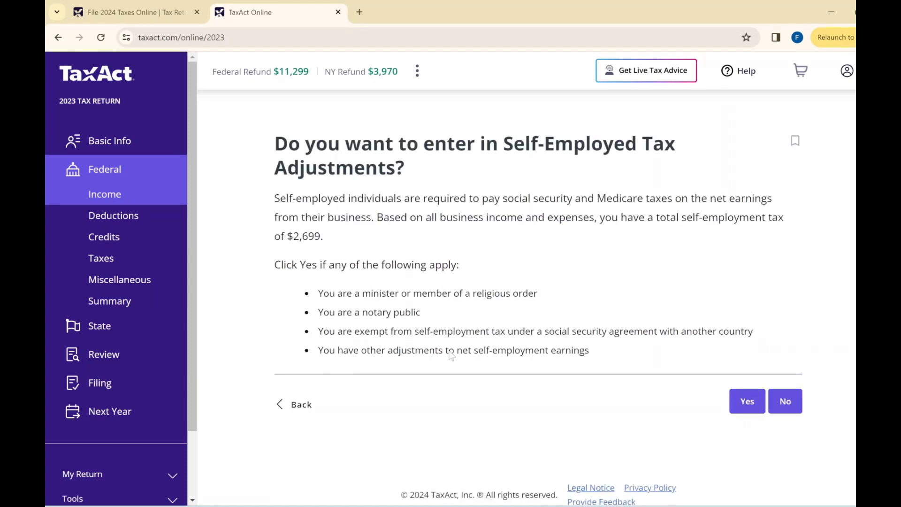
left_click(784, 402)
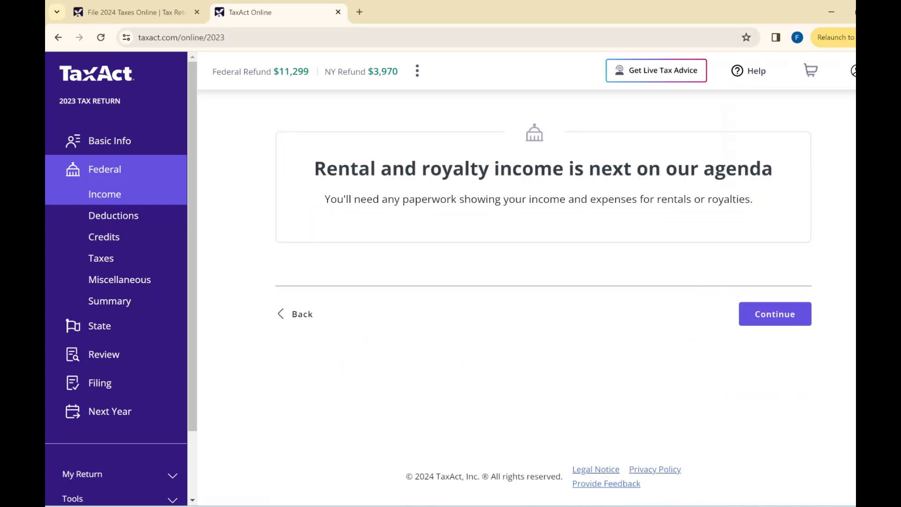
left_click(772, 319)
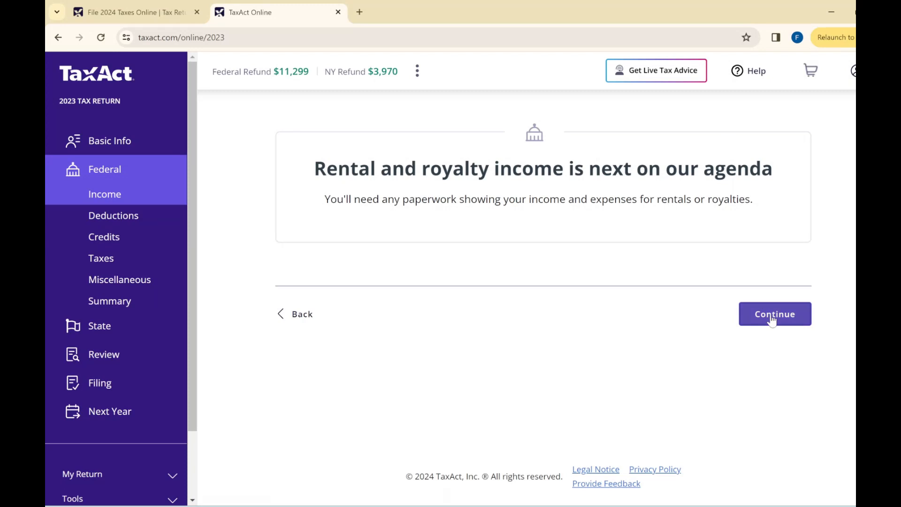
left_click(772, 319)
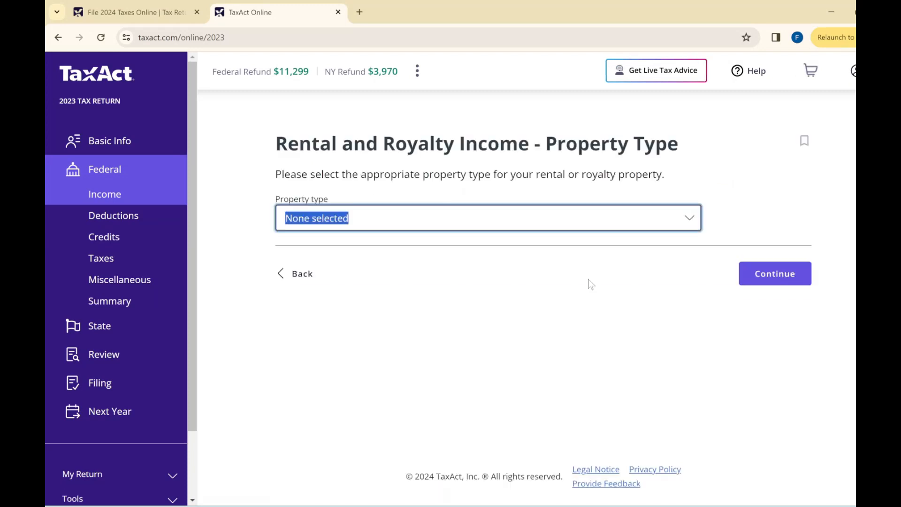
- Set the rental property type to 1 Single Family Residence and continue with the description and address left empty
left_click(436, 221)
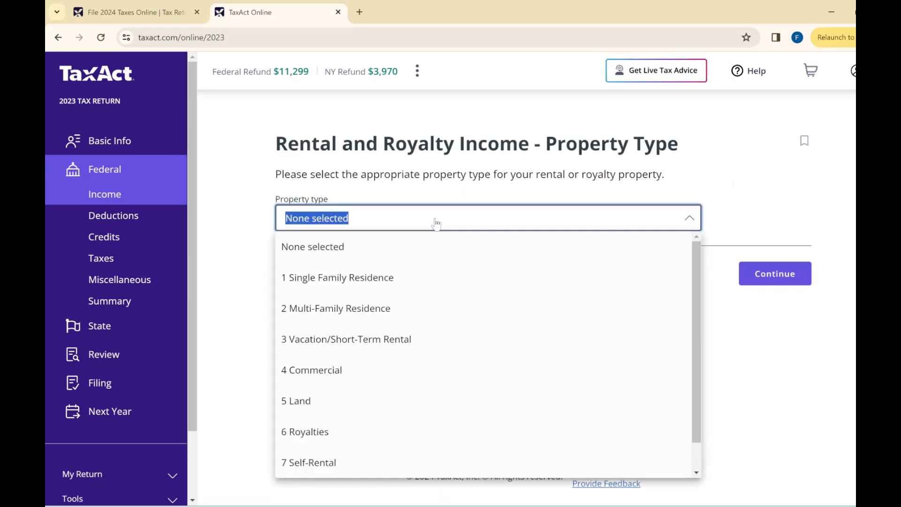
left_click(437, 274)
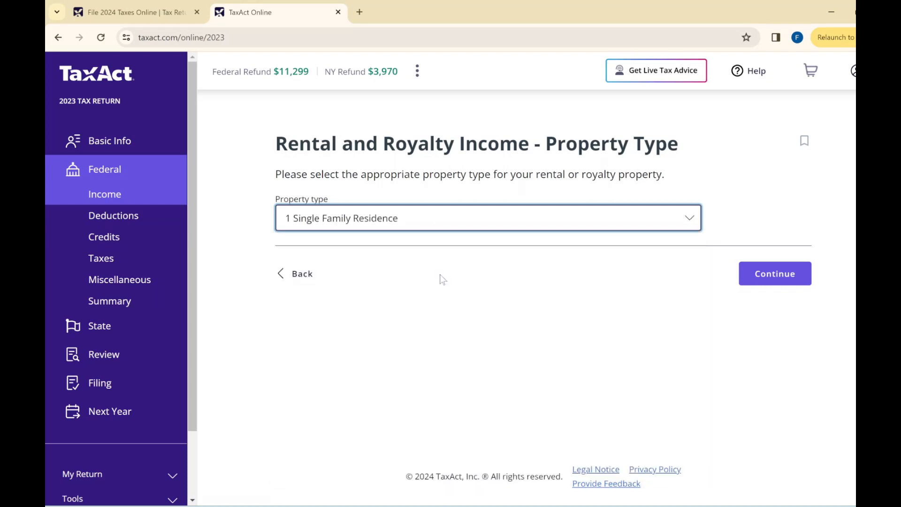
left_click(792, 284)
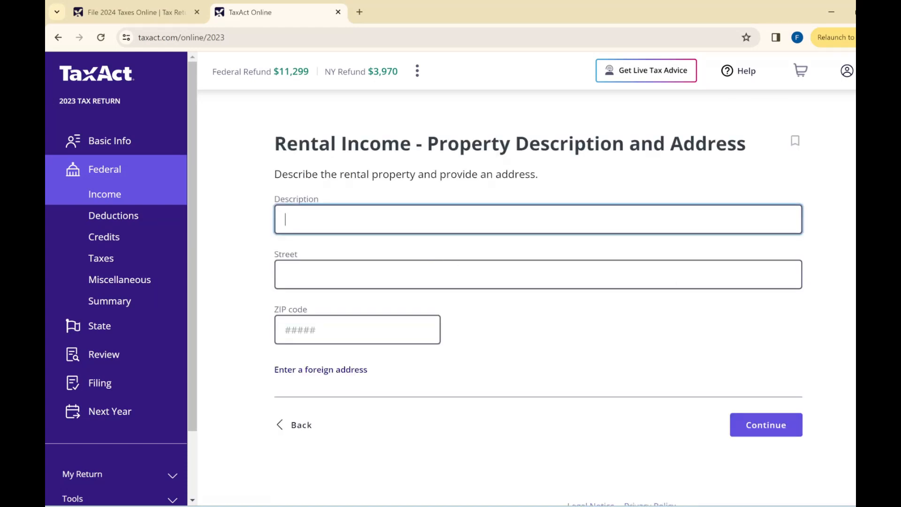
left_click(764, 425)
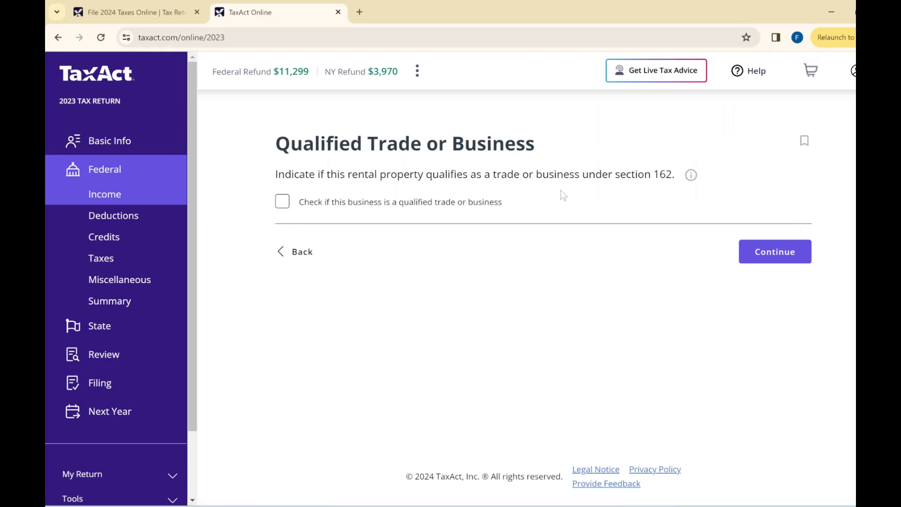
- Open the explanation of what counts as a qualified trade or business for the rental property
left_click(761, 254)
left_click(762, 254)
left_click(690, 174)
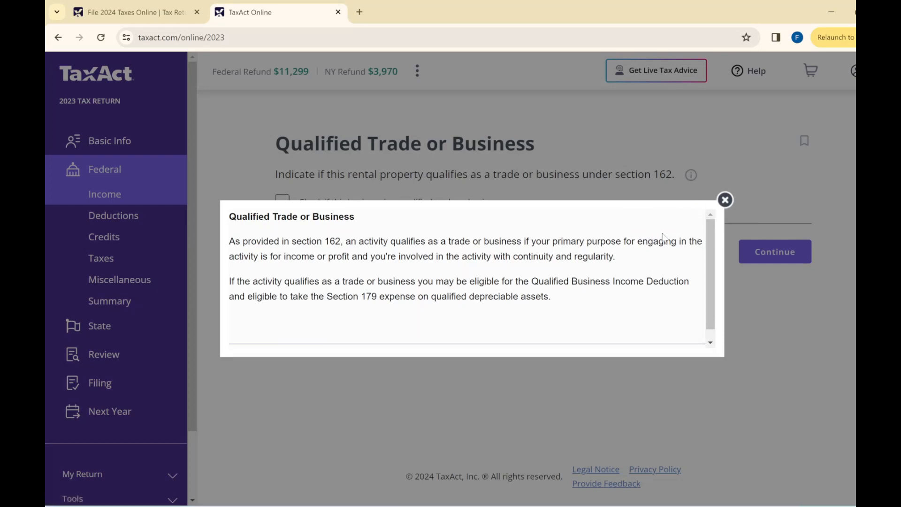
- Leave the qualified trade or business option unchecked and answer No to having made payments that require issuing Forms 1099
left_click(725, 201)
left_click(783, 253)
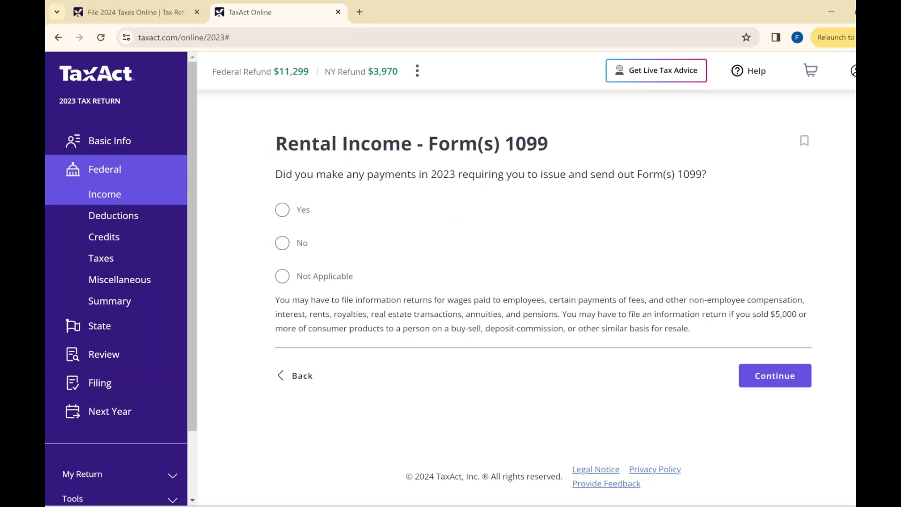
left_click(297, 242)
left_click(770, 370)
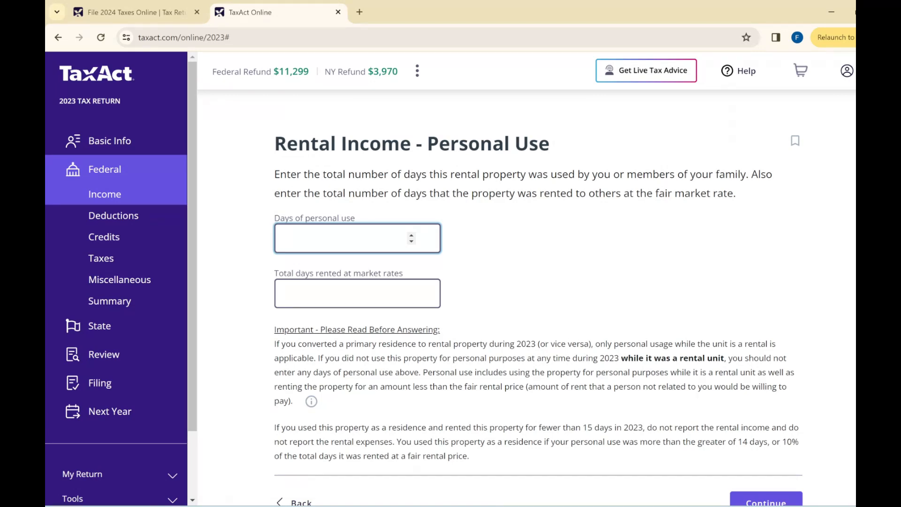
- Enter 0 days of personal use and 365 days rented at market rates for the rental property
type("0")
key("Tab")
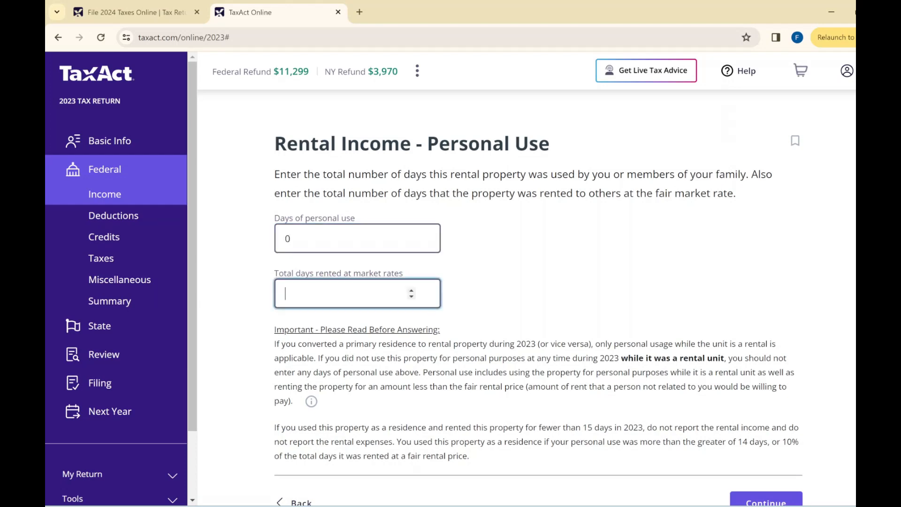
type("365")
scroll(610, 338, "down", 1)
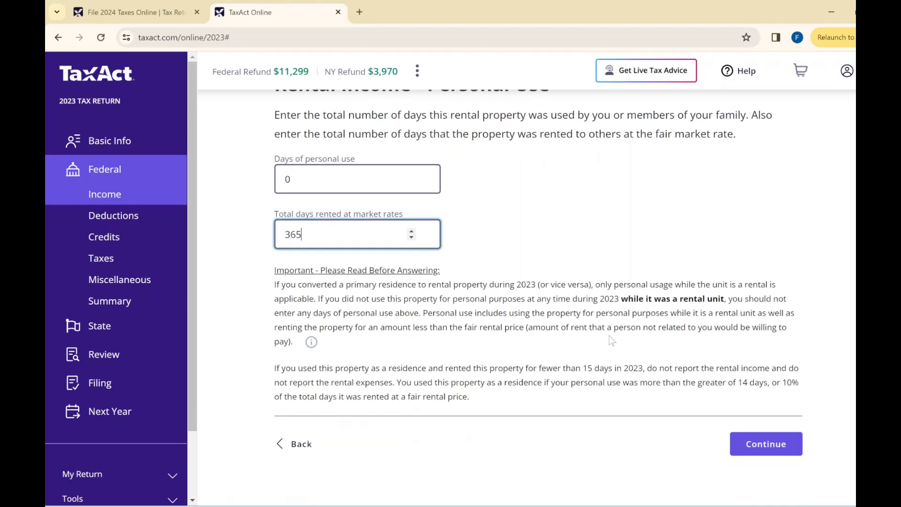
left_click(761, 447)
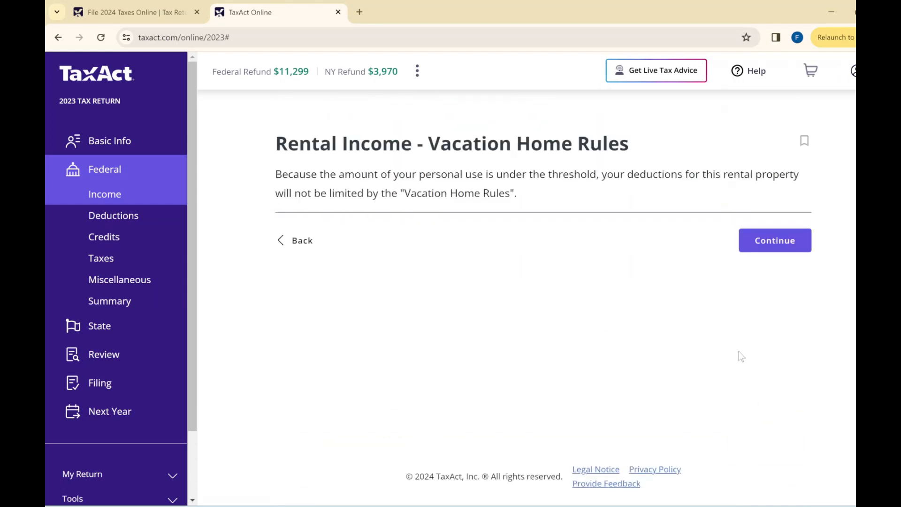
left_click(301, 240)
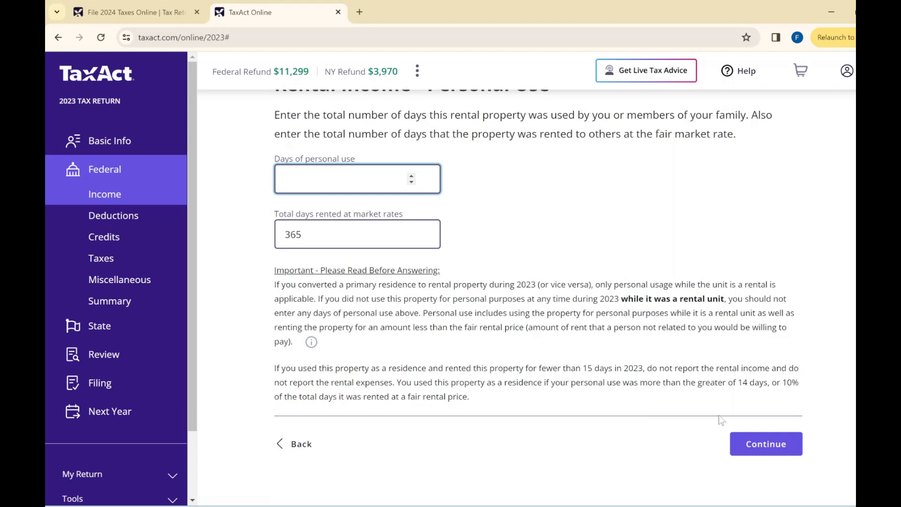
left_click(761, 448)
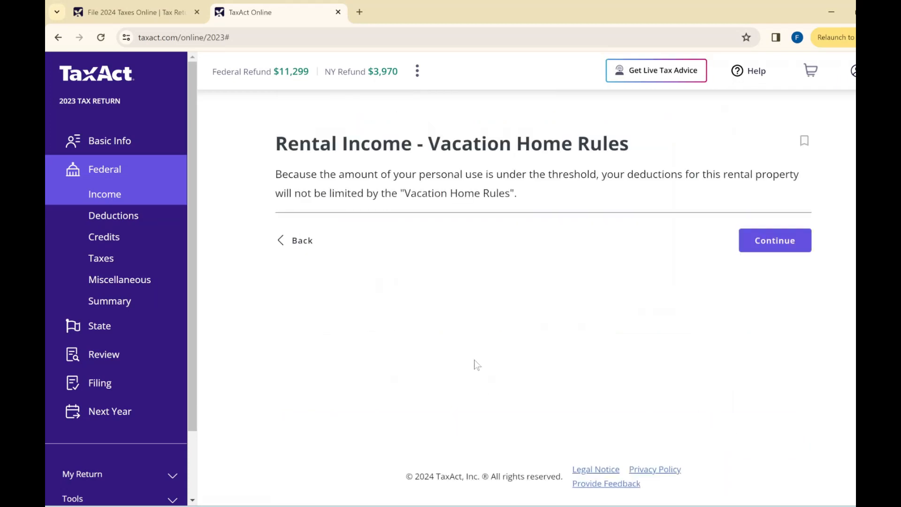
- Leave the vacation home limitation carryovers empty and keep No for disposal of the rental property
left_click(770, 242)
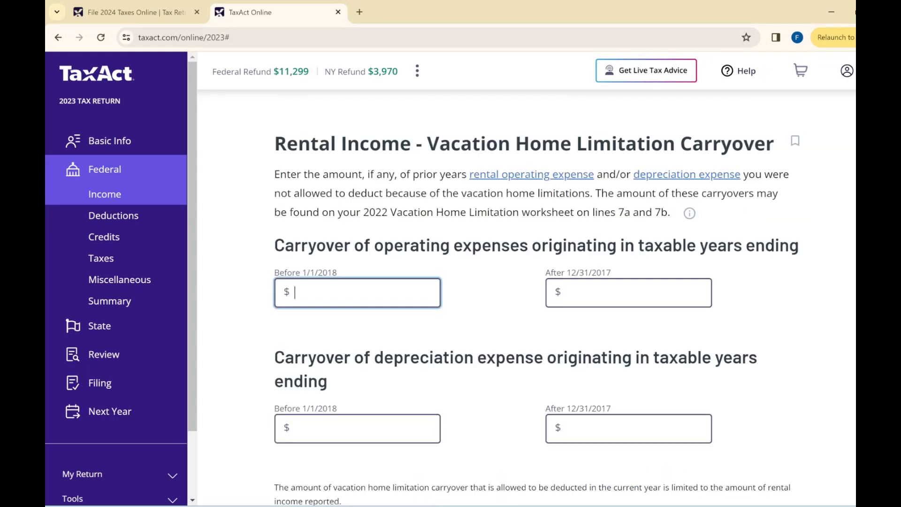
scroll(457, 256, "down", 1)
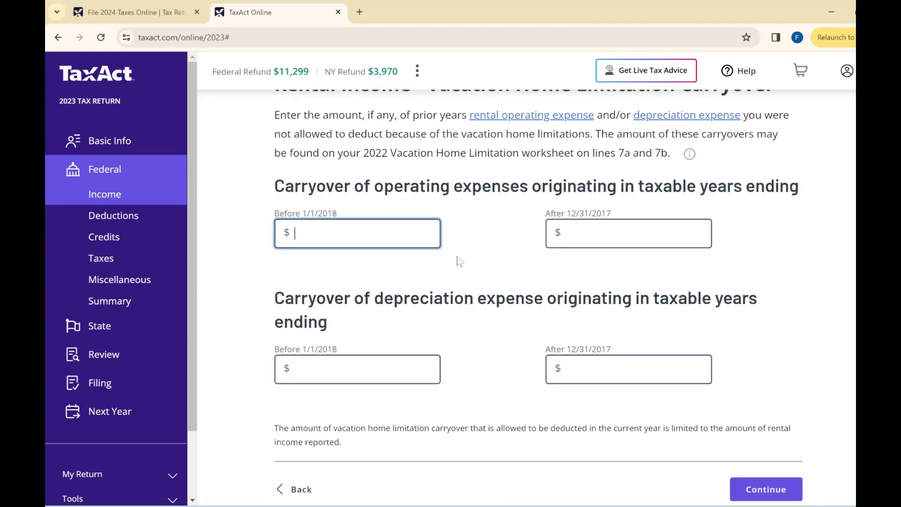
scroll(457, 256, "down", 1)
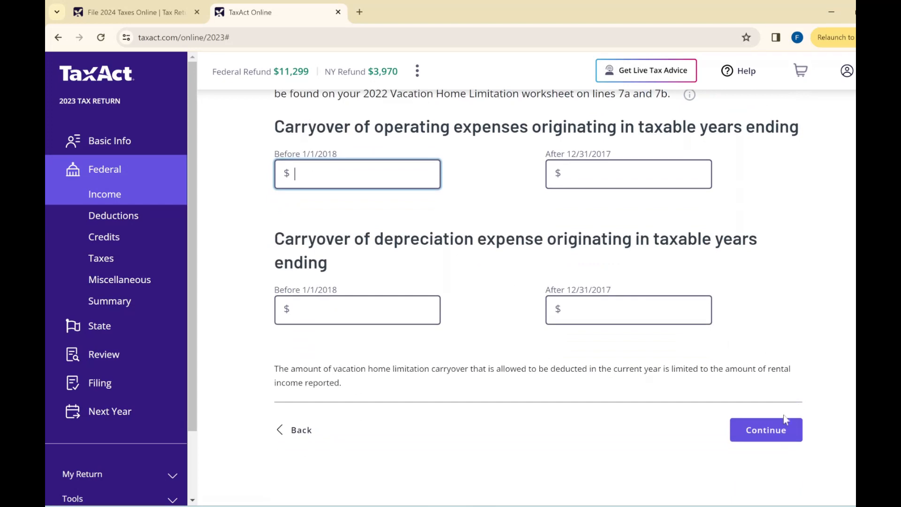
left_click(776, 436)
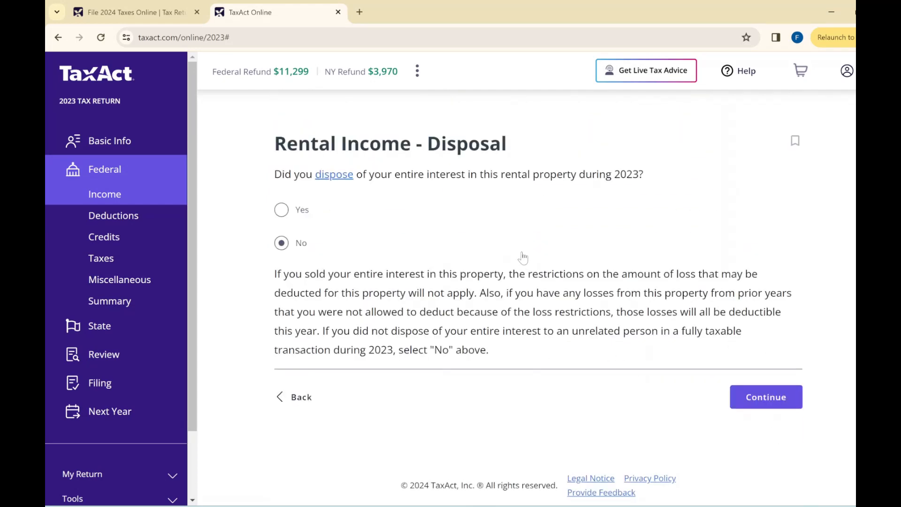
left_click(772, 403)
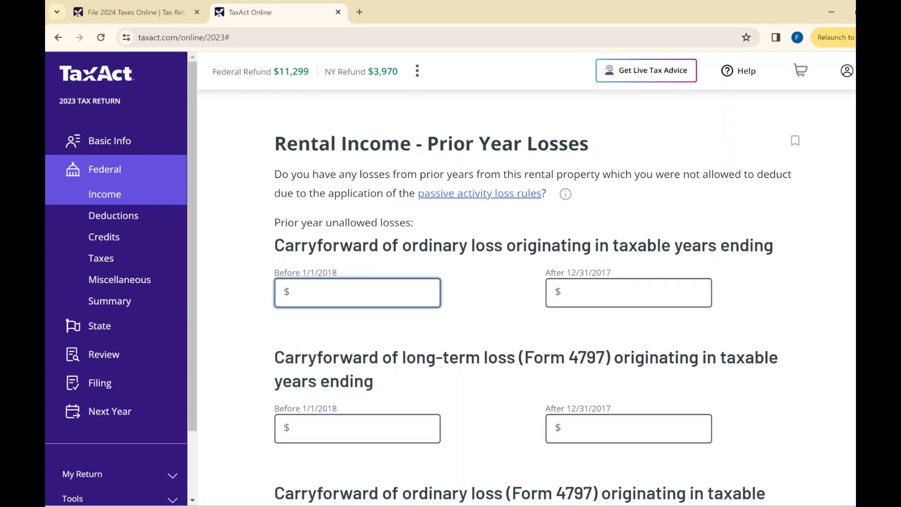
- Continue past the prior year unallowed losses with all carryforward amounts left empty
scroll(469, 356, "down", 1)
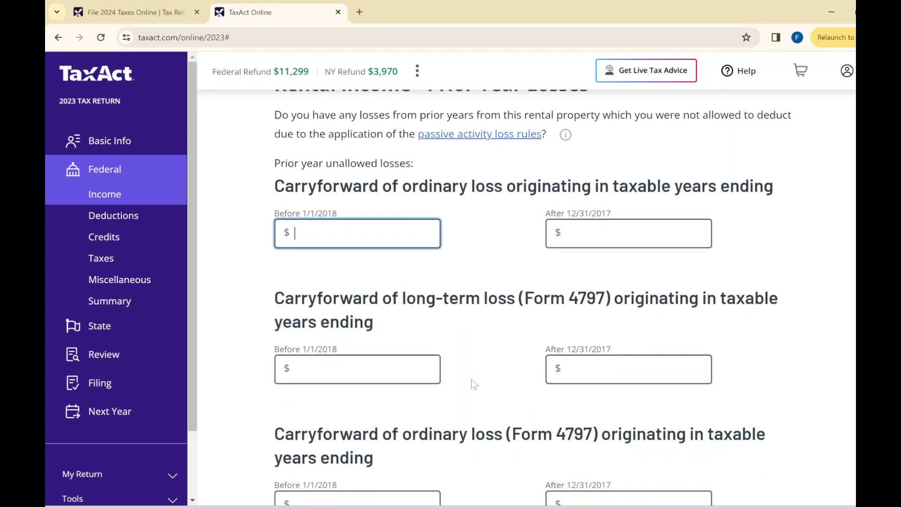
scroll(476, 373, "down", 1)
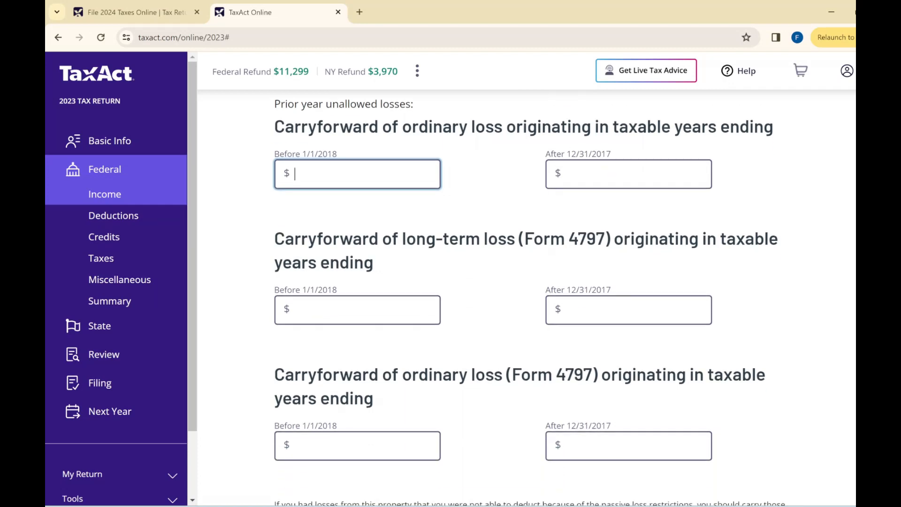
scroll(477, 372, "down", 1)
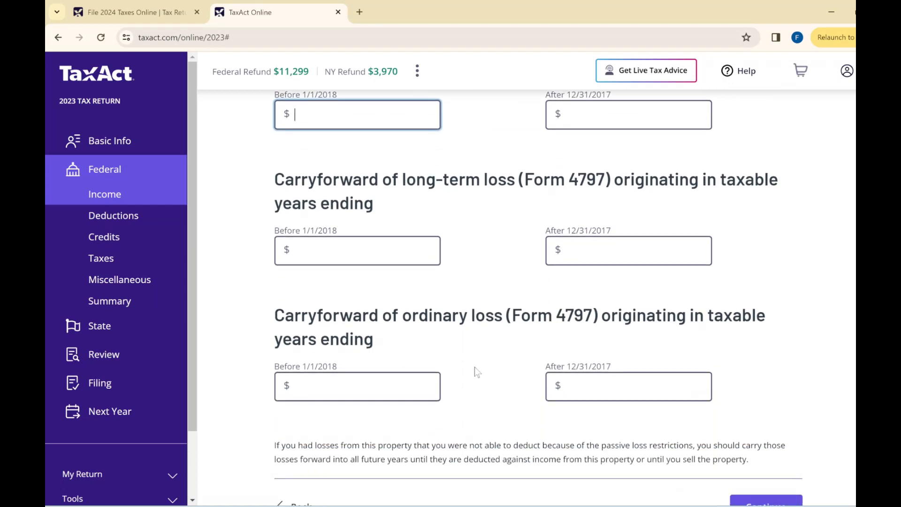
scroll(558, 372, "down", 1)
scroll(558, 372, "down", 1)
scroll(558, 372, "up", 1)
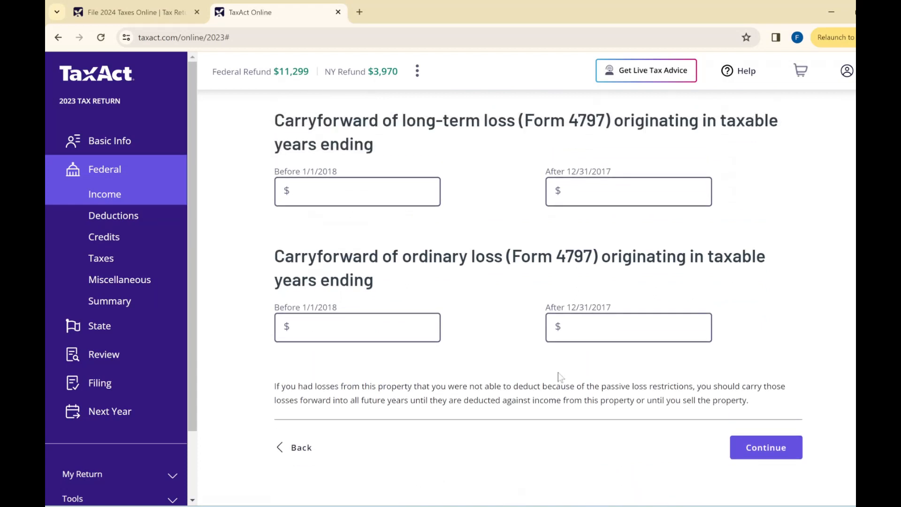
left_click(783, 450)
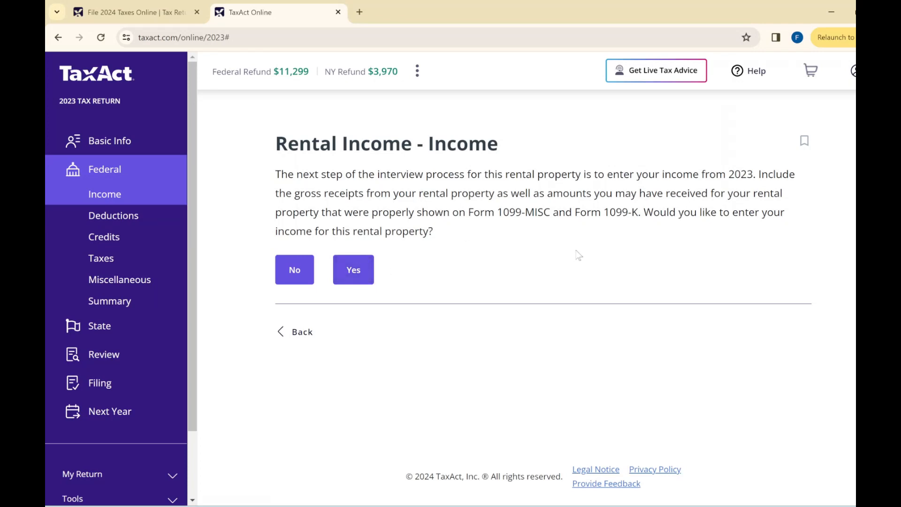
- Report the rental income with no Form 1099-MISC or Form 1099-K amounts and other rent income of $20,000
left_click(355, 281)
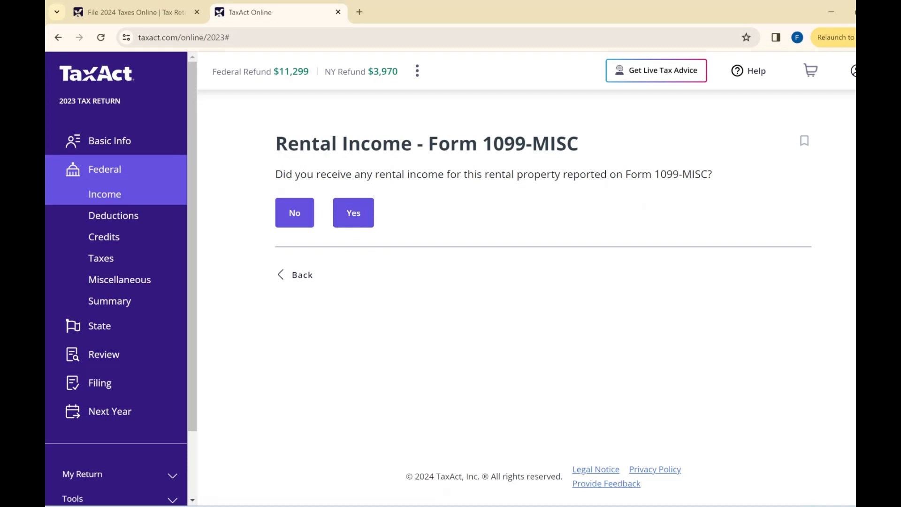
left_click(292, 210)
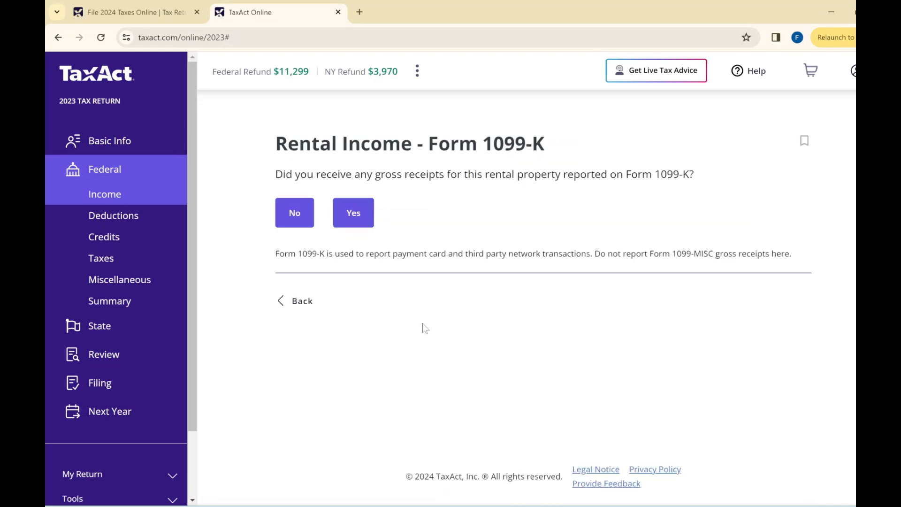
left_click(294, 222)
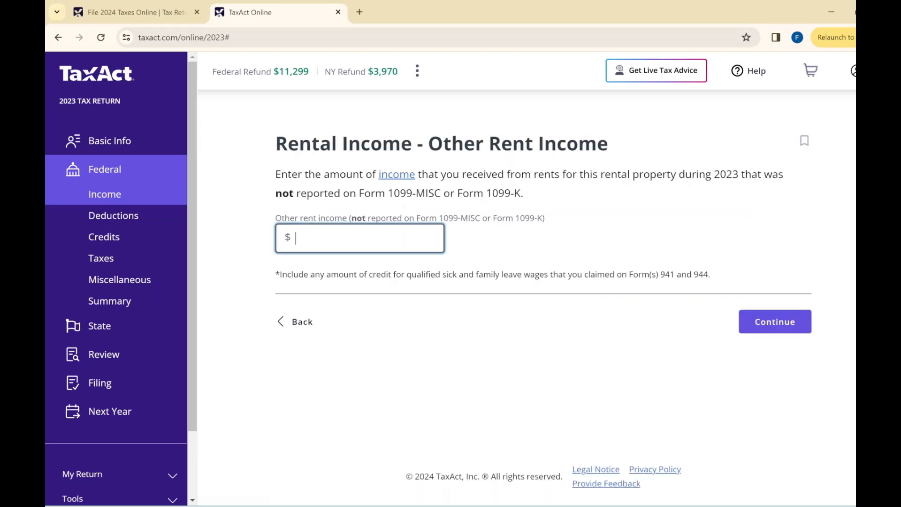
type("20000")
key("Tab")
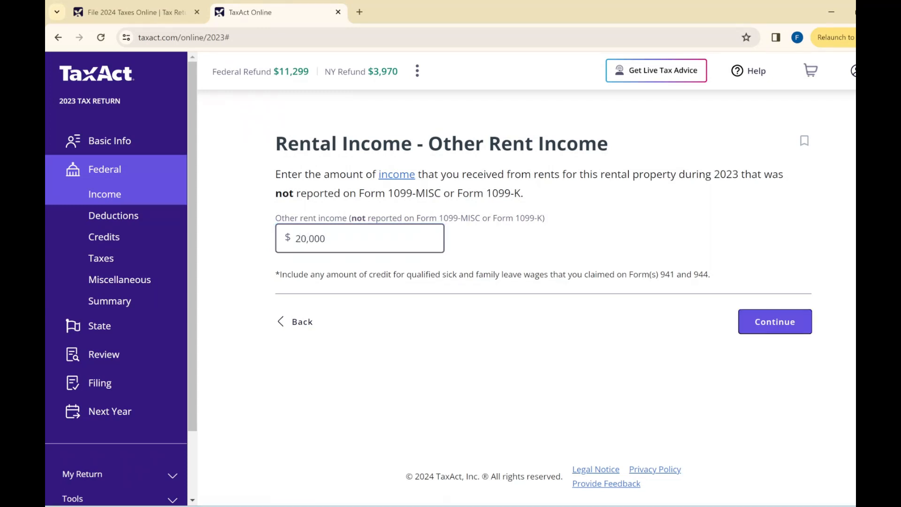
left_click(768, 327)
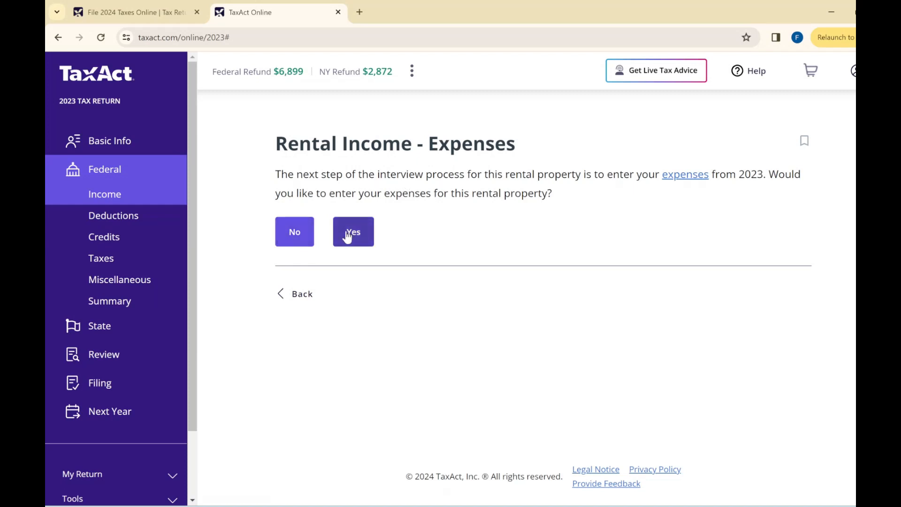
- Choose to enter rental expenses and select all three repair regulation elections, leaving the building property description empty
left_click(347, 236)
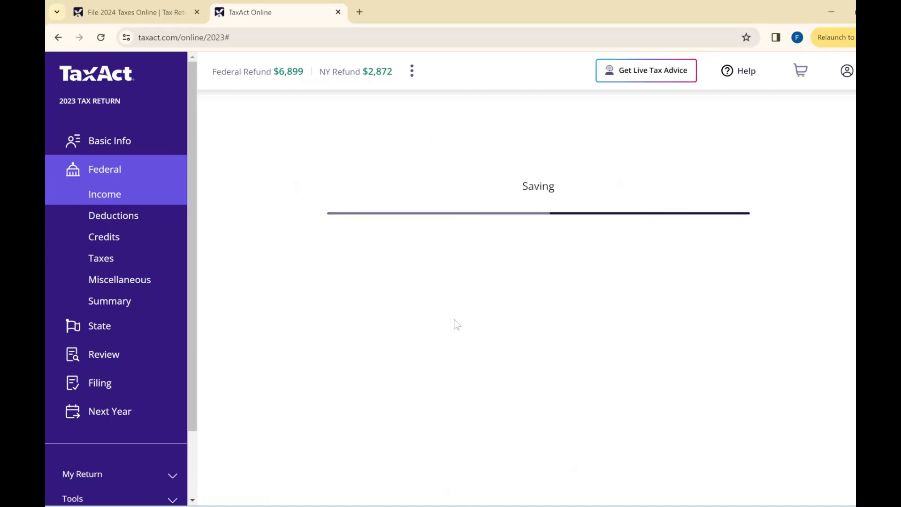
scroll(392, 235, "down", 1)
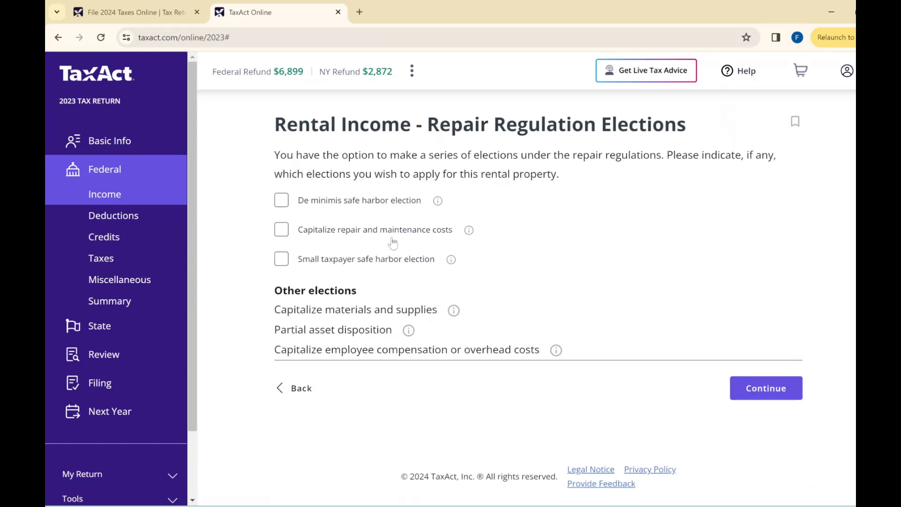
left_click(346, 202)
left_click(359, 234)
left_click(368, 263)
scroll(643, 339, "down", 2)
left_click(531, 266)
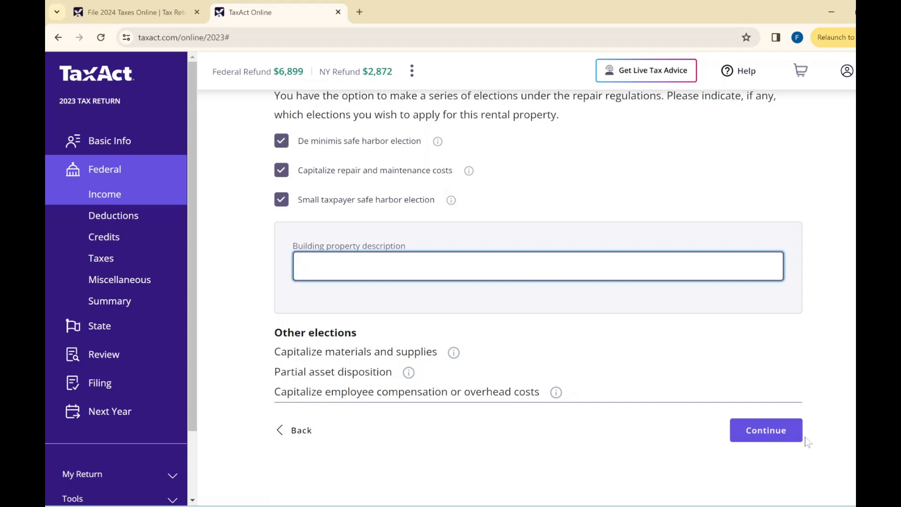
left_click(783, 430)
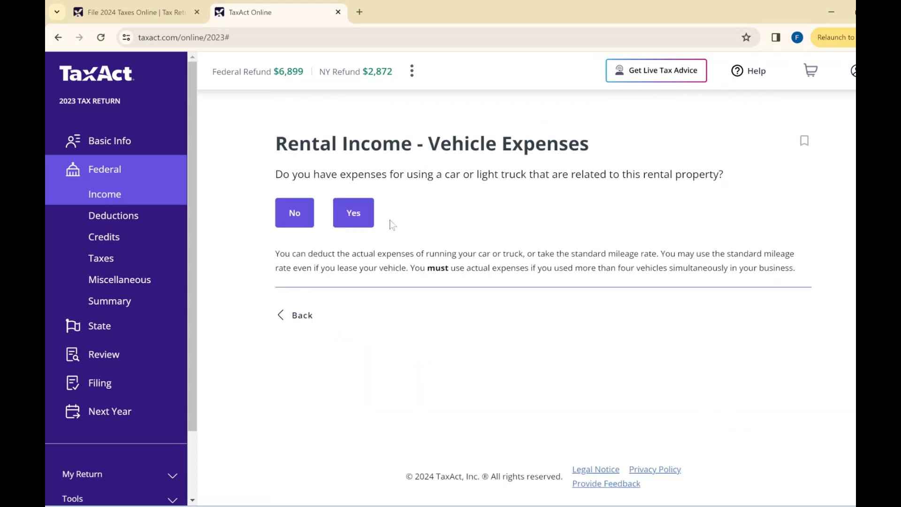
- Decline vehicle expenses for the rental property and enter $255 for advertising
left_click(298, 213)
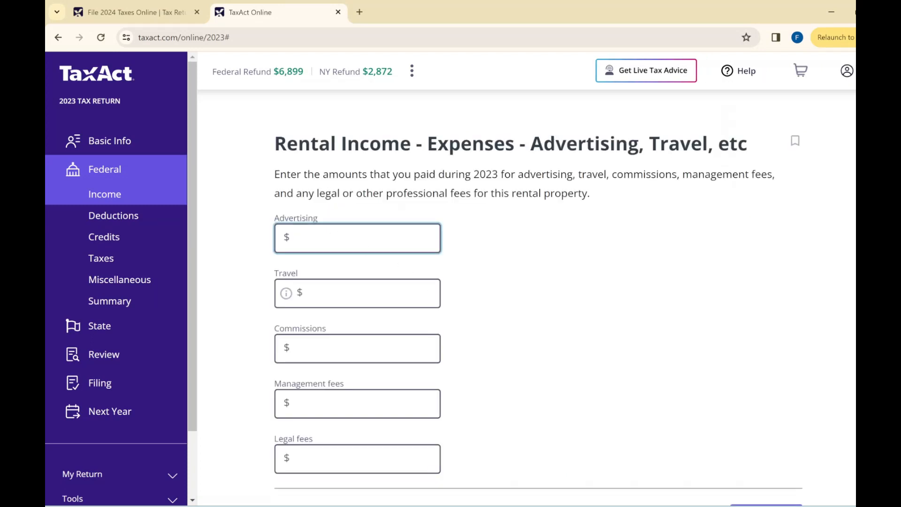
scroll(525, 301, "down", 2)
scroll(616, 243, "up", 2)
key("Tab")
scroll(455, 373, "down", 2)
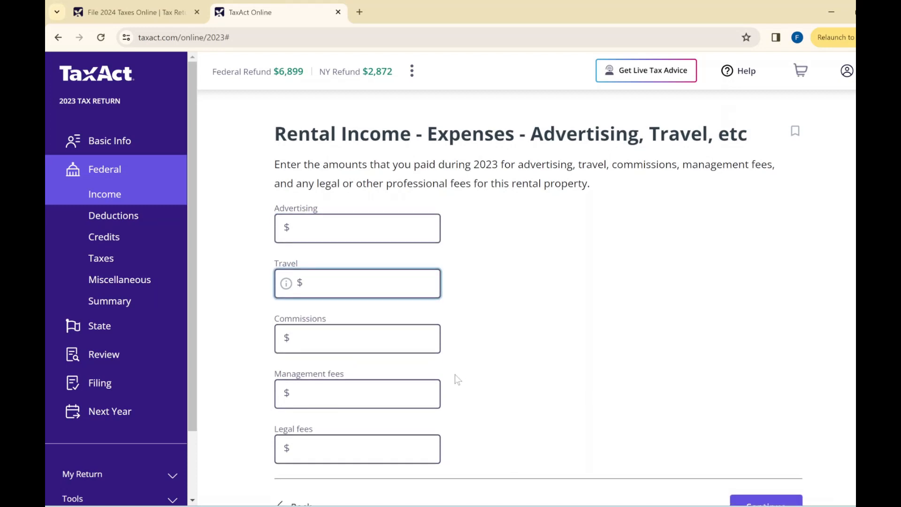
key("Tab")
key("Tab")
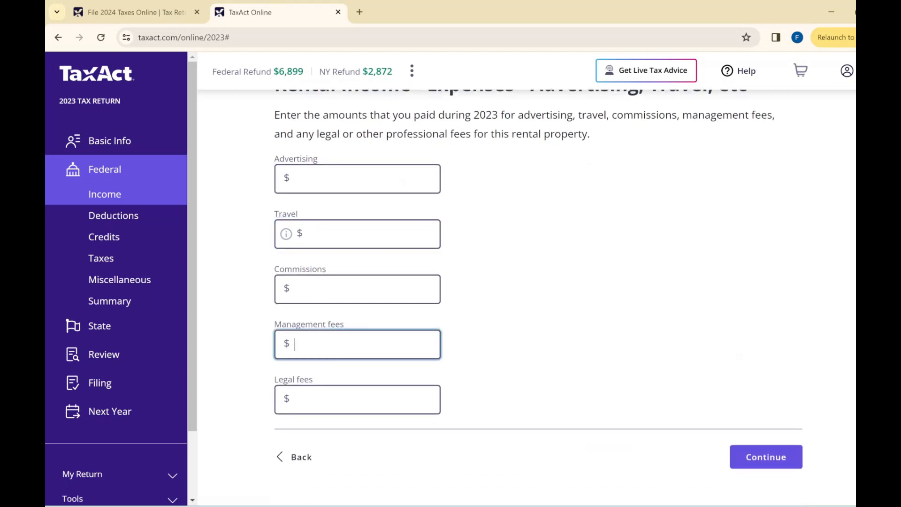
left_click(309, 181)
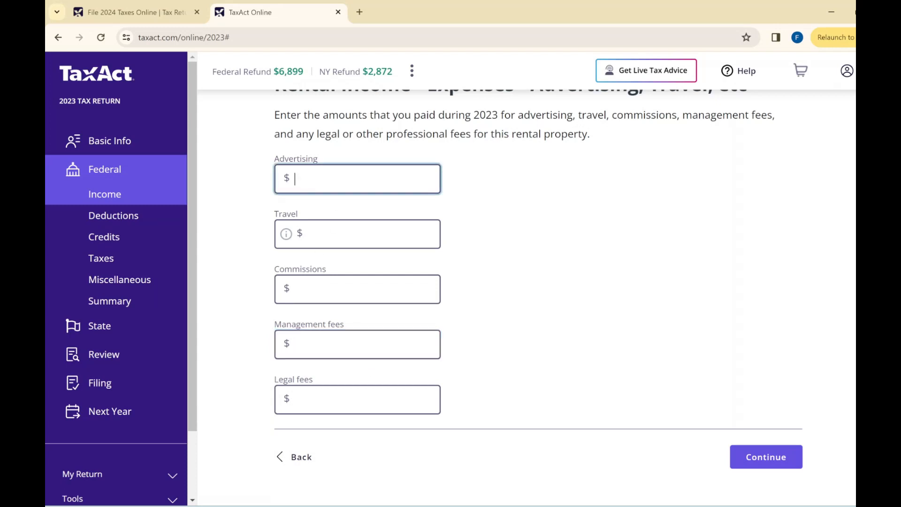
type("255")
key("Tab")
key("Tab")
key("Tab")
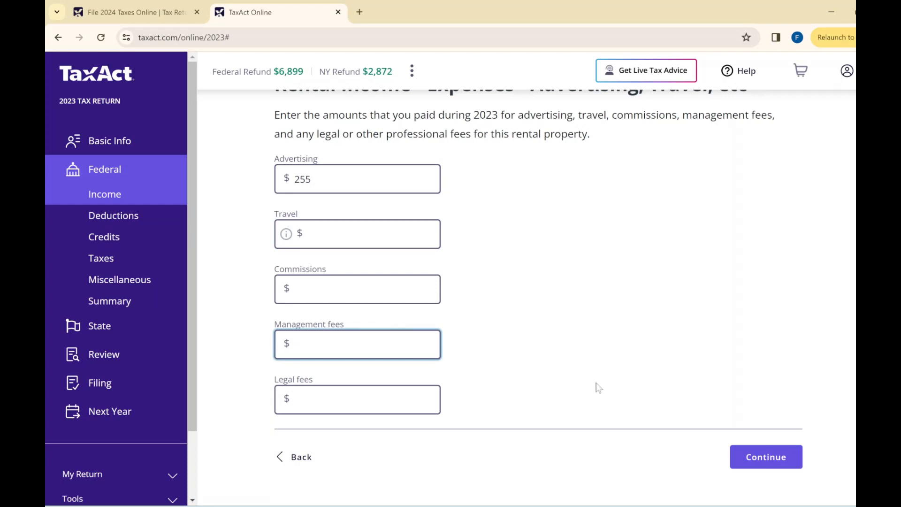
- Set the rental travel expense to $300 and save the page with commissions, management and legal fees left empty
key("shift+Tab")
key("shift+Tab")
type("3")
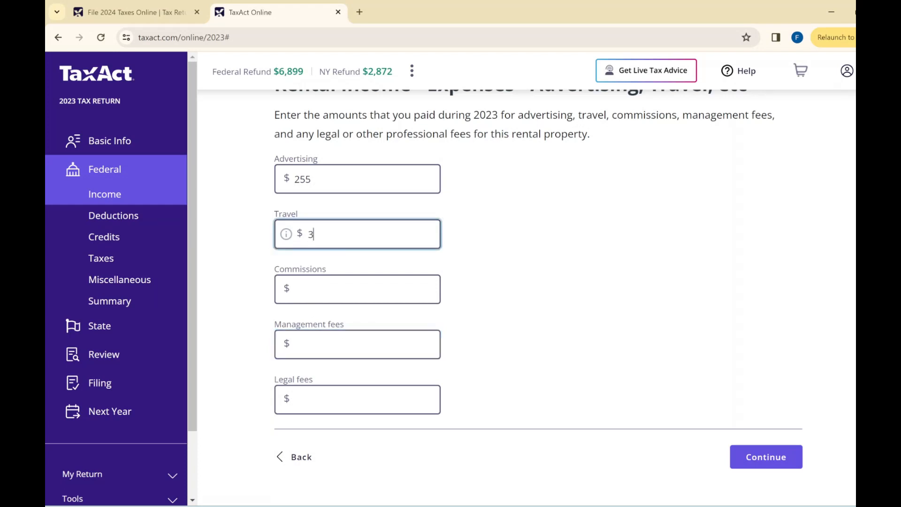
type("000")
key("BackSpace")
left_click(563, 305)
left_click(761, 458)
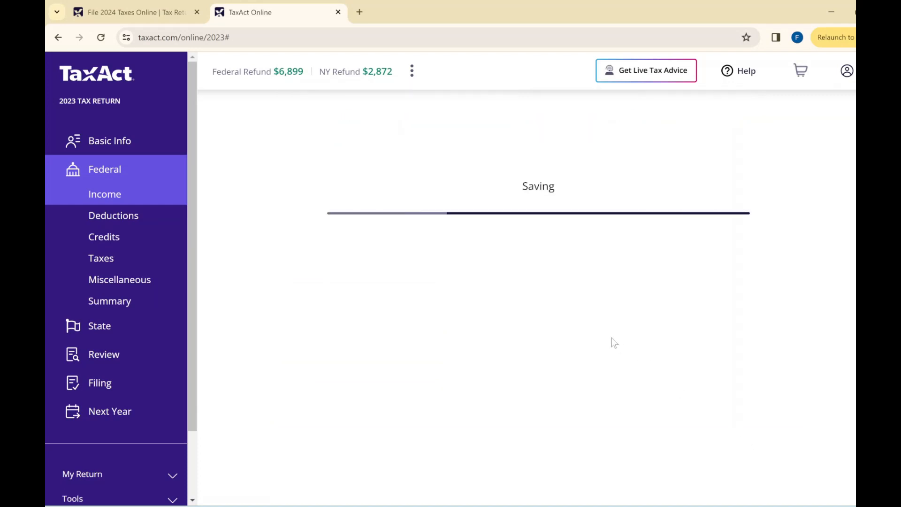
- Enter $1,000 in repairs for the rental property, leaving cleaning and supplies blank, and continue to the next expense page
left_click(353, 277)
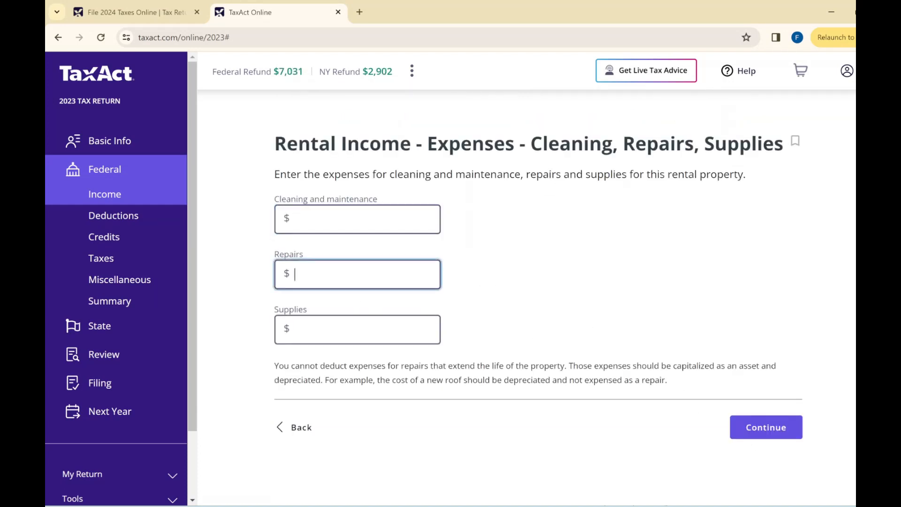
type("1000")
left_click(736, 428)
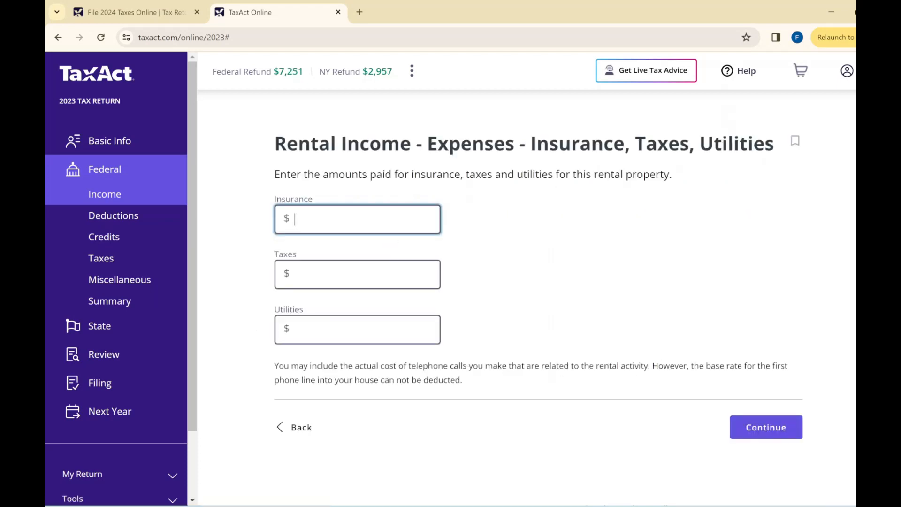
- Enter rental property expenses of $500 for insurance, $8,000 for taxes and $700 for utilities, and save them
type("500")
key("Tab")
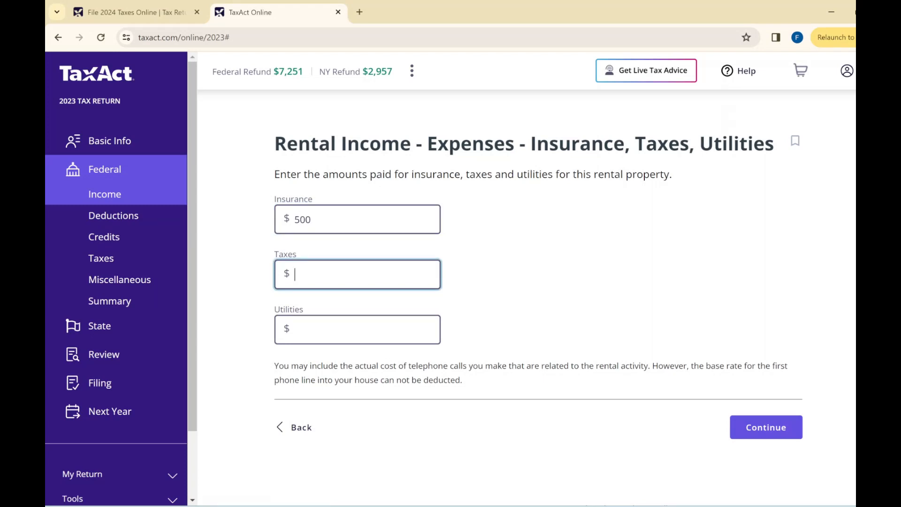
type("8000")
key("BackSpace")
type("0")
left_click(375, 328)
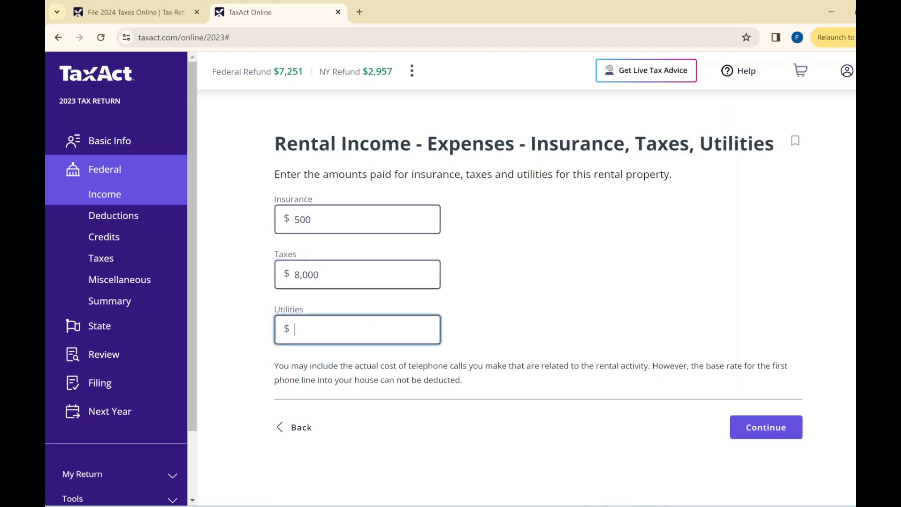
type("700")
left_click(766, 427)
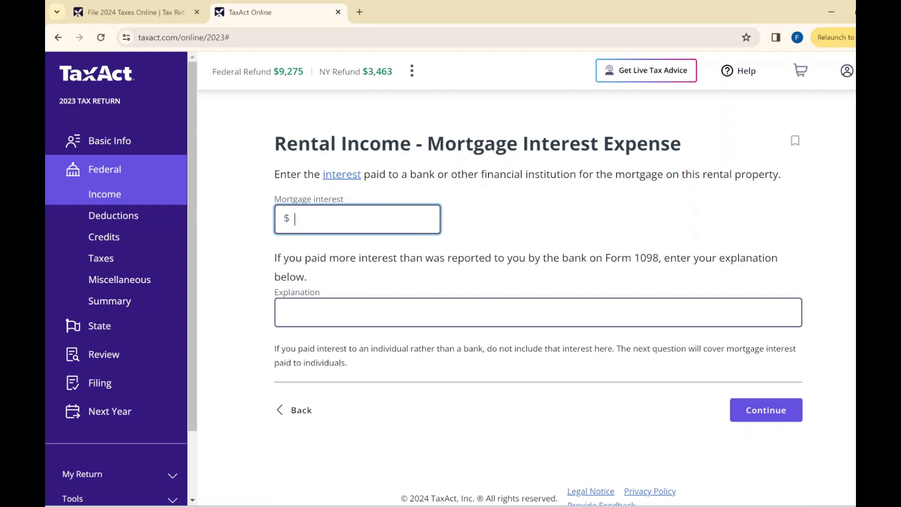
- Enter $5,000 of mortgage interest for the rental property and continue with other interest and other expenses left blank
type("5000")
left_click_drag(596, 257, 661, 257)
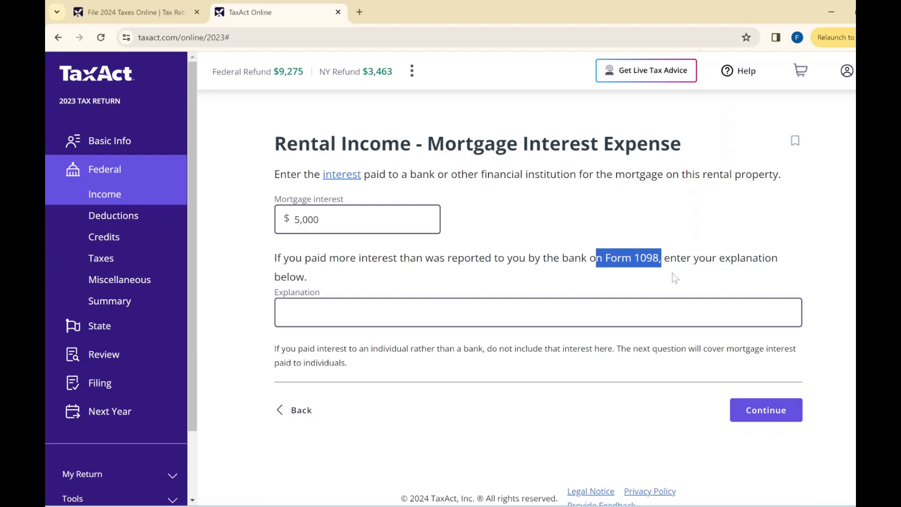
left_click(773, 410)
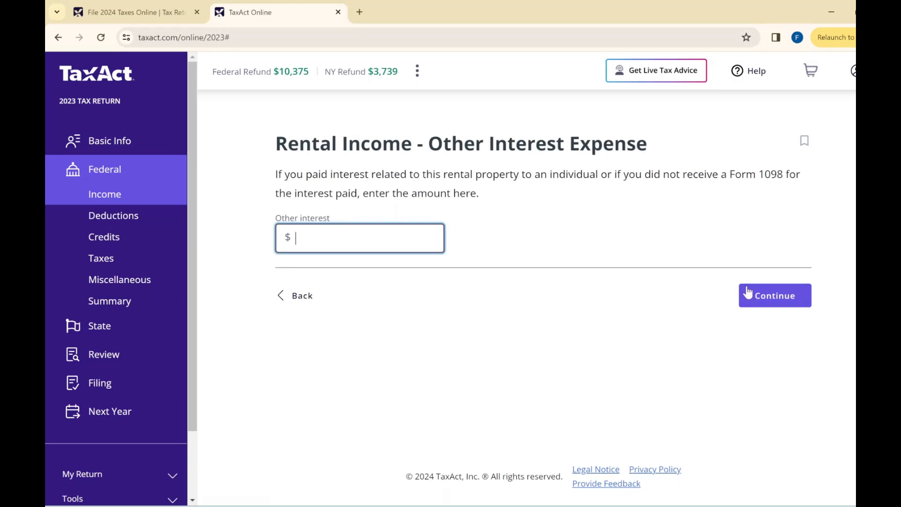
left_click(762, 295)
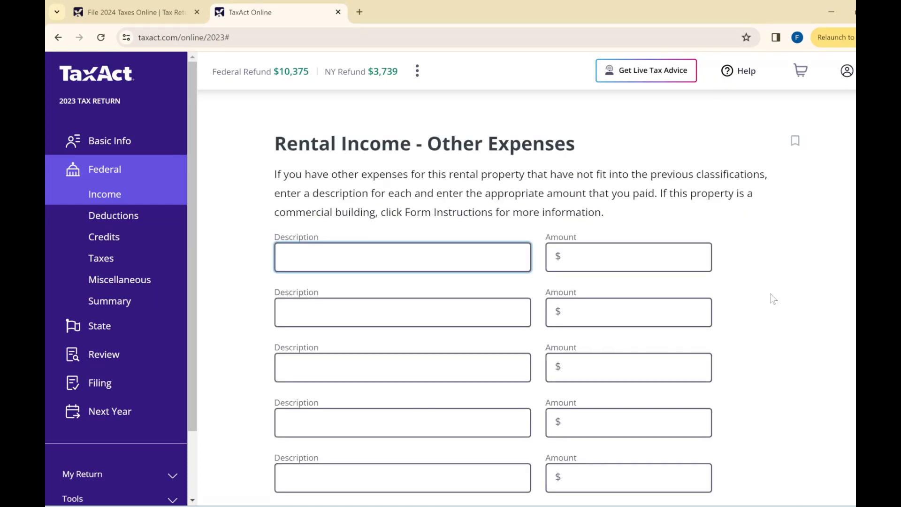
scroll(603, 358, "down", 10)
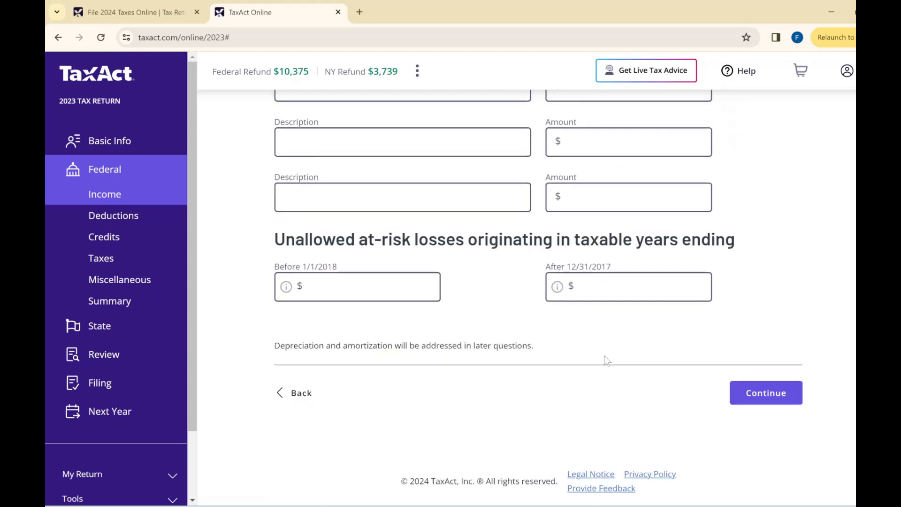
left_click(766, 389)
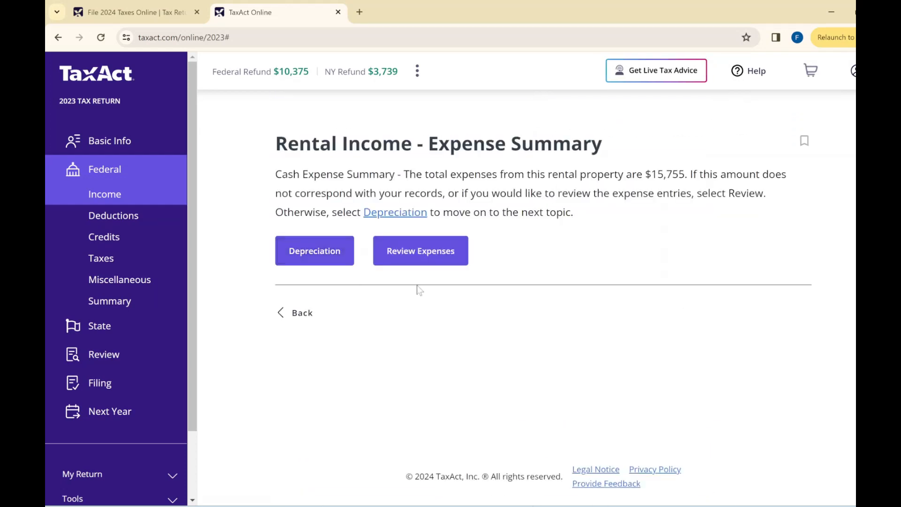
- Review the rental property's expense entries on both summary pages and proceed to the depreciation question
left_click(449, 257)
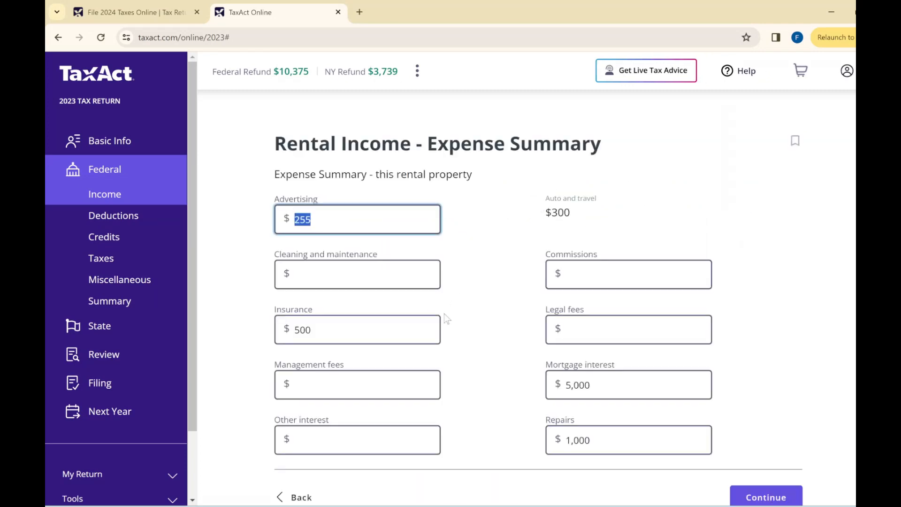
scroll(671, 371, "down", 2)
scroll(765, 396, "up", 2)
scroll(764, 396, "down", 2)
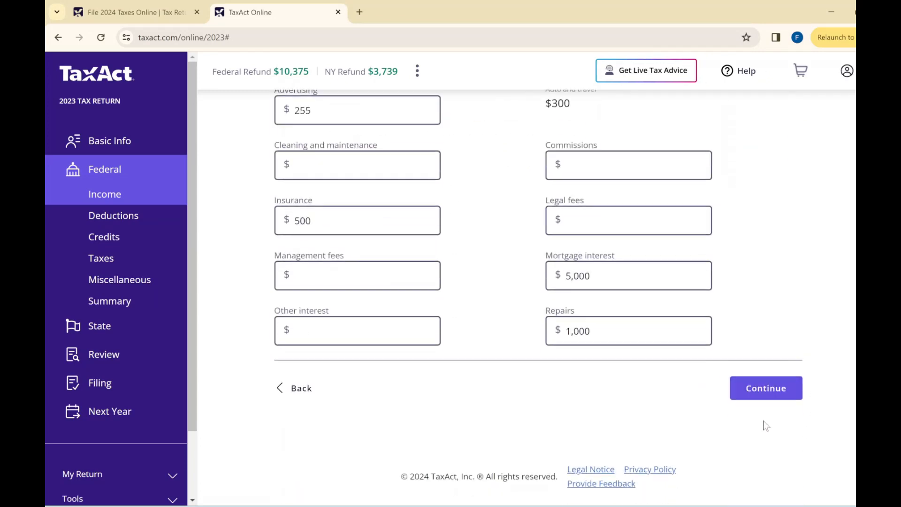
left_click(756, 394)
scroll(756, 394, "down", 10)
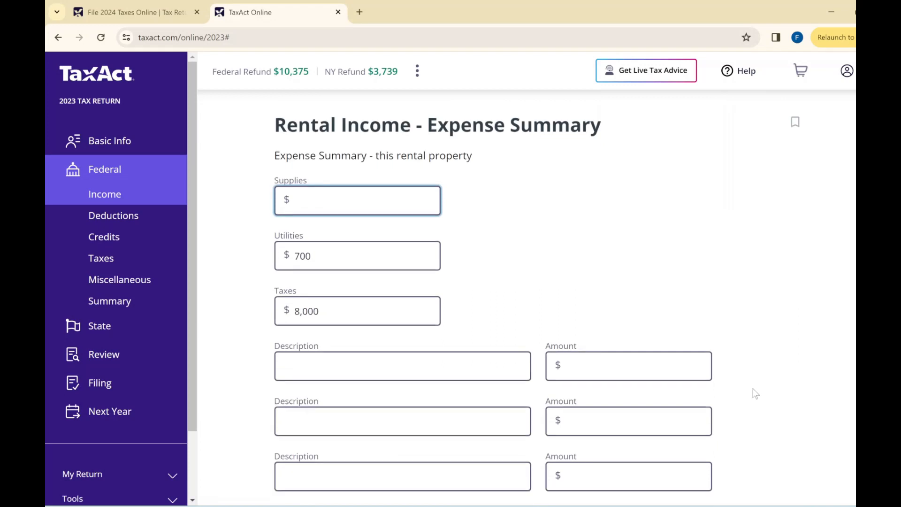
left_click(761, 393)
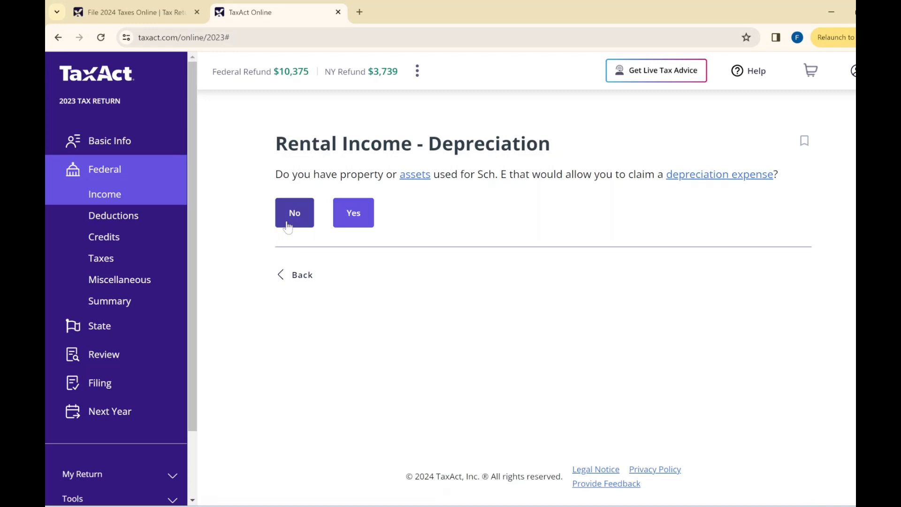
- Answer No to depreciation and amortization, and keep the rental as a passive activity with active participation
left_click(288, 227)
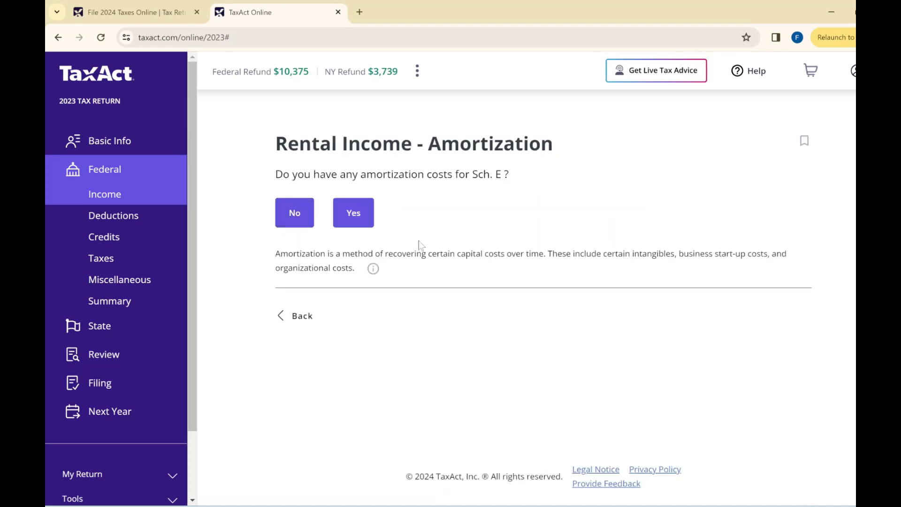
left_click(282, 220)
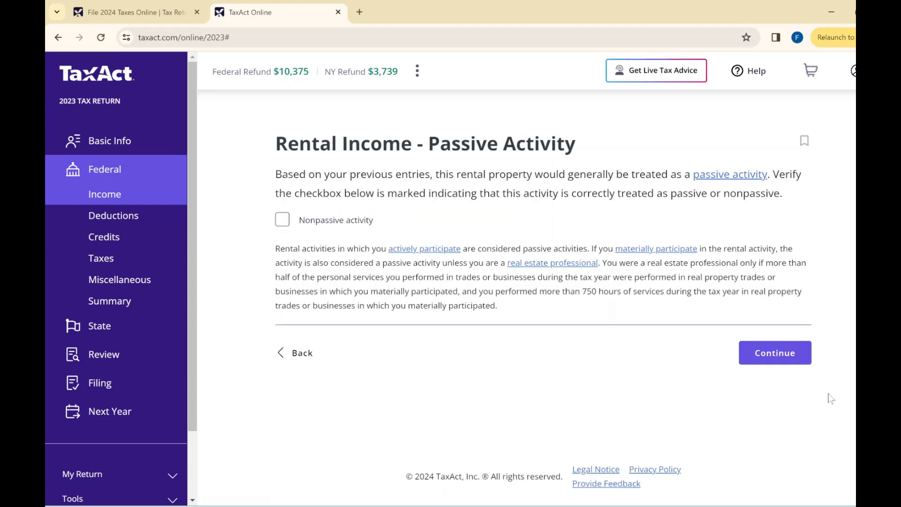
left_click(782, 356)
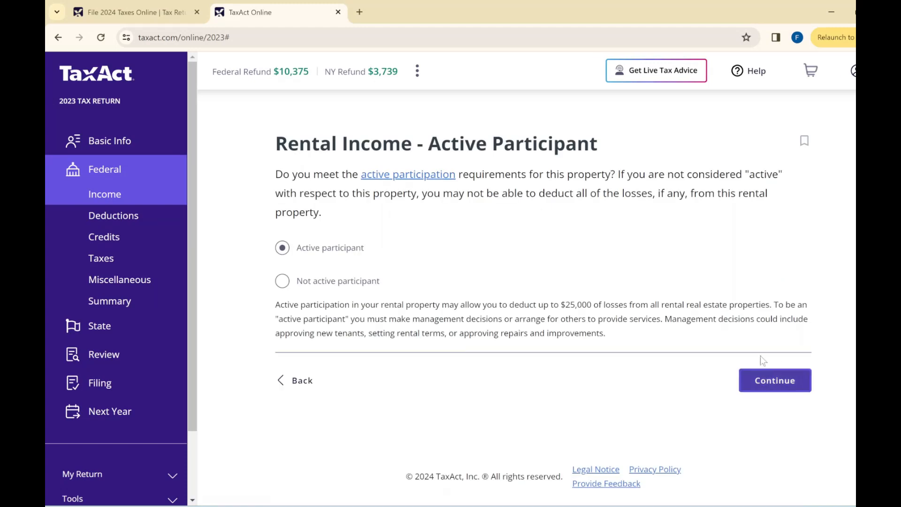
left_click(756, 390)
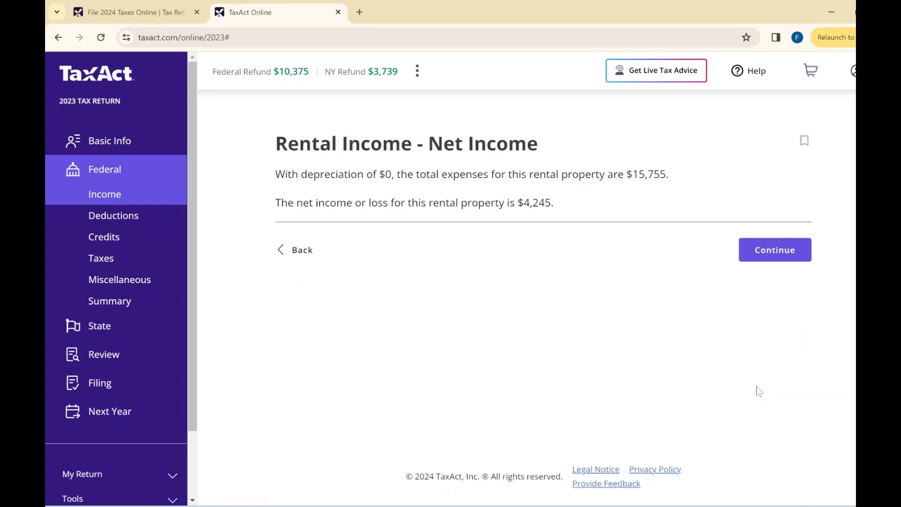
- Complete Schedule E with no other asset sales or Form 4797 information and both section 199A options left unchecked
left_click(755, 246)
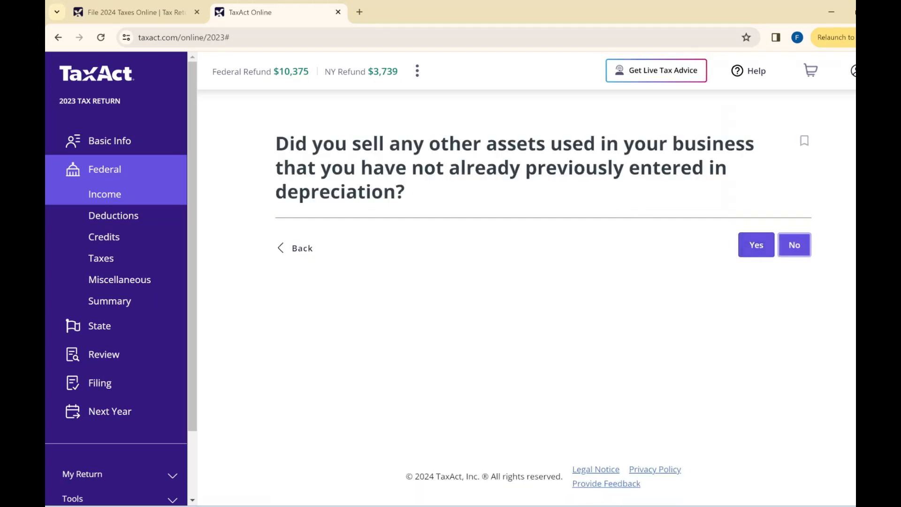
left_click(789, 250)
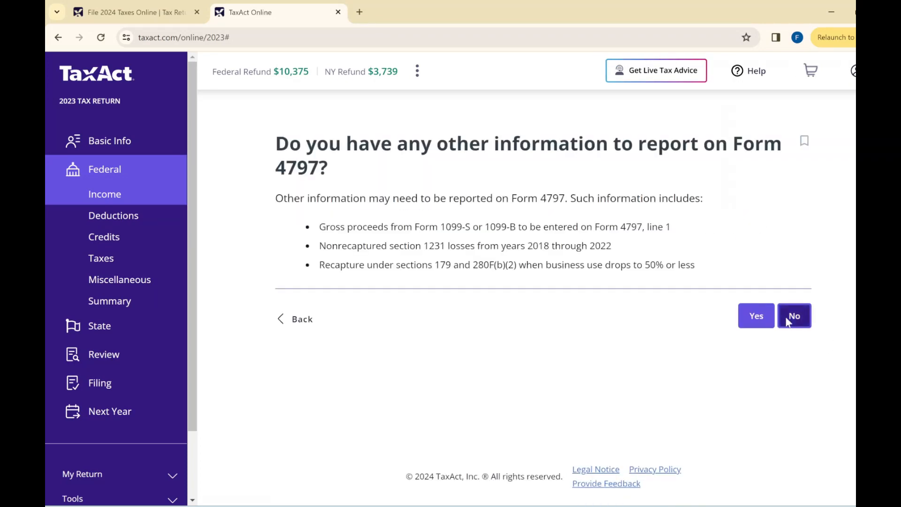
left_click(788, 322)
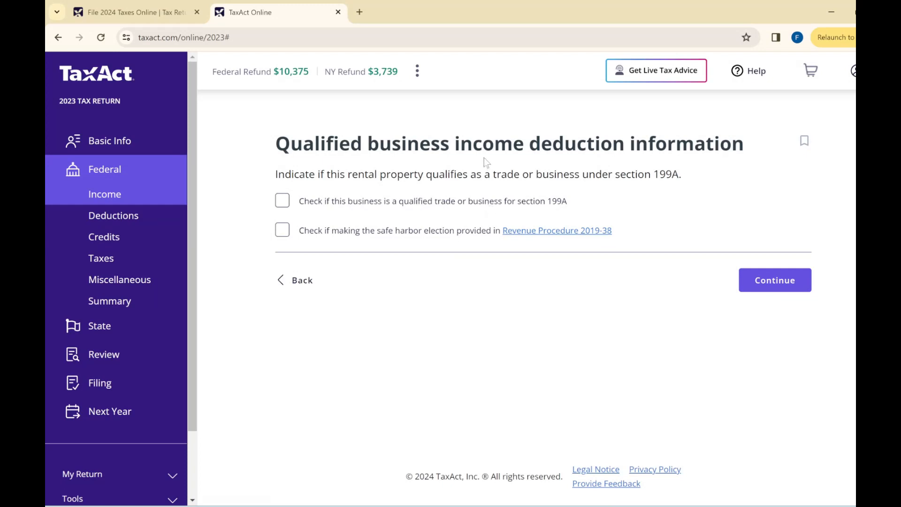
left_click(800, 289)
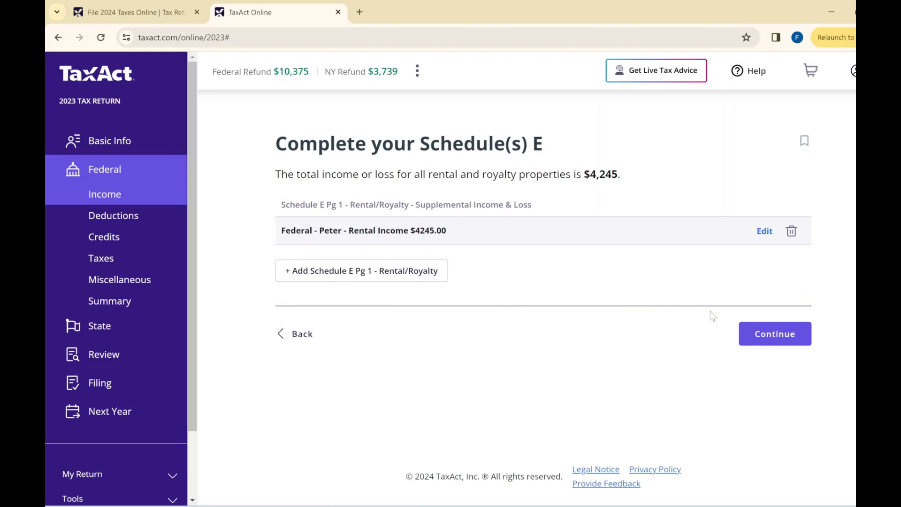
left_click(777, 335)
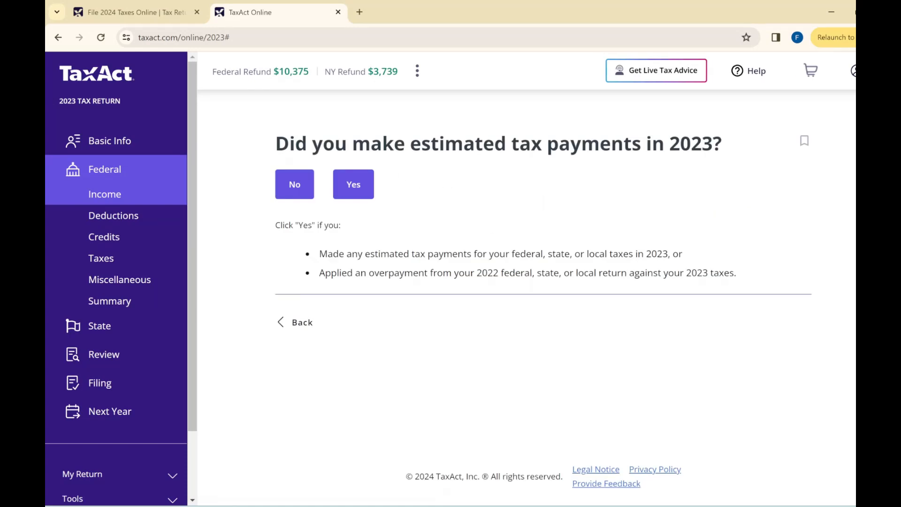
- Confirm that federal estimated tax payments were made for 2023, leaving the refund applied from 2022 blank
left_click_drag(713, 143, 411, 143)
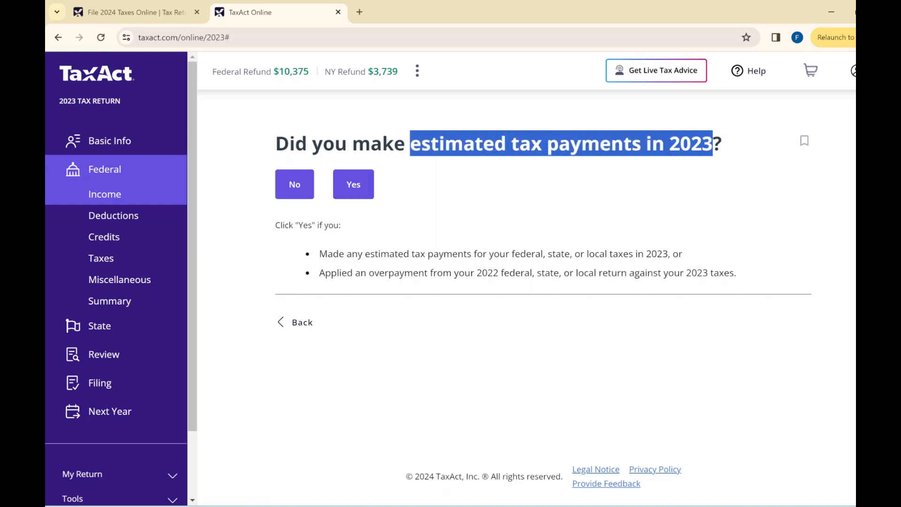
left_click(410, 145)
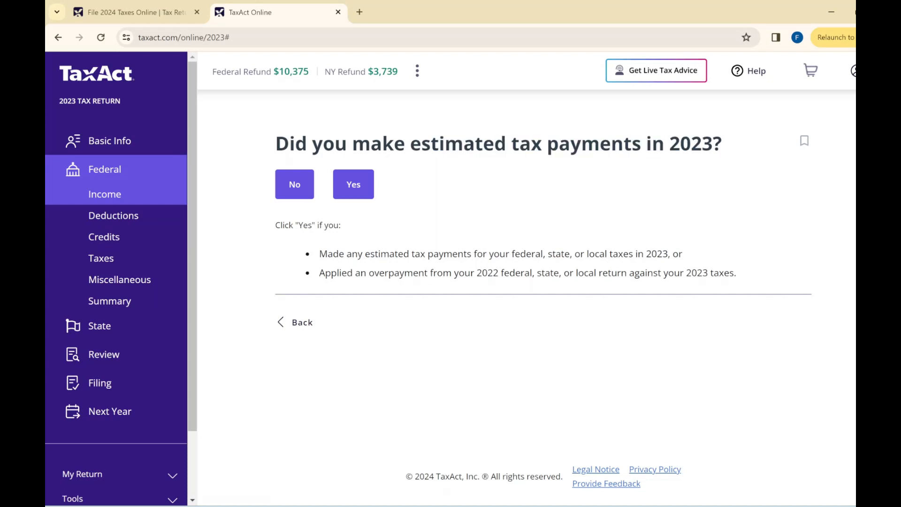
left_click_drag(405, 144, 641, 144)
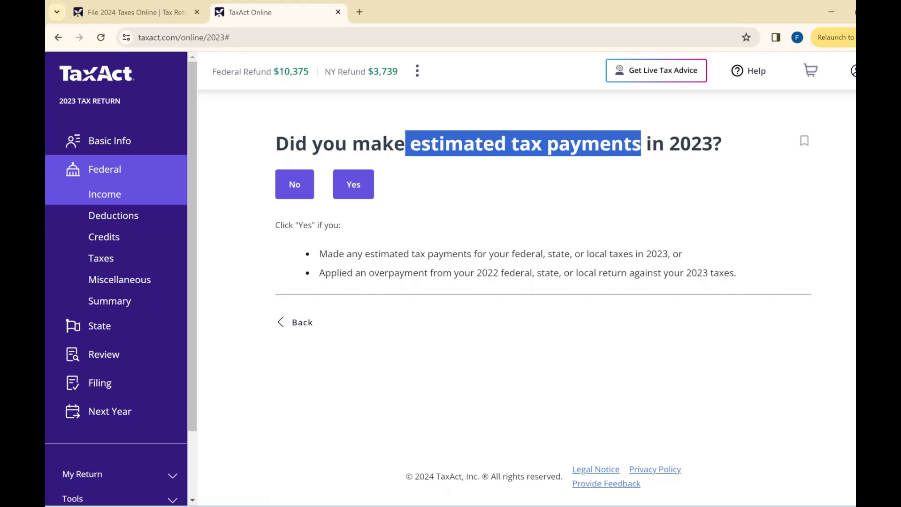
left_click_drag(312, 143, 405, 143)
left_click(357, 186)
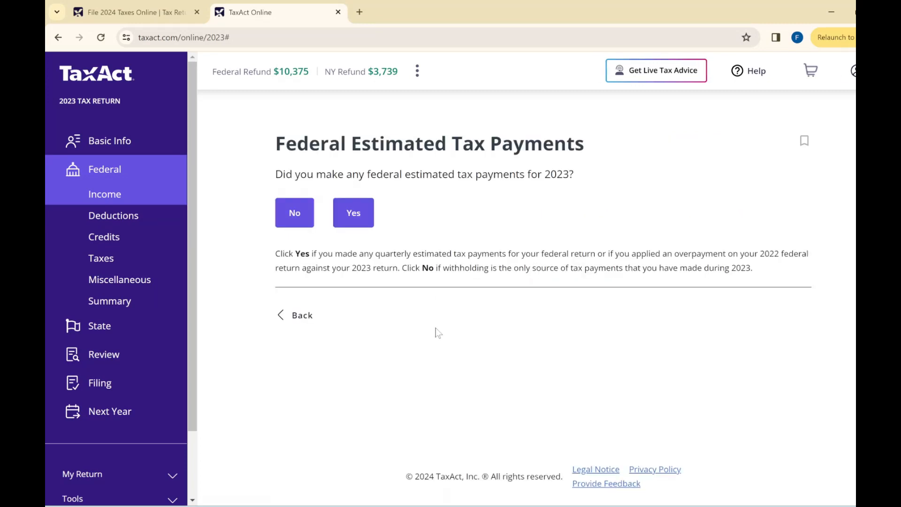
left_click(344, 219)
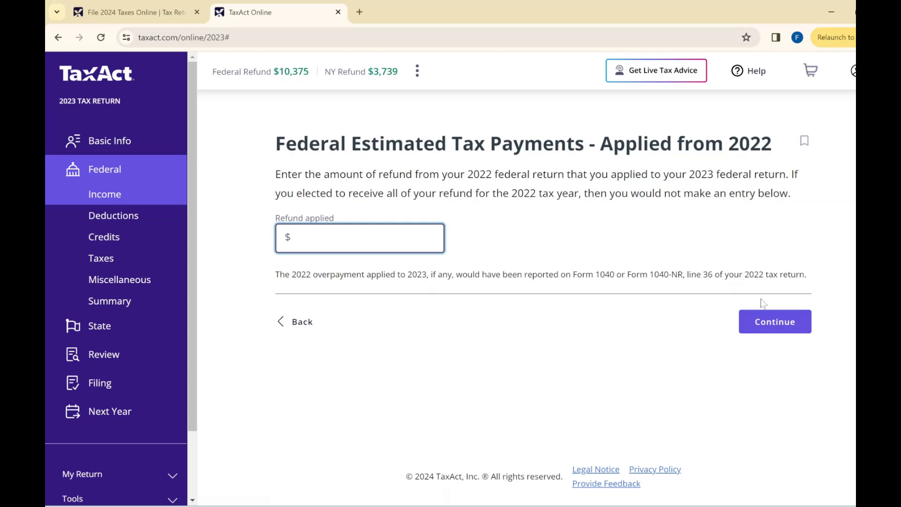
left_click(782, 316)
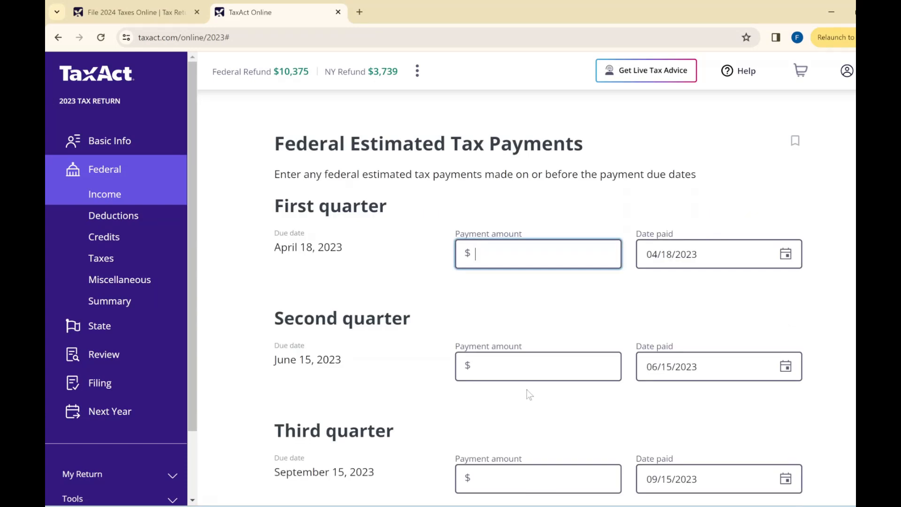
- Enter federal estimated tax payments of $300 for each of the four quarters, keeping the listed payment dates
scroll(540, 361, "down", 1)
scroll(541, 361, "down", 3)
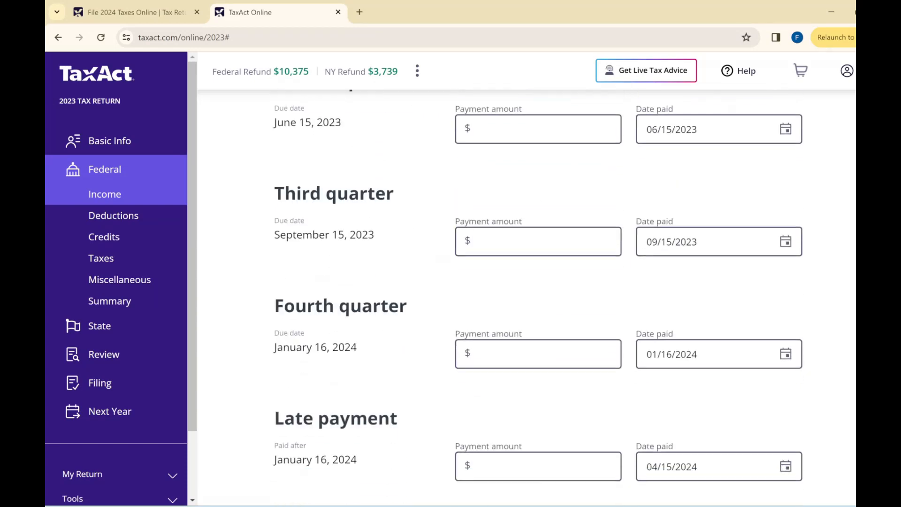
scroll(552, 325, "up", 2)
type("300")
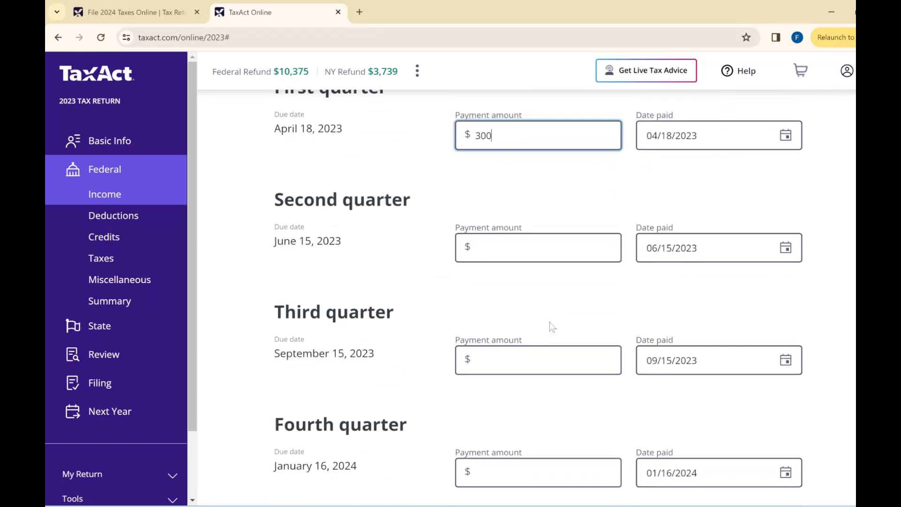
key("Tab")
type("300")
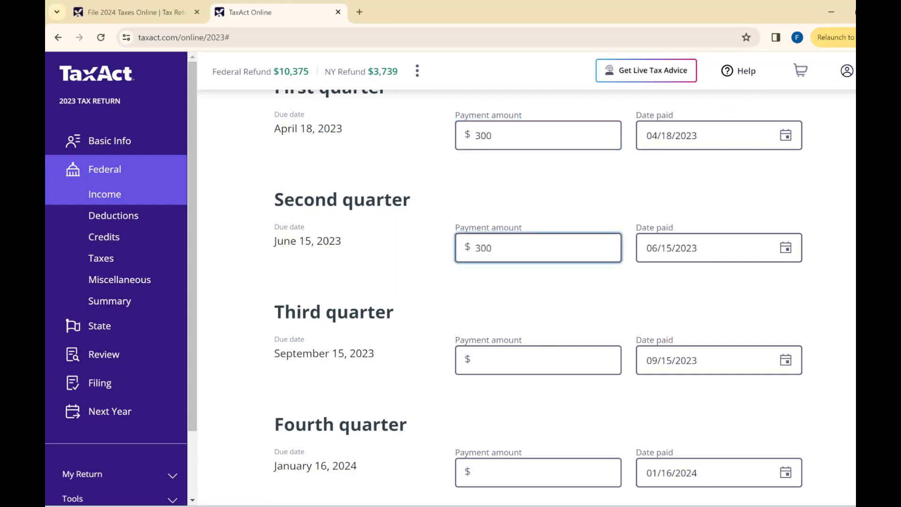
key("Tab")
type("300")
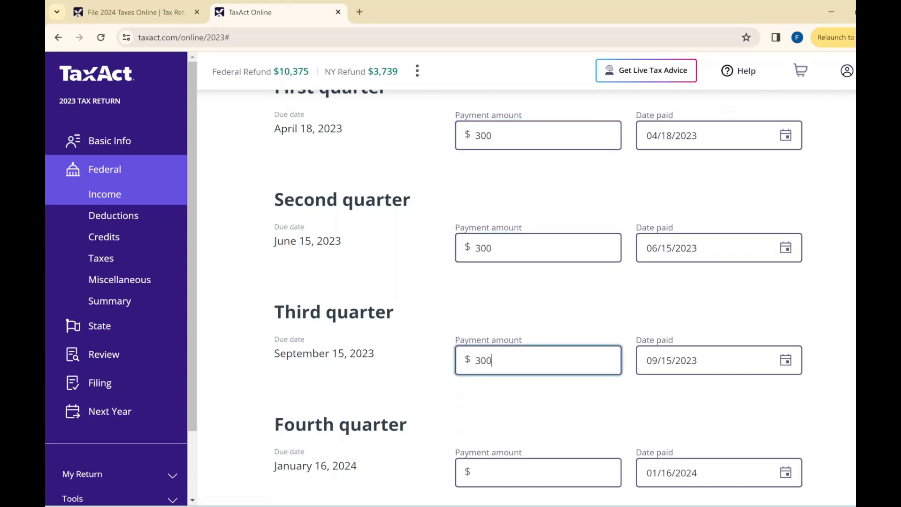
scroll(555, 342, "down", 4)
key("Tab")
type("3")
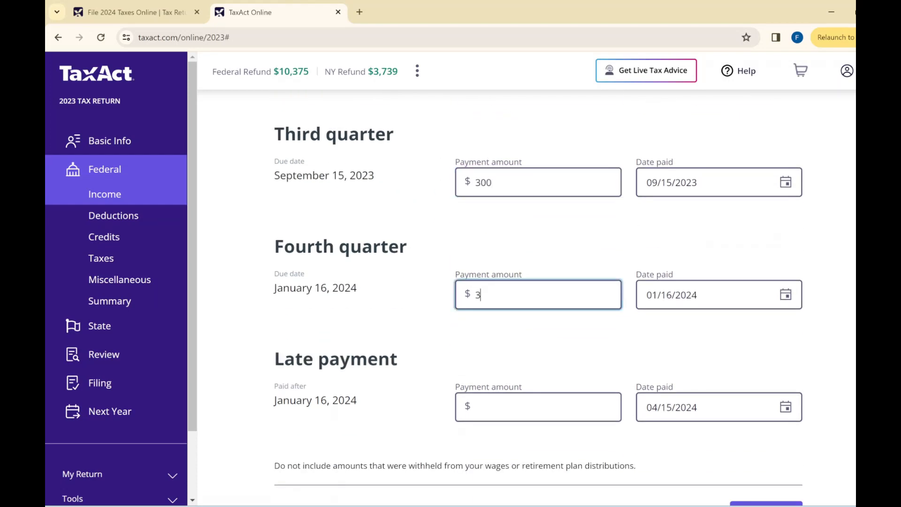
type("00")
scroll(526, 282, "down", 3)
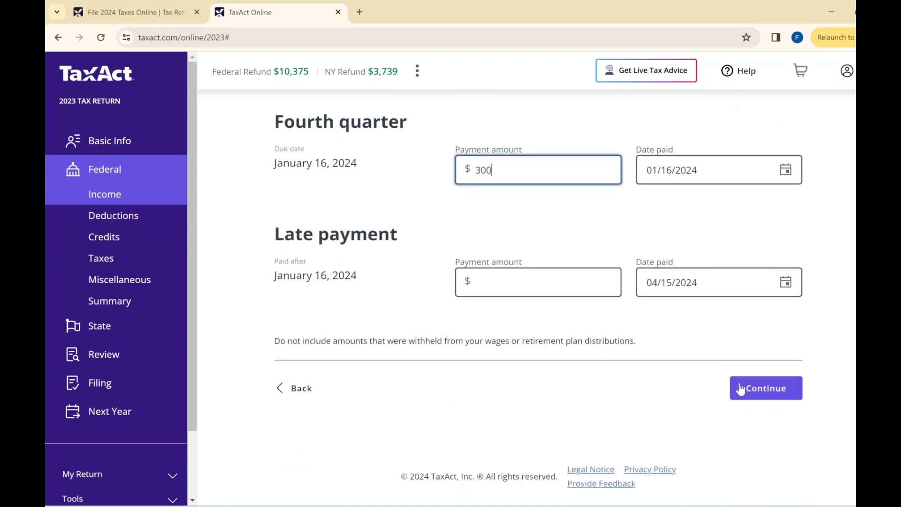
- Submit the federal estimated payments and answer No to both state and local estimated tax payments for 2023
left_click(767, 391)
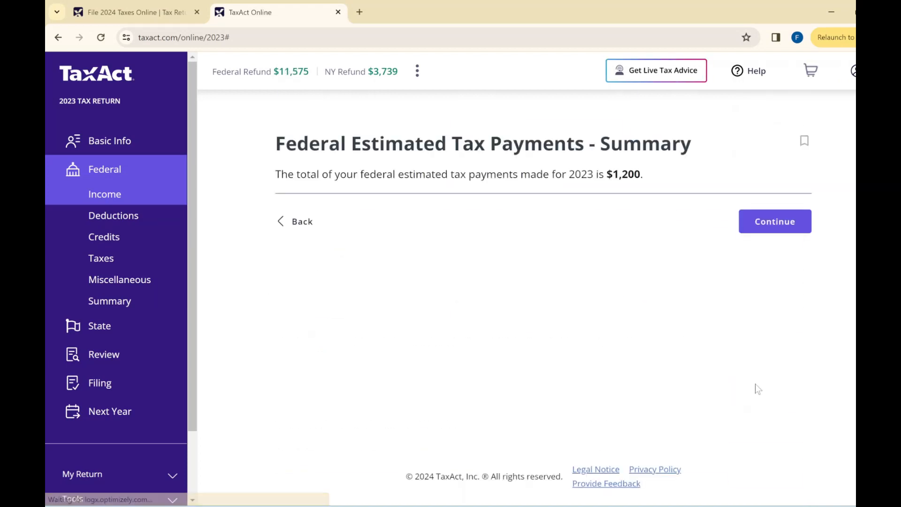
left_click(764, 219)
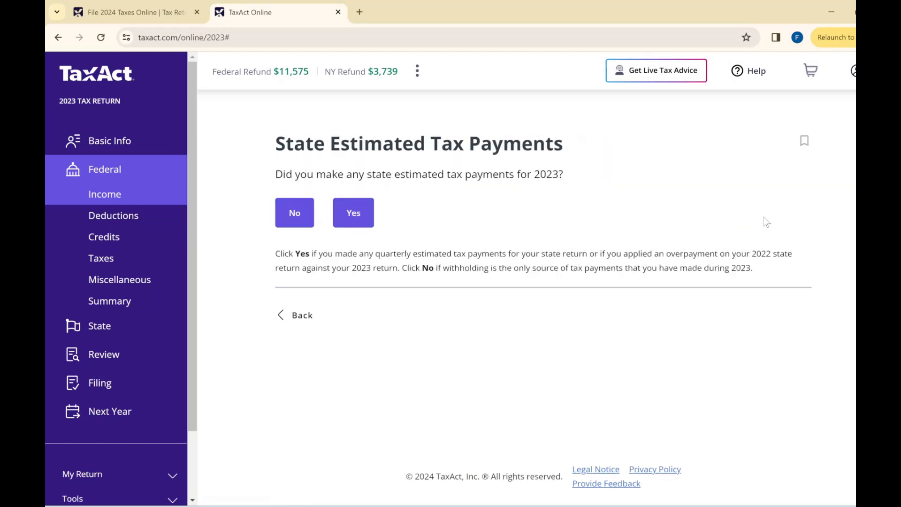
left_click(295, 216)
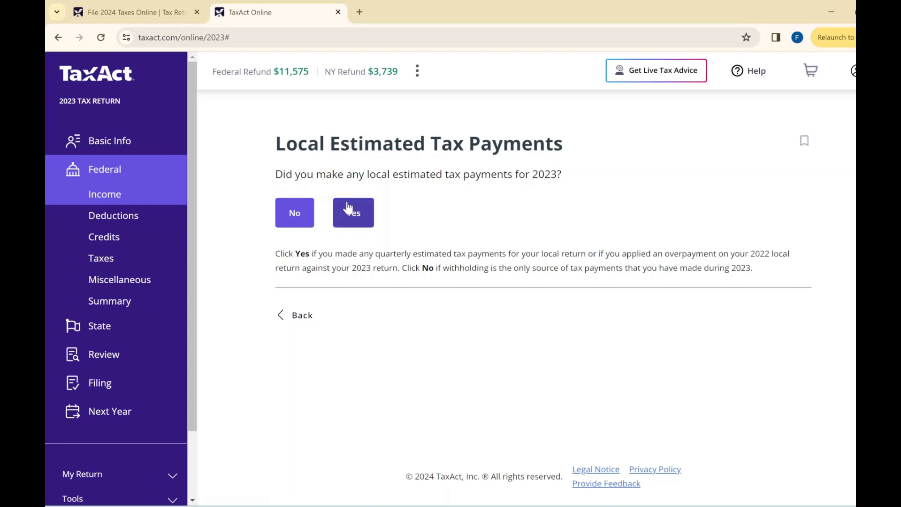
left_click(296, 212)
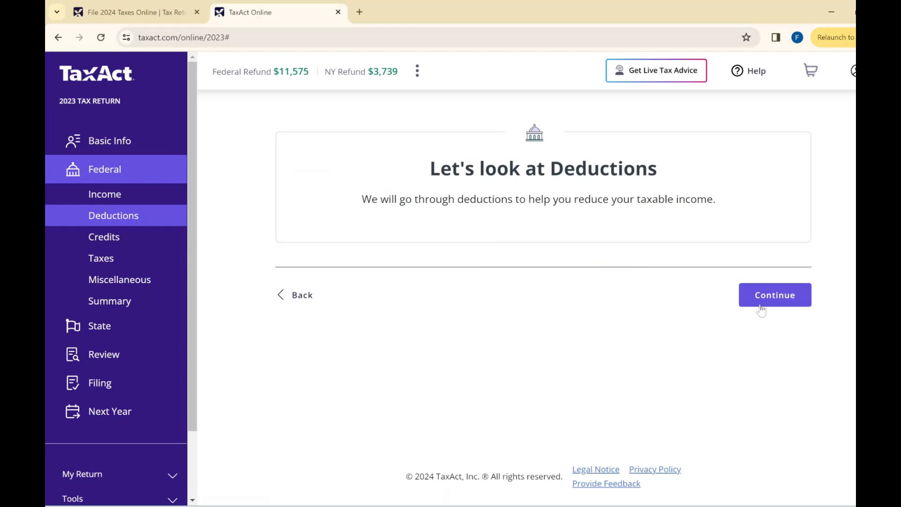
- Begin the Deductions section and skip the Health Savings Accounts topic
left_click(761, 296)
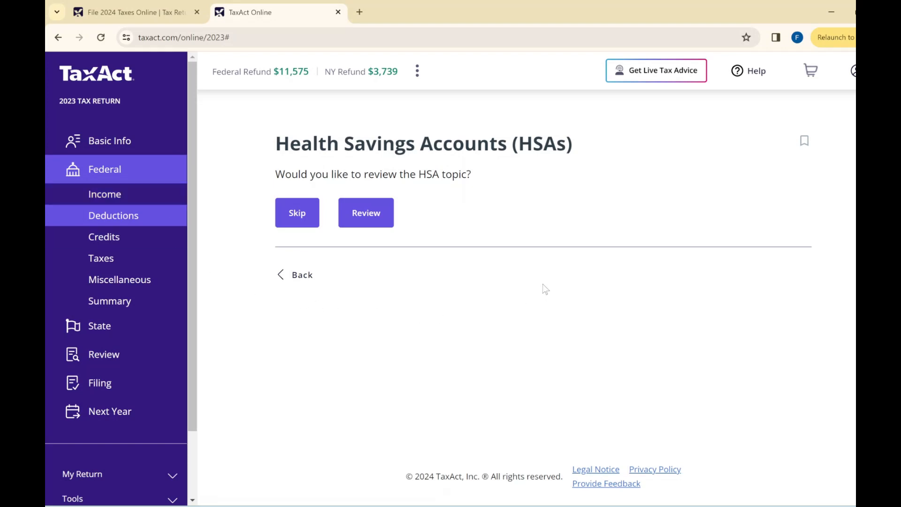
left_click(365, 226)
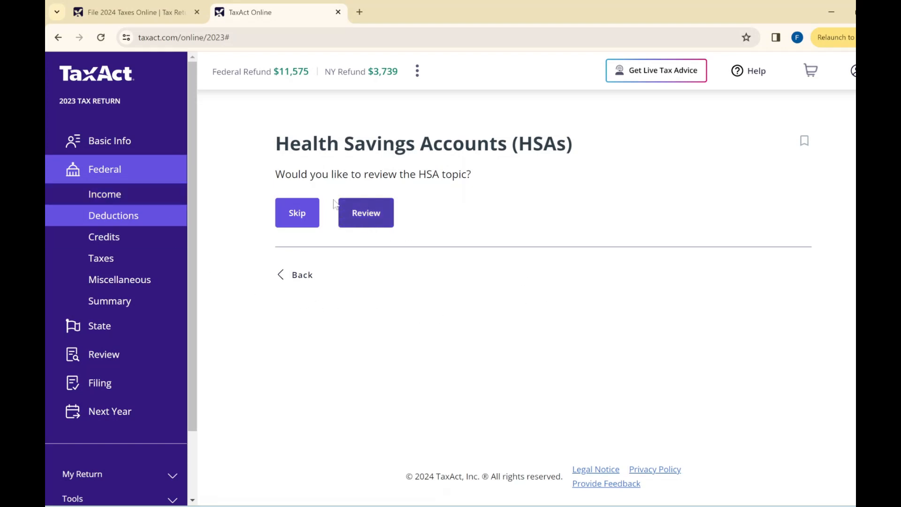
left_click(298, 229)
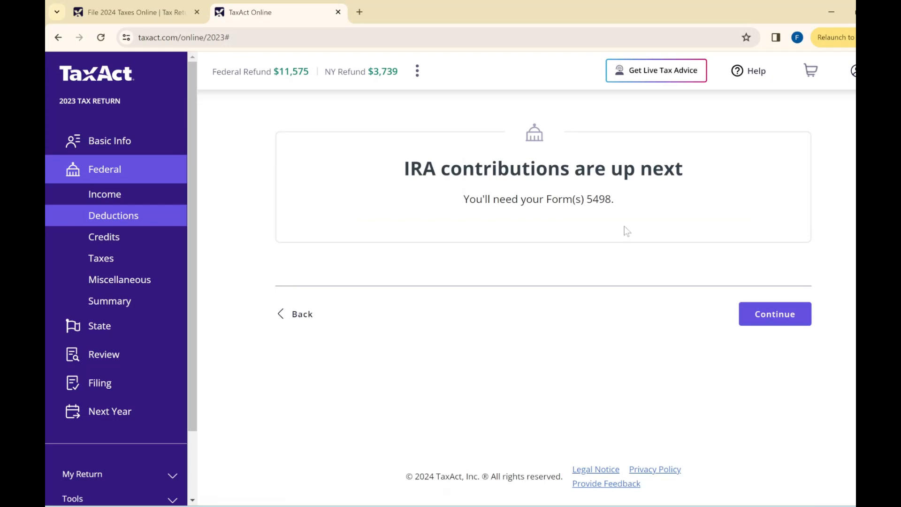
- Select Traditional IRA as the only type of IRA contribution made for 2023
left_click(765, 322)
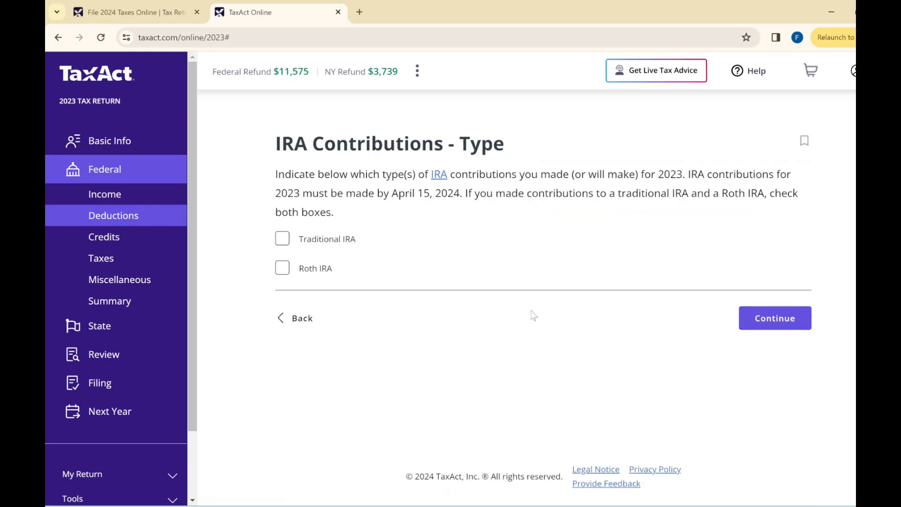
left_click(328, 239)
left_click(778, 328)
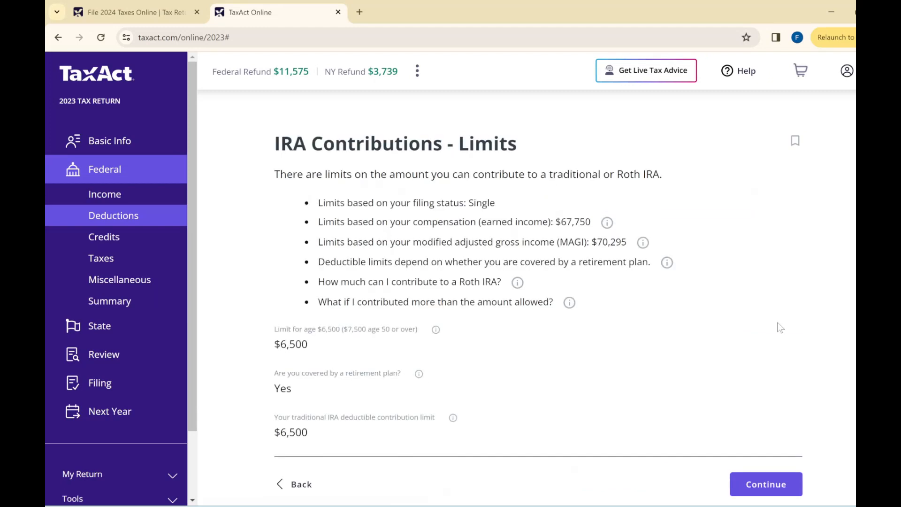
- Review the IRA contribution limits, checking the age-based limit, retirement plan coverage and the traditional IRA deductible limit
scroll(530, 379, "down", 2)
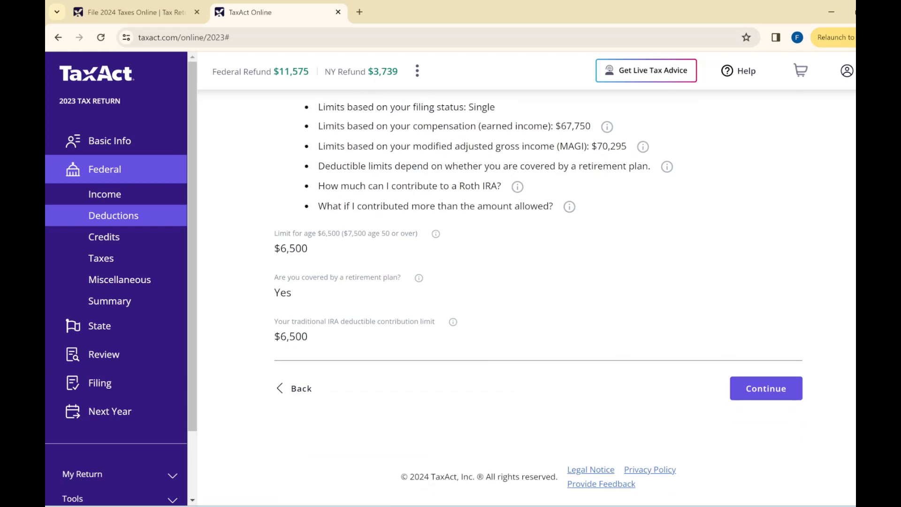
left_click_drag(275, 257, 362, 258)
left_click(388, 321)
left_click_drag(323, 251, 243, 250)
scroll(421, 289, "up", 2)
scroll(441, 286, "down", 1)
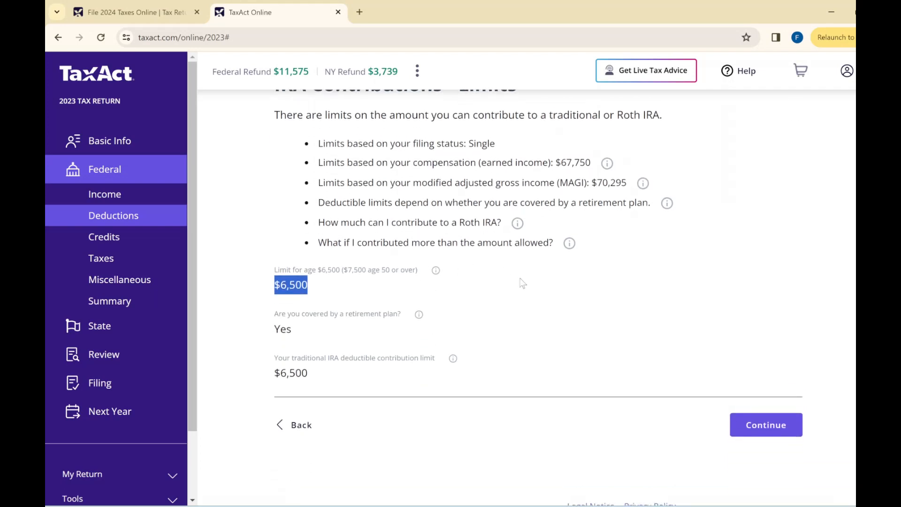
left_click(540, 302)
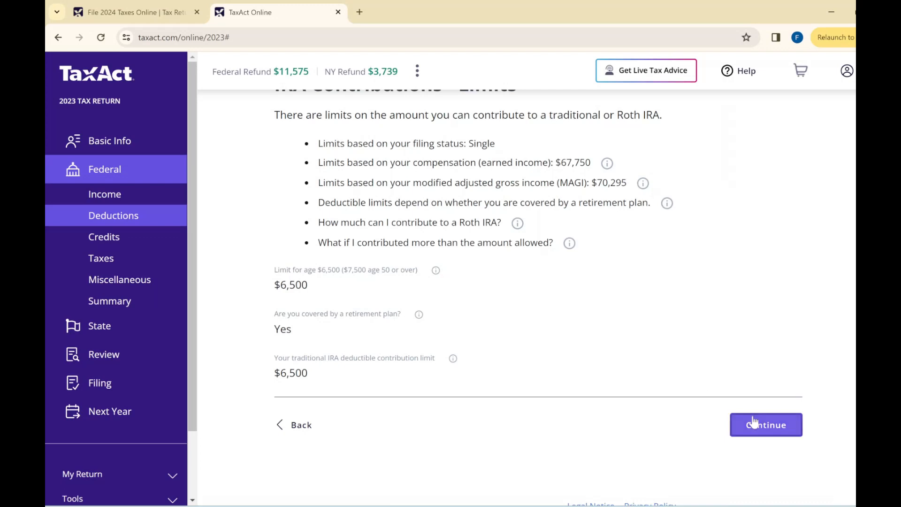
left_click(776, 431)
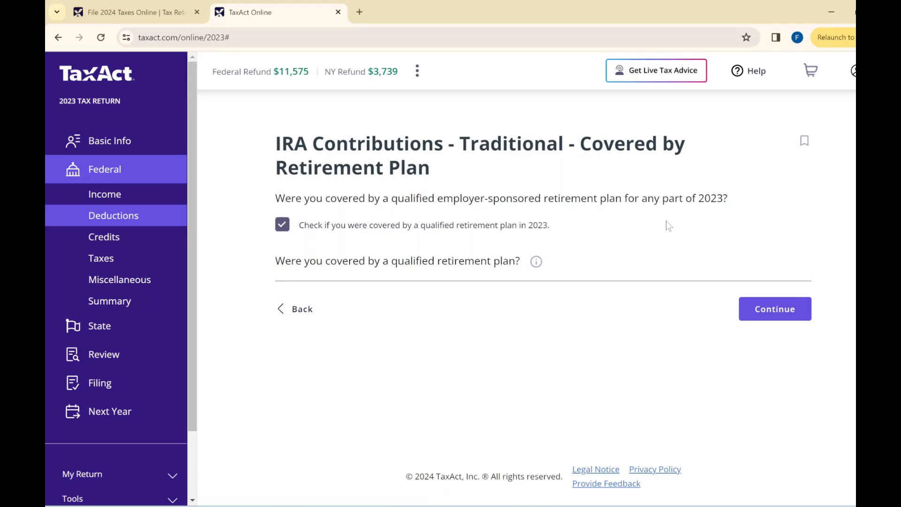
- Keep the employer retirement plan coverage checked and enter $6,500 as traditional IRA deductible contributions, completing the IRA topic
left_click(767, 314)
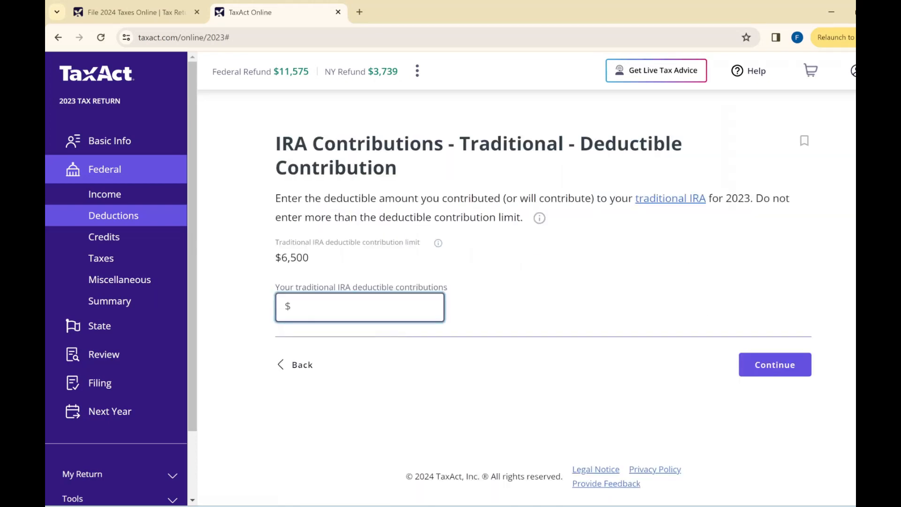
type("6500")
left_click(756, 346)
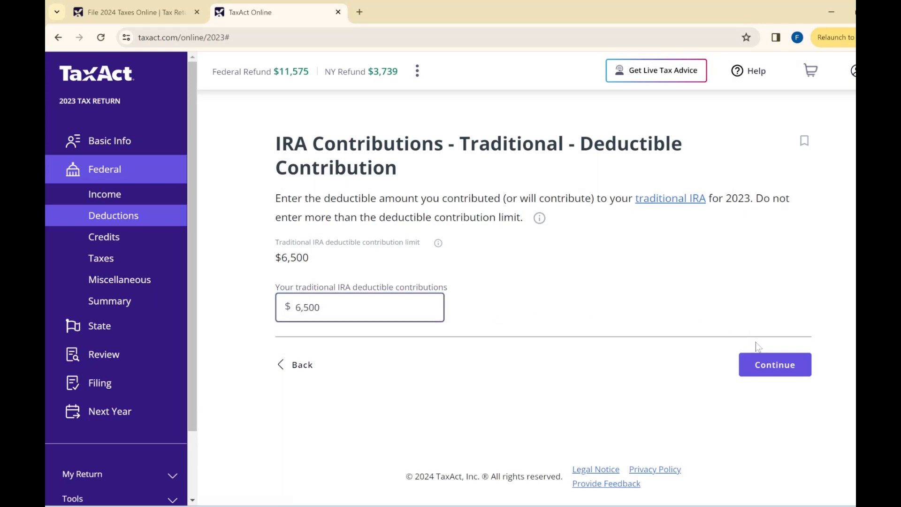
left_click(768, 366)
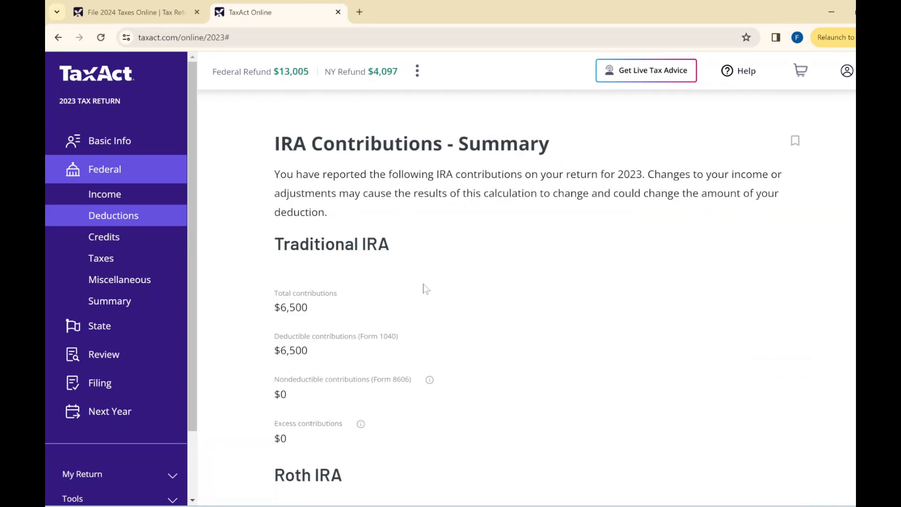
scroll(427, 286, "down", 5)
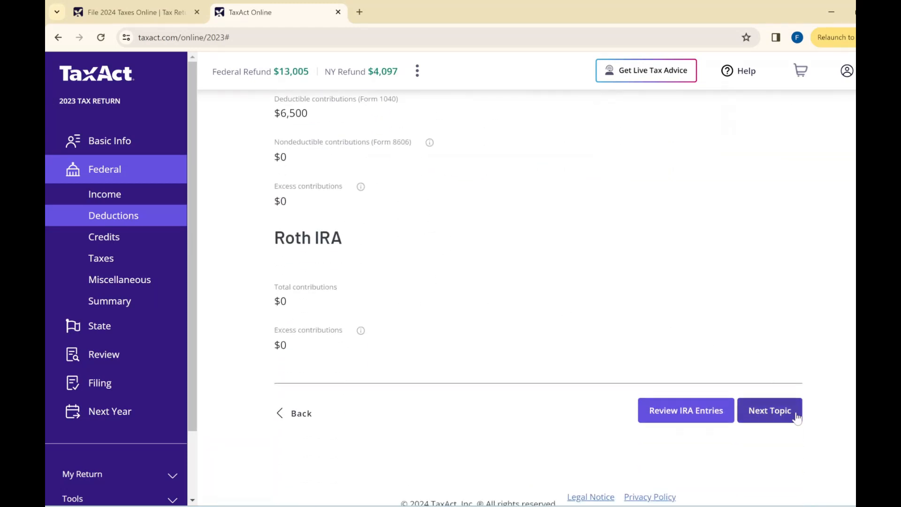
left_click(796, 417)
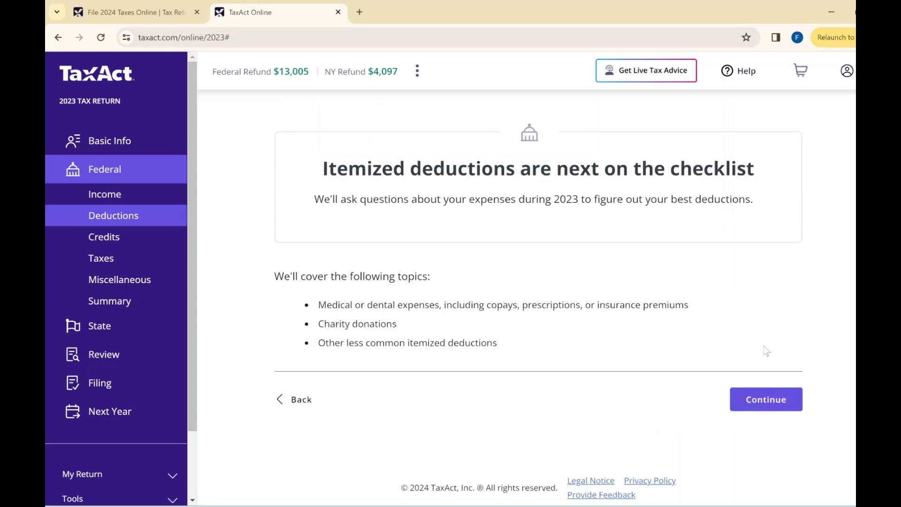
- Start the itemized medical and dental deductions, leaving all medical insurance and long-term care premiums blank
left_click(789, 403)
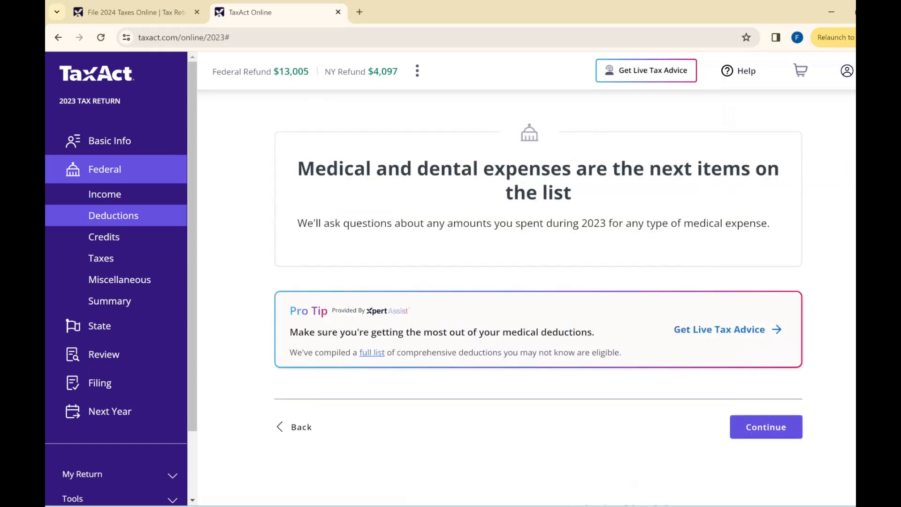
left_click(781, 432)
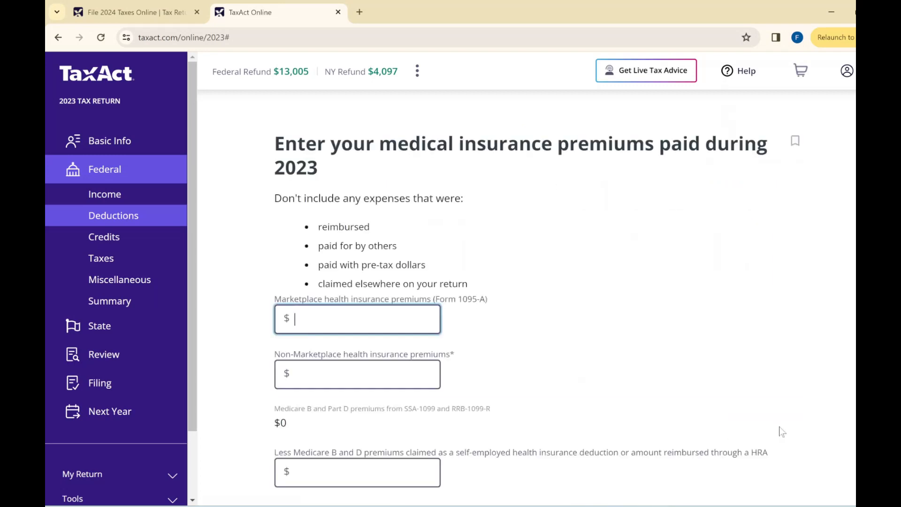
scroll(529, 378, "down", 3)
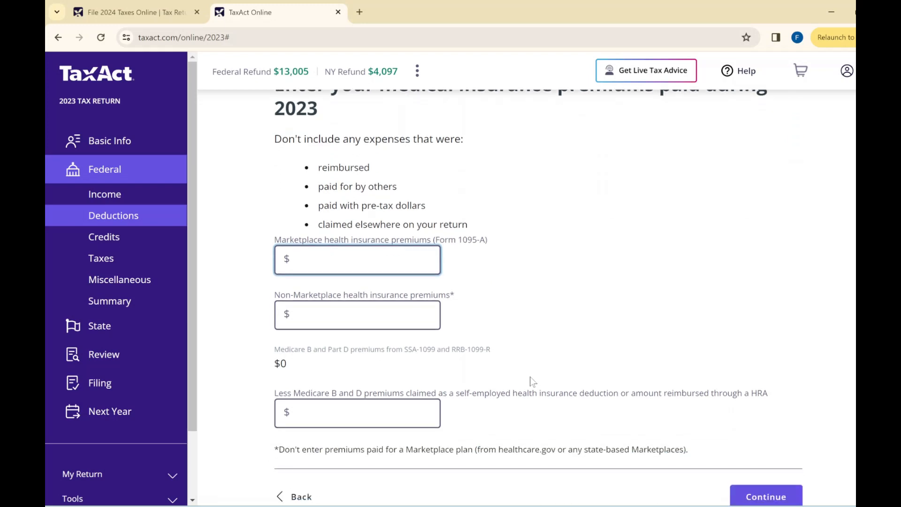
scroll(760, 443, "up", 3)
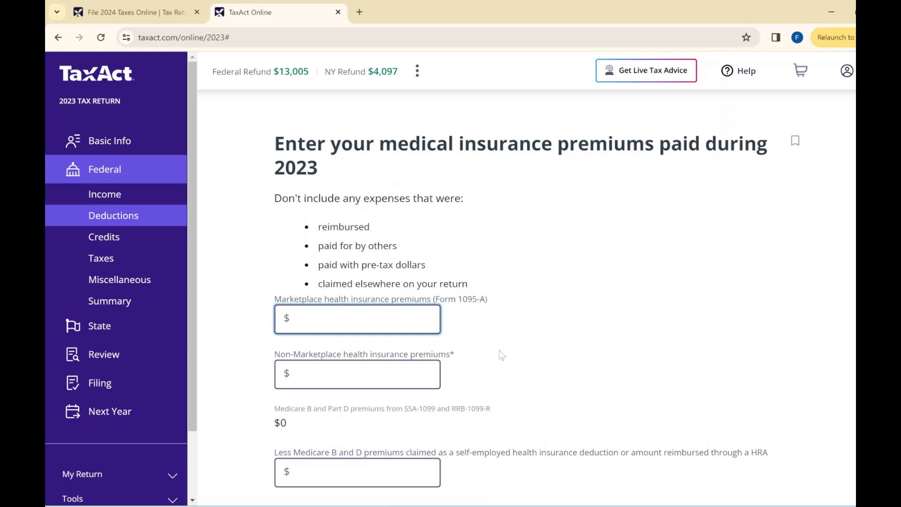
scroll(638, 361, "down", 3)
left_click(756, 393)
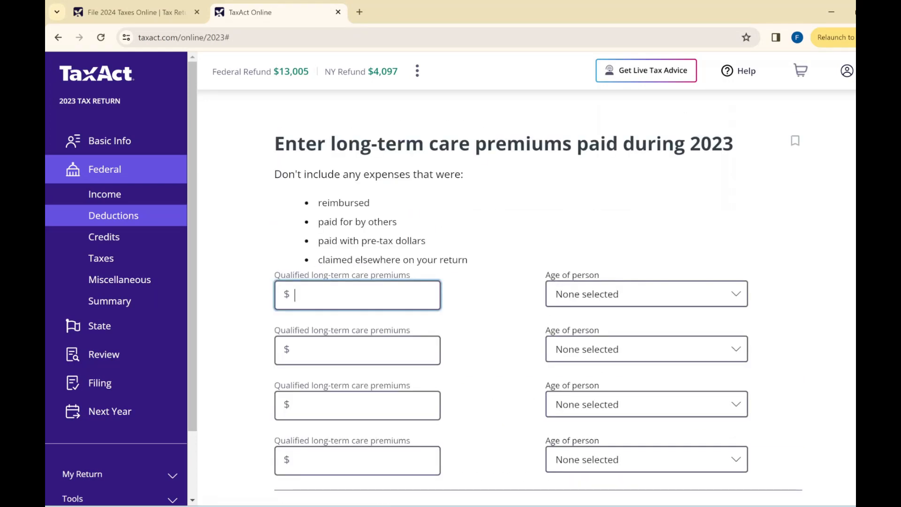
scroll(467, 296, "down", 1)
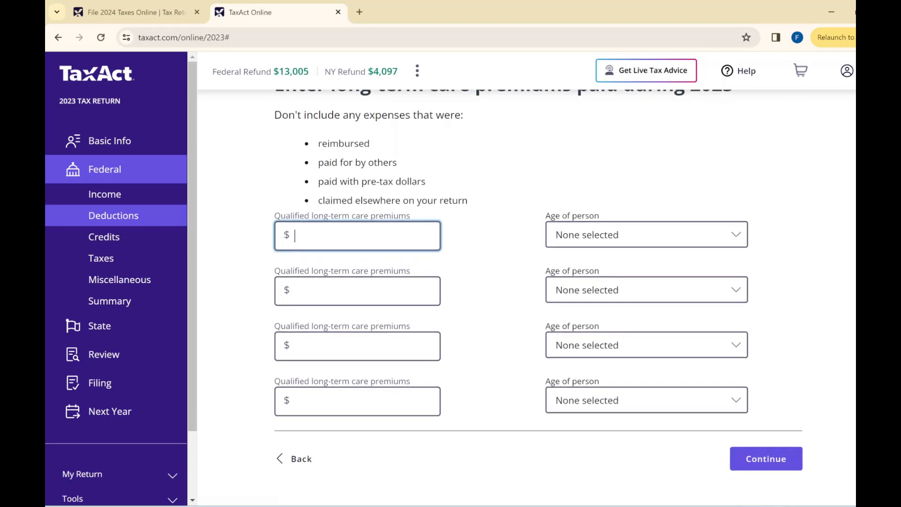
left_click(789, 461)
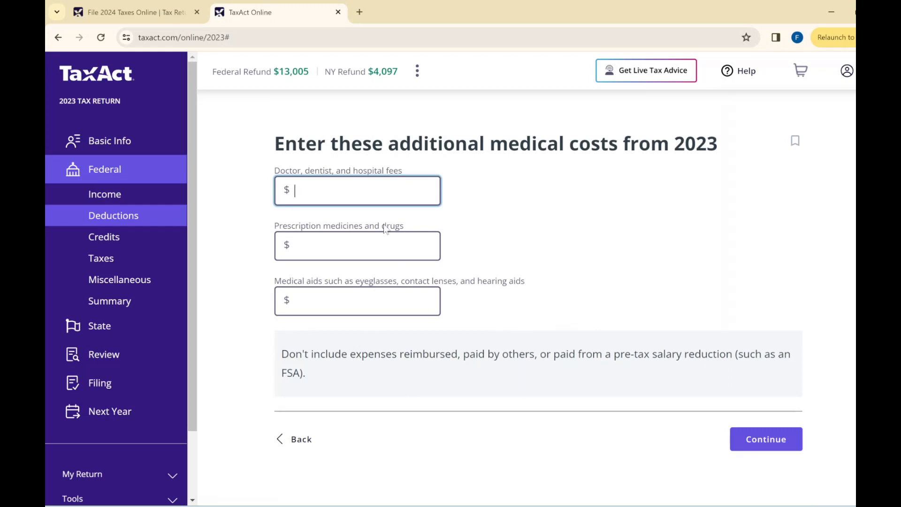
- Enter medical costs of $2,000 for doctor fees, $500 for prescriptions and $300 for medical aids, leaving transportation and other medical expenses blank
scroll(591, 263, "down", 1)
scroll(591, 264, "up", 1)
left_click(339, 253)
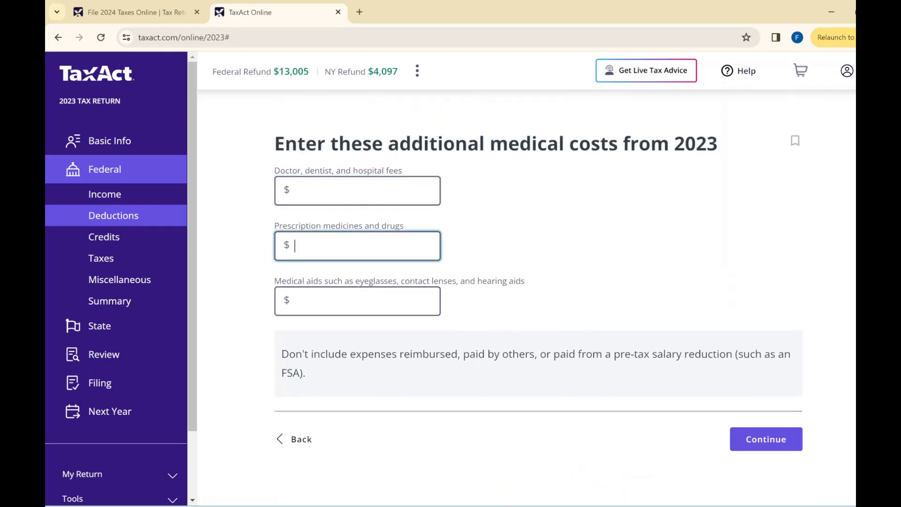
type("500")
key("Tab")
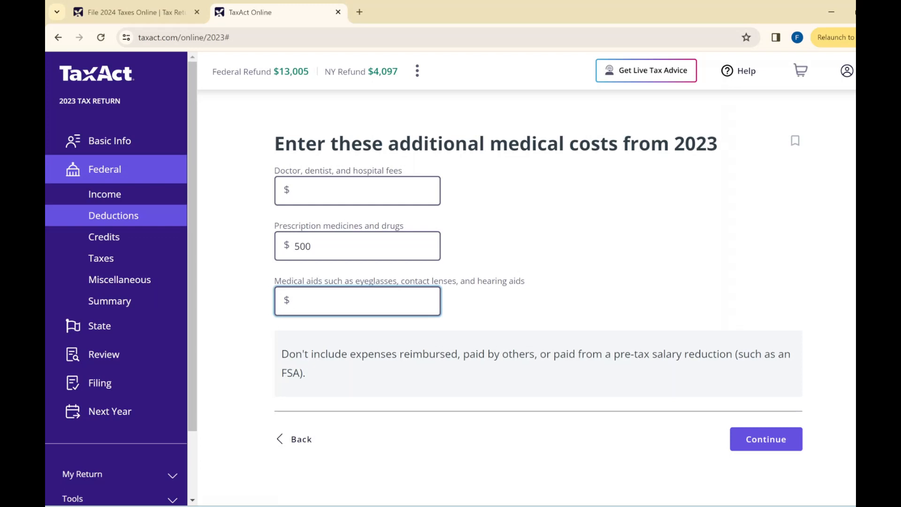
type("3000")
key("BackSpace")
left_click(364, 191)
type("2000")
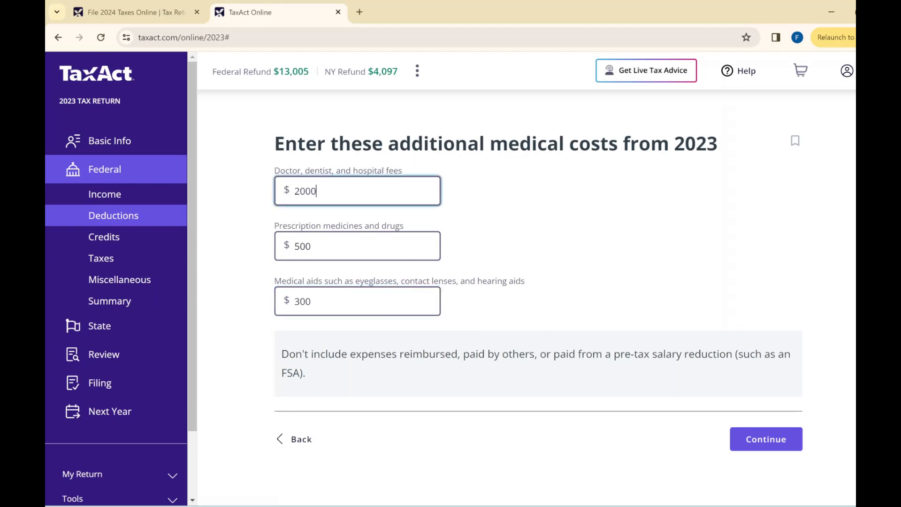
left_click(759, 440)
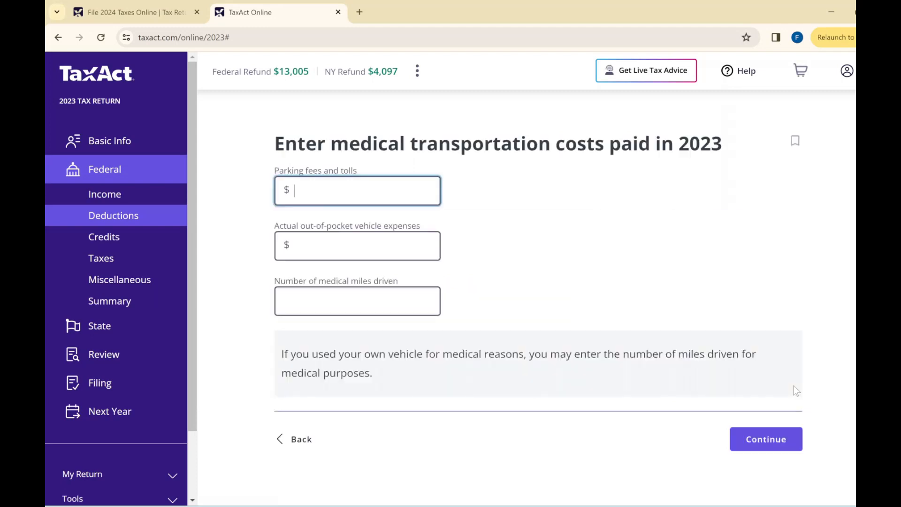
left_click(775, 445)
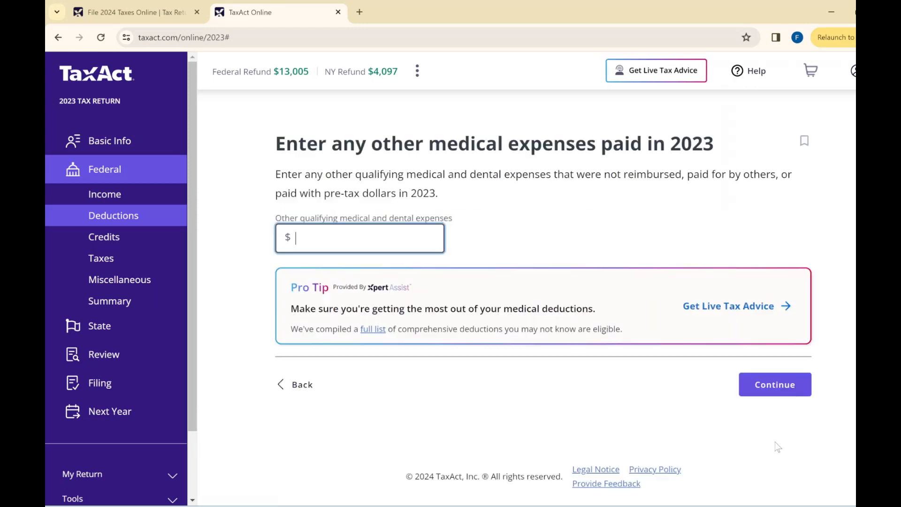
left_click(764, 391)
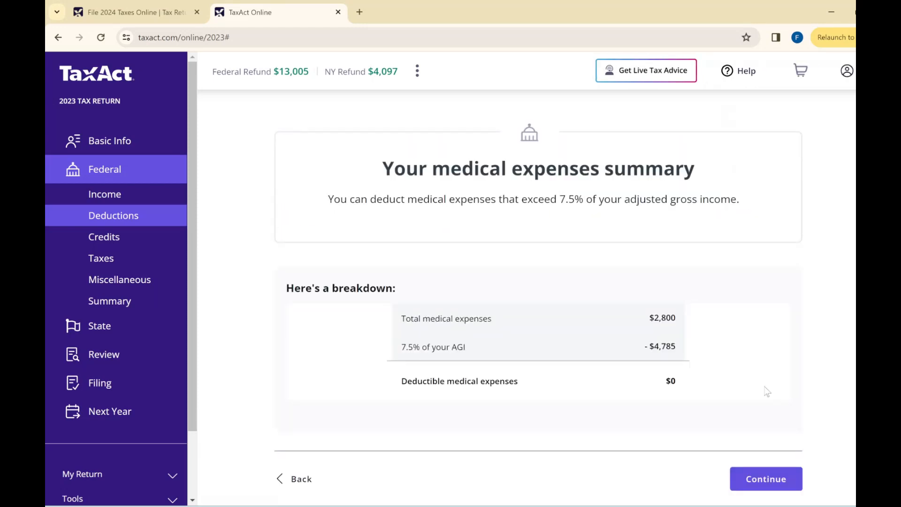
- Examine the medical expenses summary, comparing the total expenses with the 7.5% of AGI threshold and the deductible amount
scroll(717, 393, "down", 1)
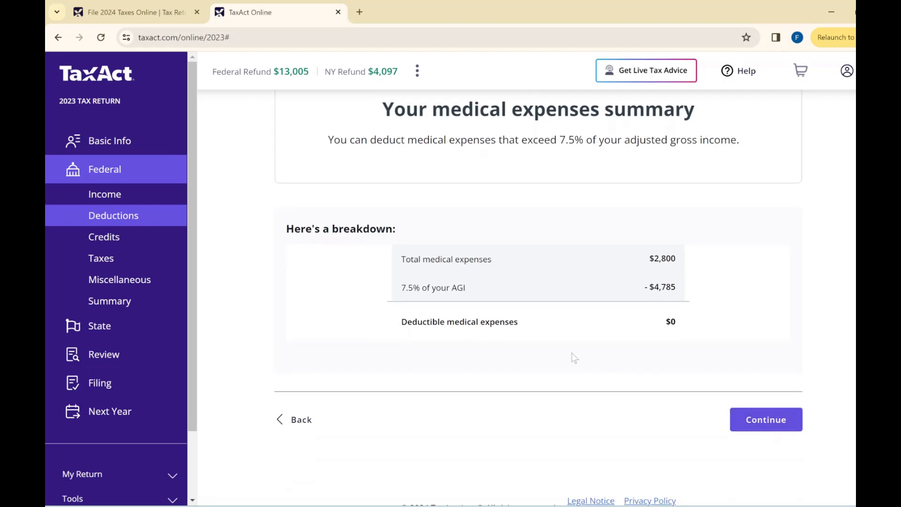
left_click_drag(398, 294, 551, 289)
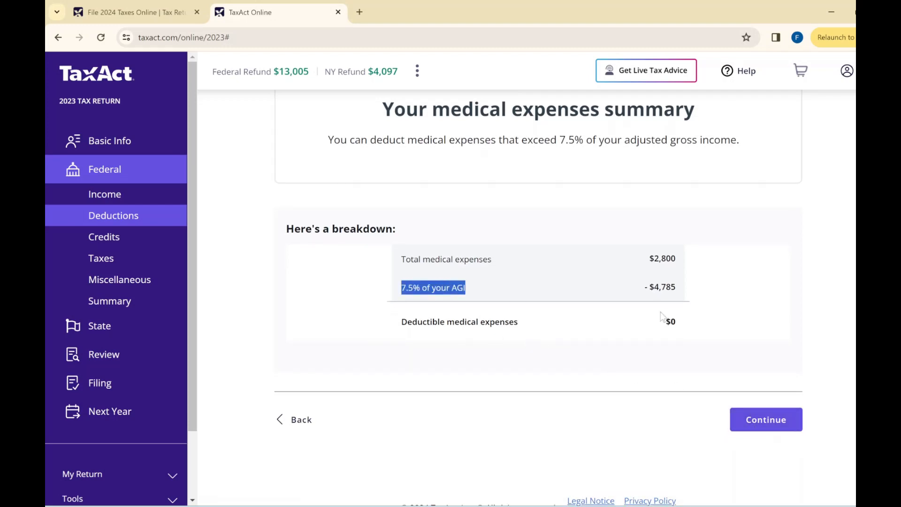
left_click(654, 331)
left_click_drag(654, 331, 684, 330)
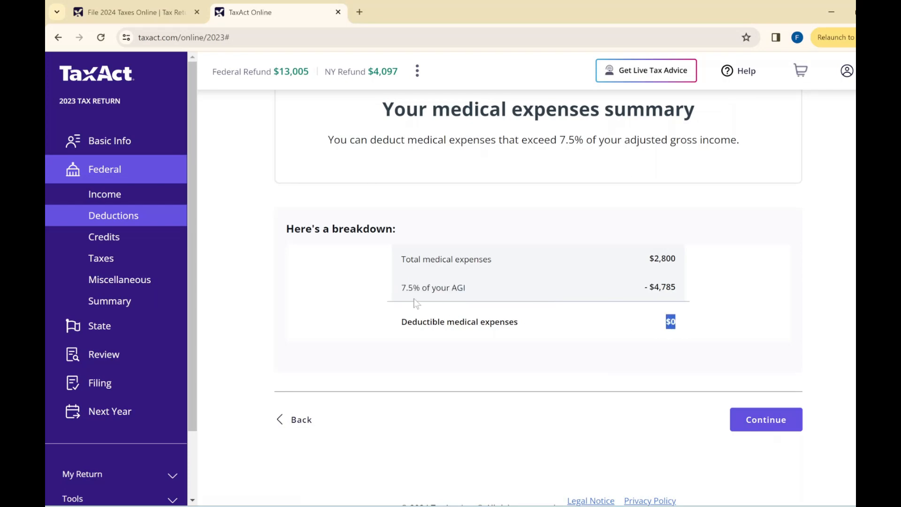
left_click_drag(396, 292, 455, 294)
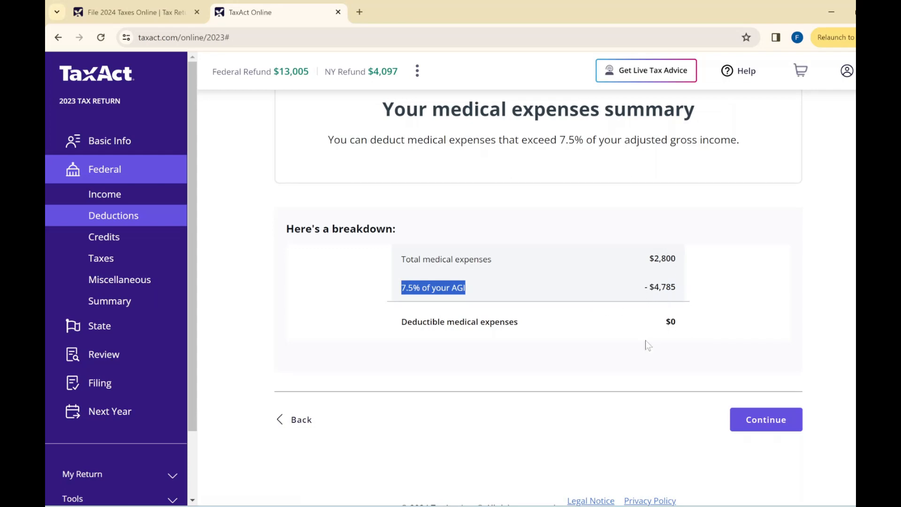
- Start the charity donations topic, leave the volunteer vehicle expenses blank and enter $5,000 as 2023 cash contributions
left_click(757, 420)
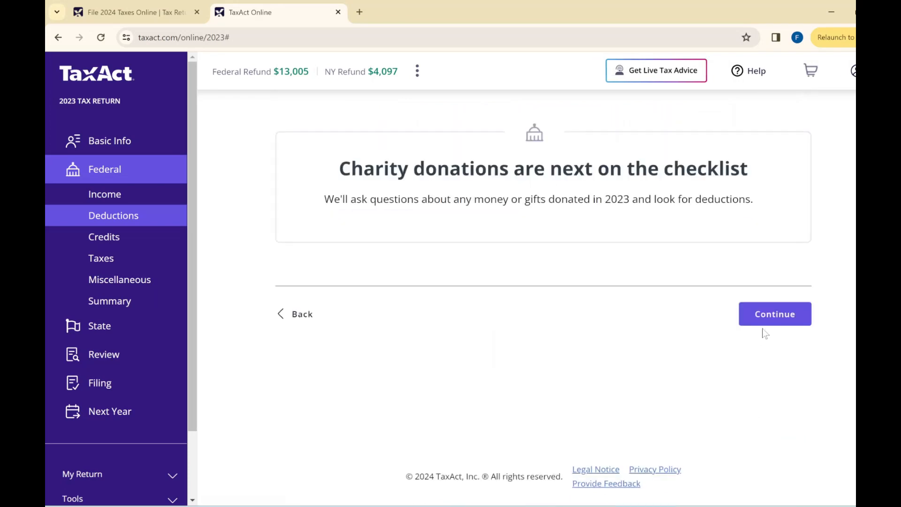
left_click(768, 306)
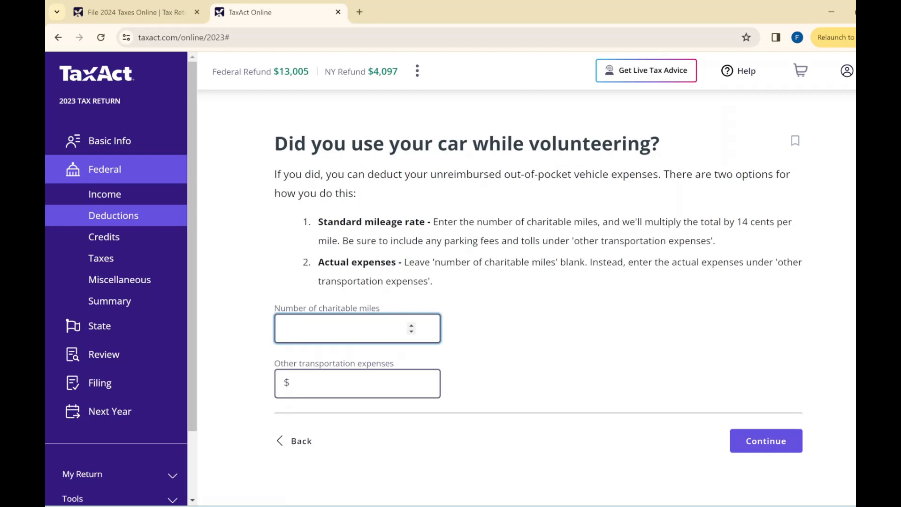
left_click(780, 443)
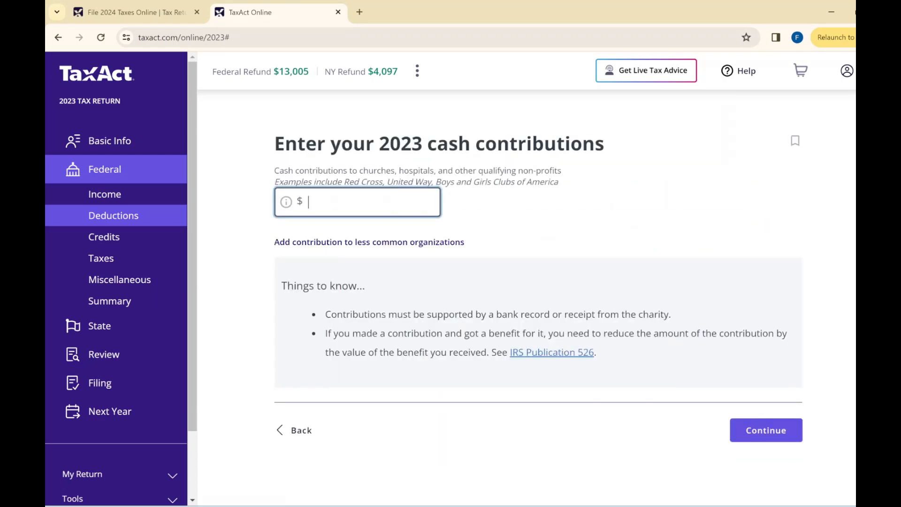
type("5000")
left_click(754, 430)
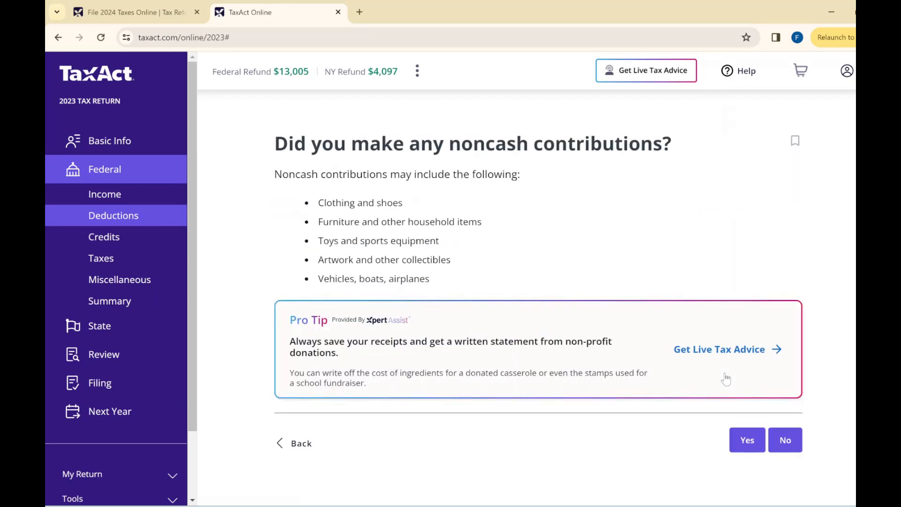
- Answer No to noncash contributions and to contribution limitations or carryovers, completing the charitable contributions summary
left_click(777, 442)
left_click(778, 442)
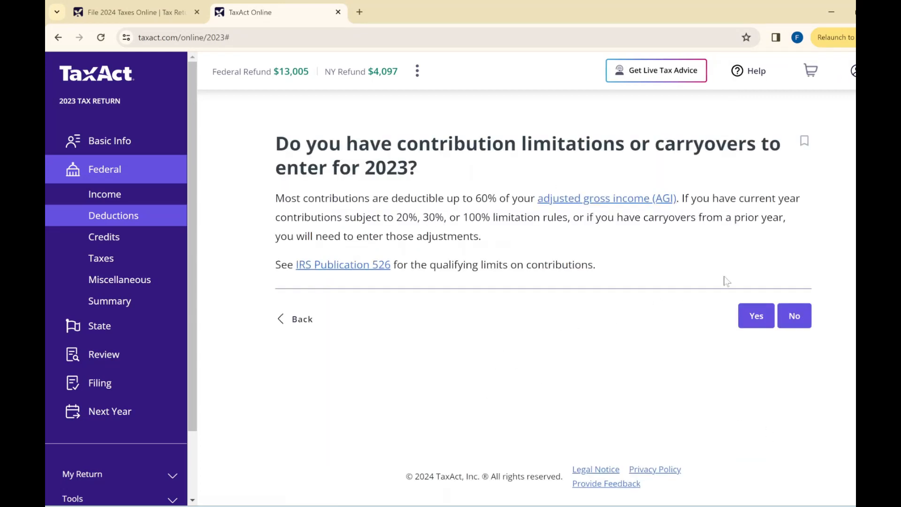
left_click(794, 316)
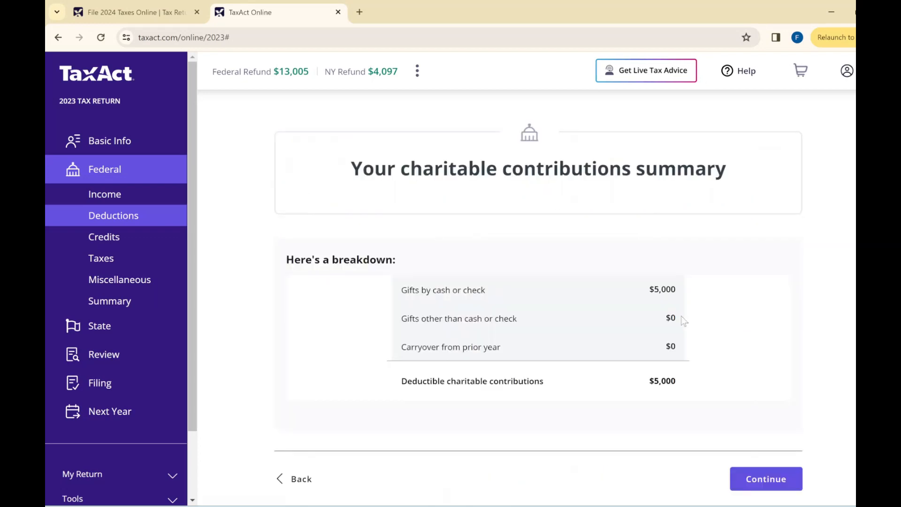
left_click(761, 478)
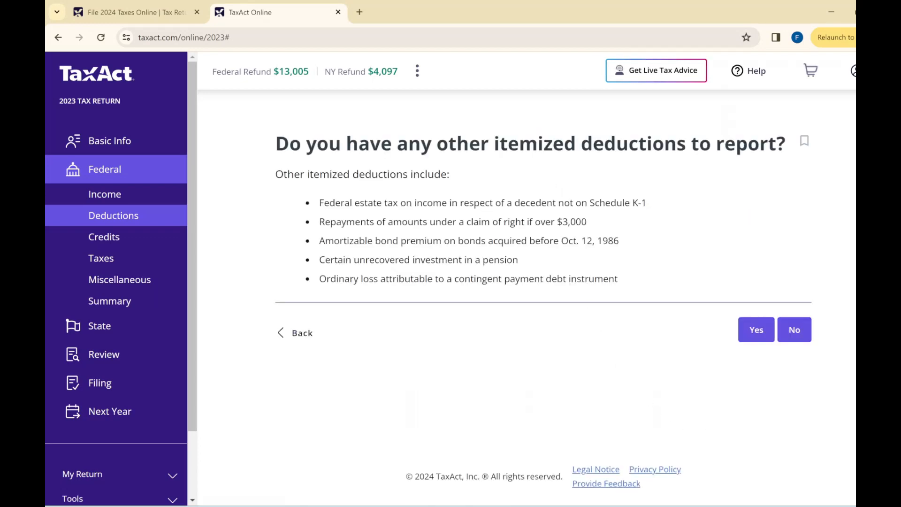
- Answer No to other itemized deductions and read how the itemized total compares with the standard deduction
left_click(794, 329)
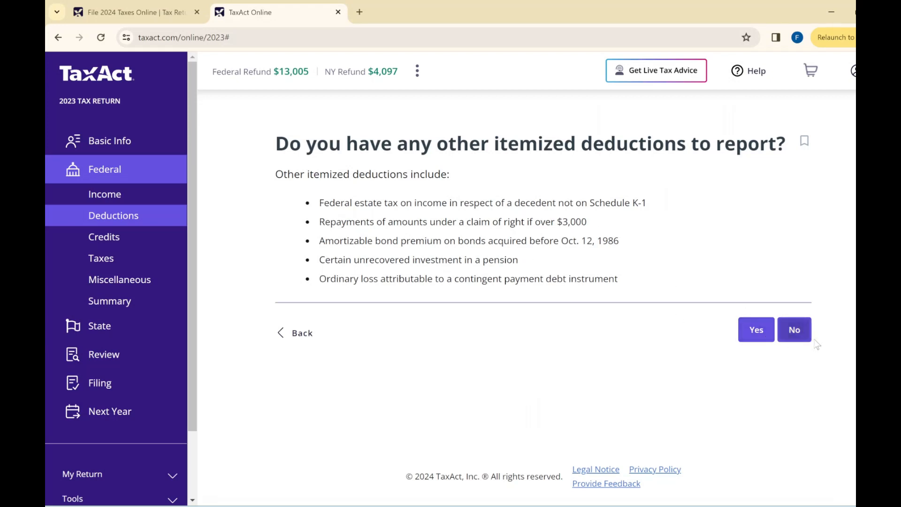
left_click(795, 330)
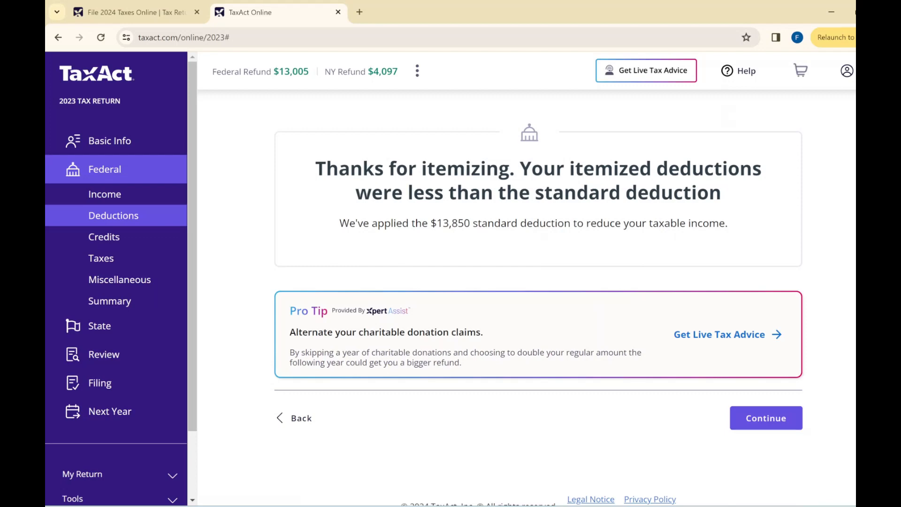
left_click_drag(628, 168, 721, 194)
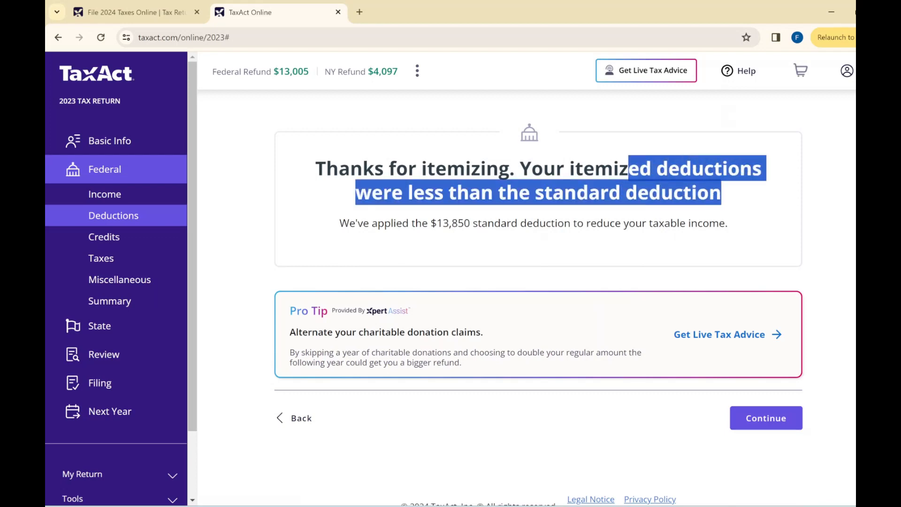
left_click(684, 219)
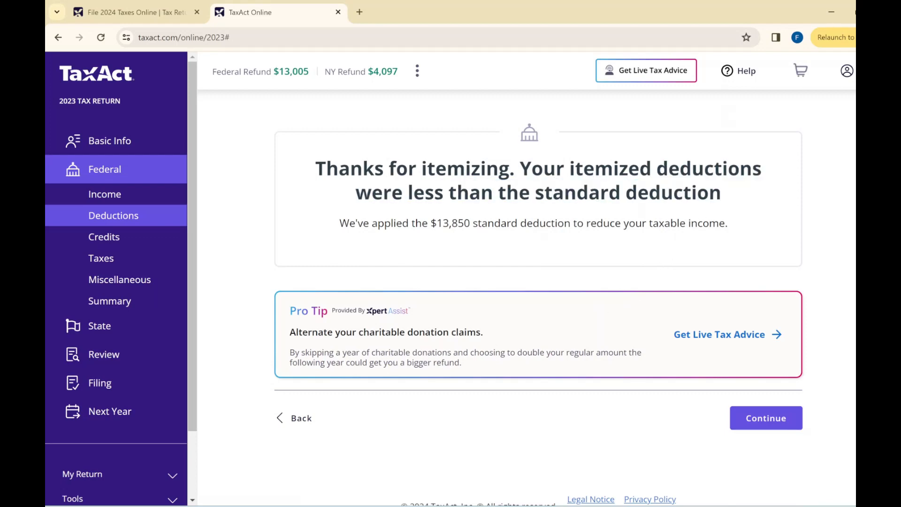
- Return to the other itemized deductions question and examine the deduction types and amounts it can report, leaving every amount blank
left_click(304, 422)
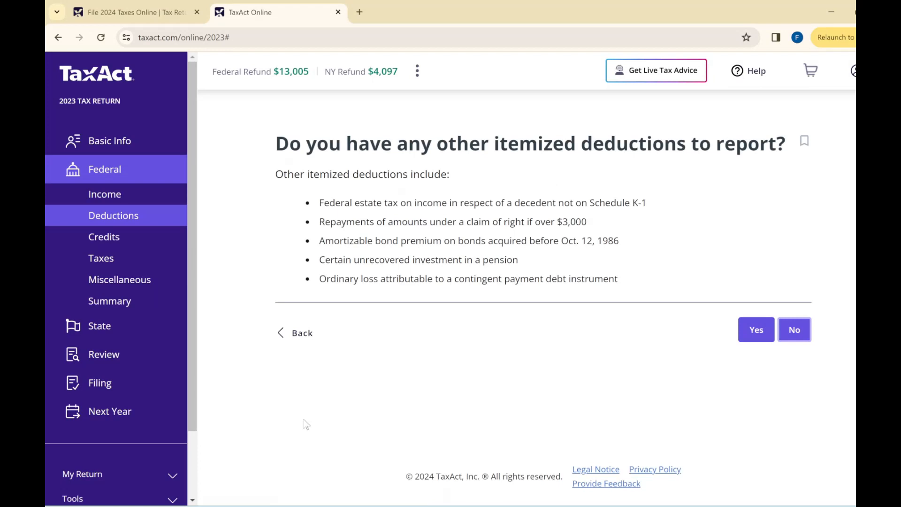
left_click_drag(359, 202, 479, 203)
left_click(480, 204)
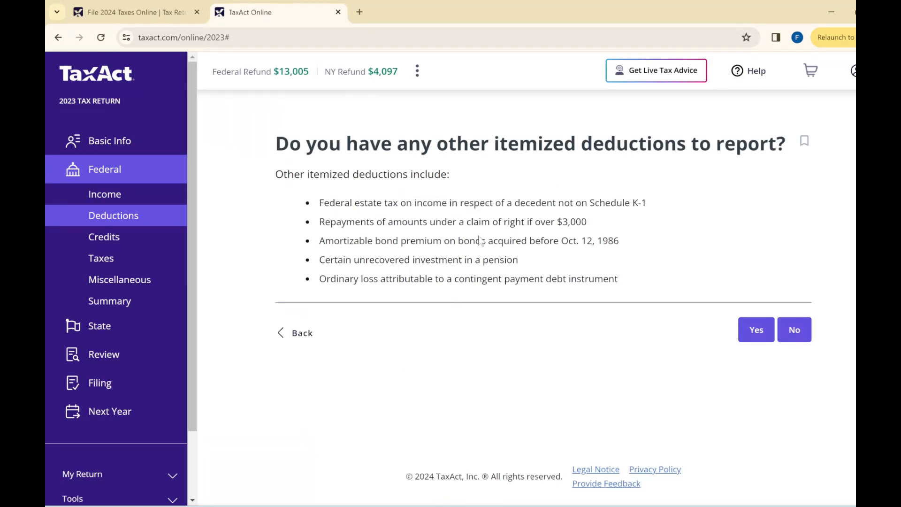
left_click(756, 332)
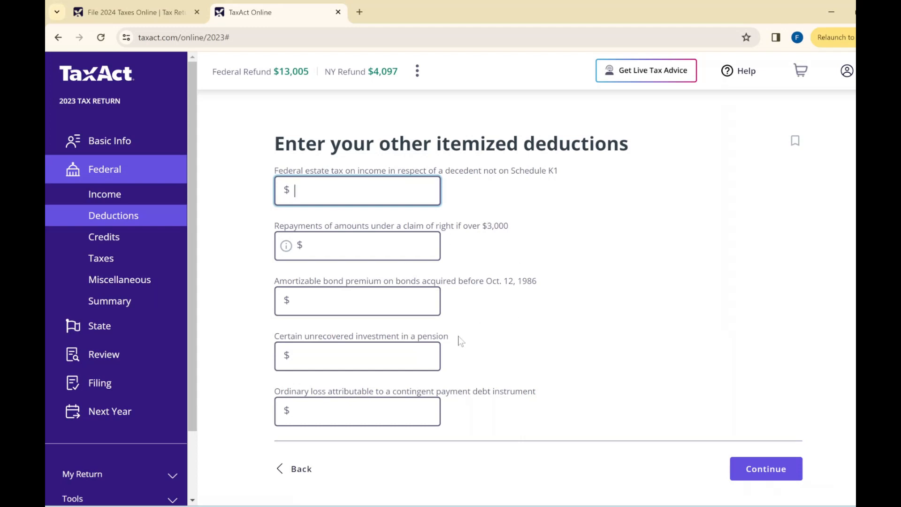
scroll(460, 341, "down", 1)
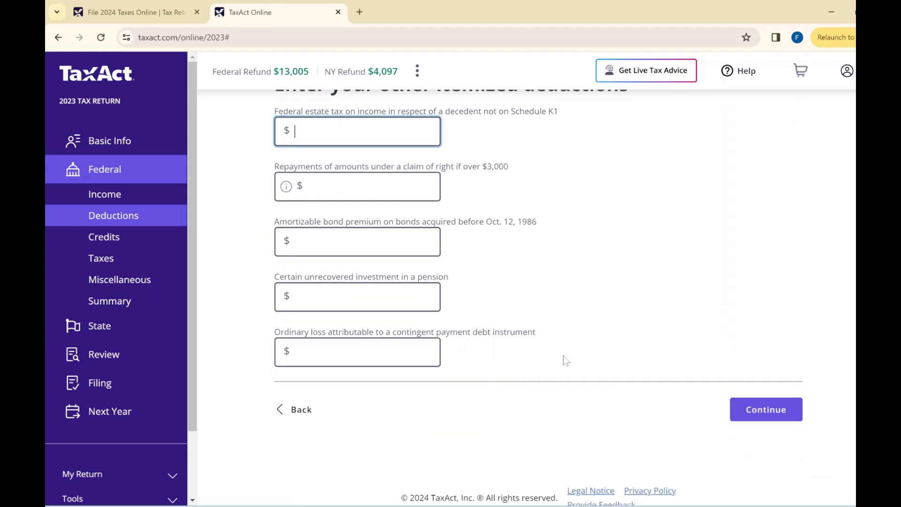
scroll(498, 376, "up", 1)
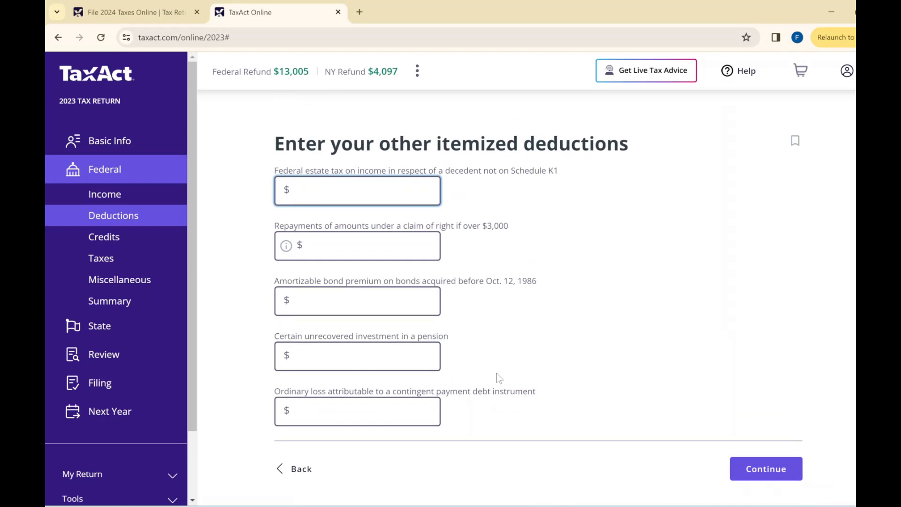
scroll(396, 388, "down", 1)
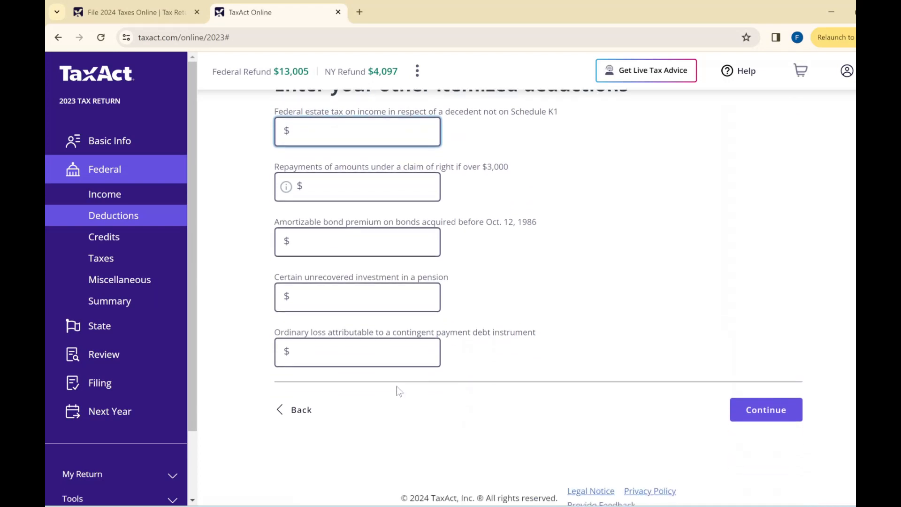
left_click(307, 412)
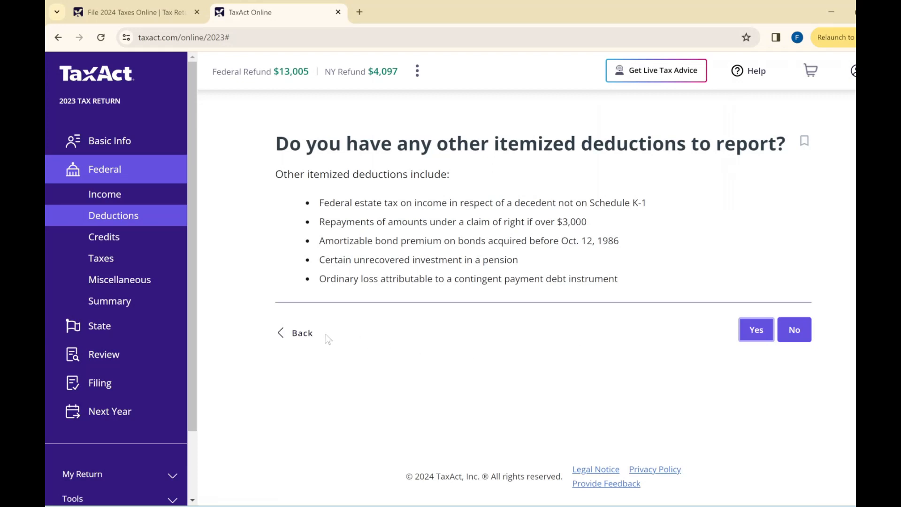
- Go back through the charitable contribution pages to the topic's introduction, reviewing the answers and amounts without changing them
left_click(296, 334)
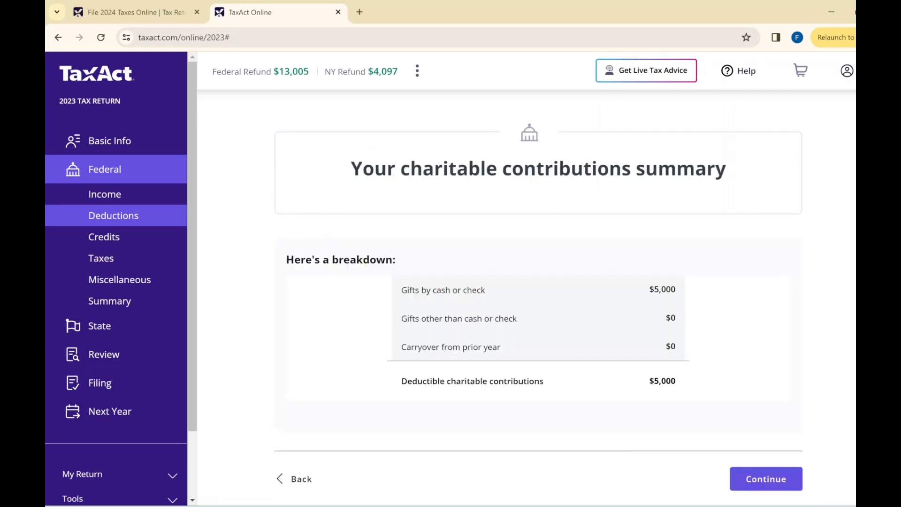
scroll(319, 331, "down", 2)
left_click(299, 390)
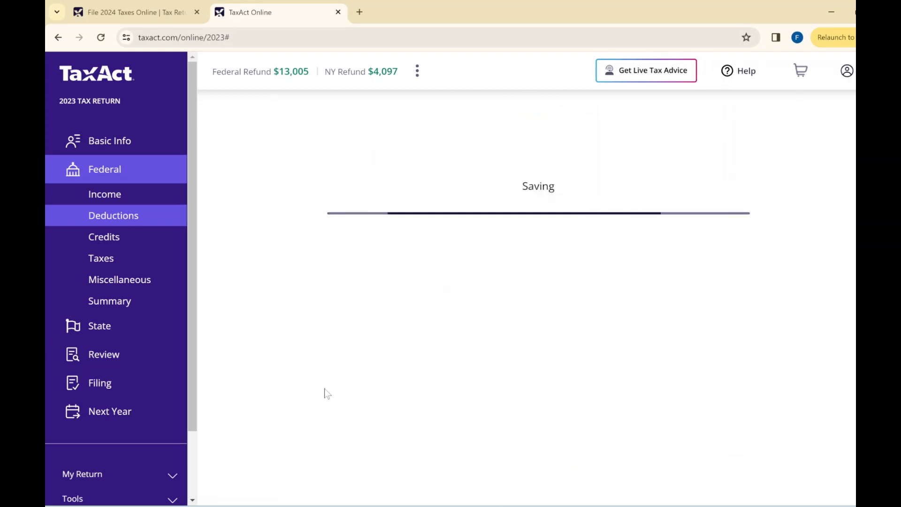
left_click(308, 326)
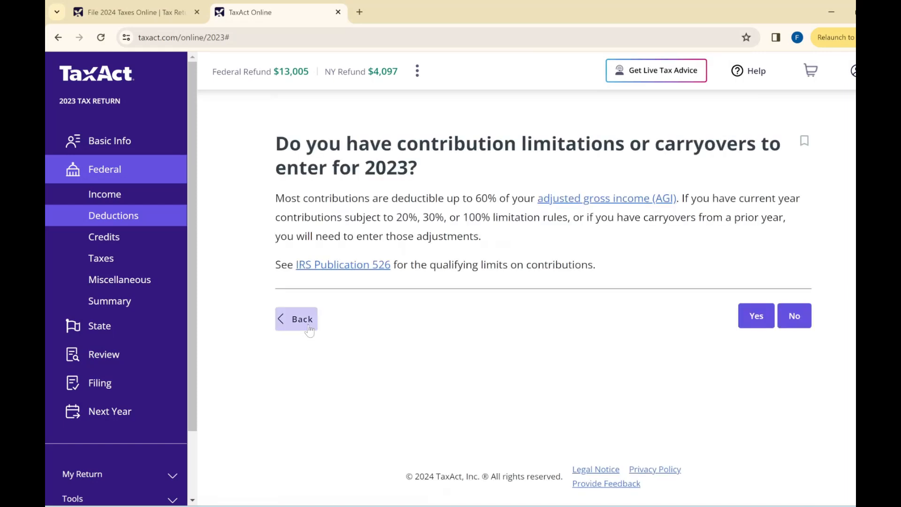
scroll(415, 333, "down", 2)
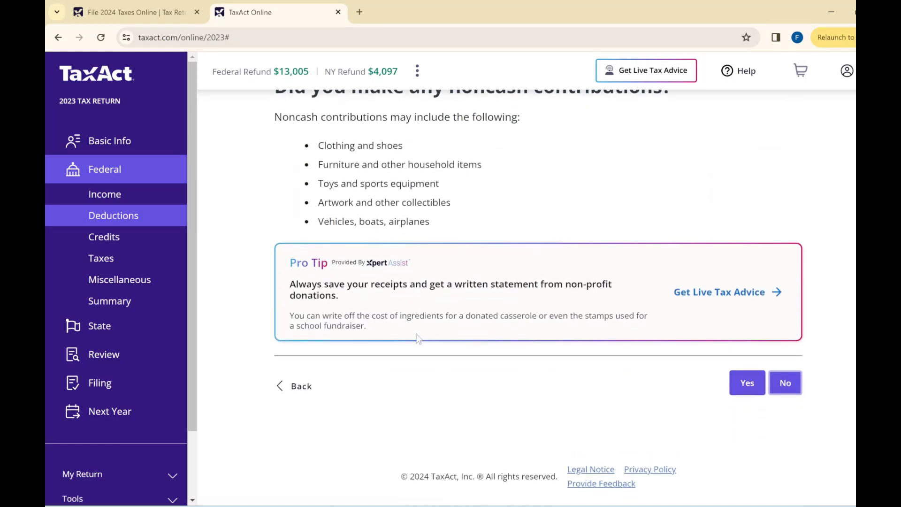
left_click(292, 389)
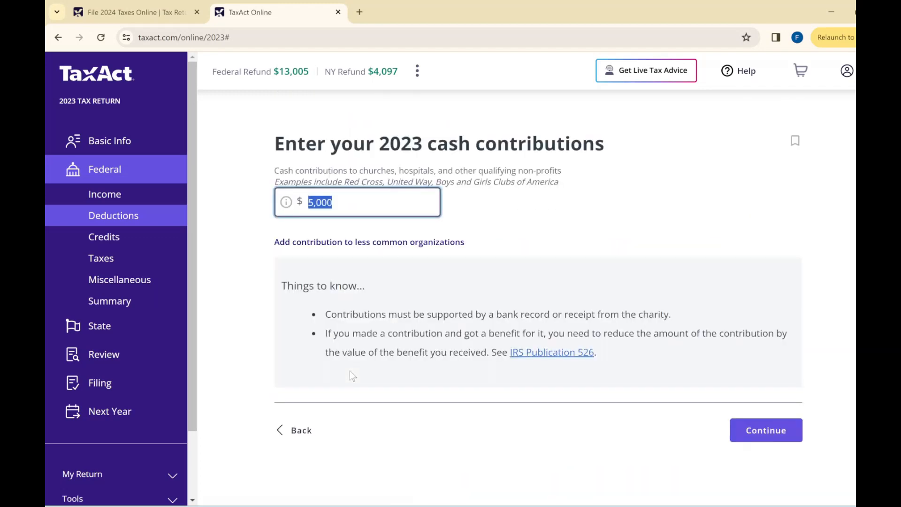
left_click(283, 431)
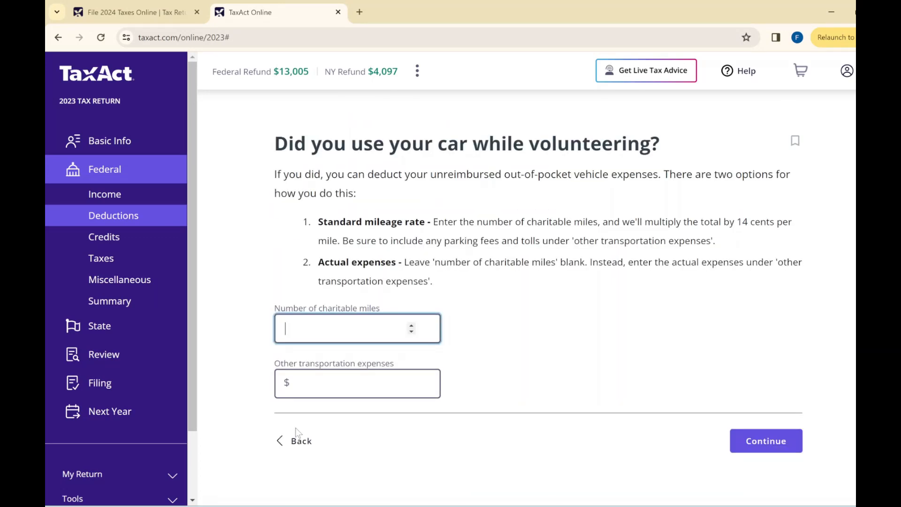
left_click(300, 440)
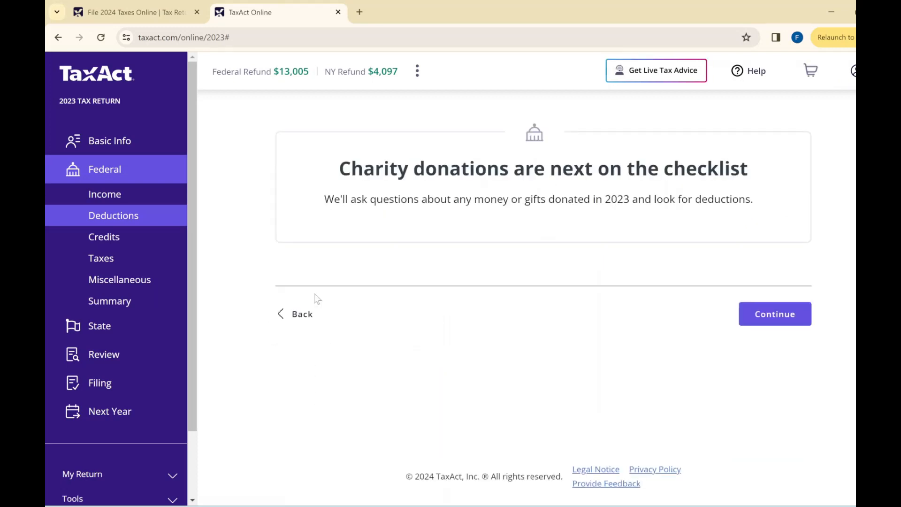
- Go back through the medical expense pages, reviewing the entered costs and blank premiums, to the introduction of the itemized deductions
left_click(300, 318)
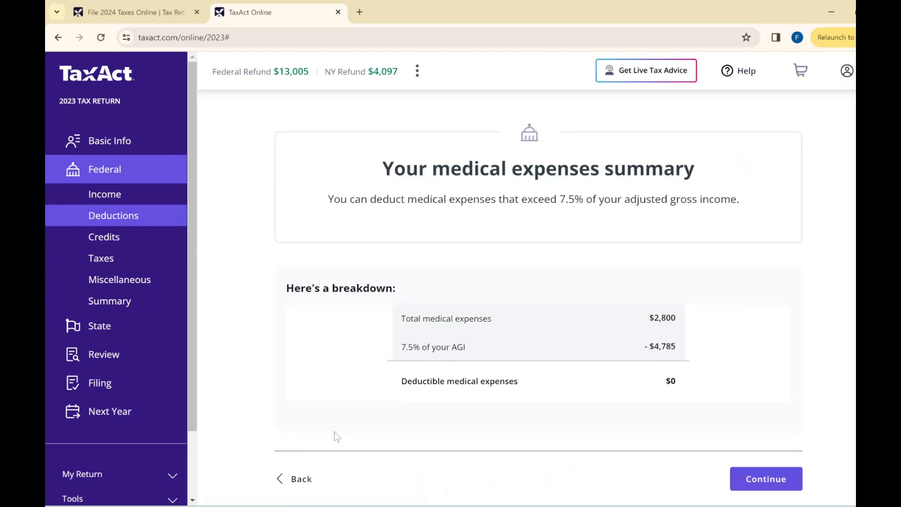
left_click(301, 479)
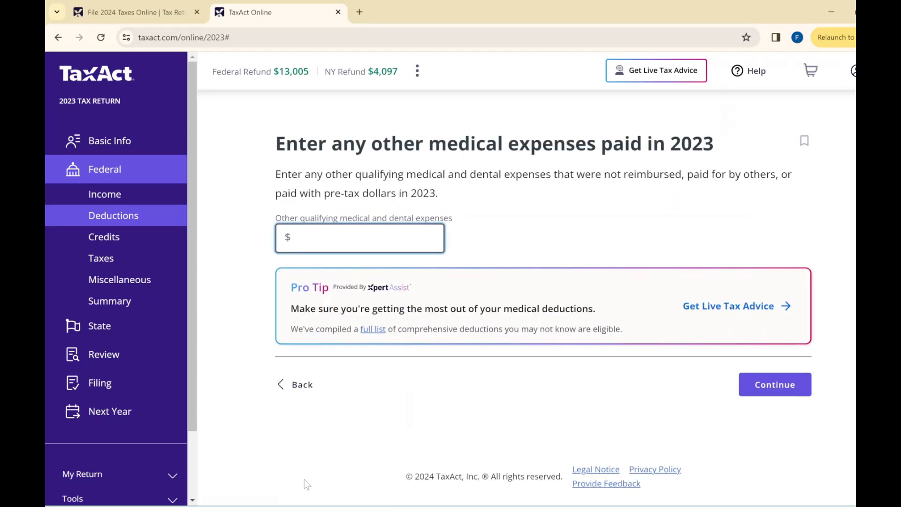
left_click(301, 389)
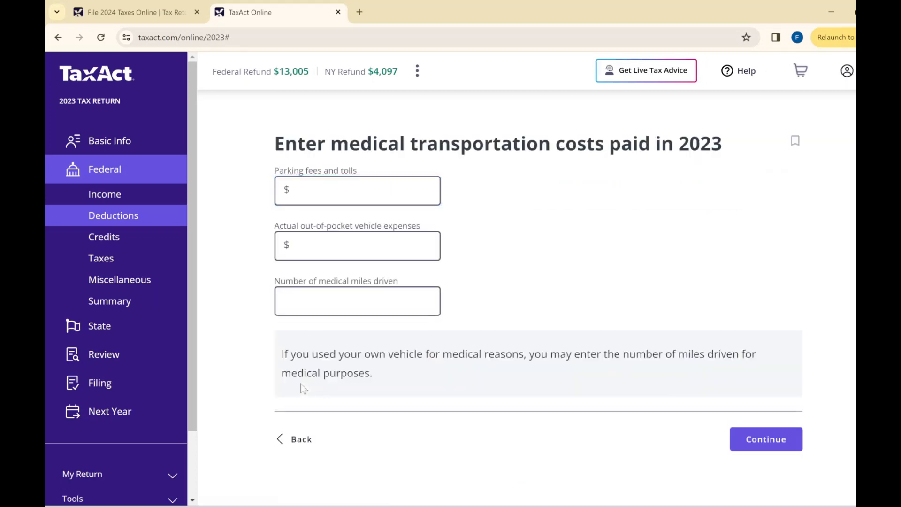
left_click(297, 438)
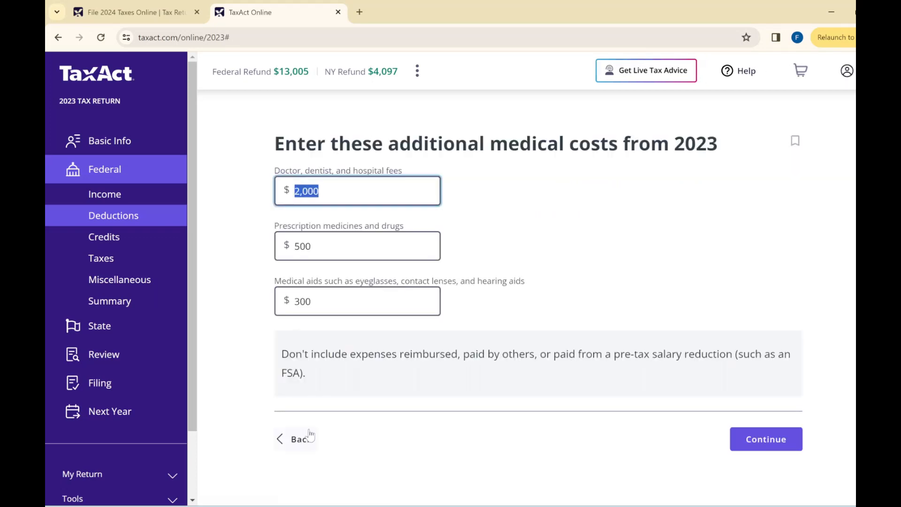
left_click(302, 439)
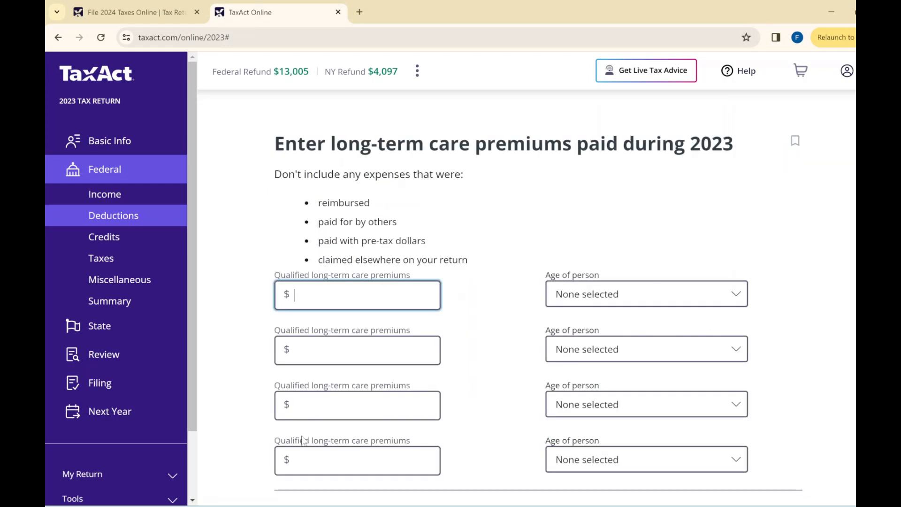
scroll(300, 422, "down", 3)
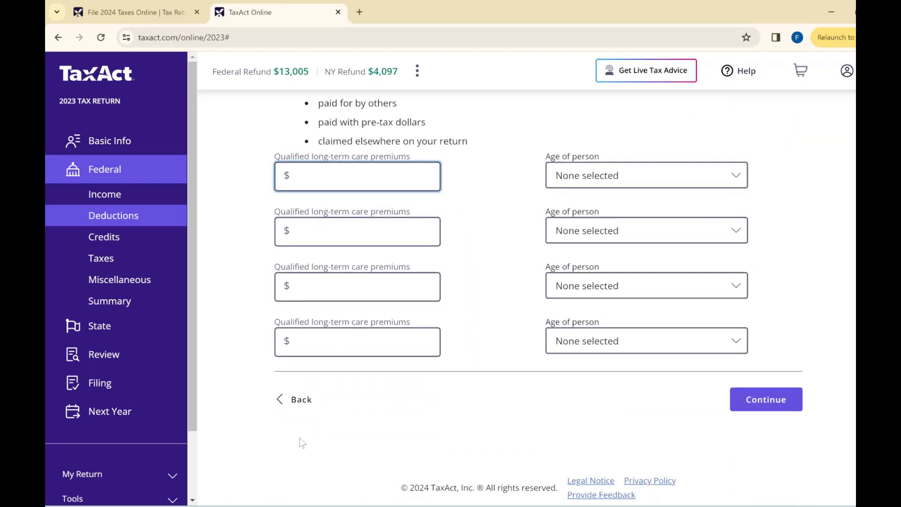
left_click(301, 399)
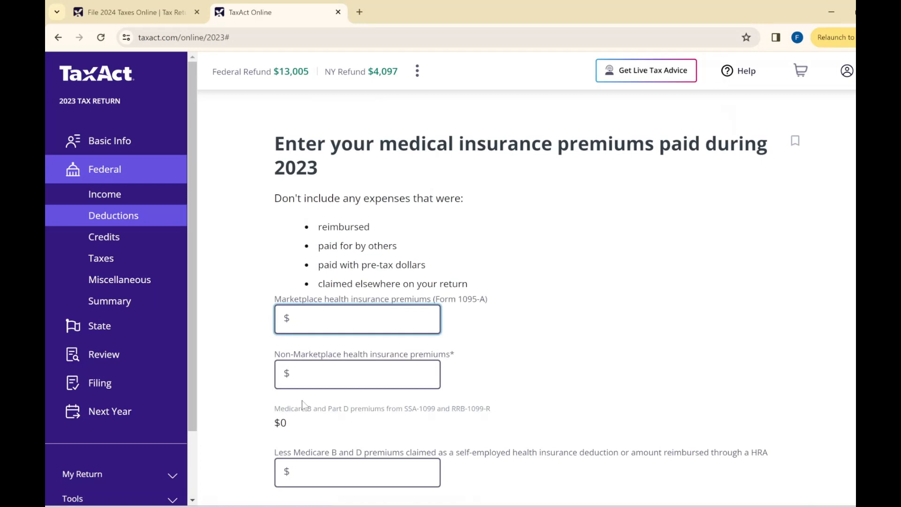
scroll(303, 401, "down", 2)
scroll(300, 436, "down", 1)
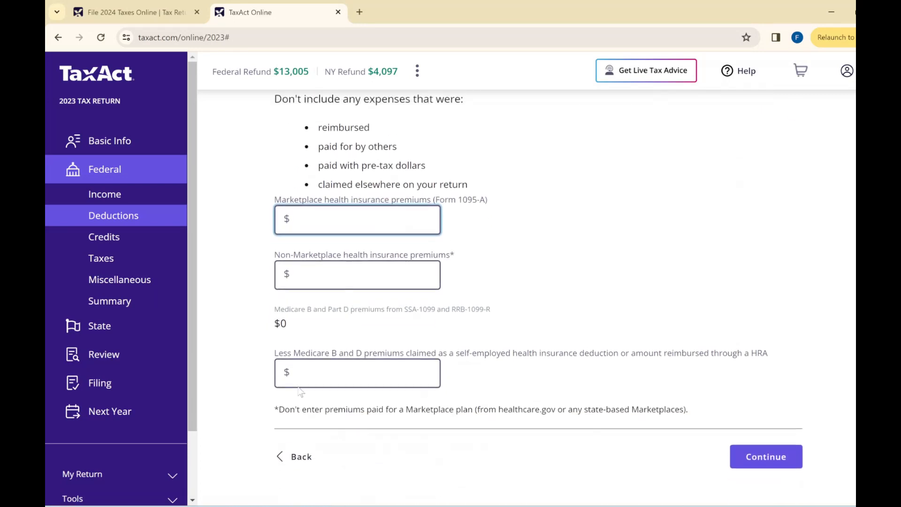
scroll(300, 437, "up", 3)
scroll(300, 437, "down", 3)
left_click(300, 438)
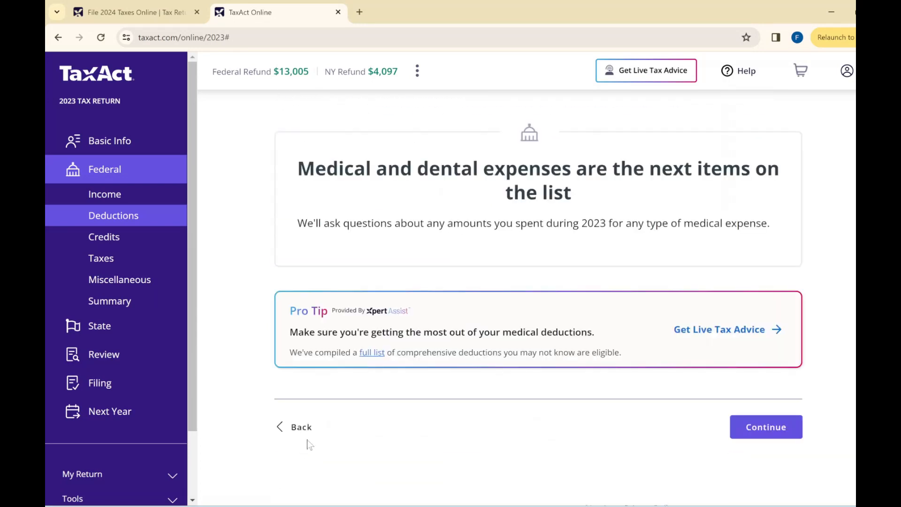
left_click(299, 434)
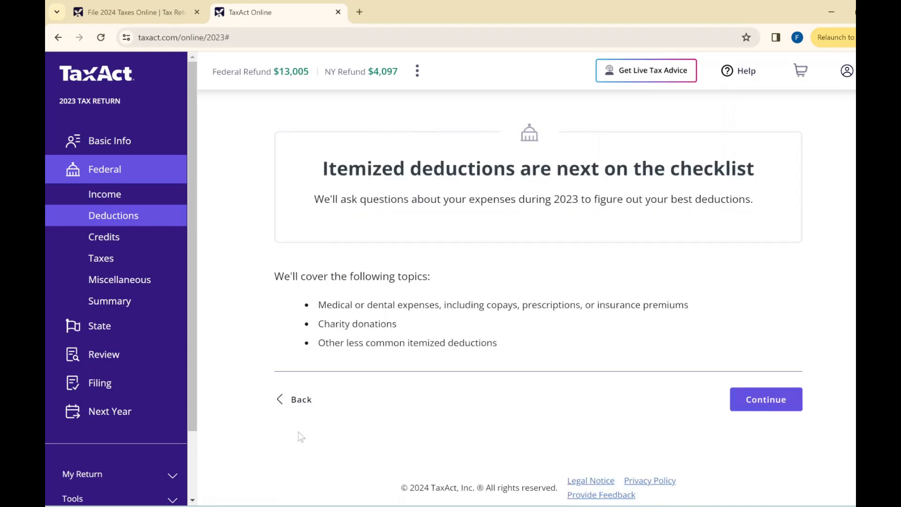
- Review the IRA contributions summary and the traditional IRA deductible contribution without changing it, returning to the itemized deductions introduction
left_click(295, 398)
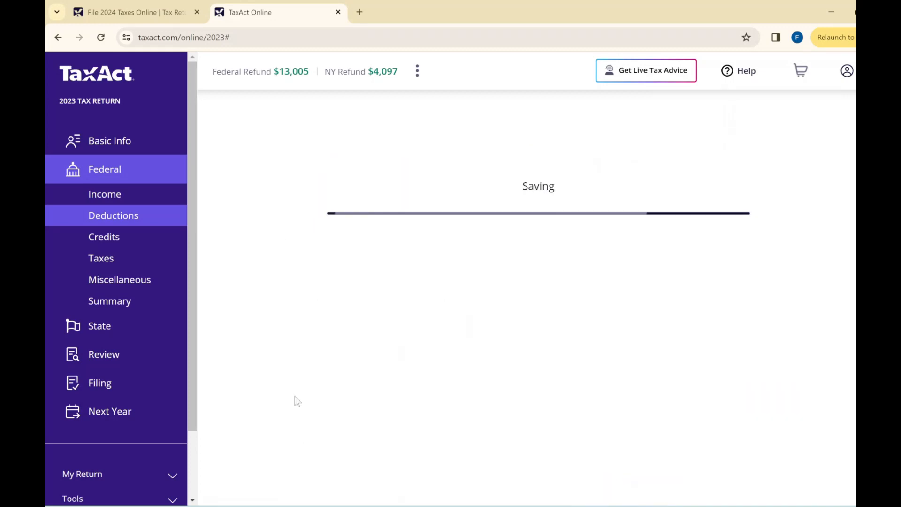
scroll(295, 398, "down", 5)
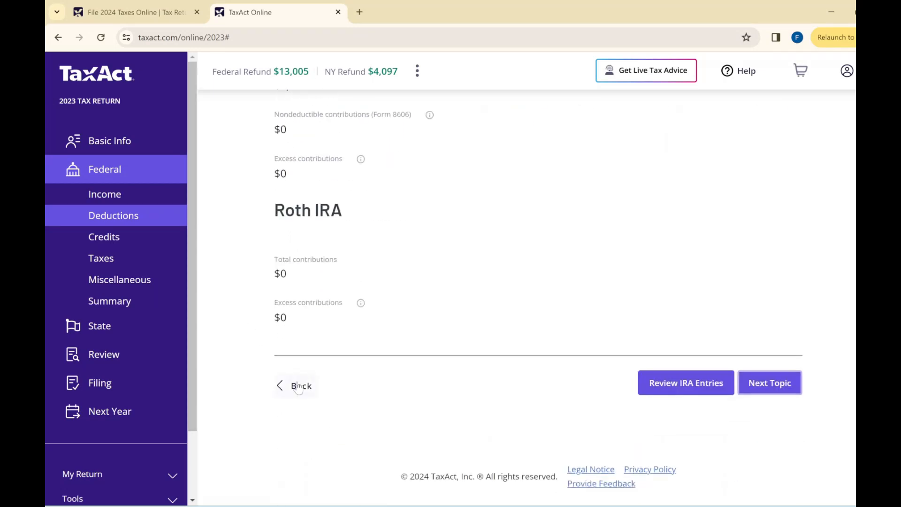
left_click(299, 382)
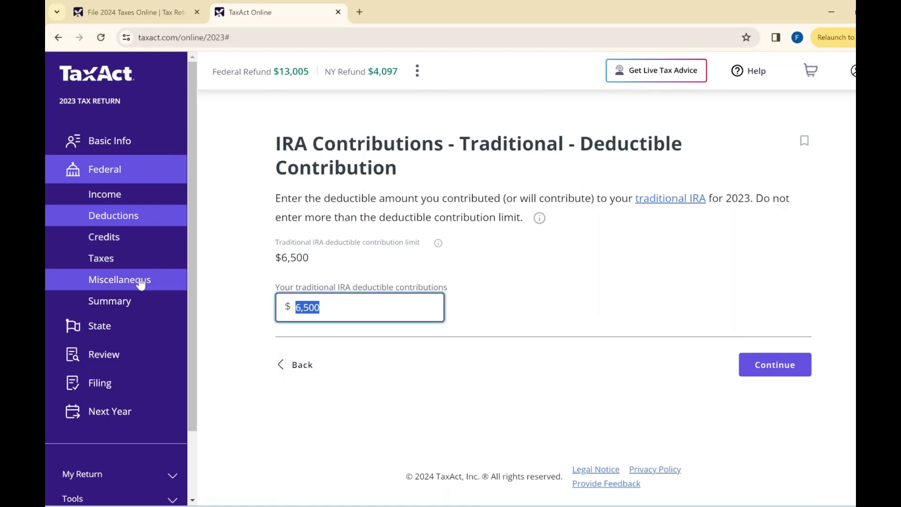
left_click(779, 365)
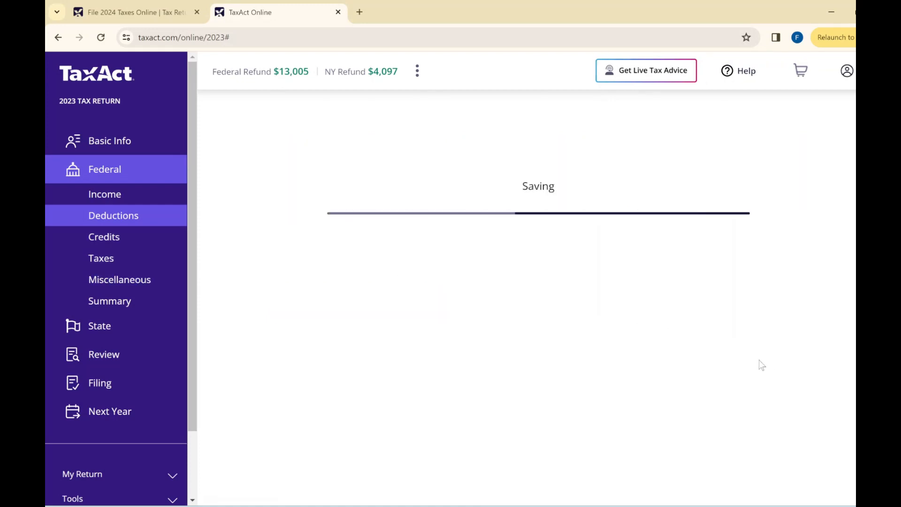
scroll(549, 344, "down", 5)
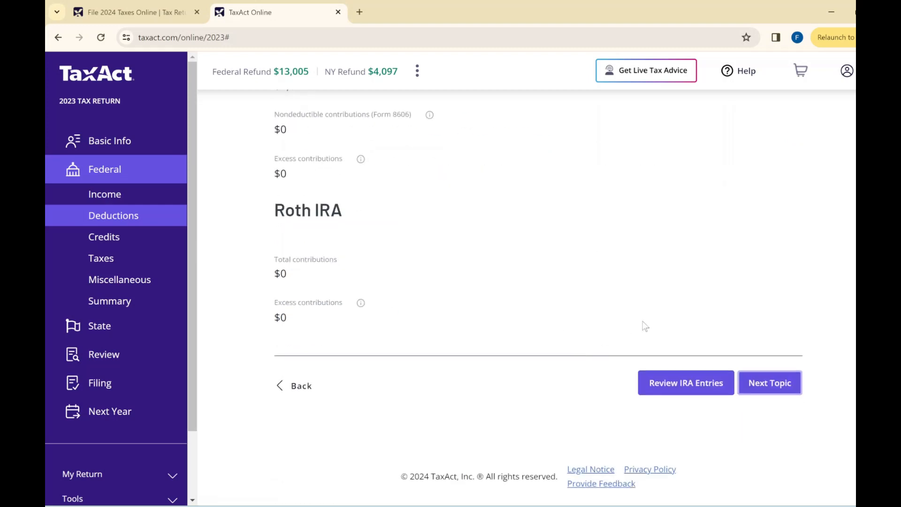
left_click(777, 391)
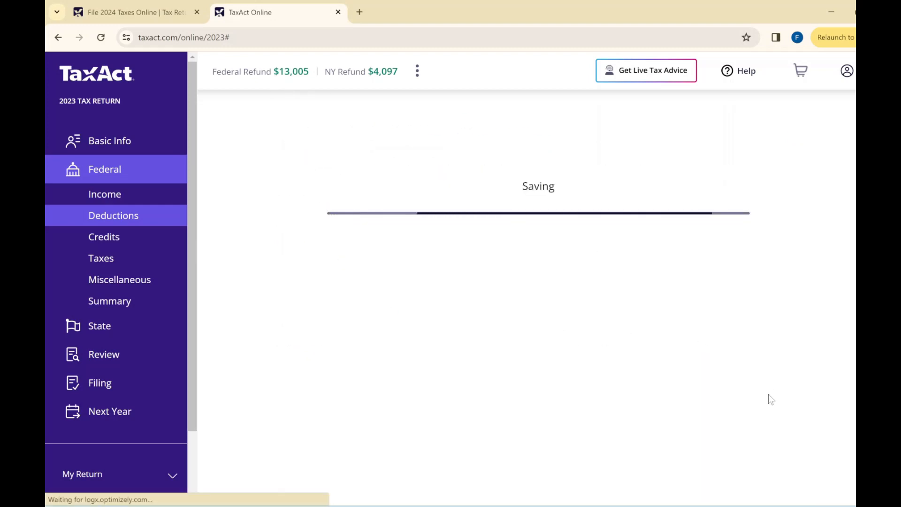
- Start the itemized deductions and go through the medical insurance and long-term care premium pages, leaving every amount blank
left_click(770, 394)
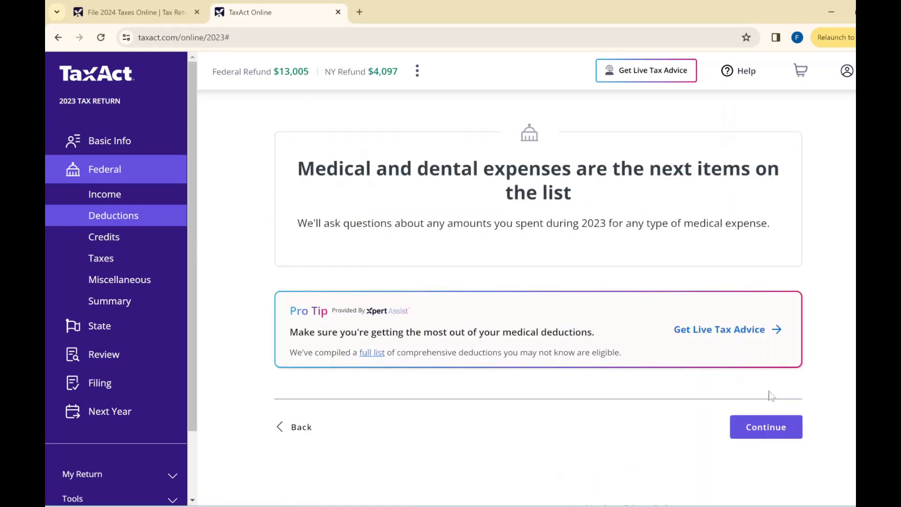
left_click(778, 423)
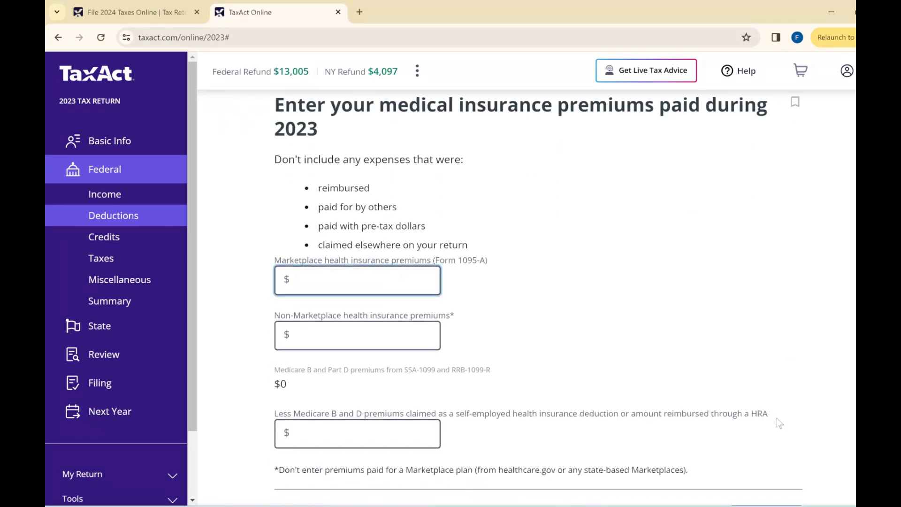
scroll(776, 418, "down", 3)
left_click(793, 389)
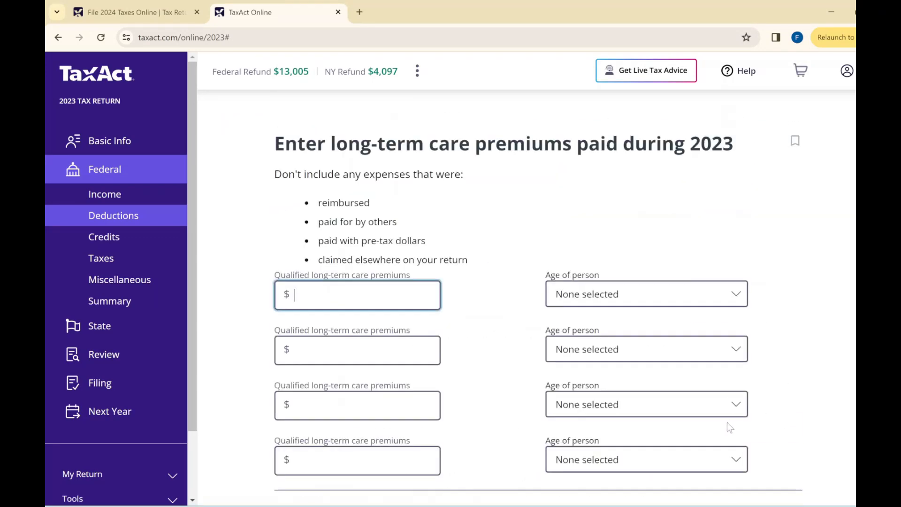
scroll(727, 423, "down", 2)
left_click(765, 443)
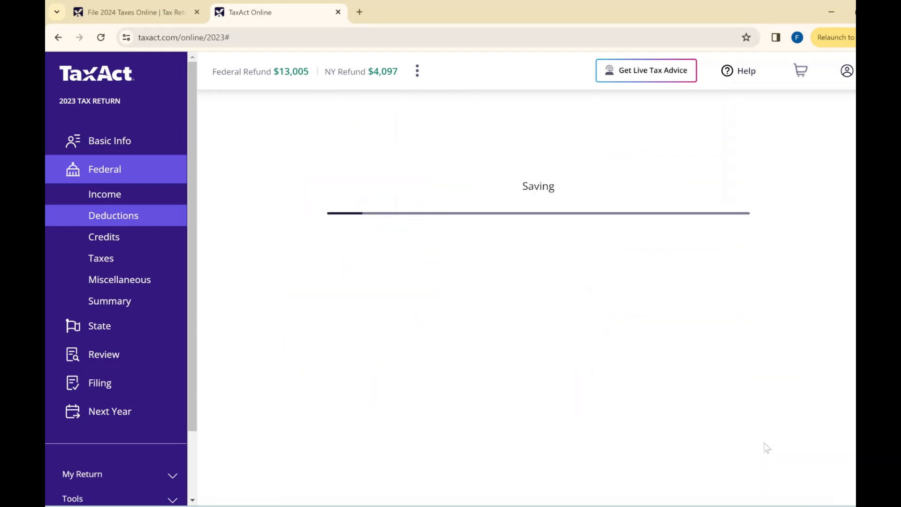
- Keep the additional medical costs as entered, leave transportation and other medical expenses blank, and continue past the medical expenses summary
scroll(765, 445, "down", 1)
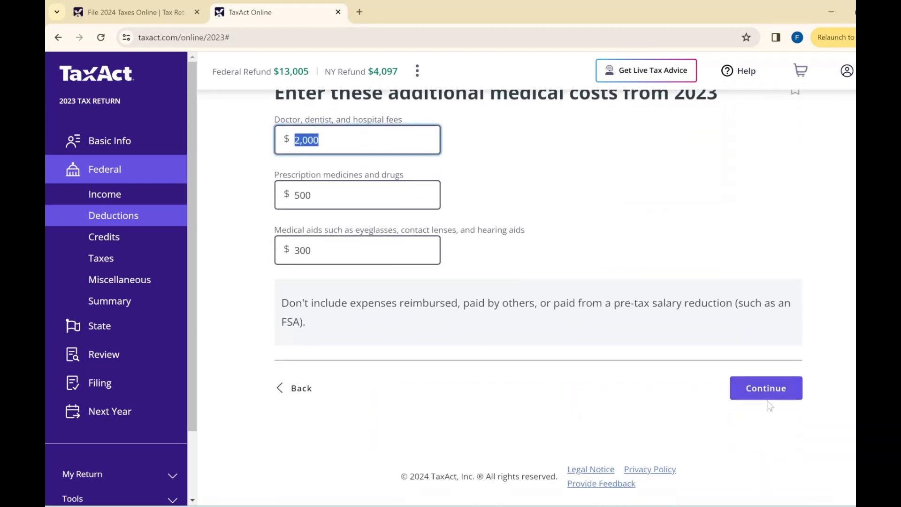
left_click(766, 391)
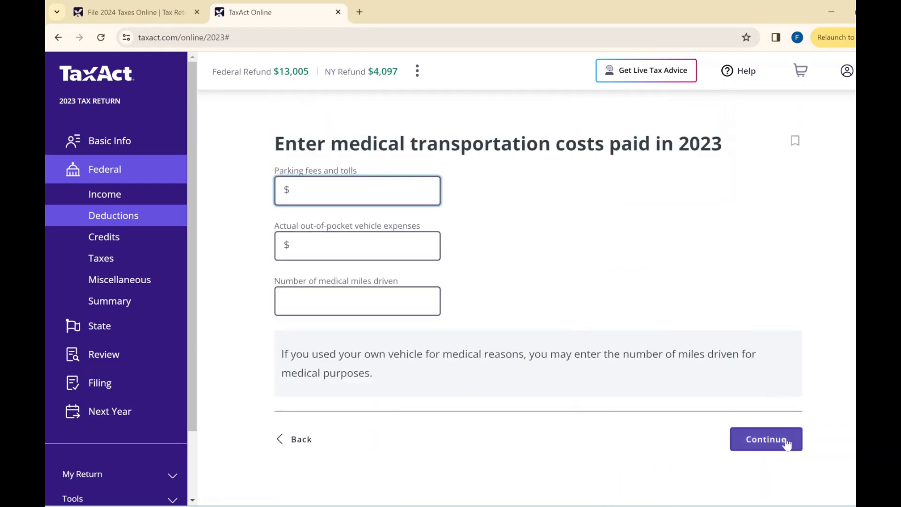
left_click(765, 438)
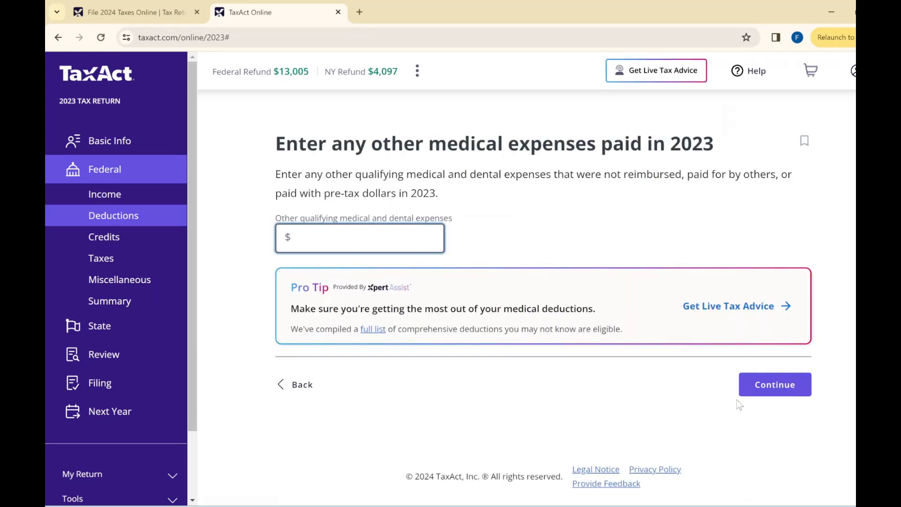
left_click(766, 388)
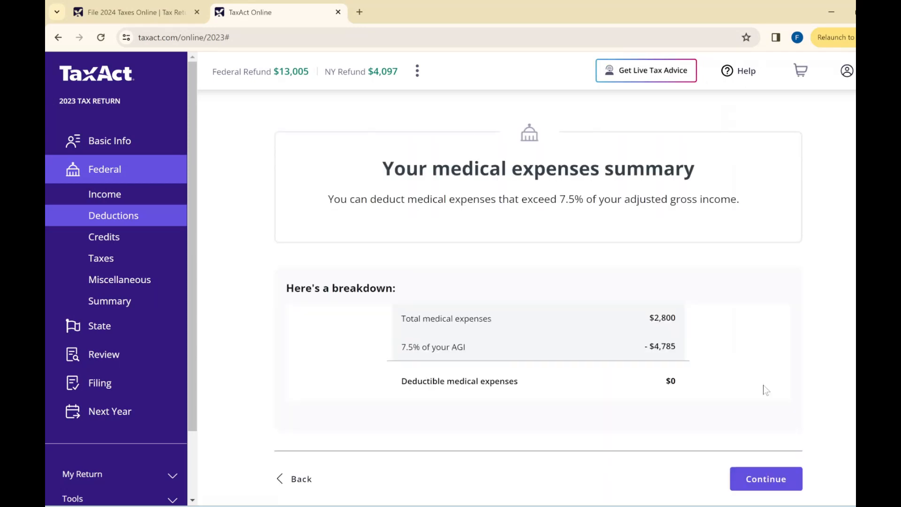
scroll(769, 451, "down", 2)
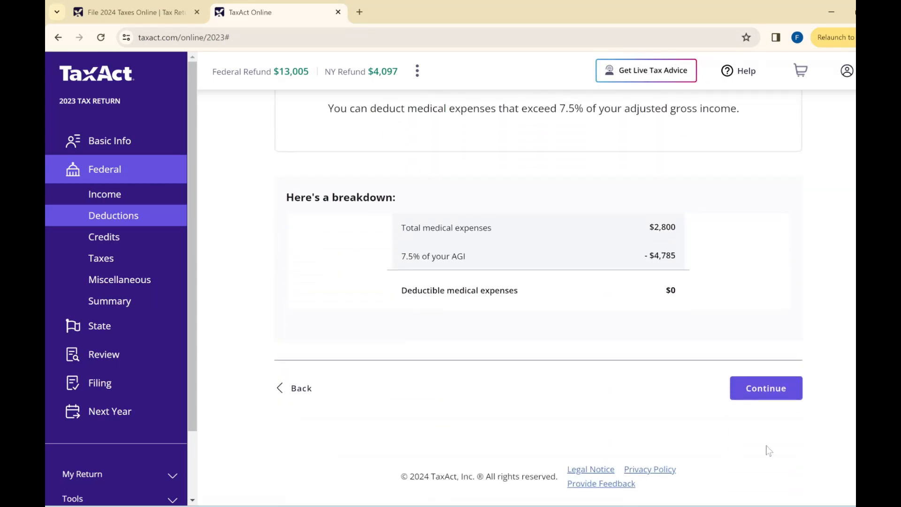
left_click(763, 398)
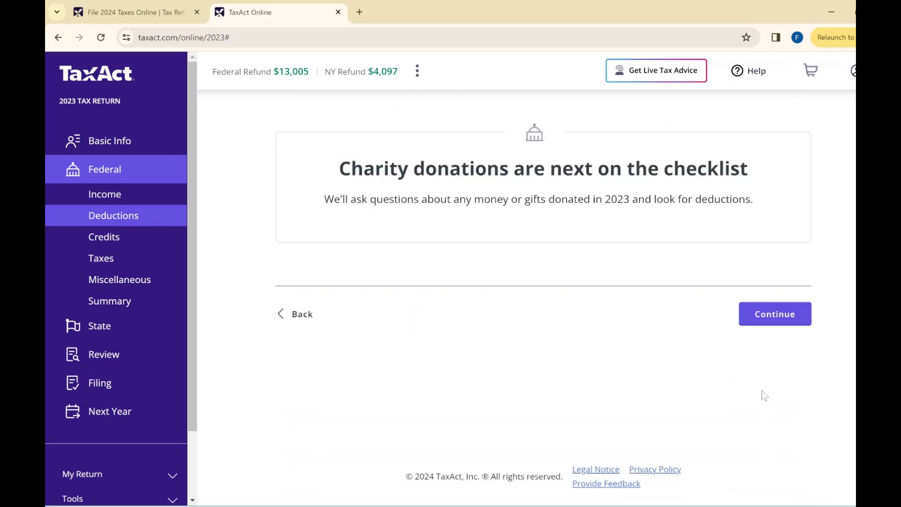
- Complete the charity donations with no volunteering car expenses, the existing cash contributions kept, and No for noncash contributions and limitations or carryovers
left_click(766, 315)
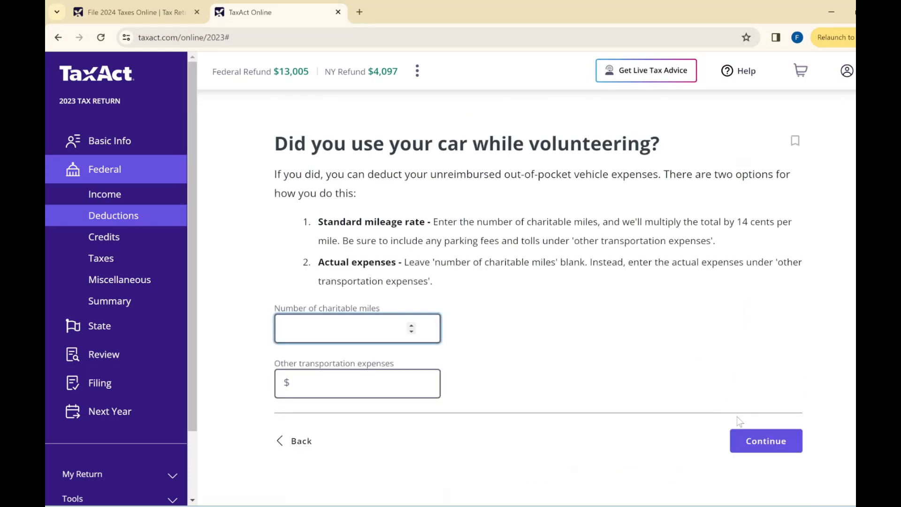
left_click(768, 438)
scroll(770, 412, "down", 1)
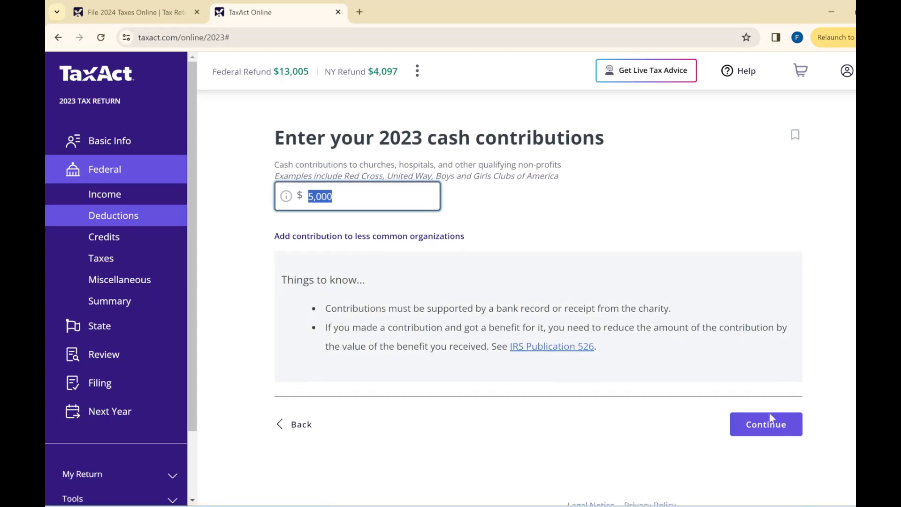
left_click(773, 400)
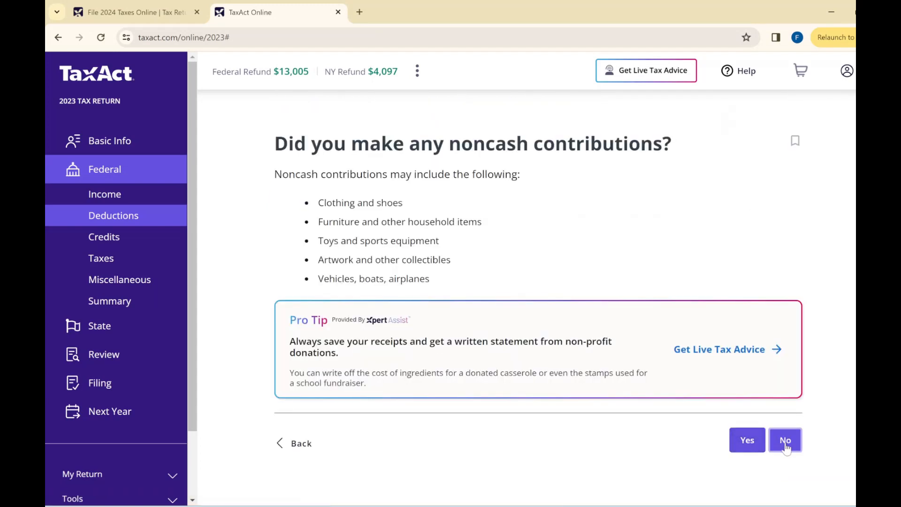
left_click(784, 444)
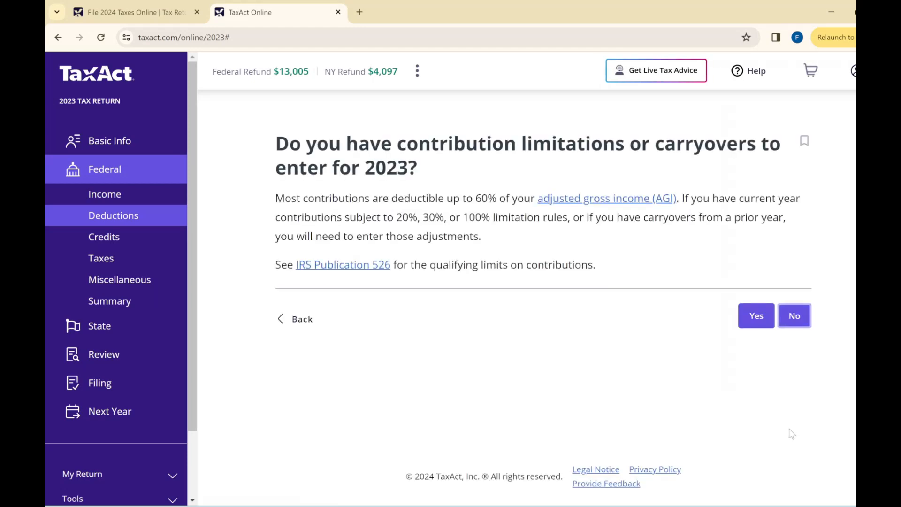
left_click(795, 314)
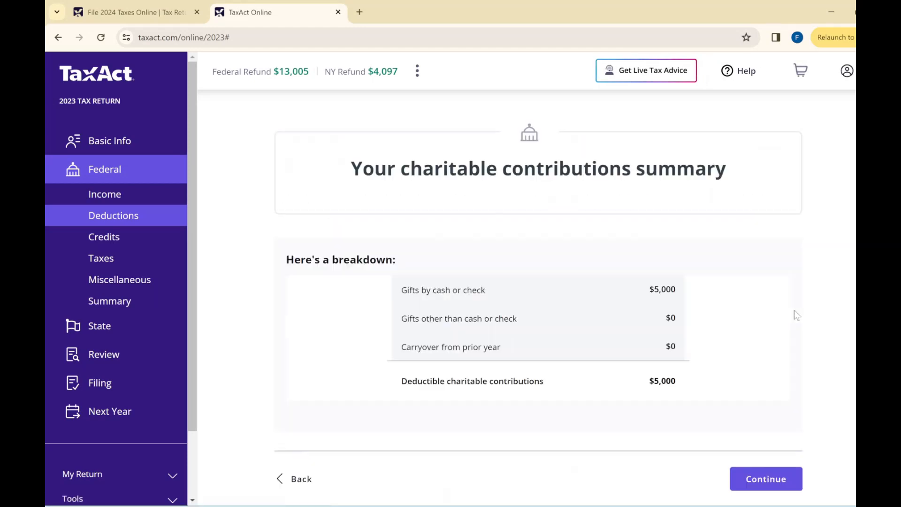
left_click(774, 481)
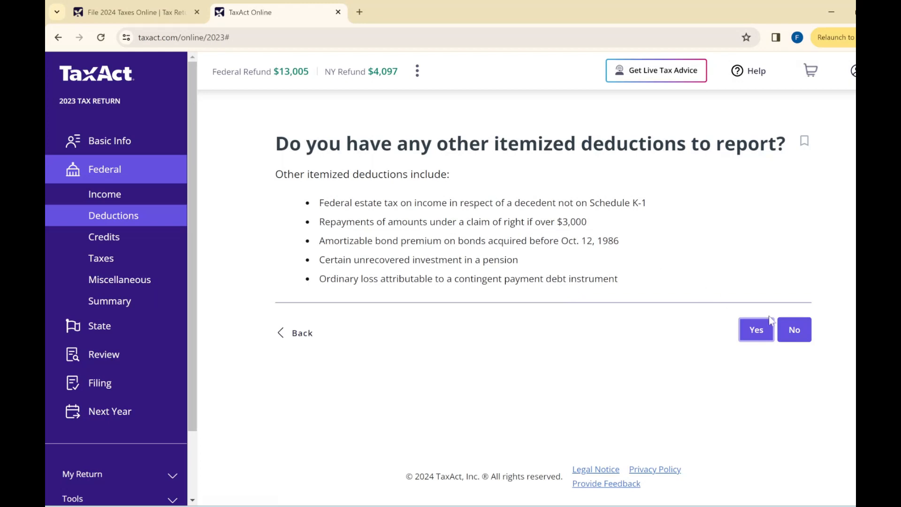
- Answer No to other itemized deductions, accept the standard deduction, and decline to review the qualified business income deduction
left_click(800, 332)
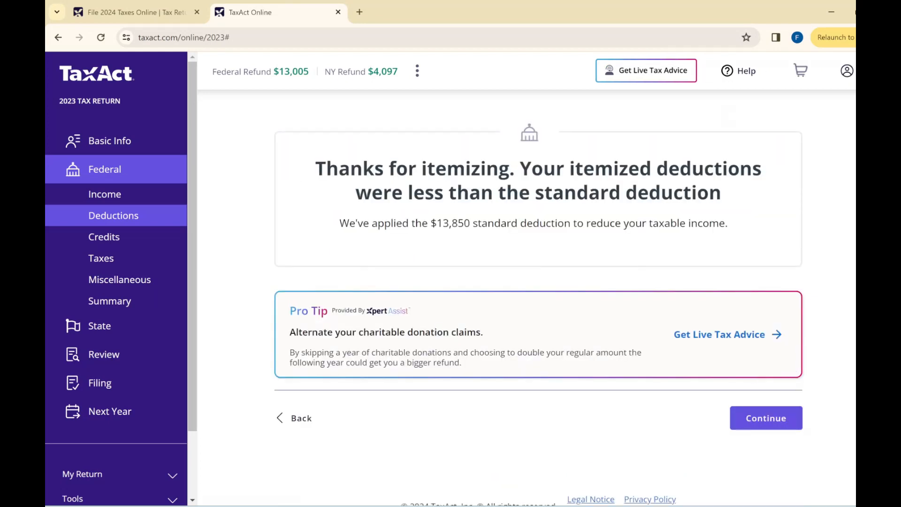
left_click(763, 418)
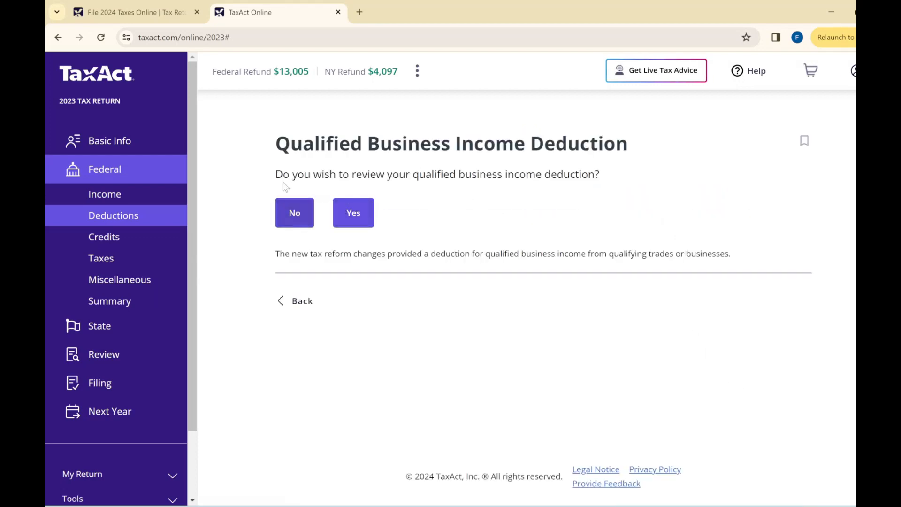
left_click(302, 224)
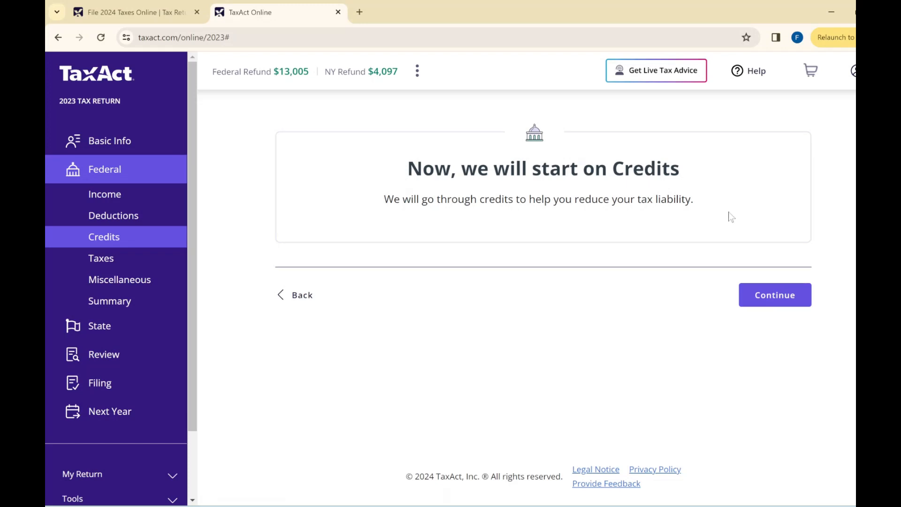
- Answer No to buying health insurance through the Marketplace in the credits section and proceed into the miscellaneous items
left_click(790, 293)
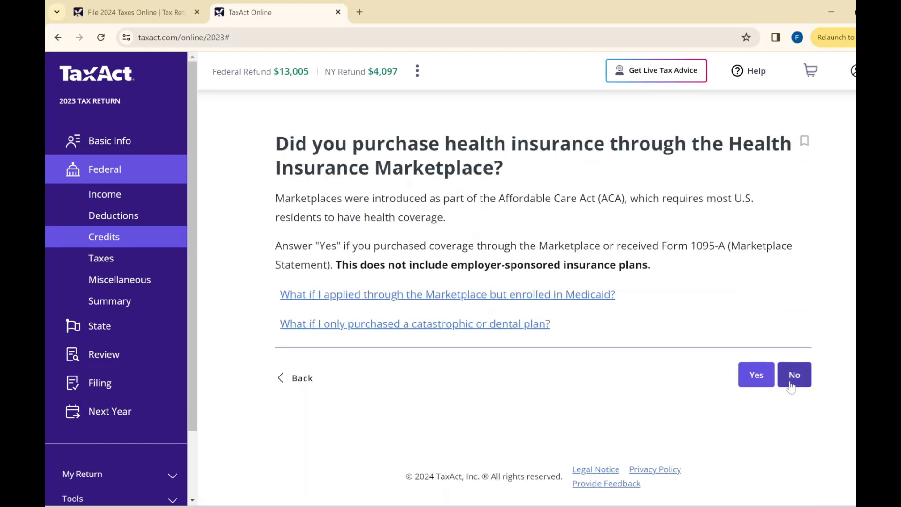
left_click(791, 386)
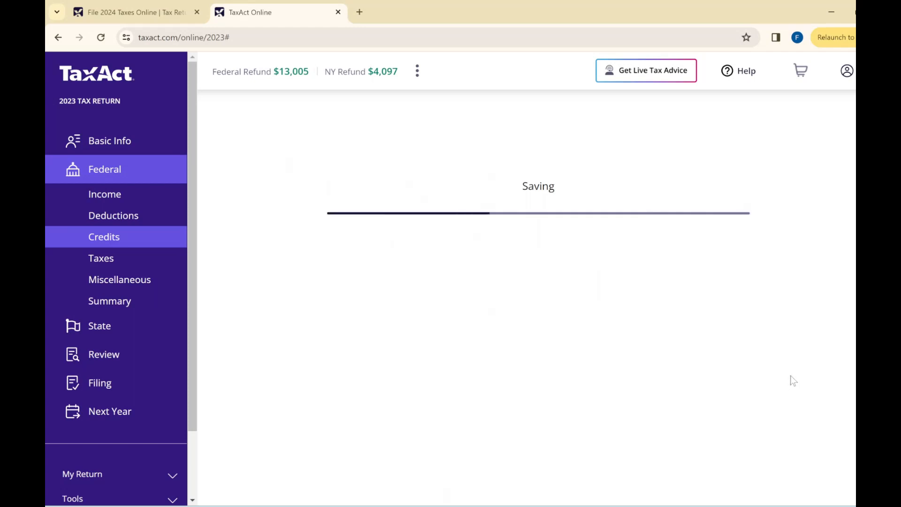
left_click(789, 316)
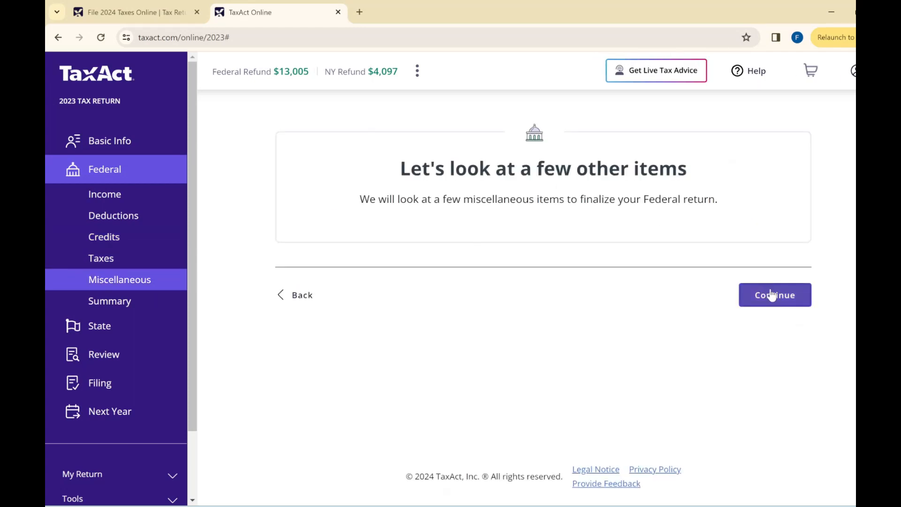
left_click(771, 295)
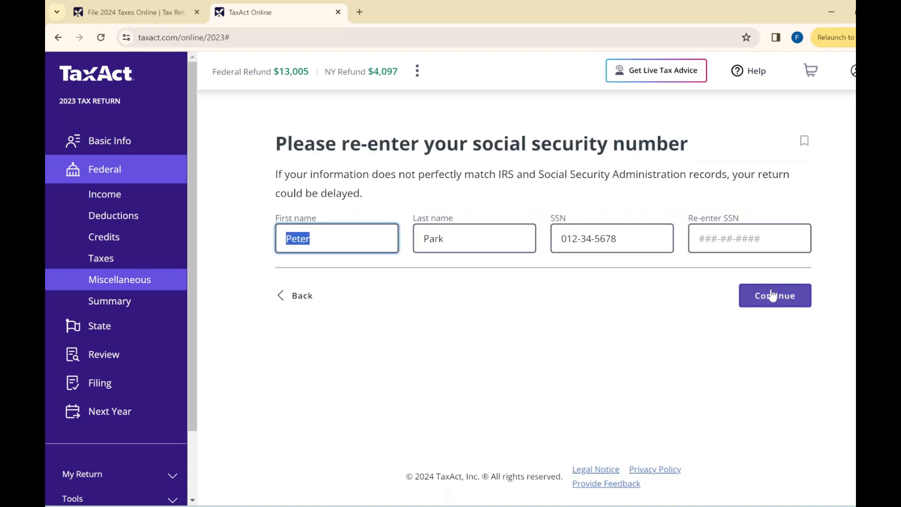
- Try to continue past the social security number confirmation with the re-entry field blank, and again with a placeholder number
left_click(773, 295)
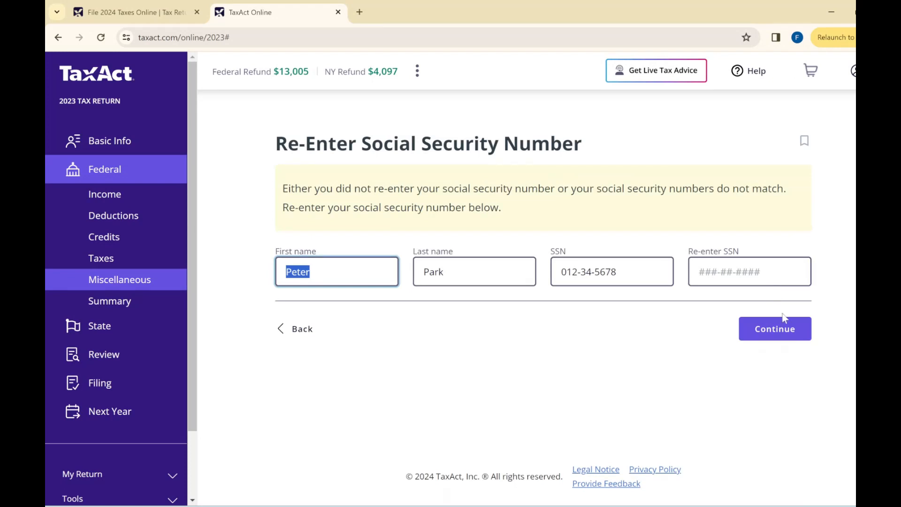
left_click(784, 323)
left_click(718, 258)
type("111-11")
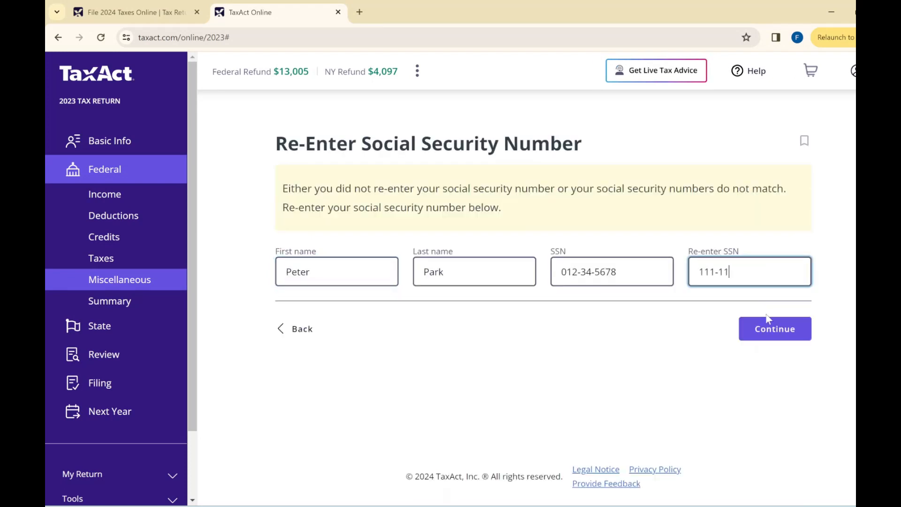
type("-1111")
left_click(774, 330)
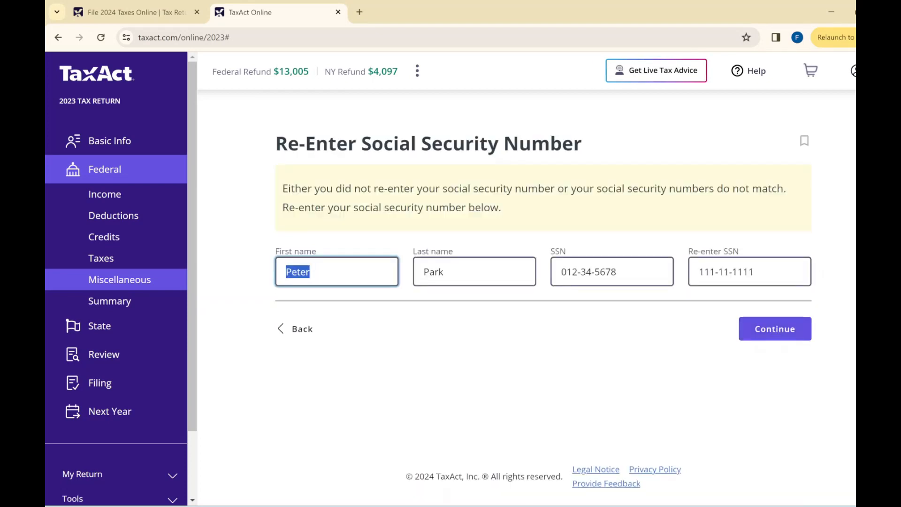
- Clear the re-entered social security number and enter the taxpayer's matching social security number in its place
left_click(750, 272)
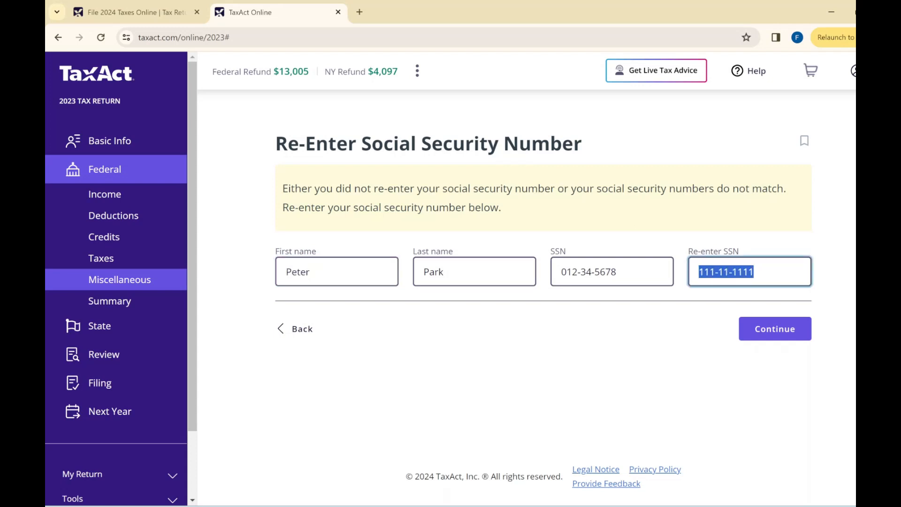
key("BackSpace")
left_click(664, 321)
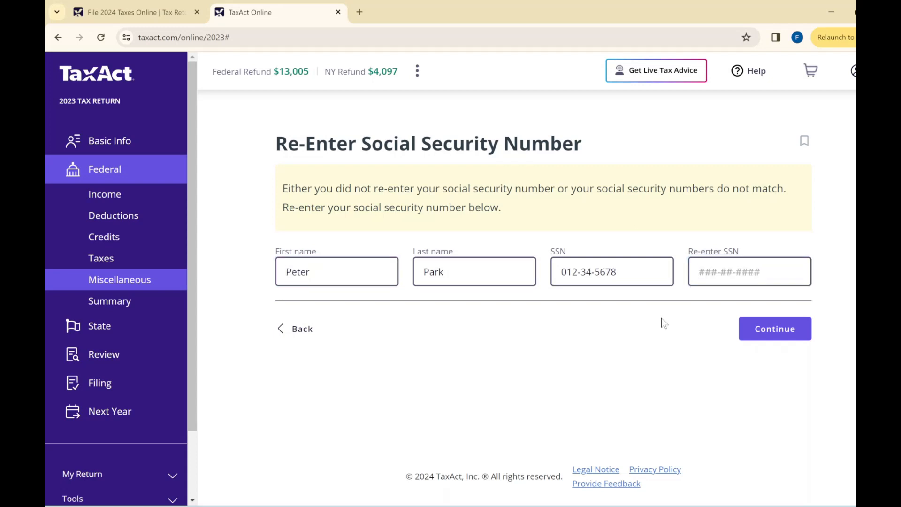
left_click(749, 272)
type("012-34-5678")
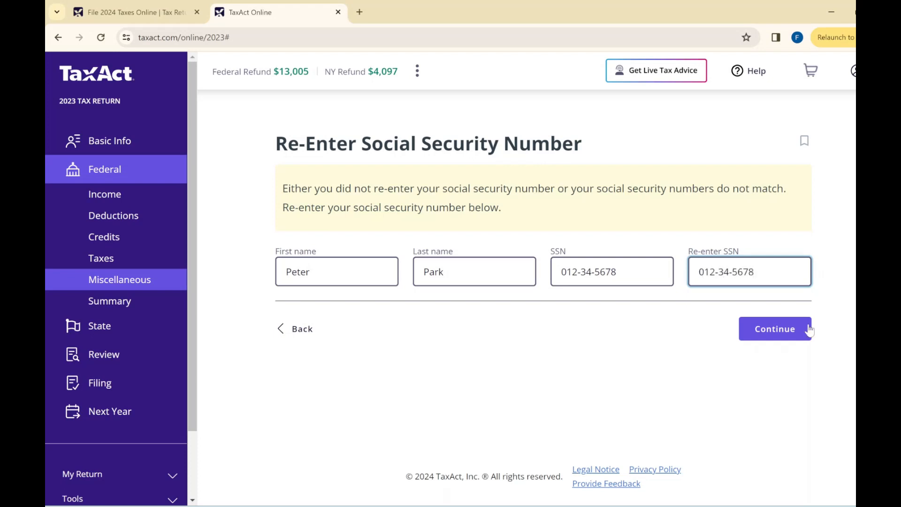
- Continue past the social security number confirmation and decline to learn about 2024 estimated tax payments, reloading the page when saving stalls
left_click(809, 331)
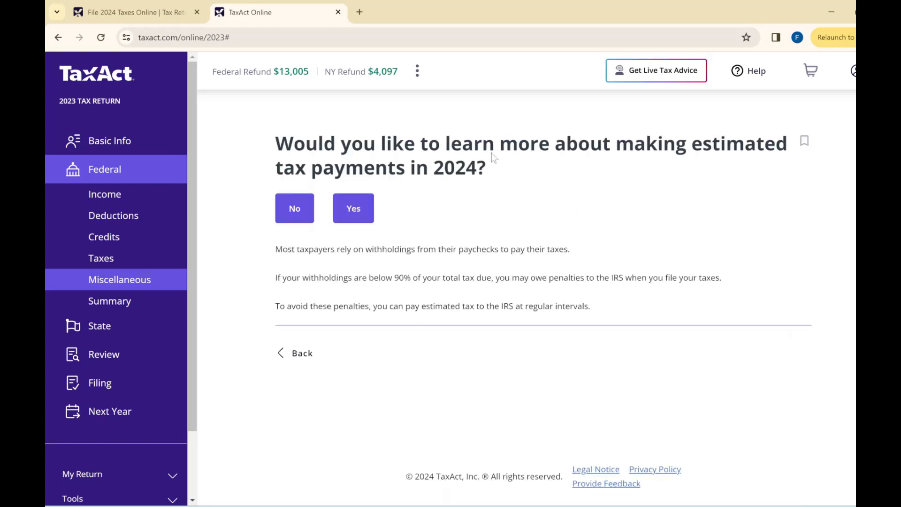
left_click(294, 213)
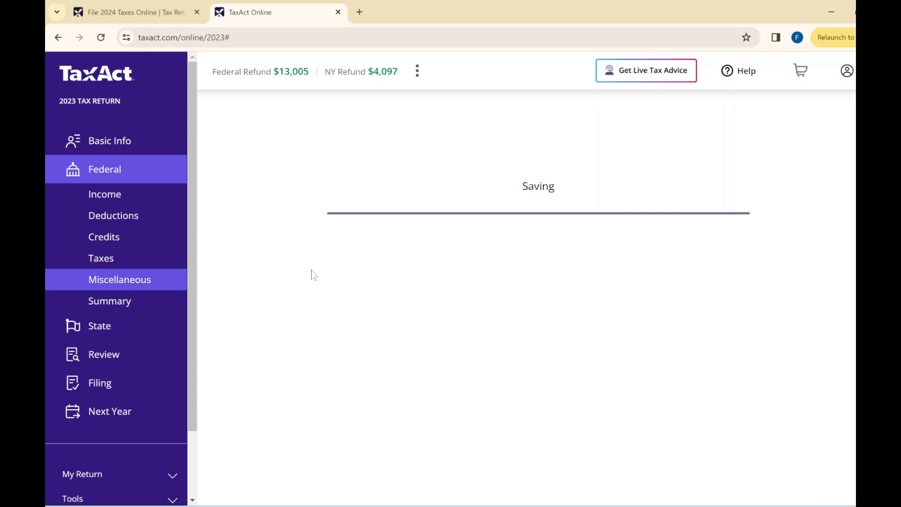
scroll(170, 275, "down", 2)
scroll(170, 274, "up", 2)
left_click(101, 38)
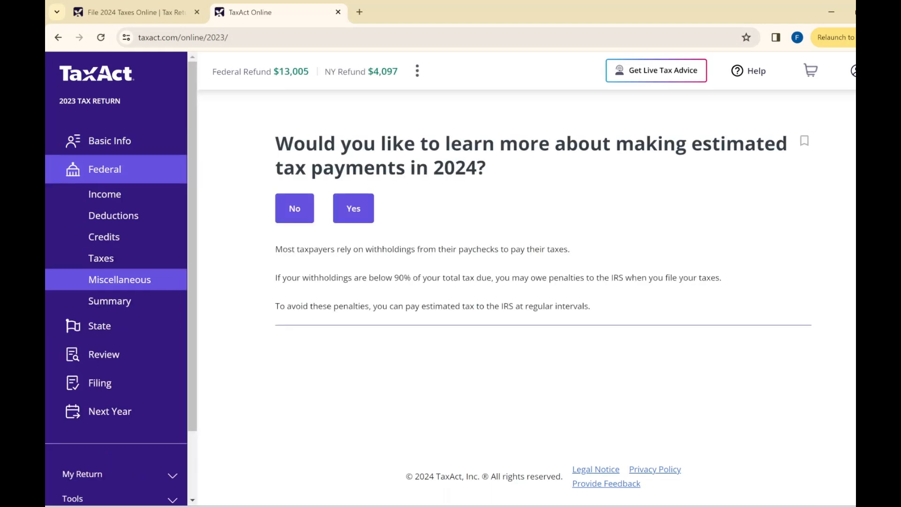
left_click(295, 208)
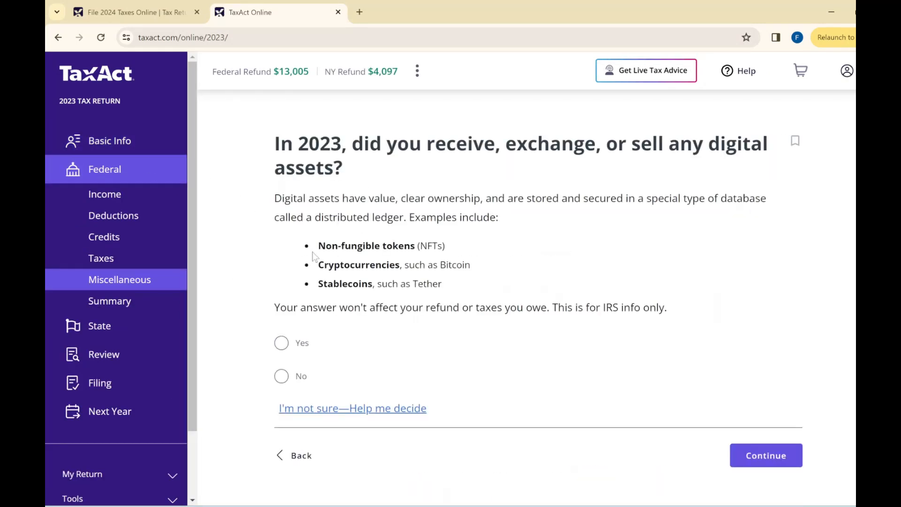
scroll(230, 201, "down", 2)
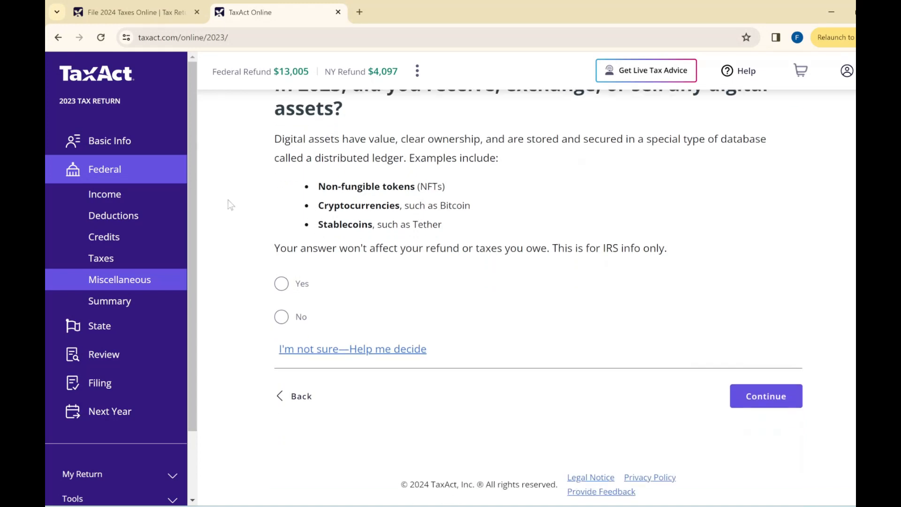
- Go back to the basic information, accept the Single filing status, and continue into the federal questionnaire
left_click(90, 143)
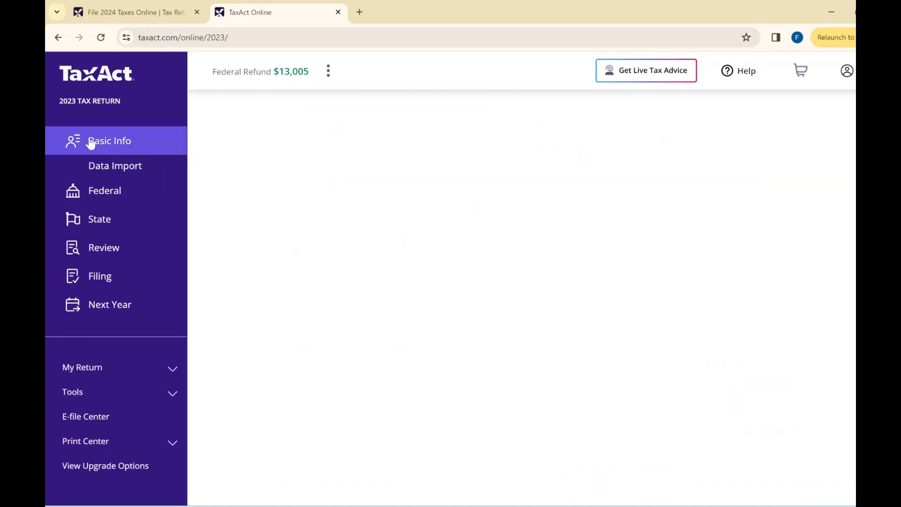
scroll(365, 232, "down", 2)
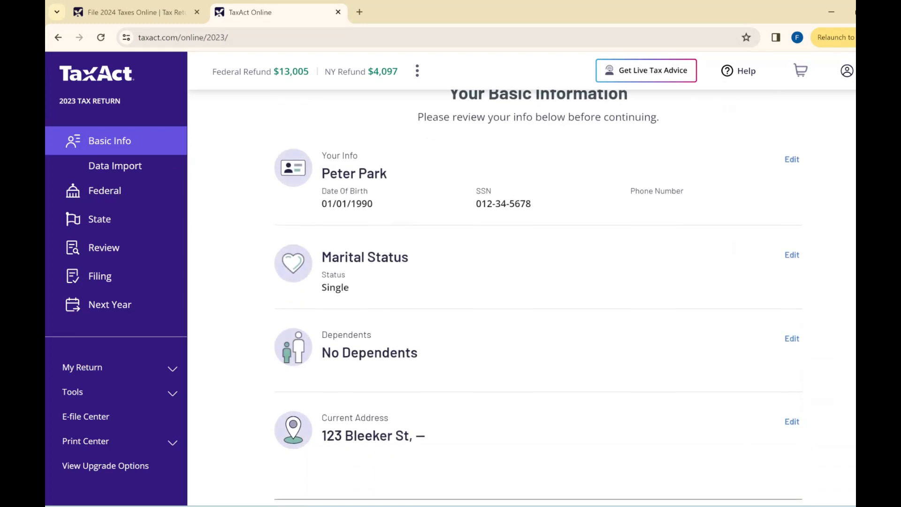
scroll(366, 235, "down", 2)
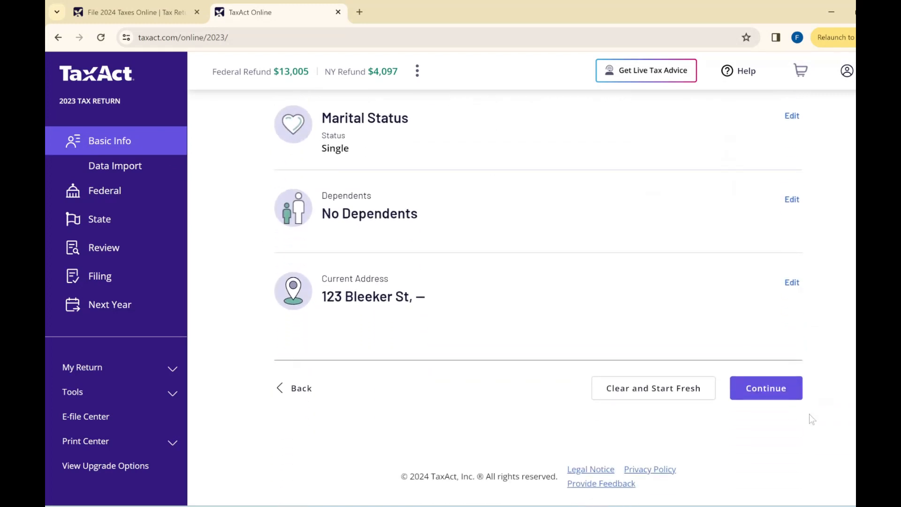
left_click(775, 393)
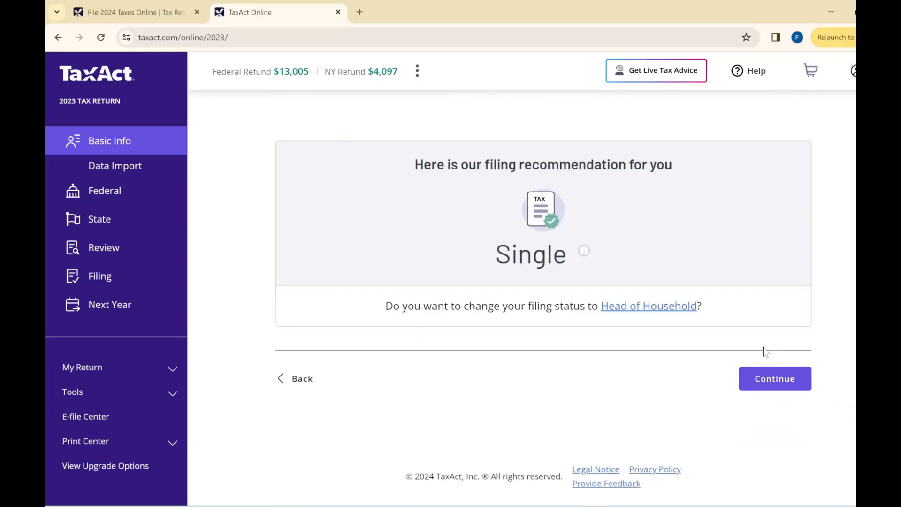
left_click(772, 379)
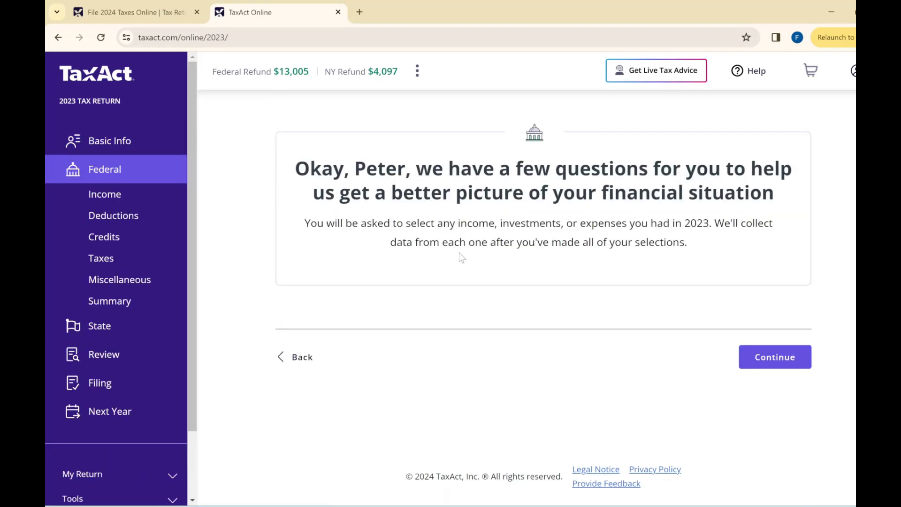
left_click(772, 359)
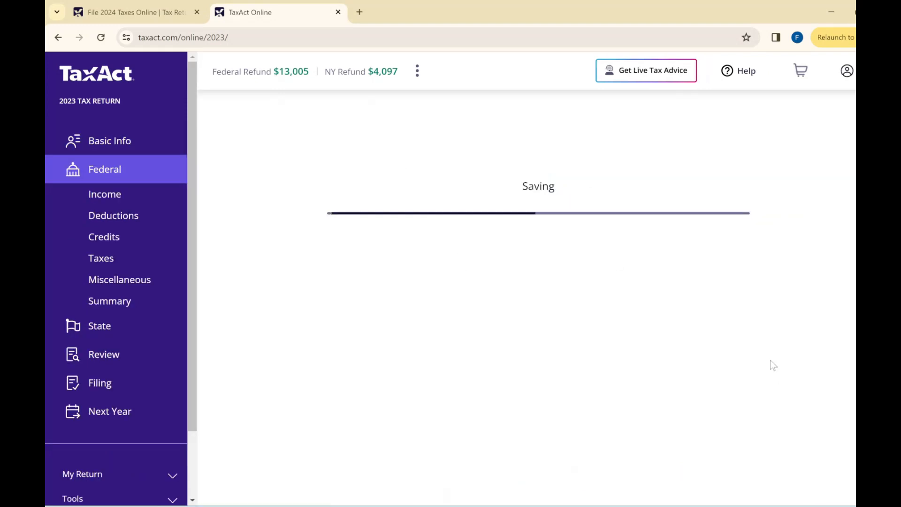
- Continue through the first two income questions, keeping real estate rentals and royalties selected and adding nothing else
scroll(598, 326, "down", 6)
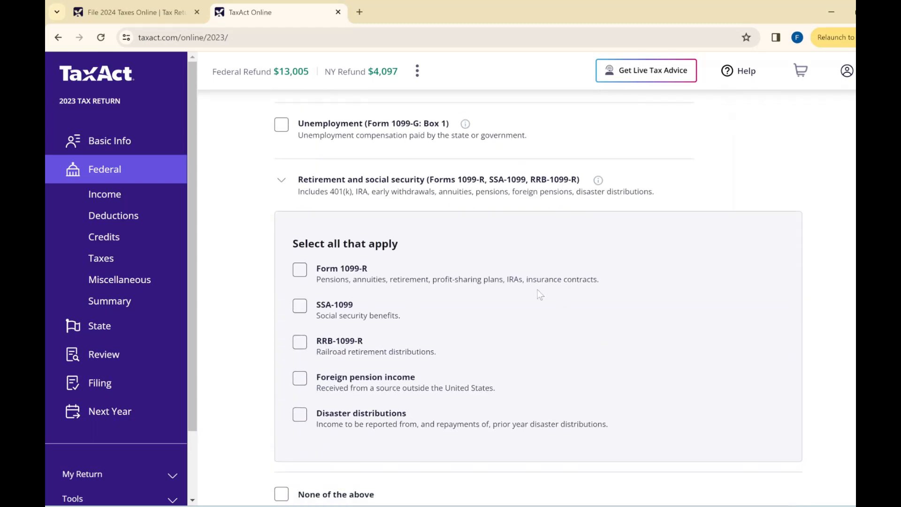
scroll(556, 188, "down", 3)
scroll(723, 343, "up", 2)
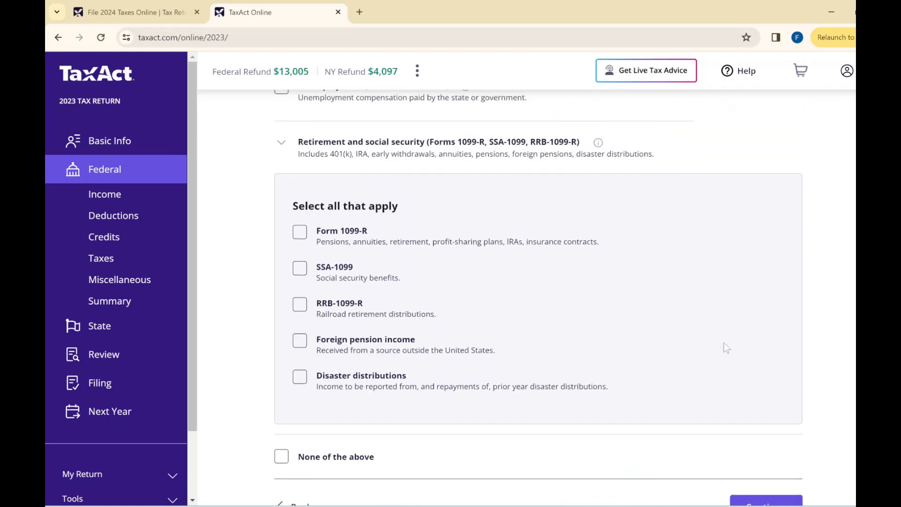
scroll(817, 393, "down", 2)
left_click(766, 447)
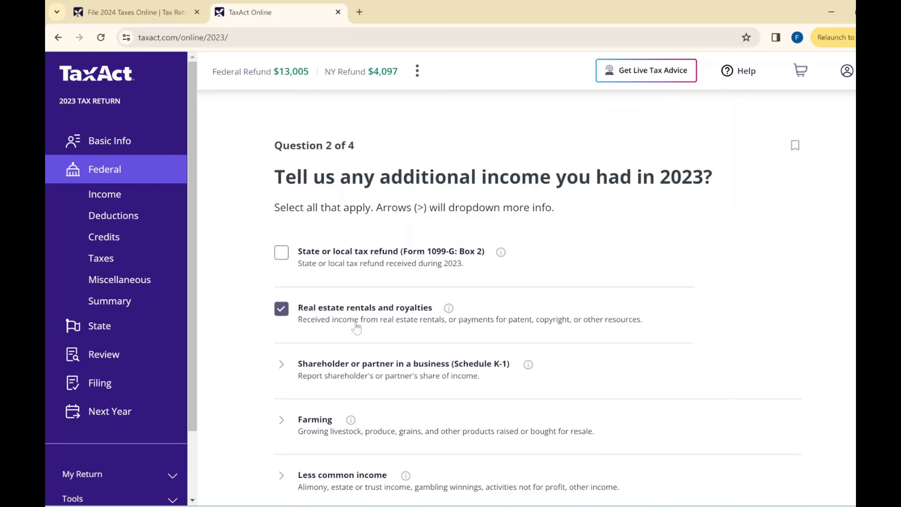
scroll(341, 328, "down", 1)
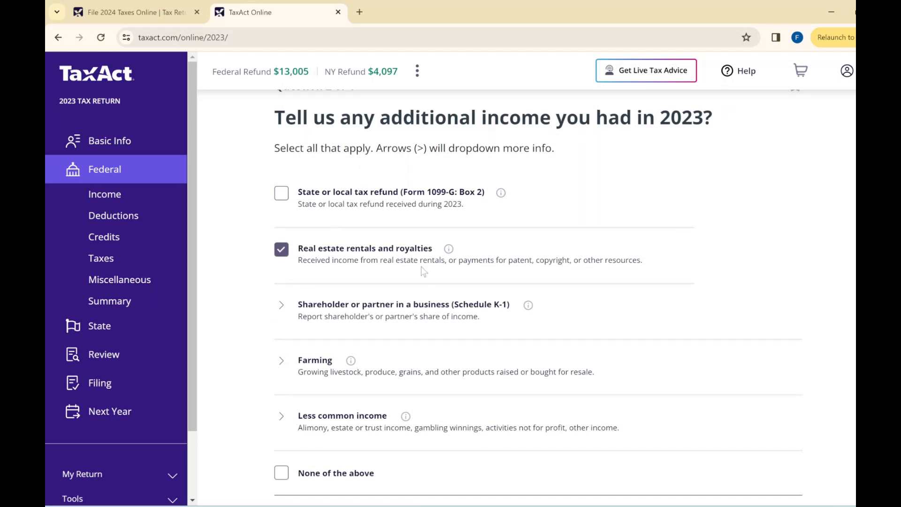
scroll(331, 441, "down", 3)
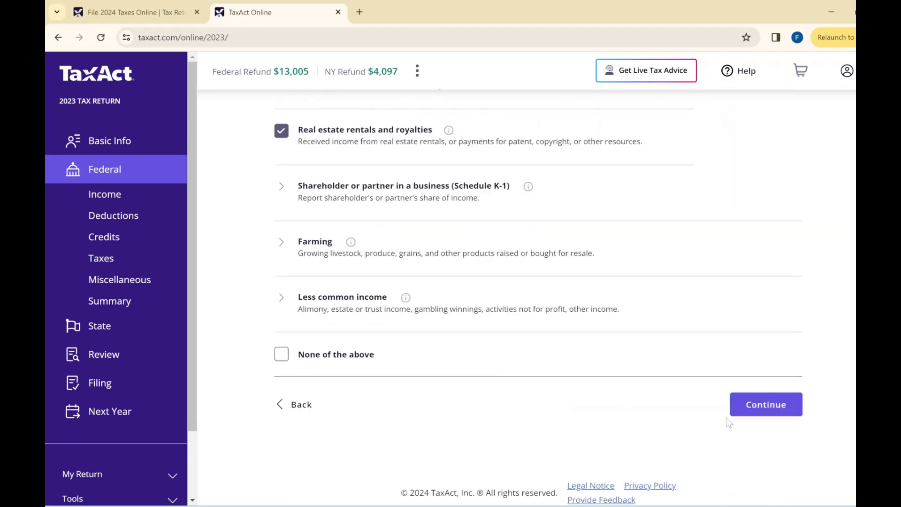
left_click(749, 406)
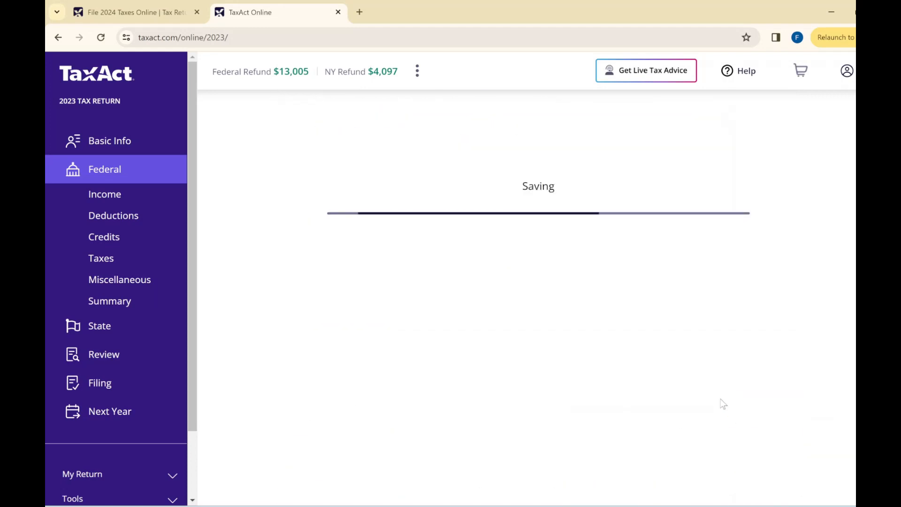
- Check the investment and savings choices including the other investments list, and continue to the expenses question with the selections as they are
scroll(347, 357, "down", 1)
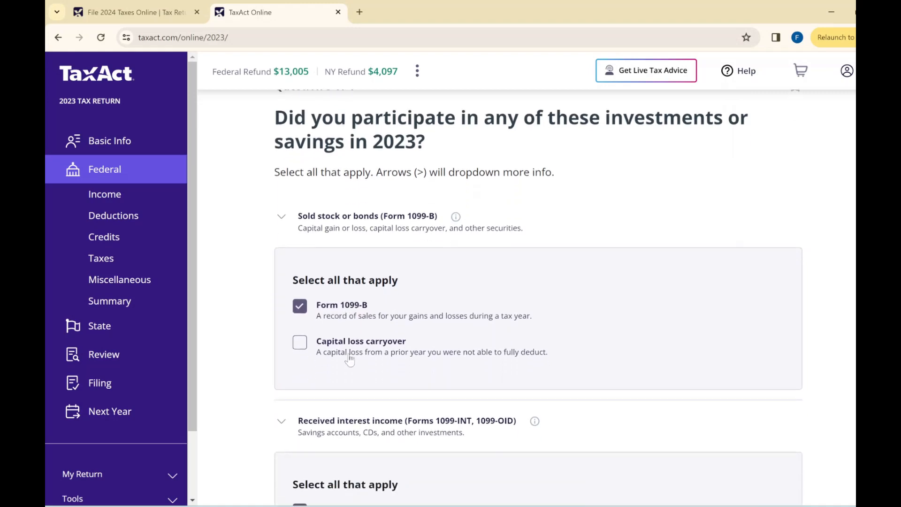
scroll(356, 394, "down", 4)
scroll(357, 394, "down", 5)
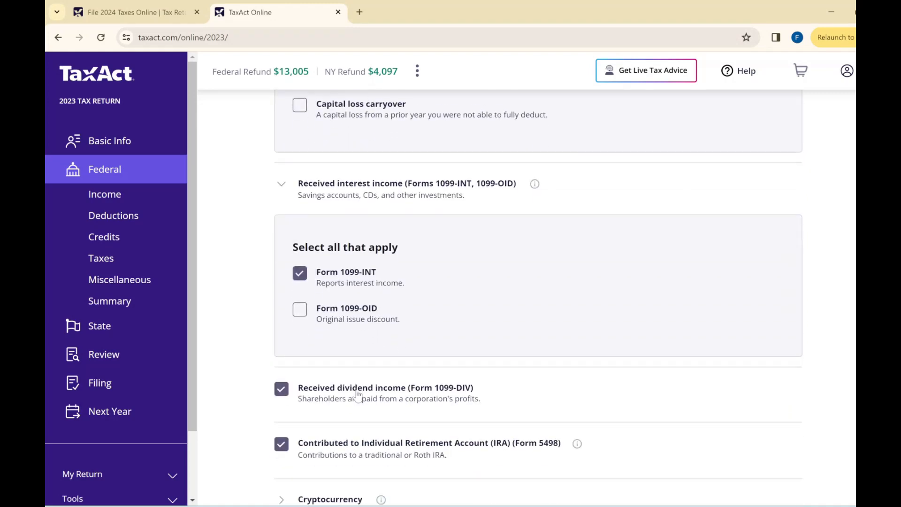
scroll(394, 412, "down", 3)
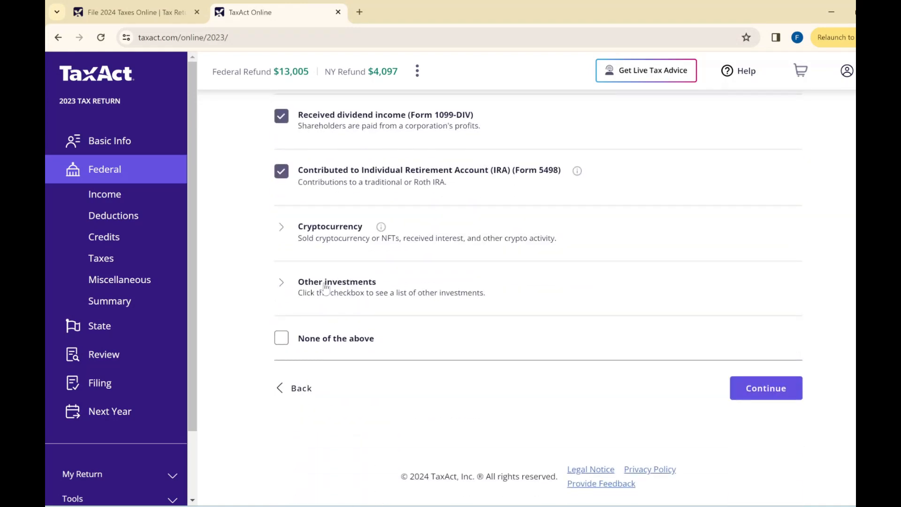
left_click(324, 283)
scroll(341, 383, "down", 2)
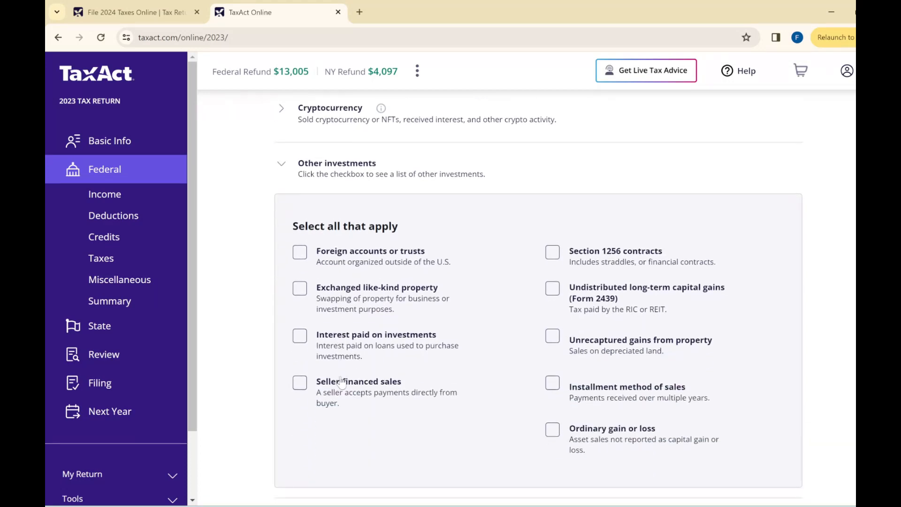
scroll(341, 381, "up", 1)
scroll(343, 381, "down", 4)
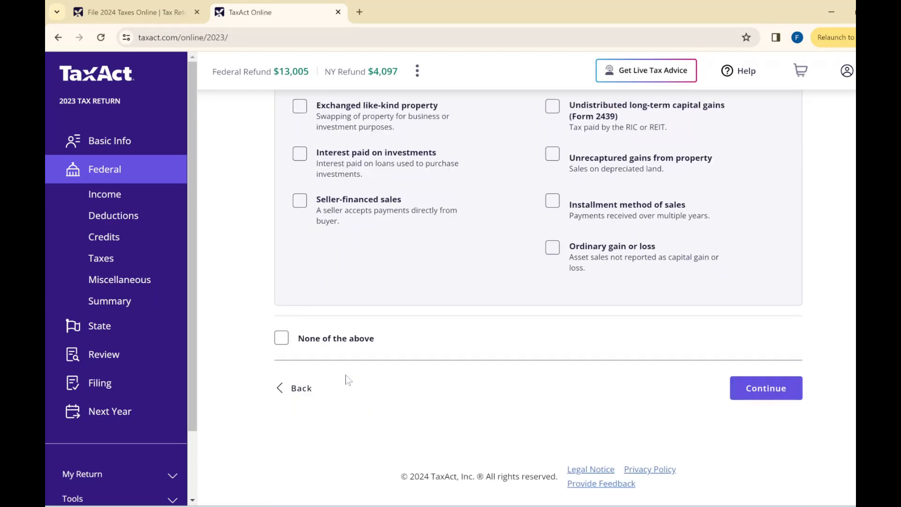
scroll(350, 382, "up", 1)
scroll(352, 381, "up", 12)
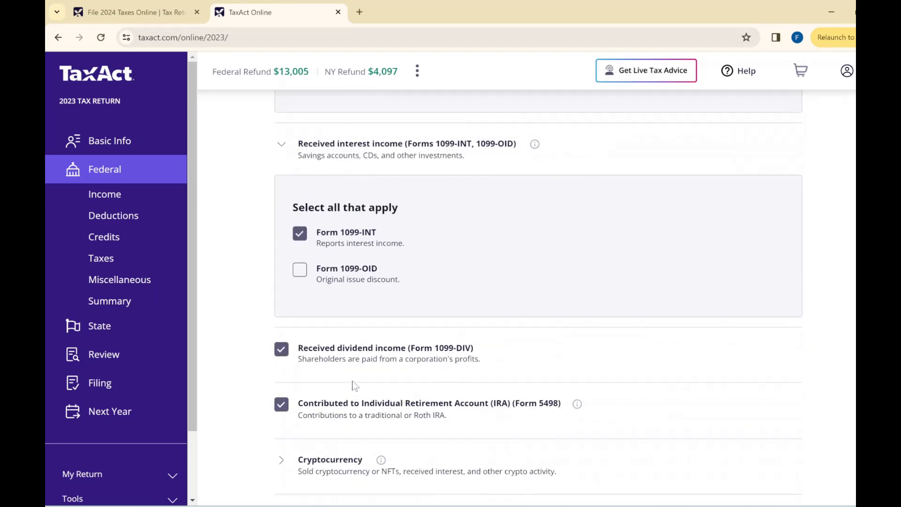
scroll(355, 385, "up", 5)
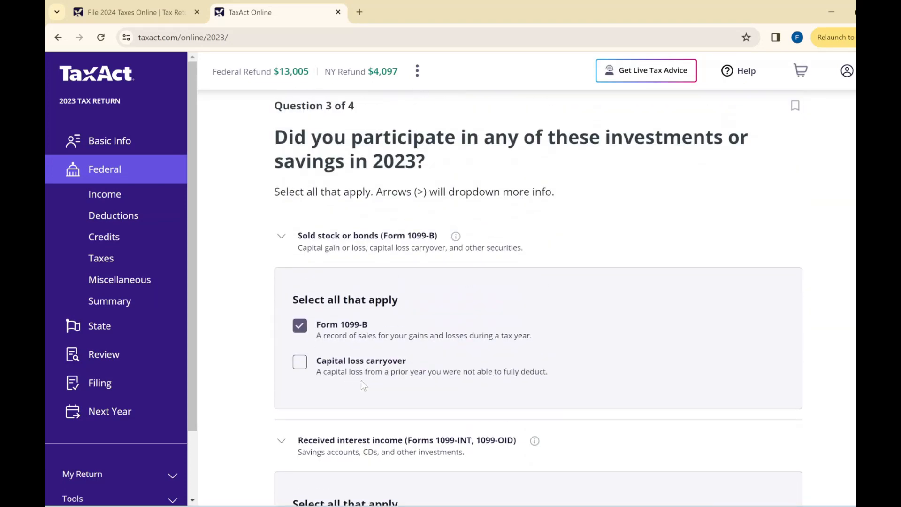
scroll(381, 373, "down", 17)
left_click(756, 387)
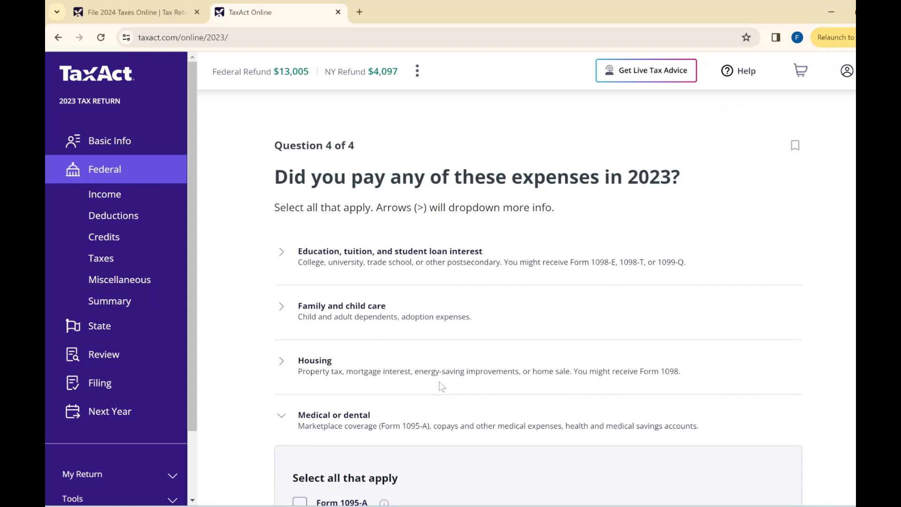
- Under housing expenses, select Form 1098 mortgage interest, paid real estate taxes and other mortgage interest or points, and continue to the income section
scroll(399, 319, "down", 3)
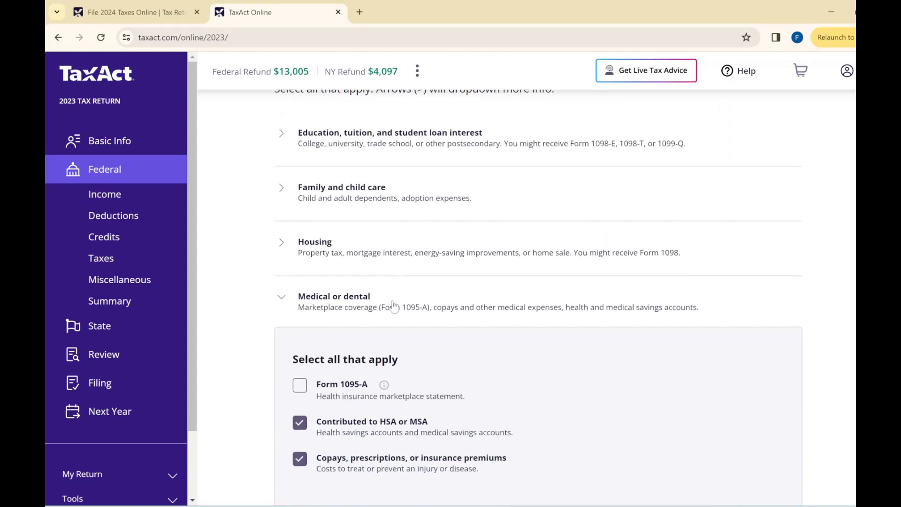
left_click(351, 256)
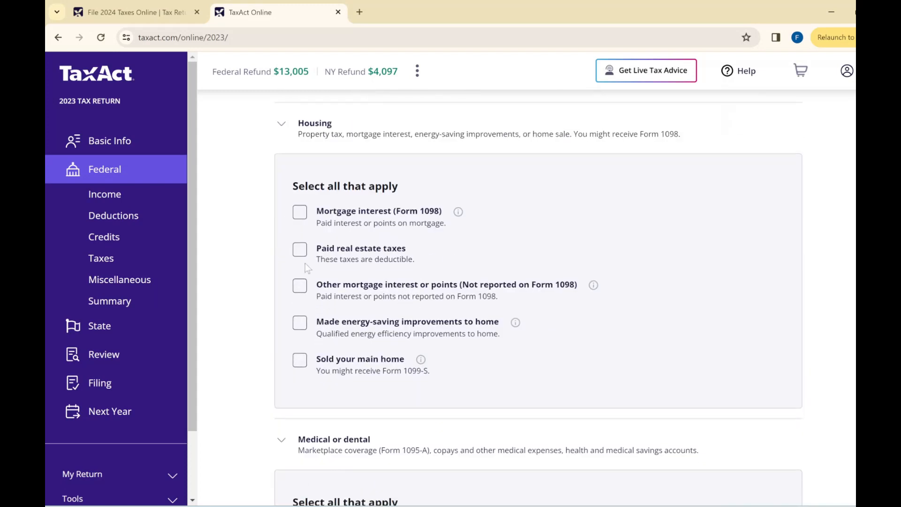
left_click(300, 211)
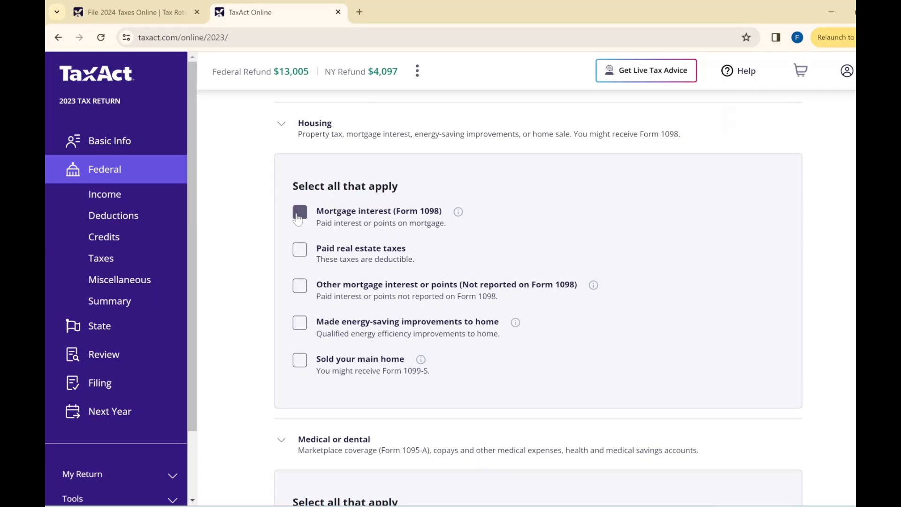
left_click(300, 253)
left_click(300, 285)
scroll(300, 379, "down", 8)
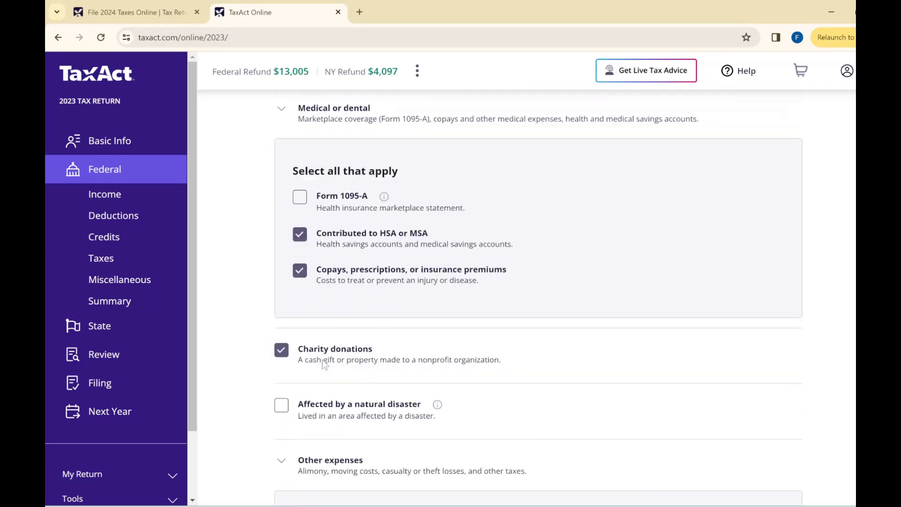
scroll(322, 360, "down", 6)
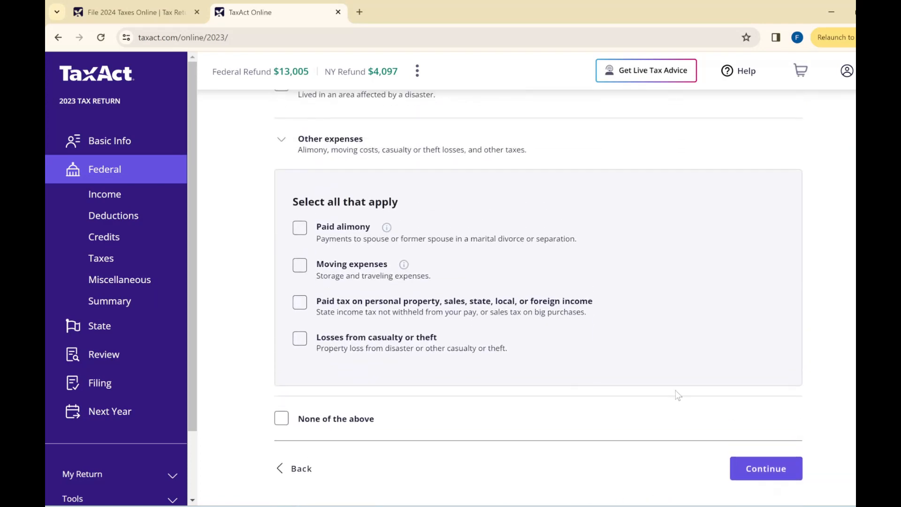
left_click(762, 475)
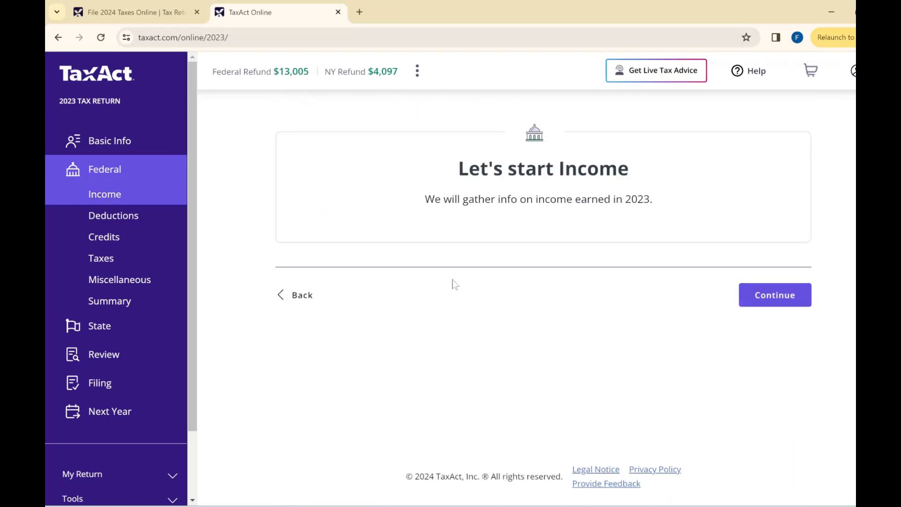
- Open the federal deductions overview and examine the applicable and additional deduction topics
left_click(111, 217)
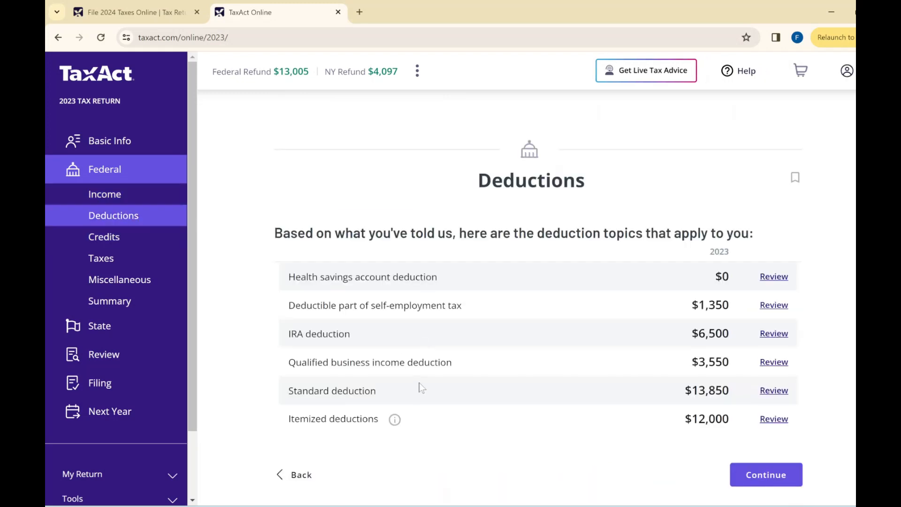
scroll(425, 384, "down", 1)
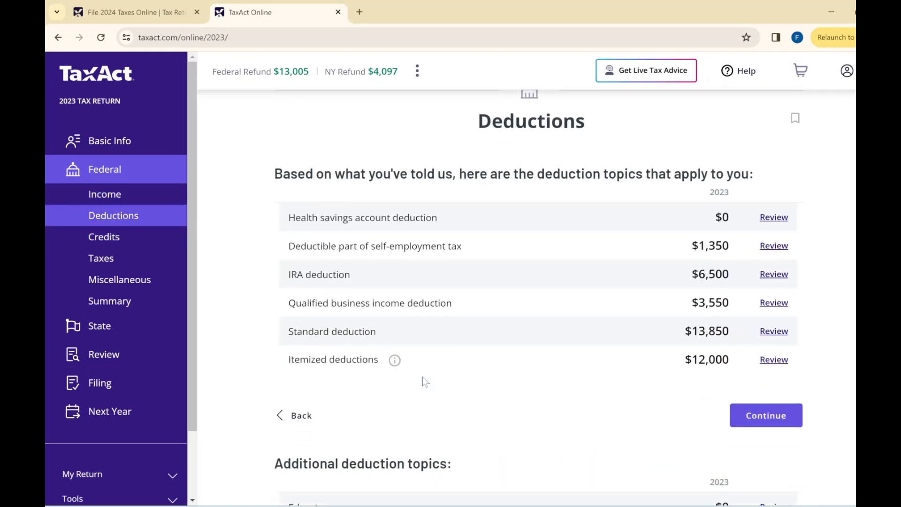
scroll(422, 376, "down", 4)
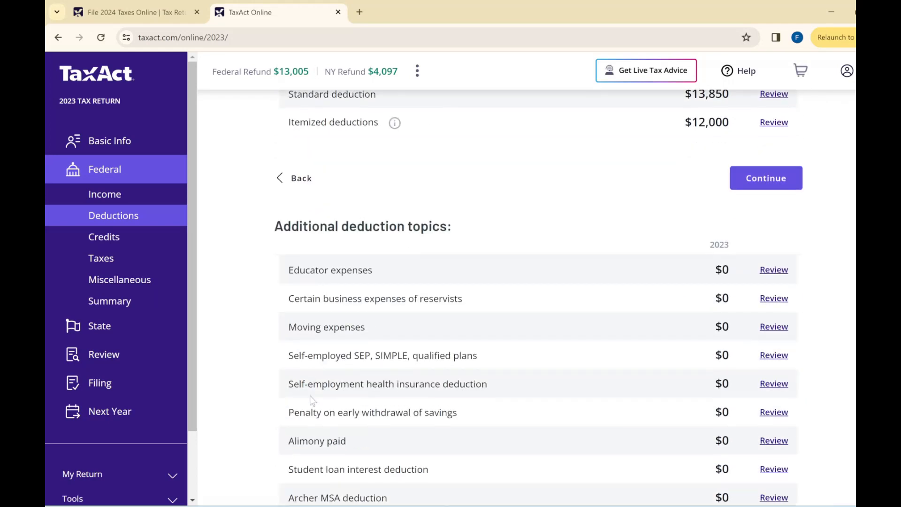
scroll(311, 396, "down", 1)
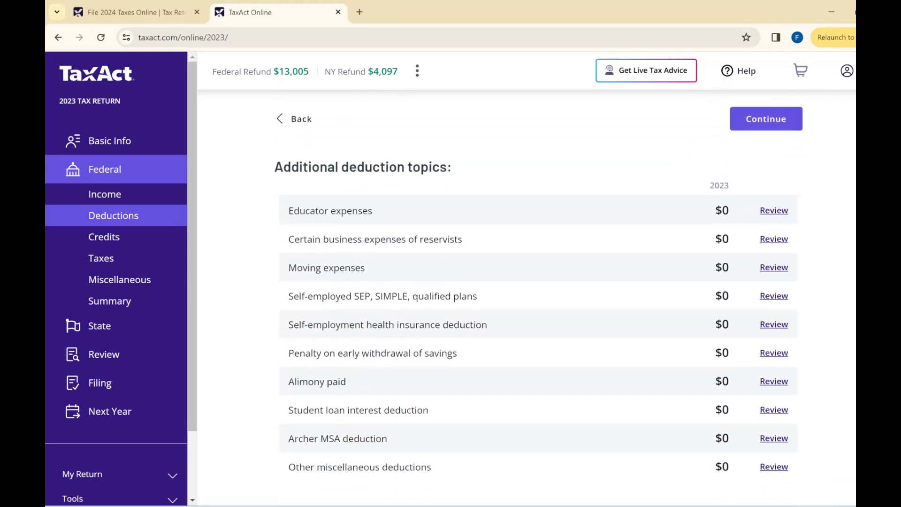
- Compare the standard and itemized deduction amounts in the deductions overview and look over the additional deduction topics
scroll(598, 351, "up", 5)
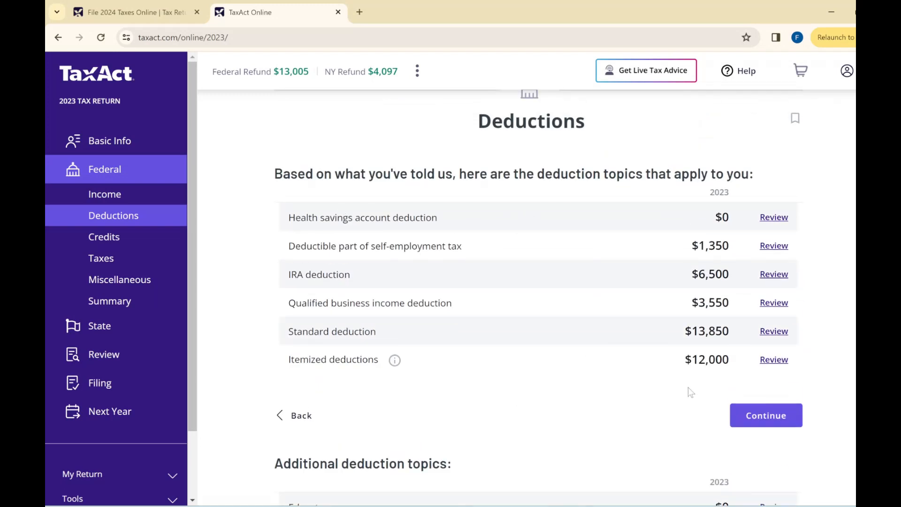
scroll(697, 383, "down", 1)
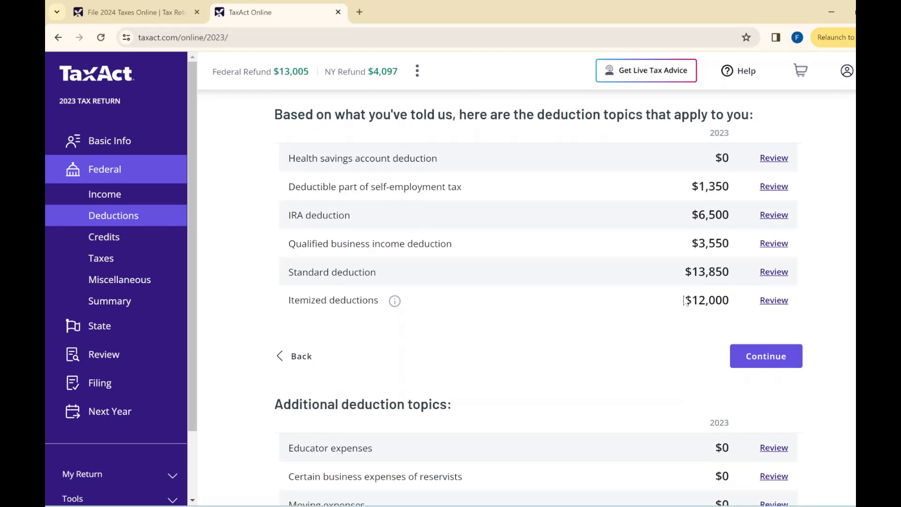
scroll(677, 303, "up", 1)
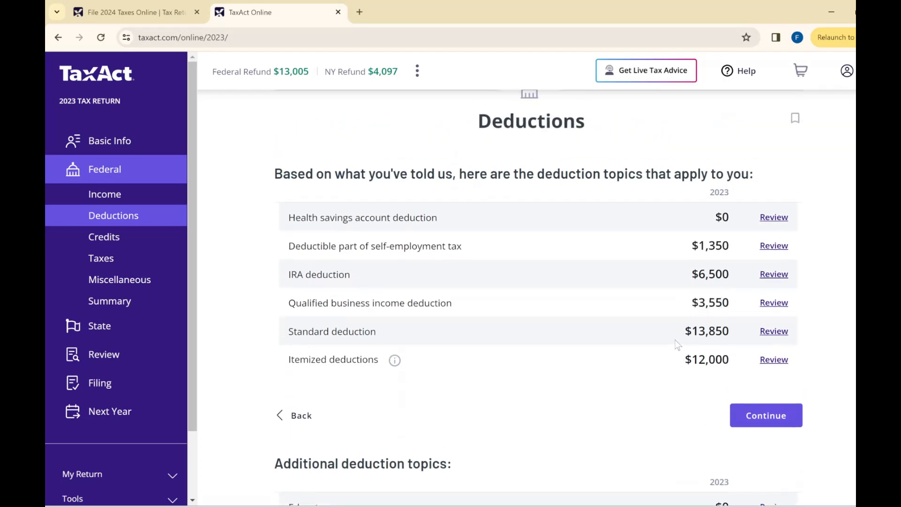
left_click_drag(676, 337, 730, 335)
left_click_drag(683, 364, 729, 360)
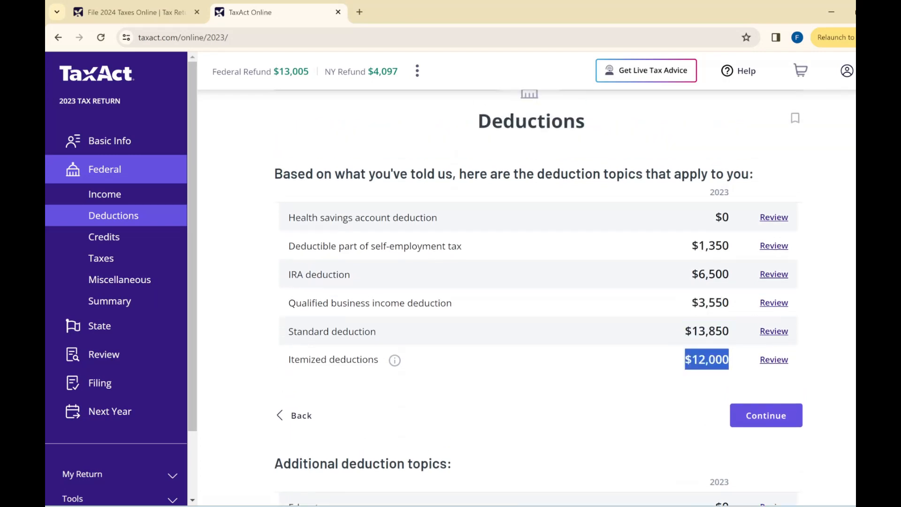
scroll(522, 401, "down", 5)
scroll(522, 401, "down", 1)
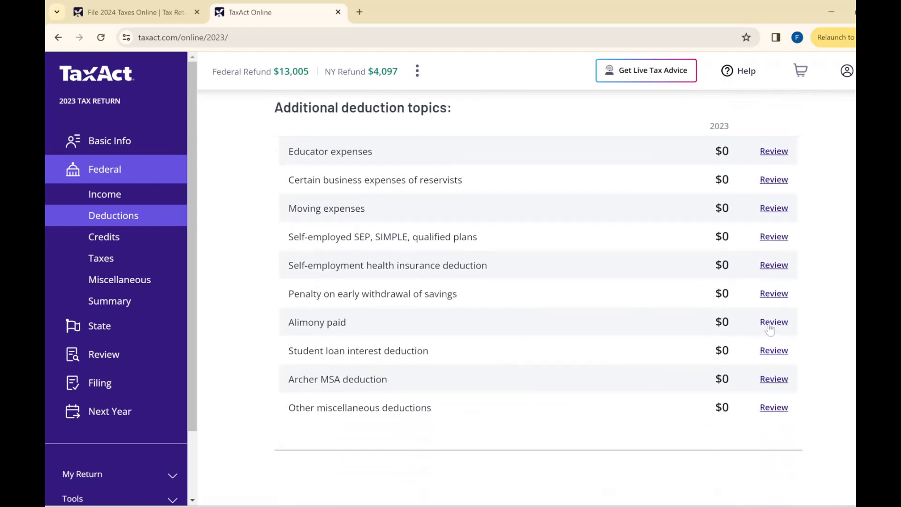
scroll(484, 151, "up", 3)
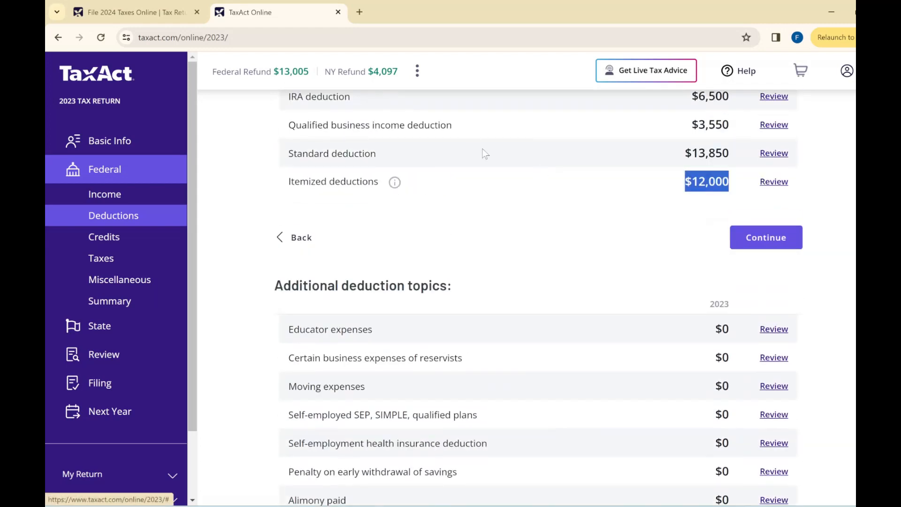
- Review the real estate taxes topic under itemized deductions and enter $8,000 as the real estate taxes assessed and paid in 2023
left_click(773, 182)
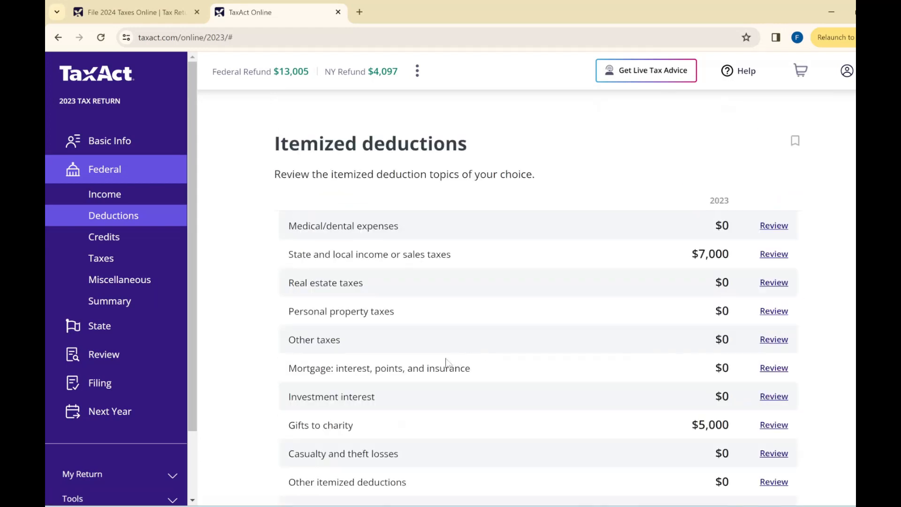
scroll(432, 355, "down", 1)
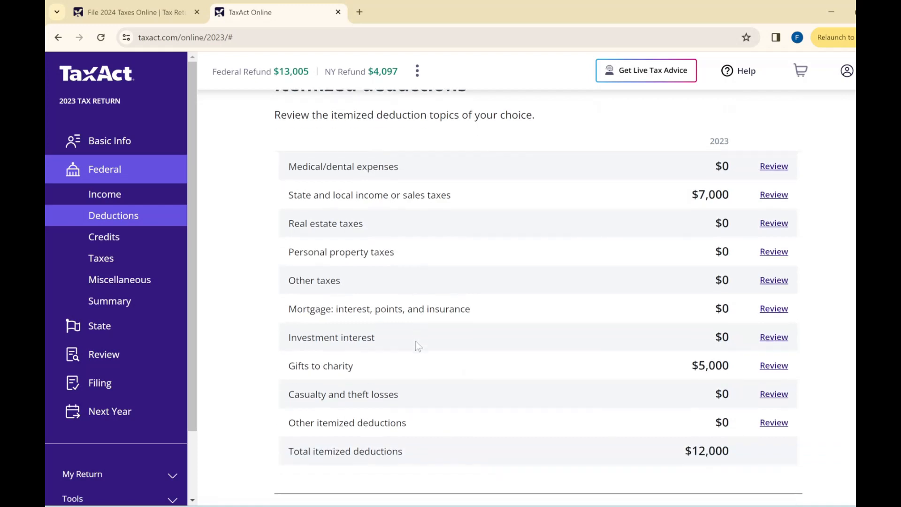
left_click(774, 224)
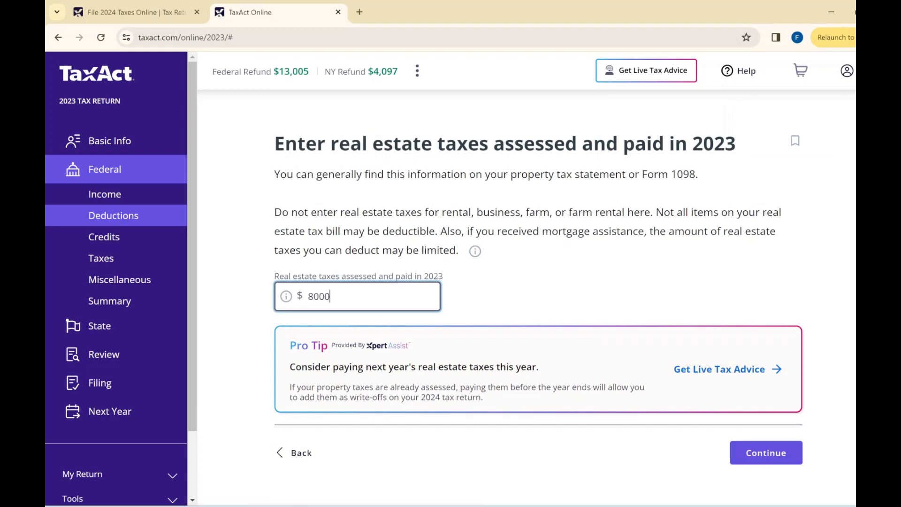
key("Tab")
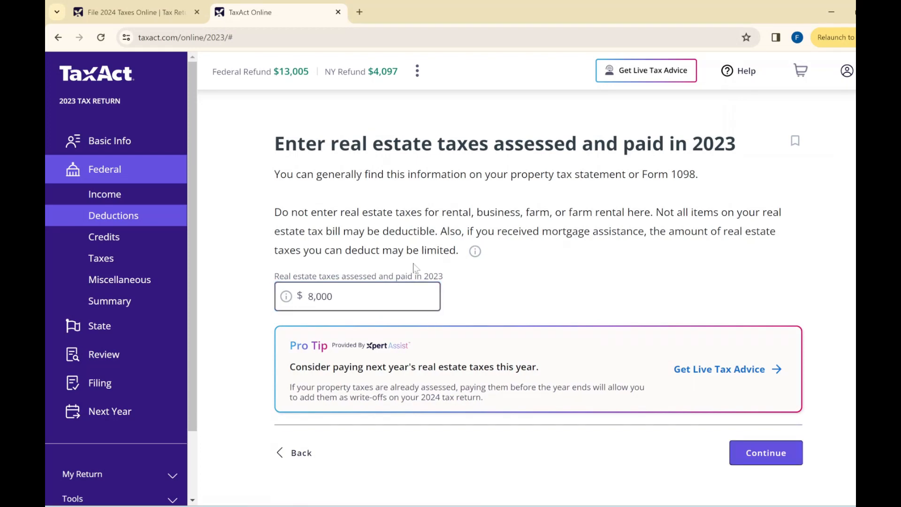
scroll(414, 264, "down", 2)
left_click(762, 397)
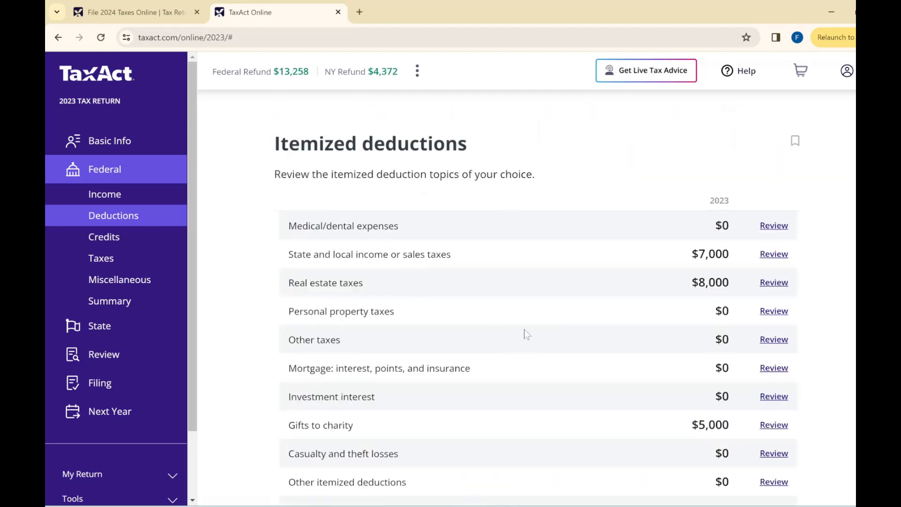
- Review the itemized topic for mortgage interest, points and insurance, and answer Yes to receiving Form 1098
scroll(524, 329, "down", 1)
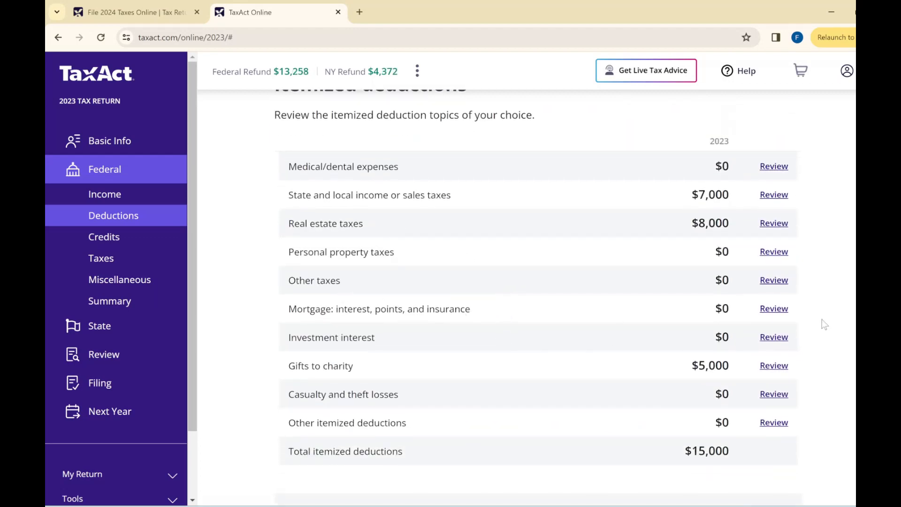
left_click(772, 310)
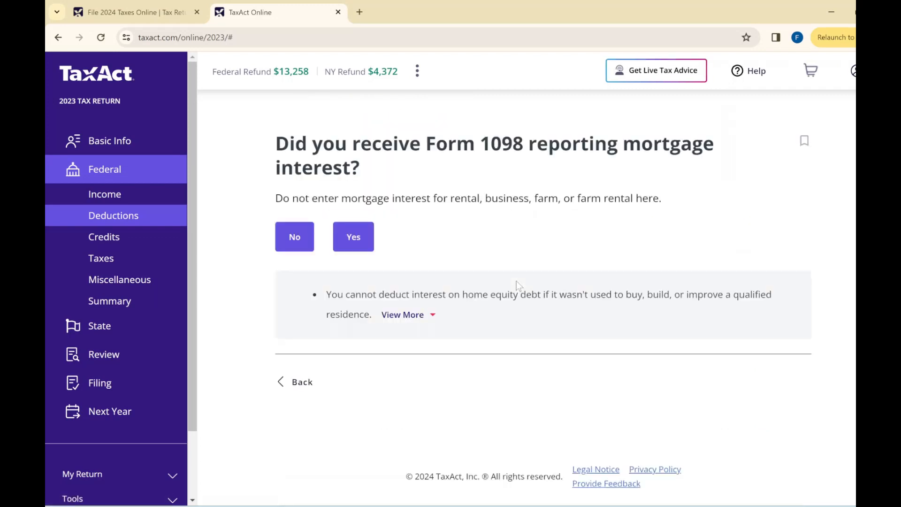
left_click(367, 245)
left_click_drag(449, 198, 545, 198)
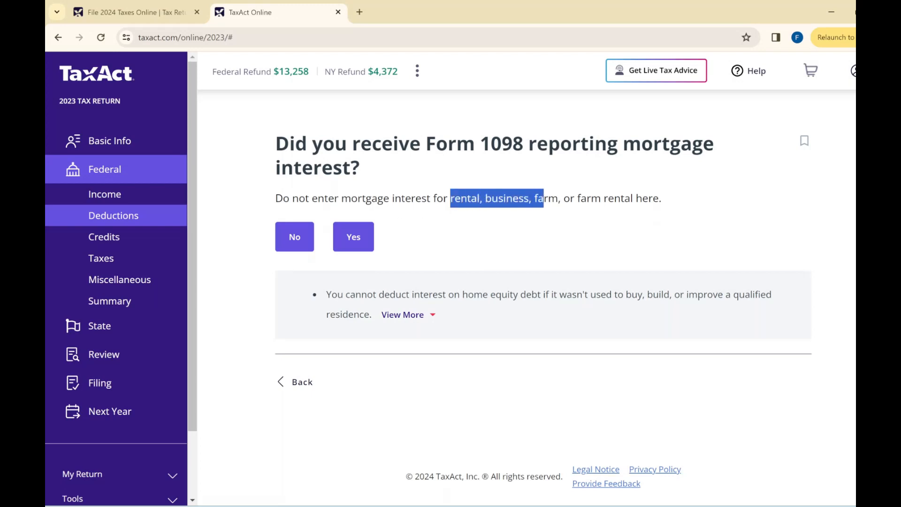
left_click(626, 232)
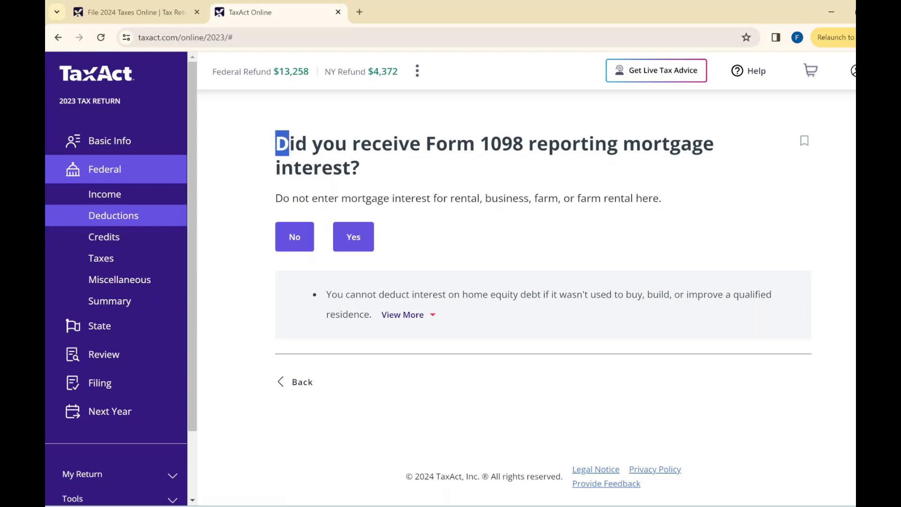
triple_click(281, 143)
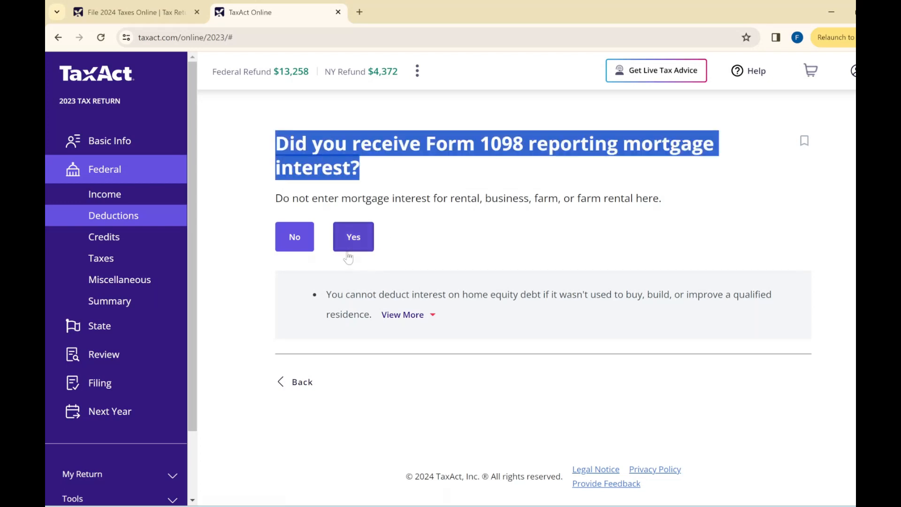
left_click(355, 238)
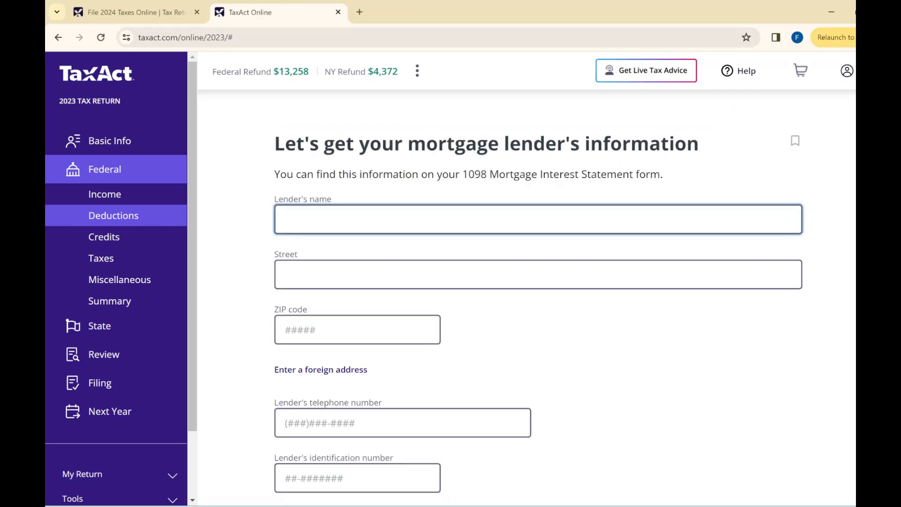
- Enter Chase as the mortgage lender's name and continue with the other lender fields blank
scroll(385, 267, "down", 4)
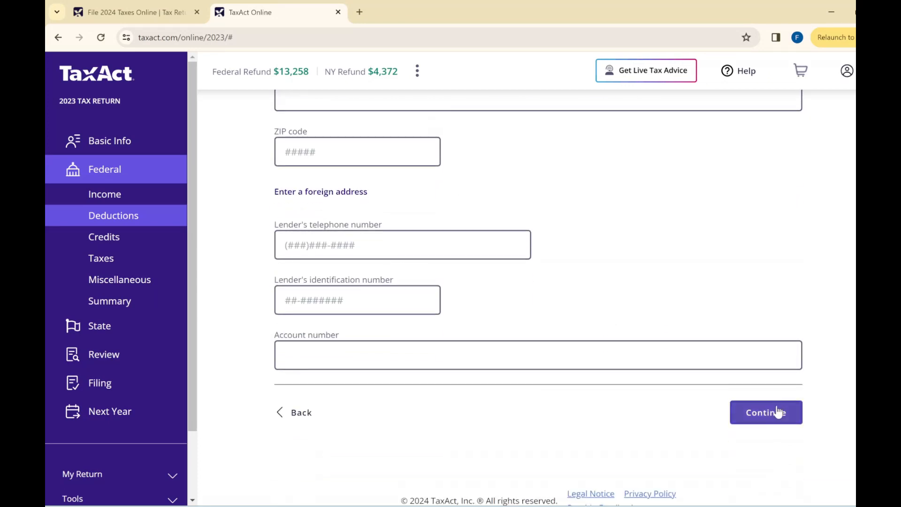
left_click(777, 412)
type("Chase")
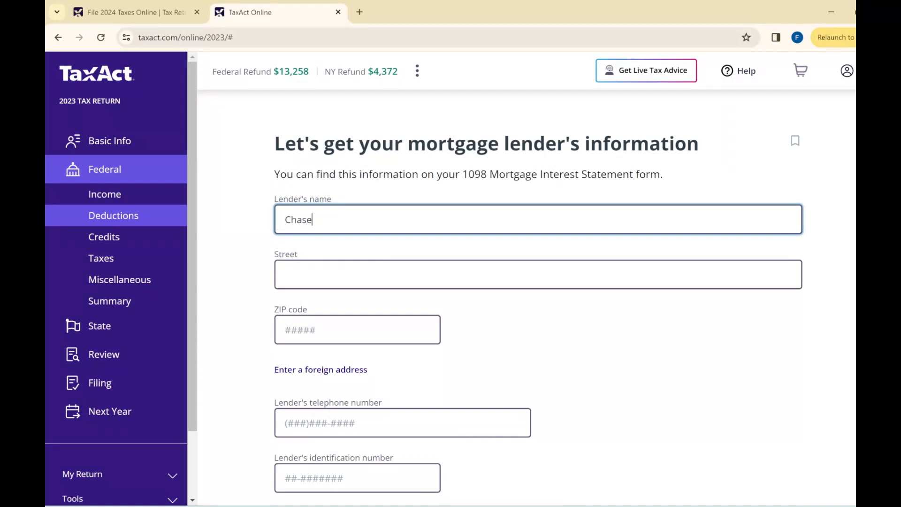
scroll(669, 322, "down", 4)
left_click(765, 393)
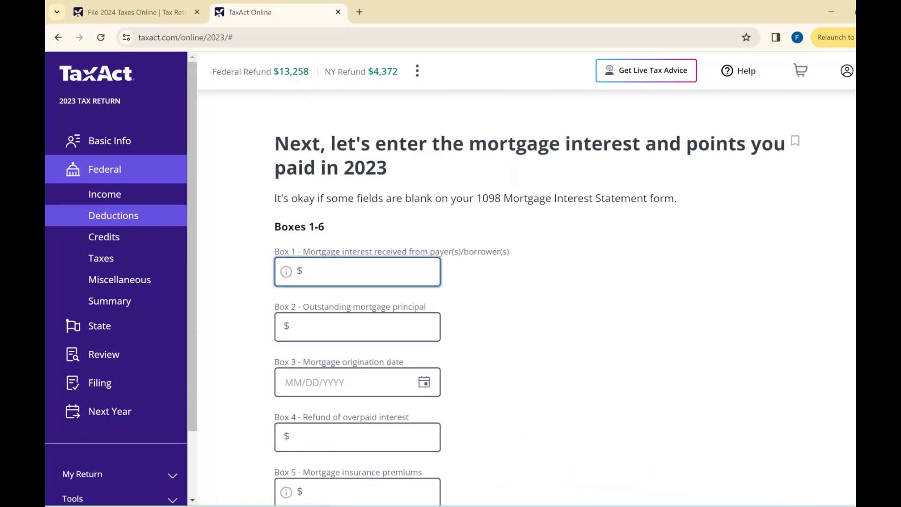
- Set Form 1098 box 1 mortgage interest to $5,000 and box 2 outstanding mortgage principal to $500,000
scroll(421, 227, "down", 1)
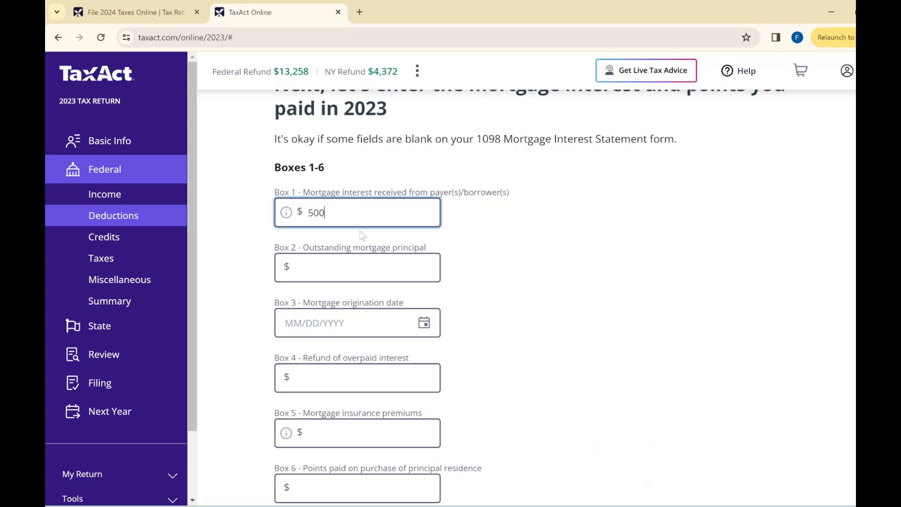
key("Tab")
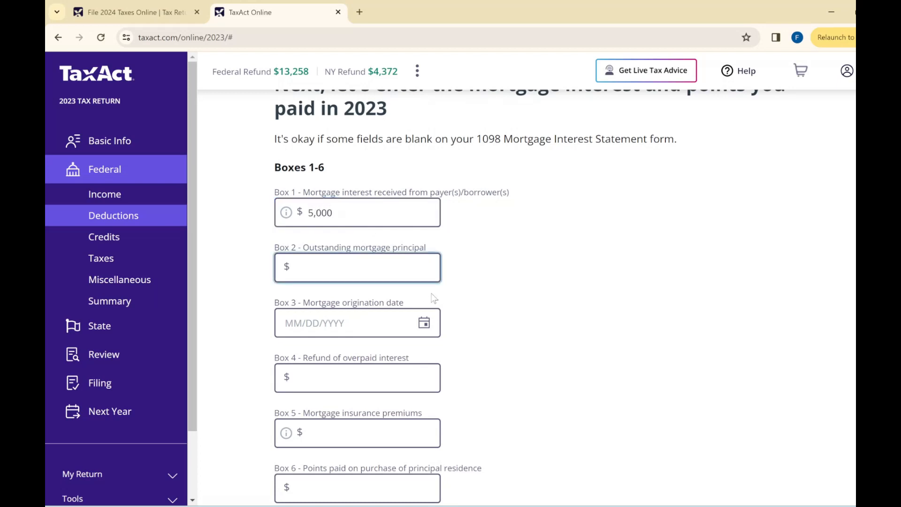
scroll(436, 300, "down", 1)
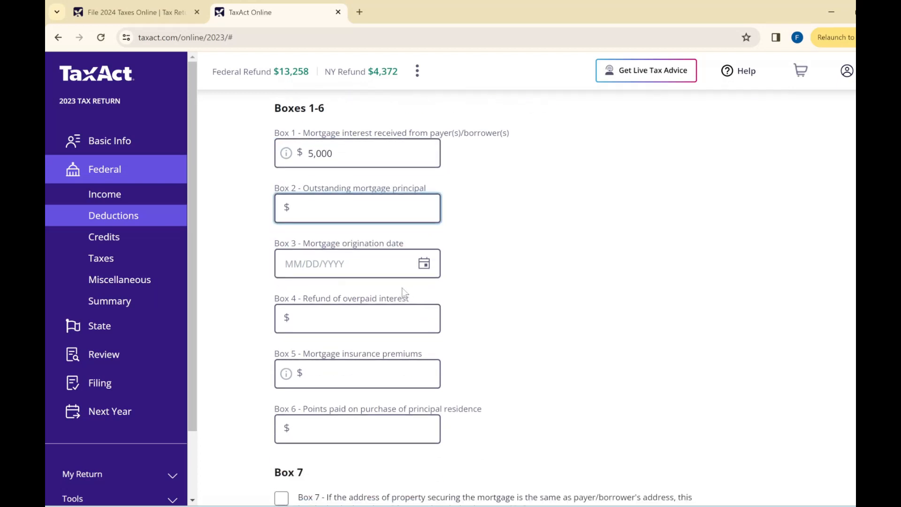
type("5000000")
key("Tab")
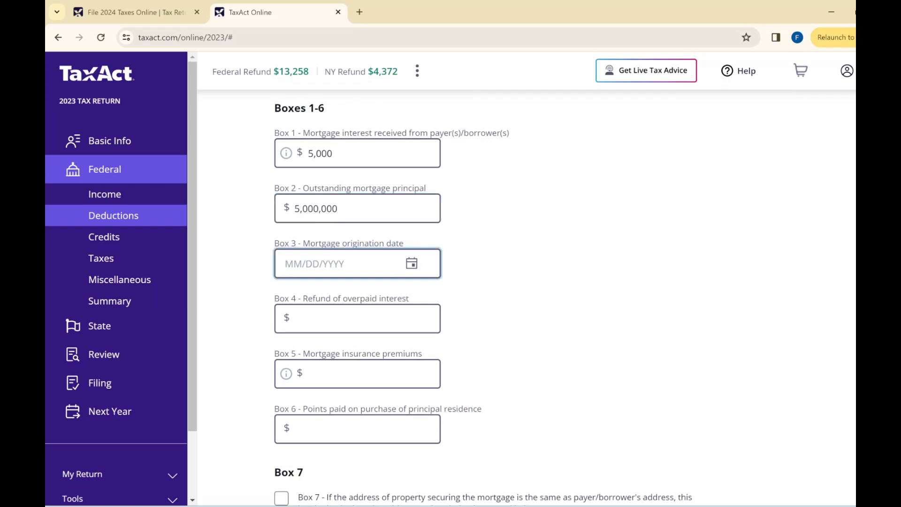
left_click(332, 209)
key("BackSpace")
key("Tab")
- Submit Form 1098 with the remaining boxes blank and all loan money marked as used for the main/second home, without adding another 1098
scroll(680, 311, "down", 5)
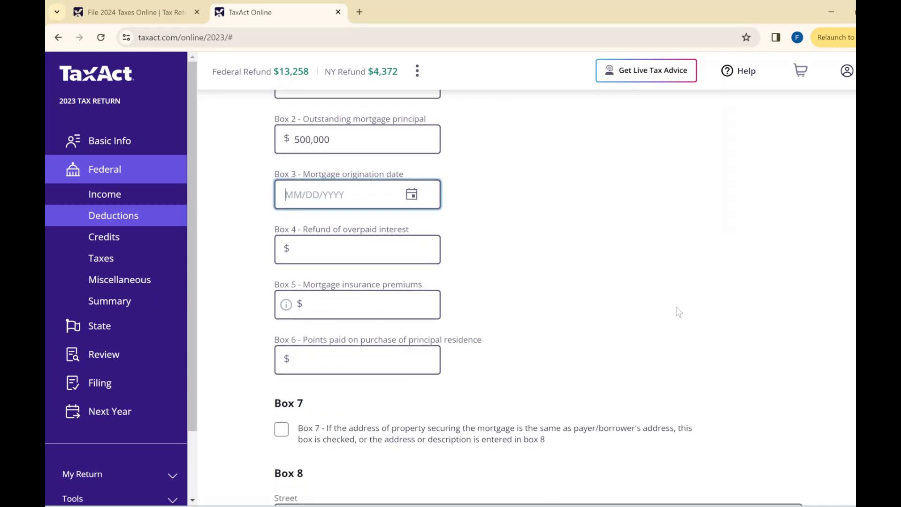
scroll(678, 311, "down", 10)
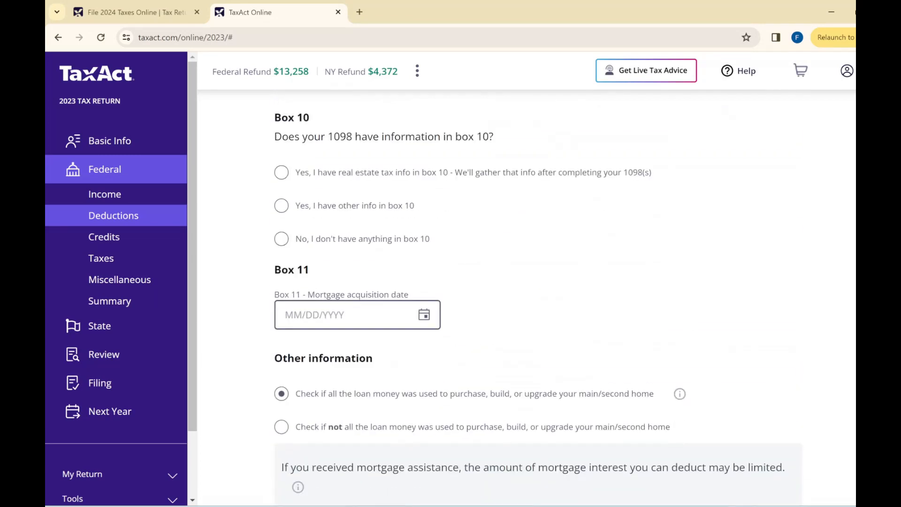
scroll(678, 311, "up", 2)
scroll(690, 291, "down", 4)
scroll(694, 275, "down", 2)
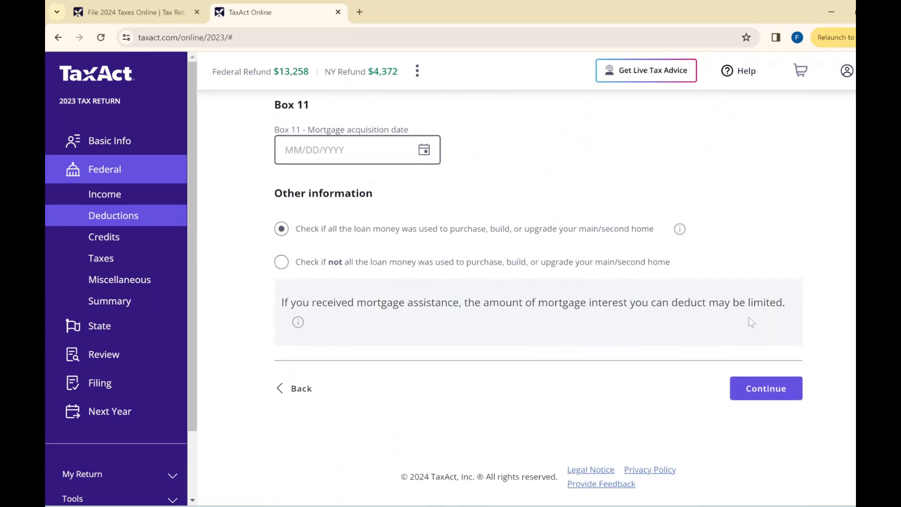
left_click(769, 397)
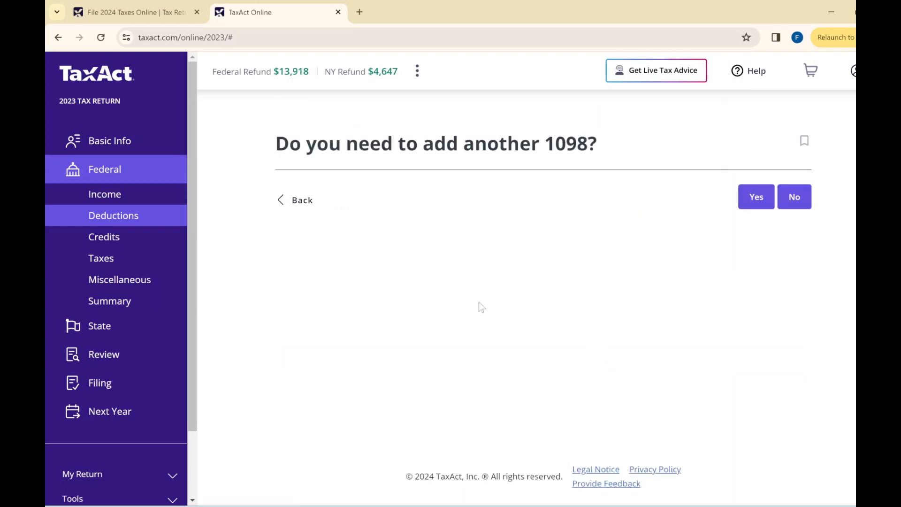
left_click(794, 197)
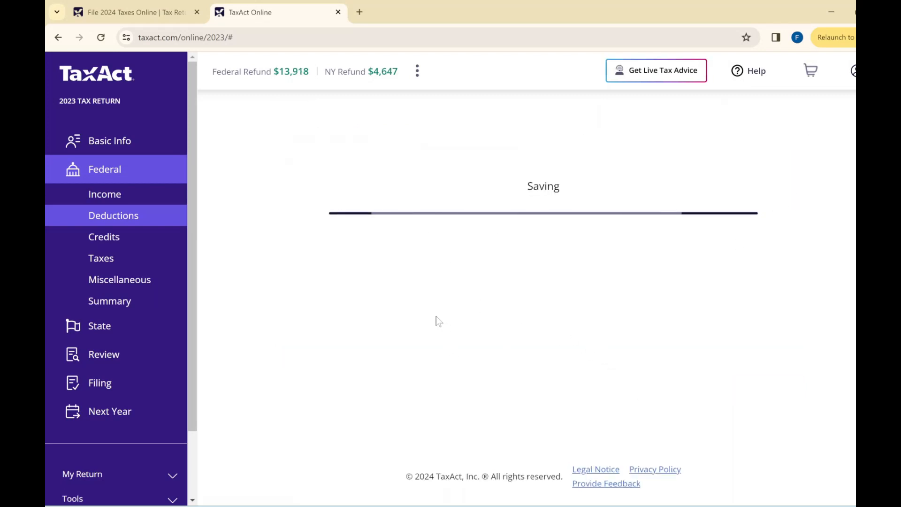
- Answer No to mortgage interest and points not reported on Form 1098, and continue to the mortgage summary with the real estate taxes as entered
scroll(486, 321, "down", 2)
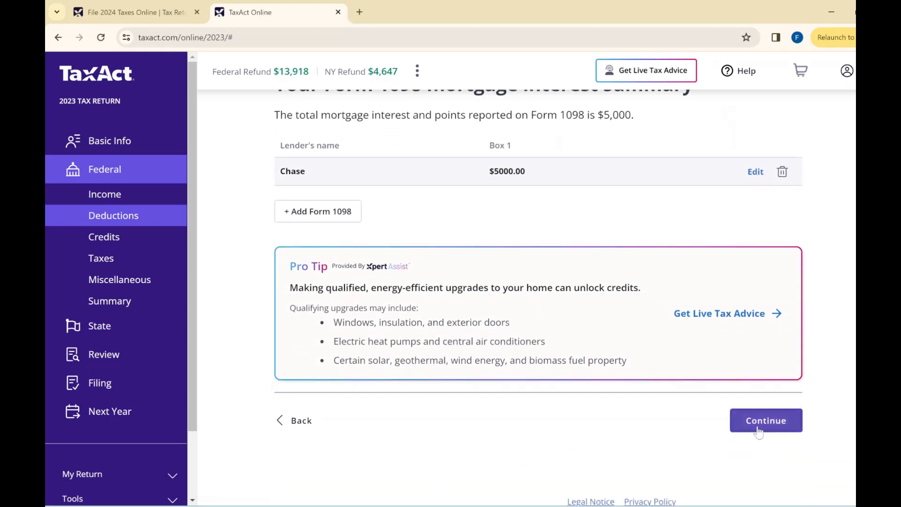
left_click(758, 427)
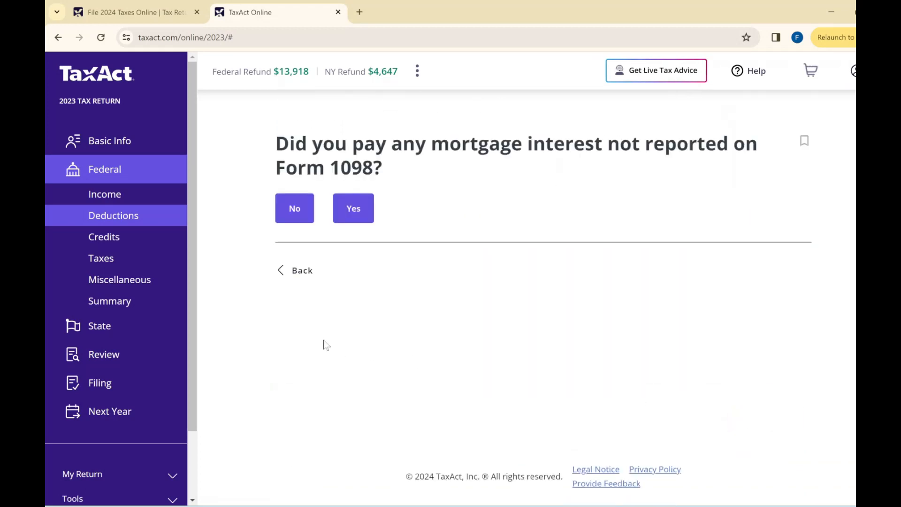
left_click(295, 214)
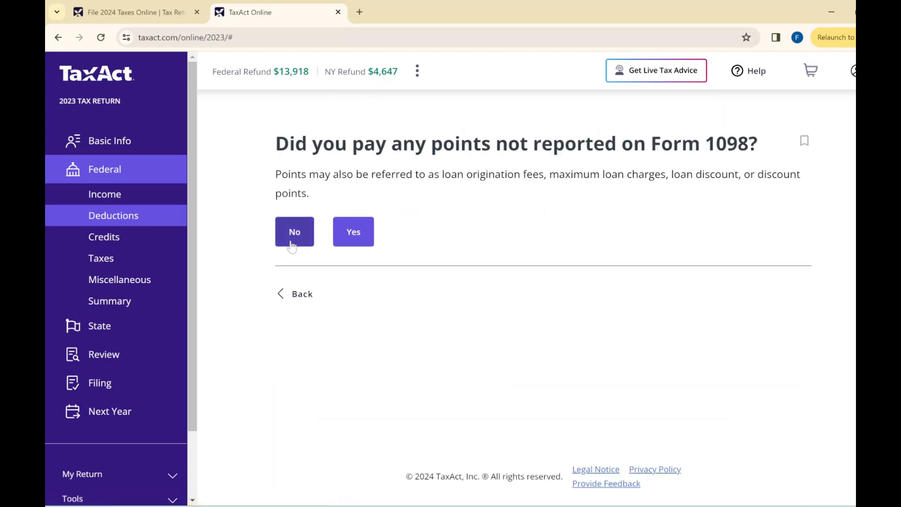
left_click(291, 244)
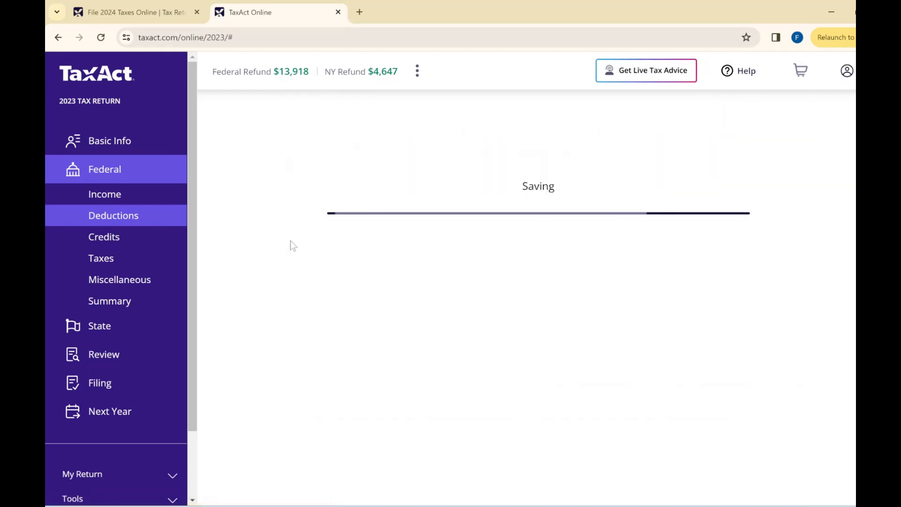
left_click(295, 310)
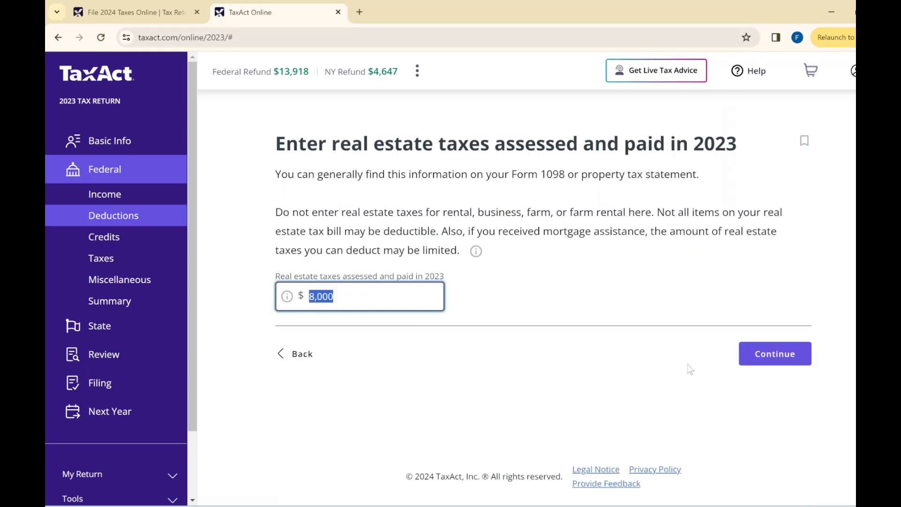
left_click(760, 357)
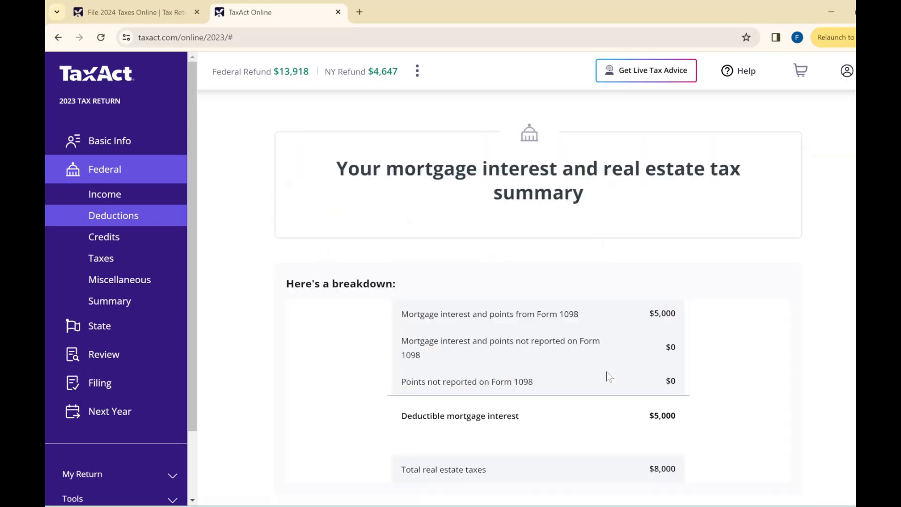
- Continue from the mortgage summary, review the itemized deduction topics and their total, and proceed to the deductions overview
scroll(607, 376, "down", 3)
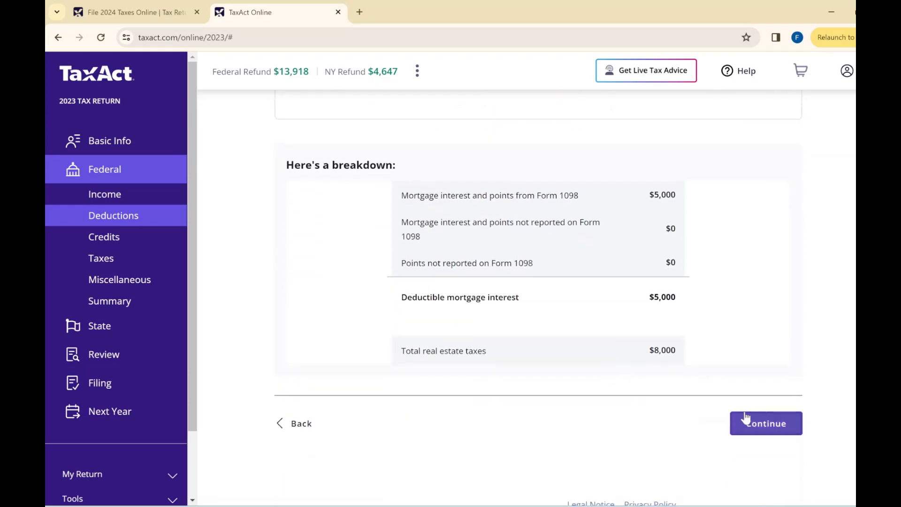
left_click(746, 419)
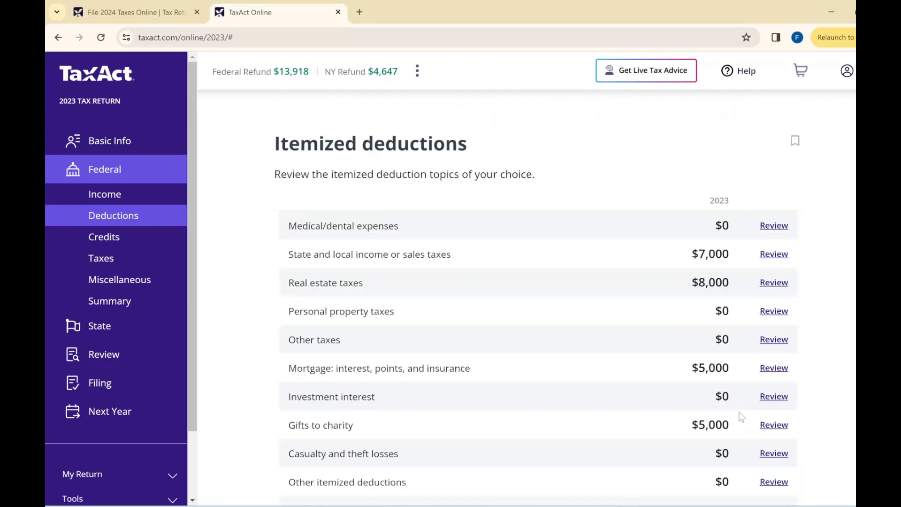
scroll(602, 382, "down", 5)
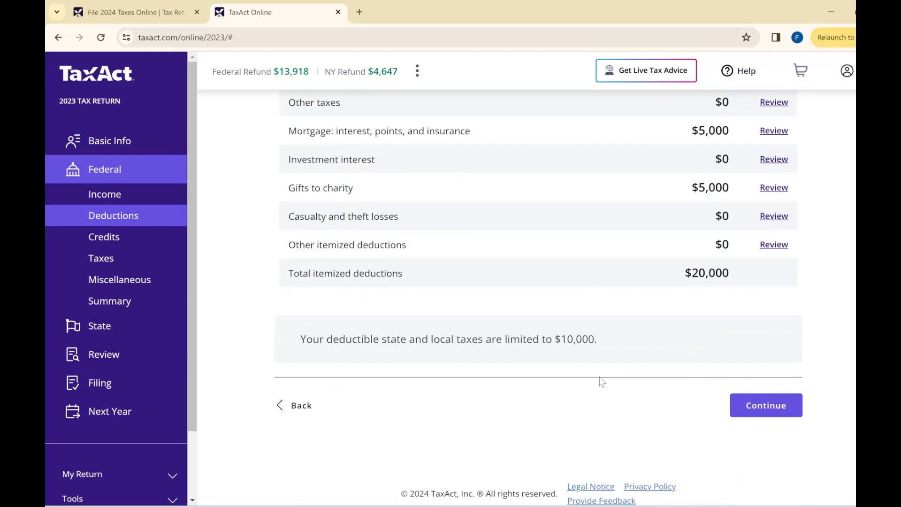
scroll(599, 380, "up", 3)
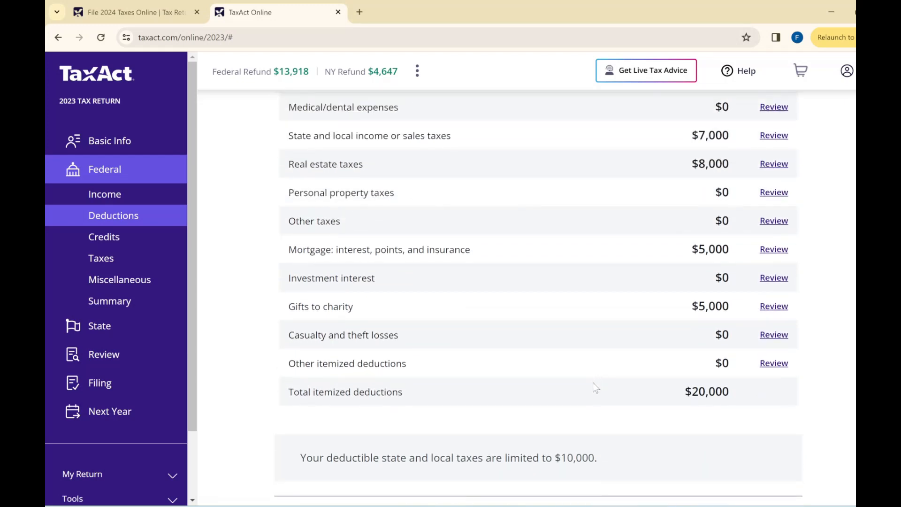
scroll(592, 382, "up", 1)
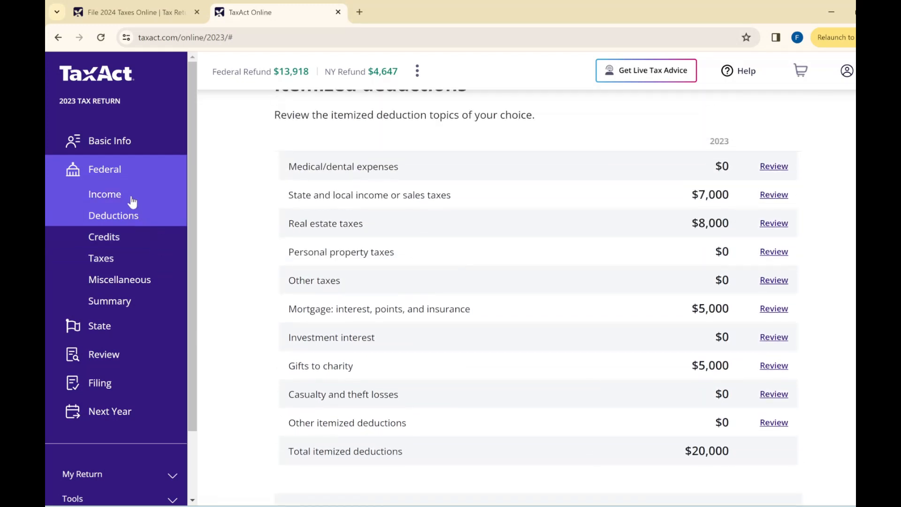
scroll(440, 342, "up", 1)
scroll(446, 287, "down", 1)
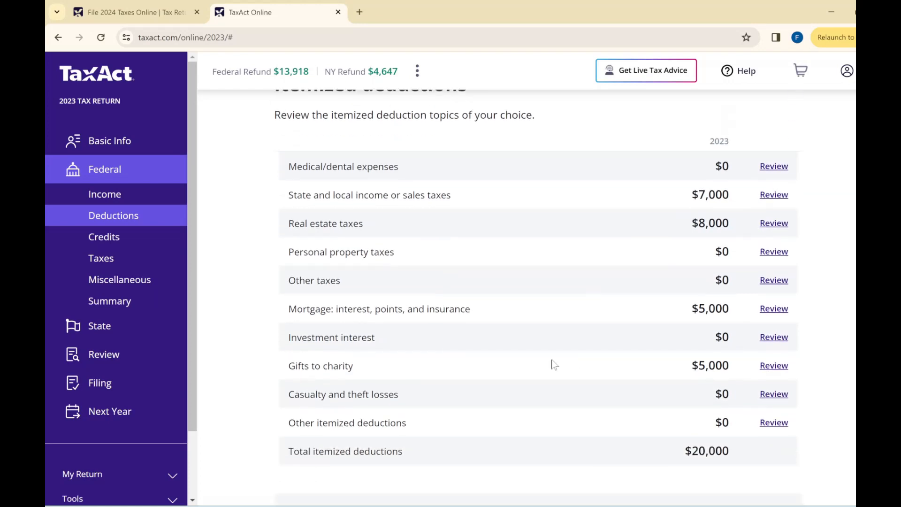
scroll(557, 345, "up", 1)
scroll(557, 346, "down", 4)
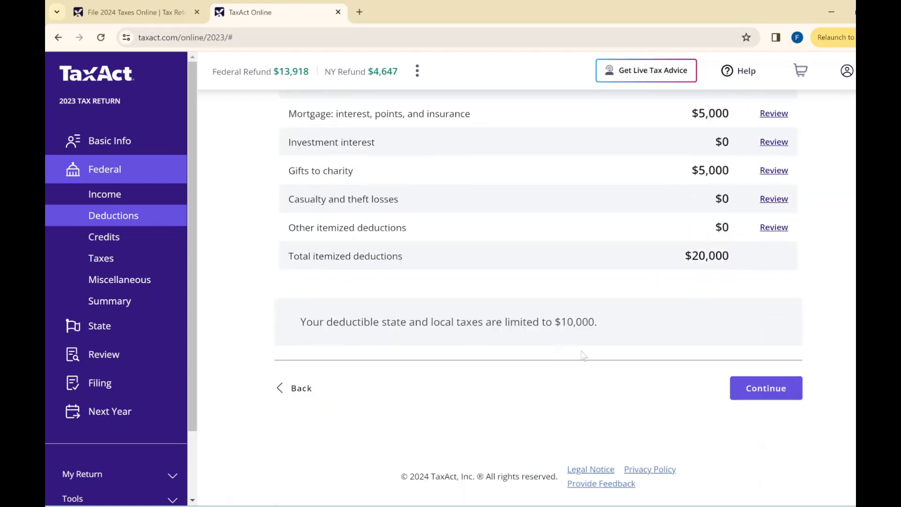
left_click(740, 396)
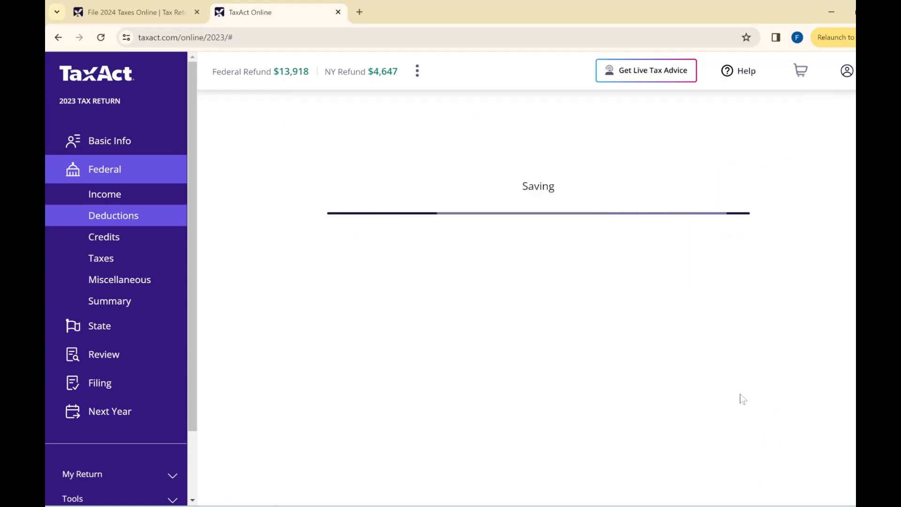
- Go back to recheck the itemized deduction topics, and return to the deductions overview to check the itemized deductions amount
scroll(543, 350, "down", 1)
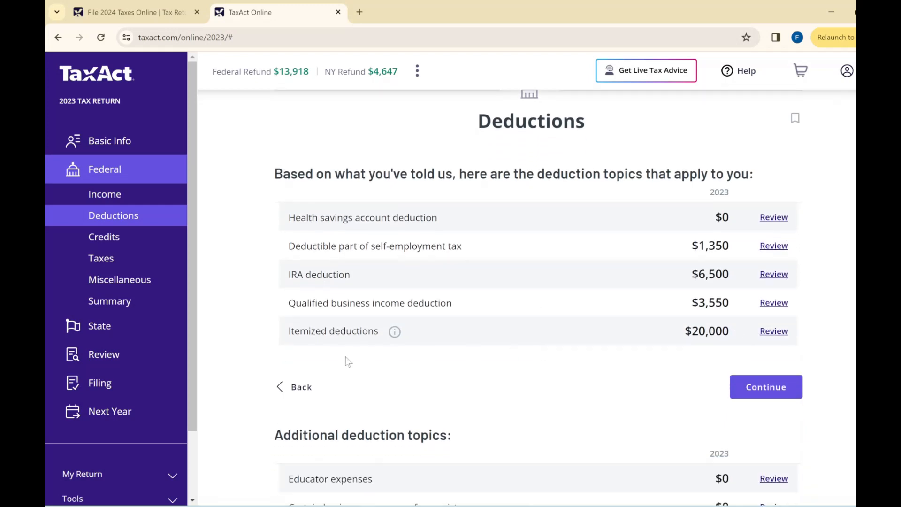
left_click(314, 396)
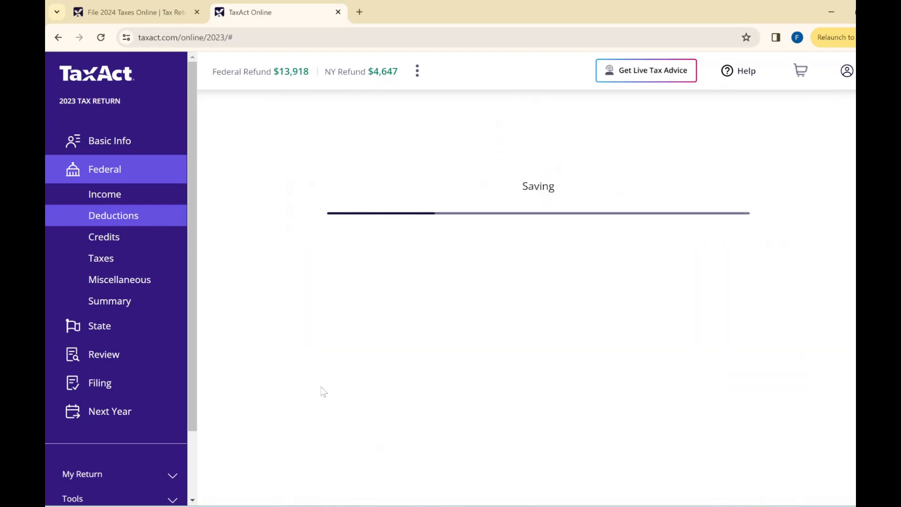
scroll(439, 353, "down", 2)
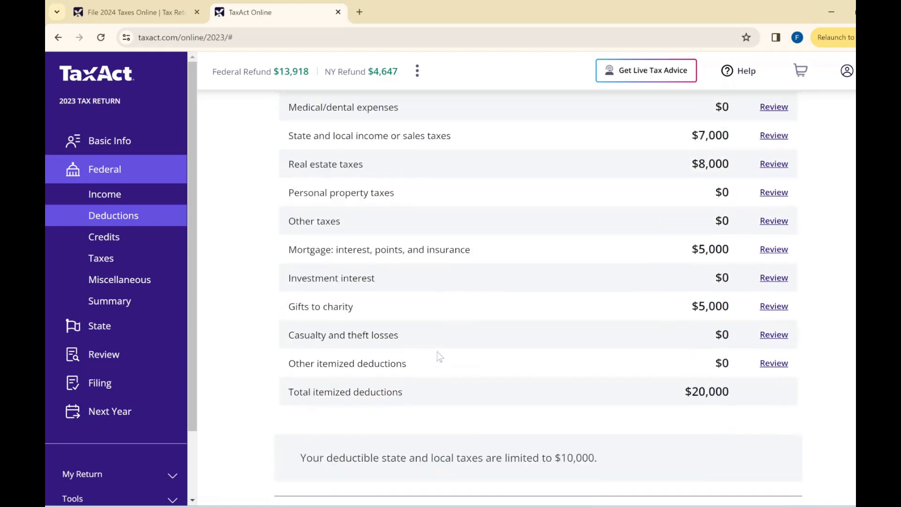
scroll(767, 419, "down", 3)
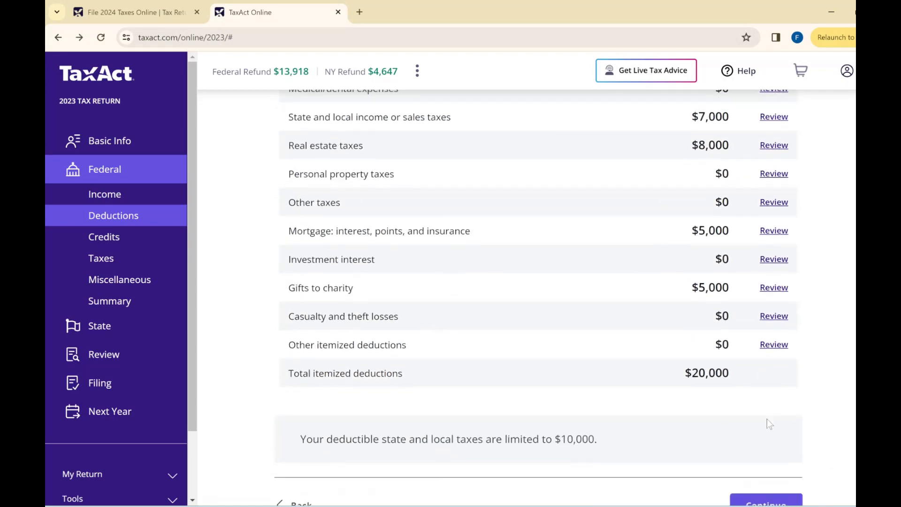
left_click(770, 448)
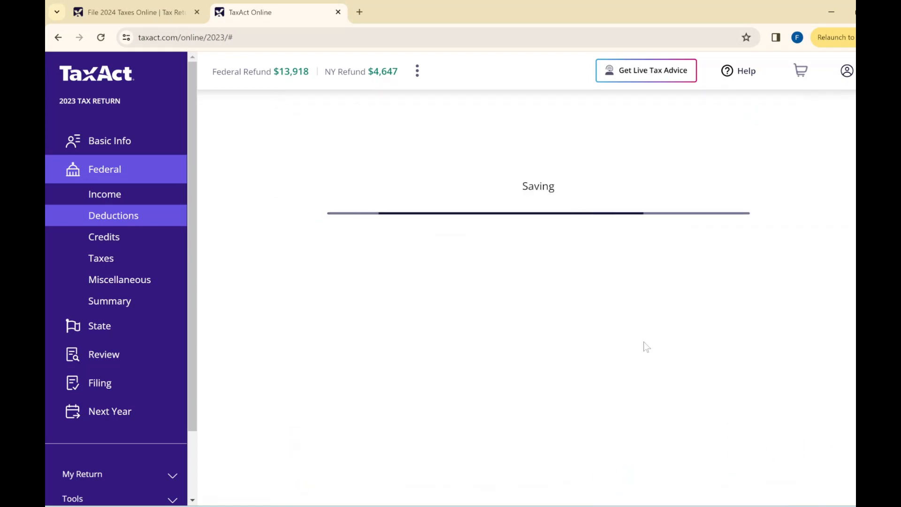
scroll(685, 327, "down", 2)
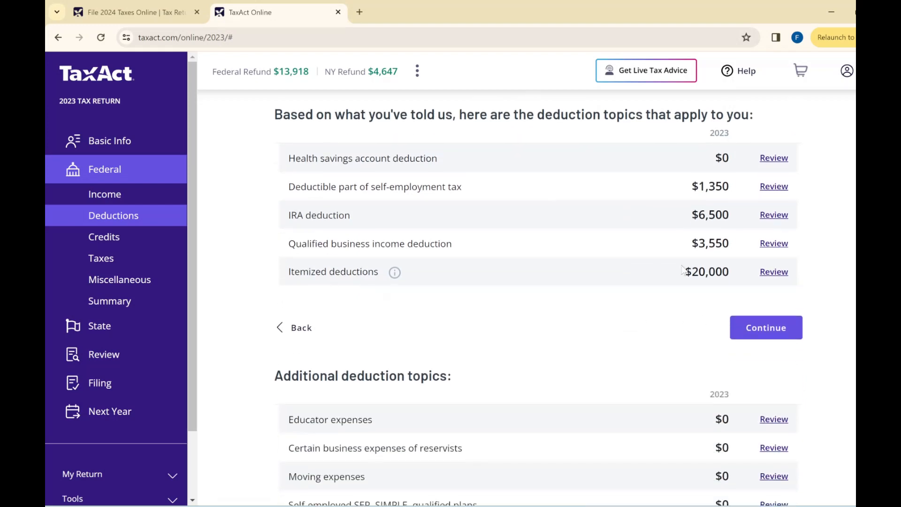
left_click_drag(675, 268, 730, 280)
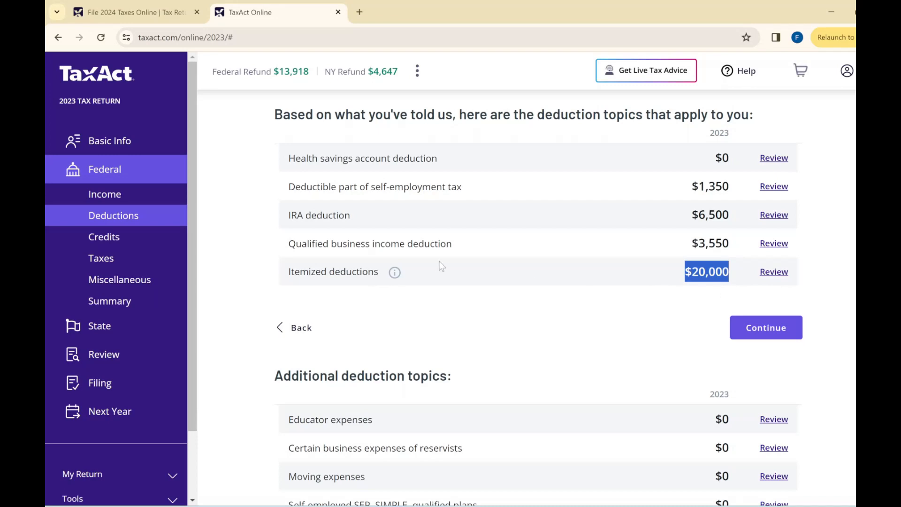
- Check the federal refund summary and look through the federal miscellaneous topics
left_click(142, 297)
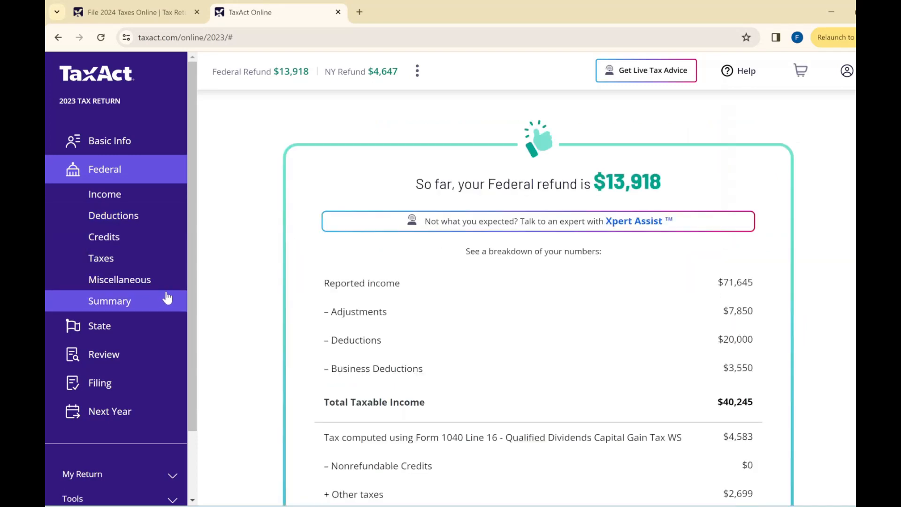
left_click(123, 285)
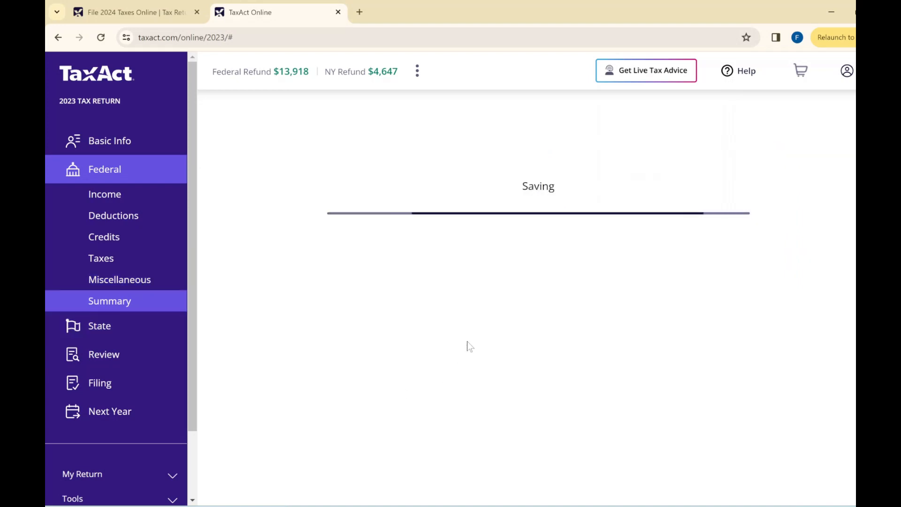
scroll(470, 346, "down", 1)
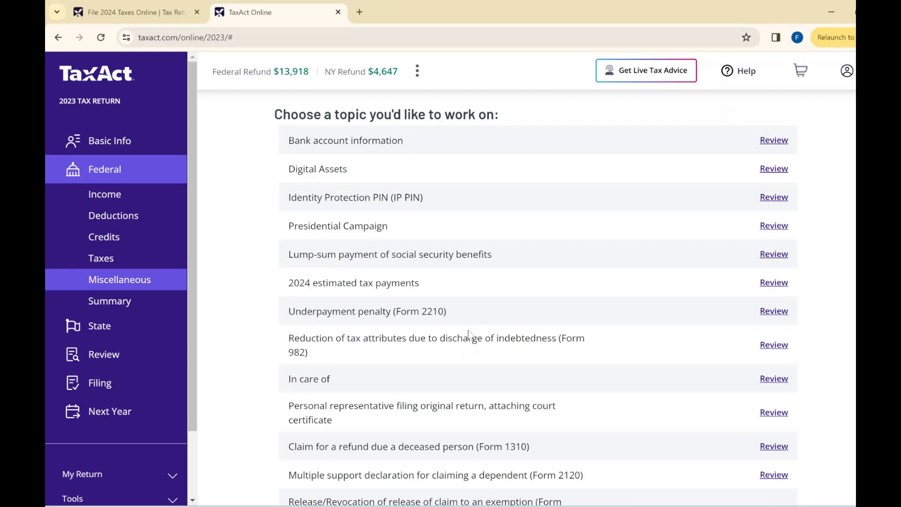
scroll(468, 331, "down", 4)
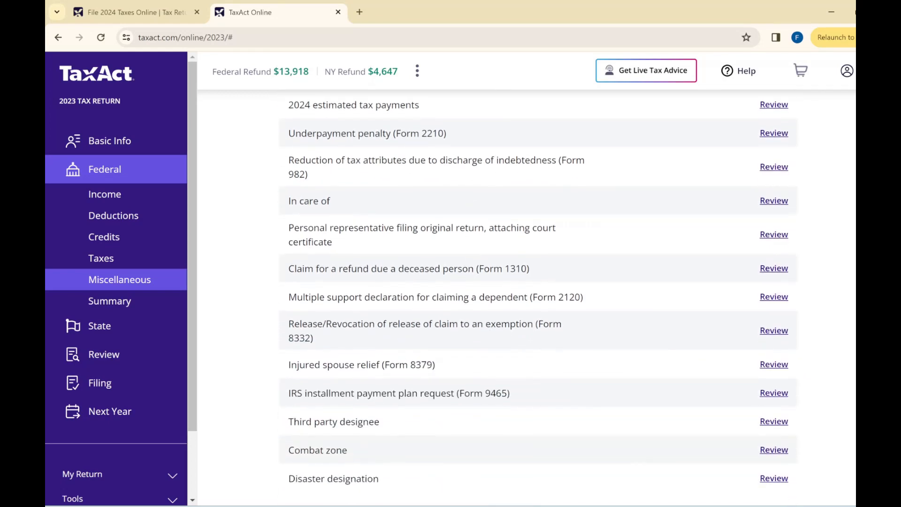
scroll(470, 334, "down", 2)
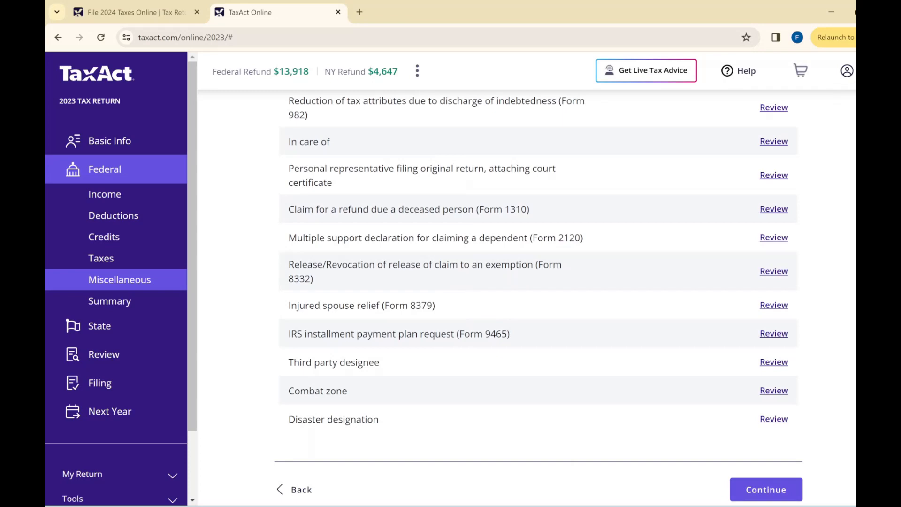
- Review the federal summary's refund amount and its full breakdown of income, deductions, taxes and payments
left_click(130, 304)
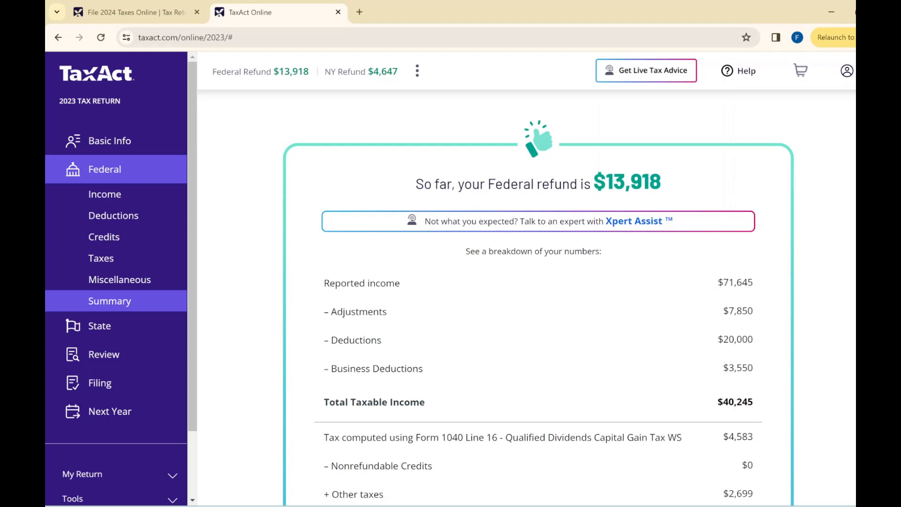
left_click_drag(591, 184, 686, 185)
scroll(545, 326, "down", 1)
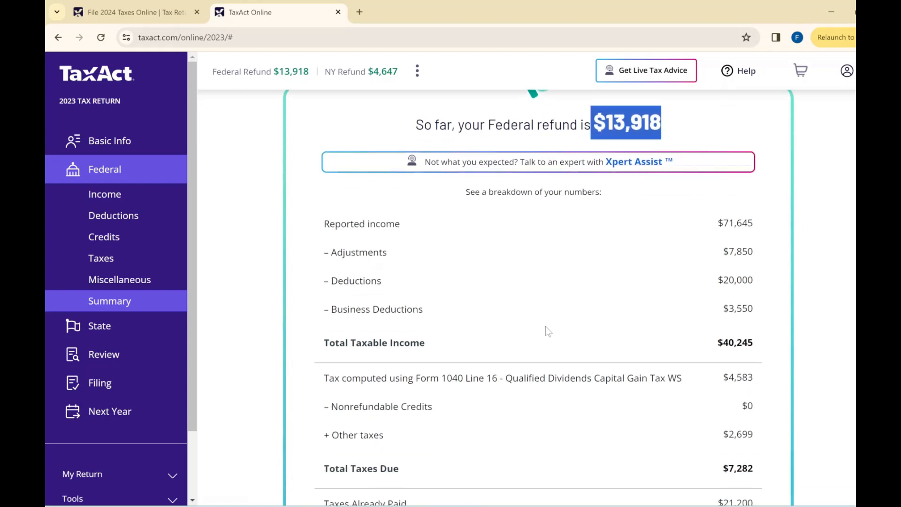
scroll(757, 371, "down", 6)
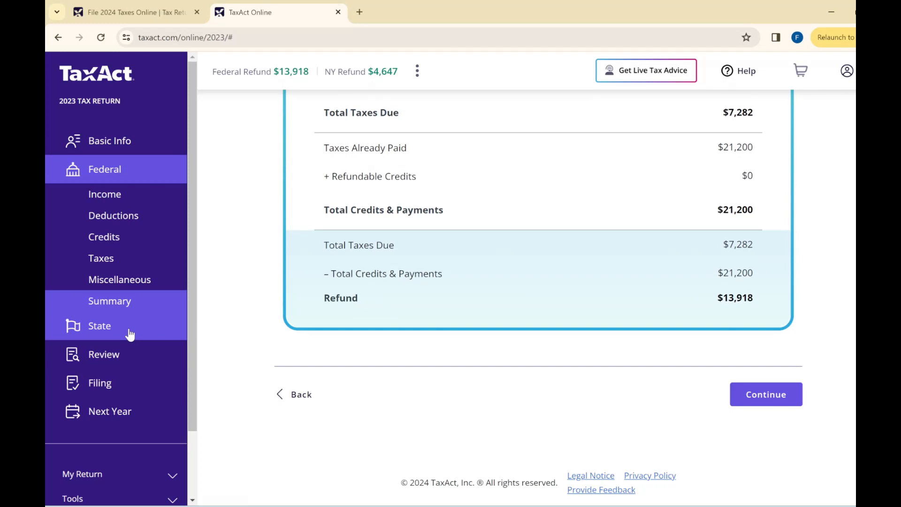
- Start the New York state return and accept Full-year resident (Form IT-201) as the residency status
left_click(130, 332)
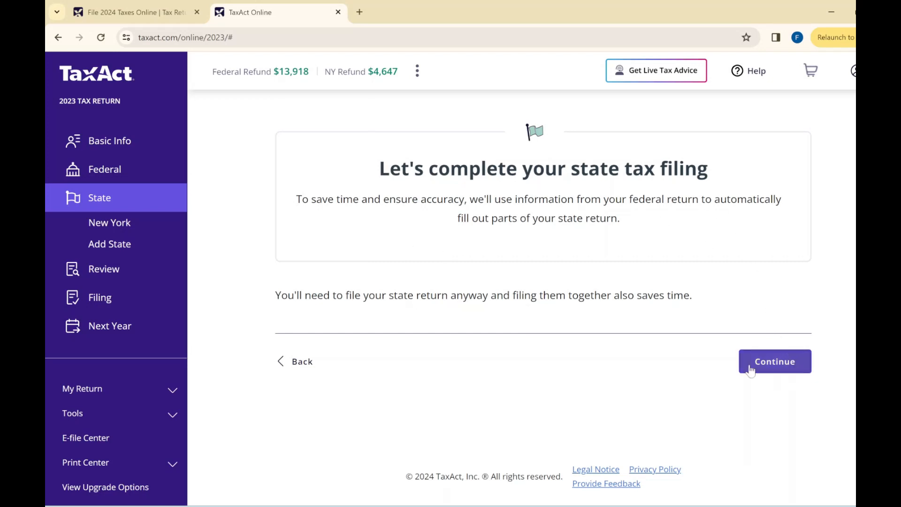
left_click(786, 371)
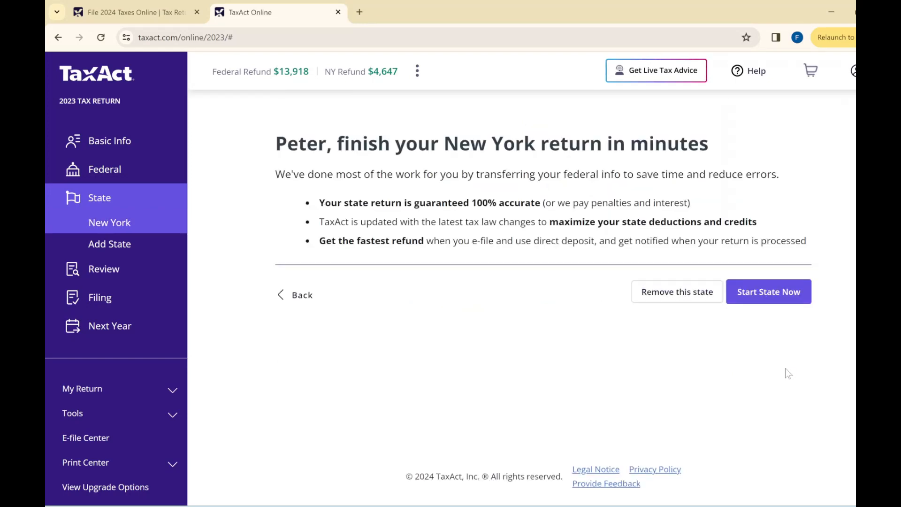
left_click(756, 293)
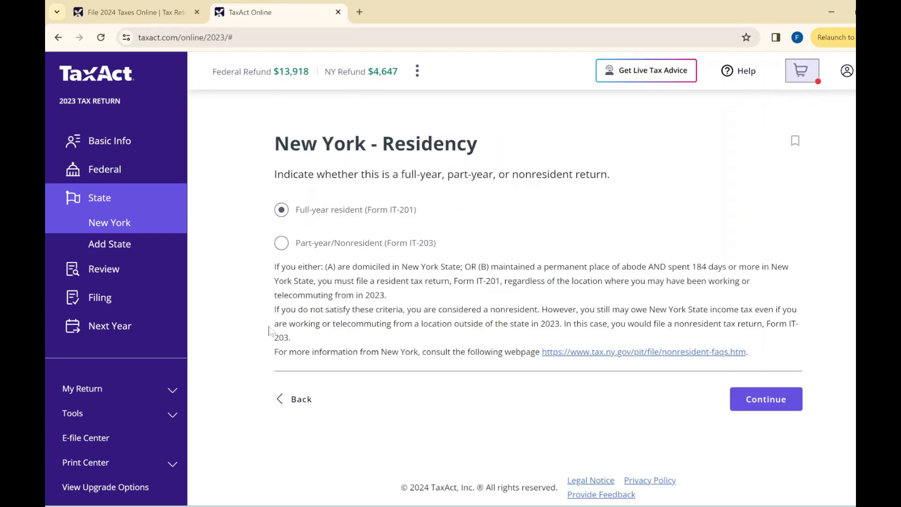
scroll(270, 331, "down", 1)
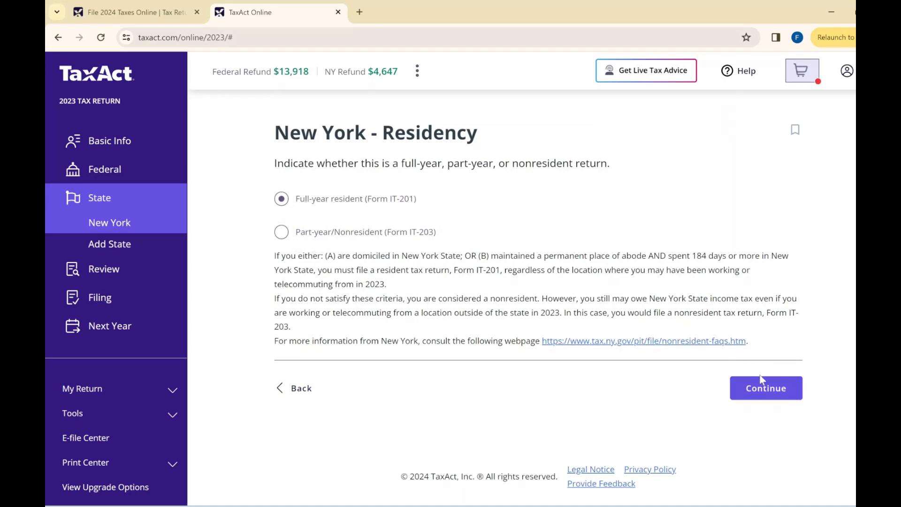
left_click(768, 392)
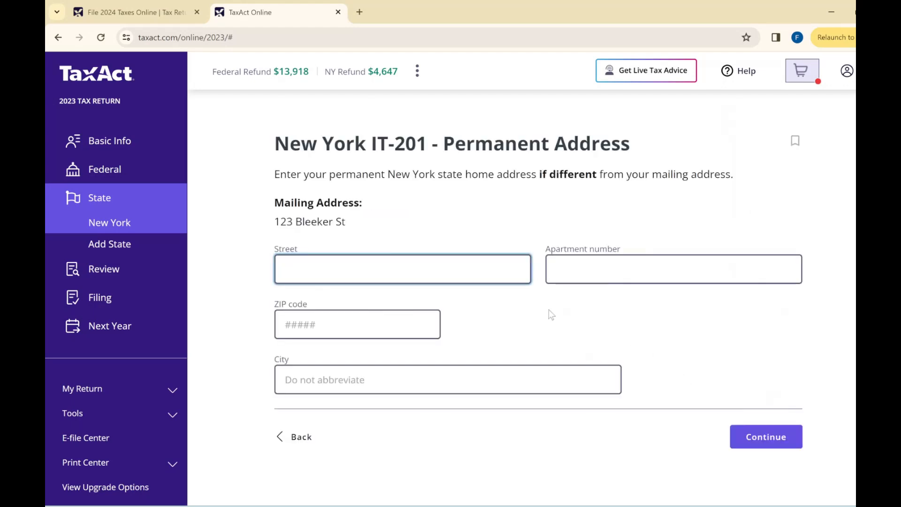
- Continue through the New York permanent address and the county and school district pages with all fields left unfilled
scroll(482, 324, "down", 1)
left_click(790, 394)
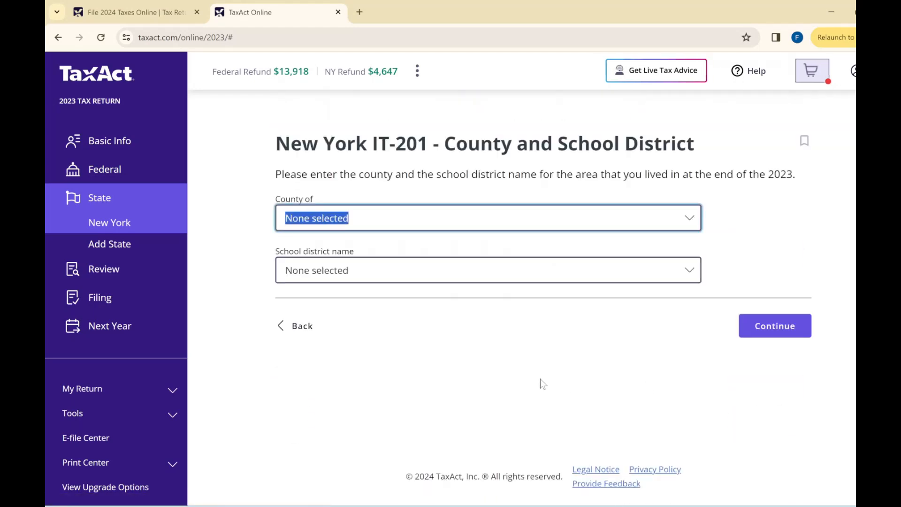
left_click(789, 327)
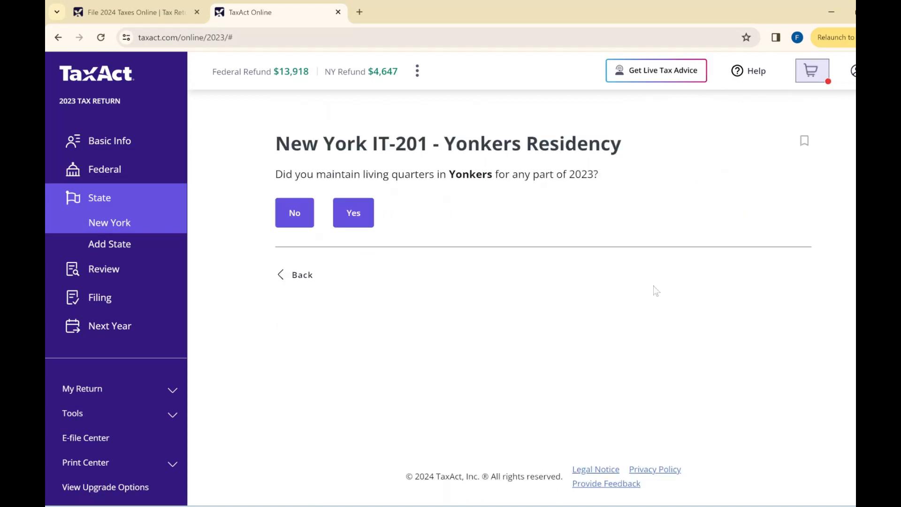
- Answer No to the Yonkers and New York City residency questions, choosing "Did not work or live in Yonkers" and keeping "Did not live in the city"
left_click(293, 212)
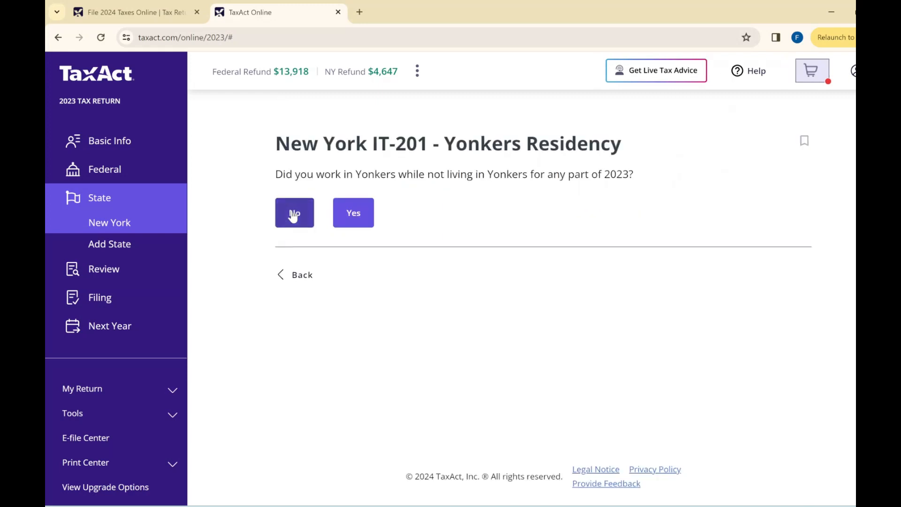
left_click(293, 214)
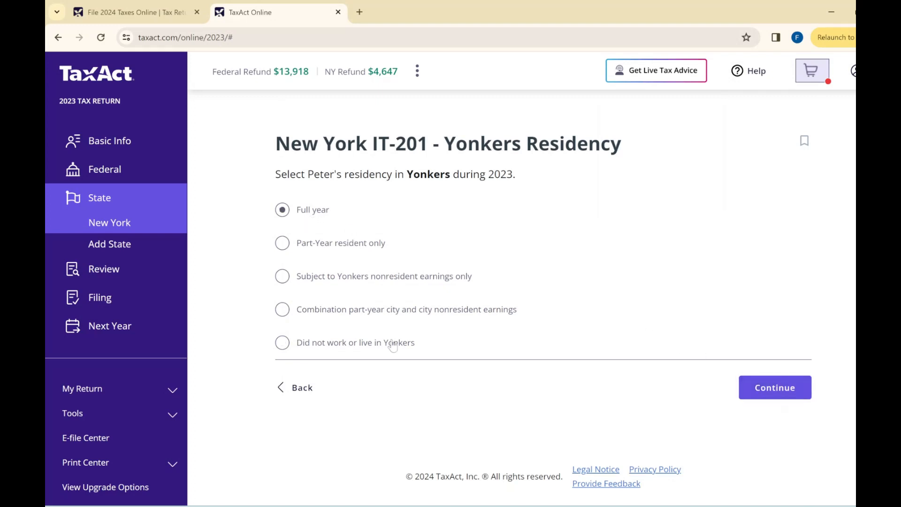
left_click(344, 337)
left_click(779, 388)
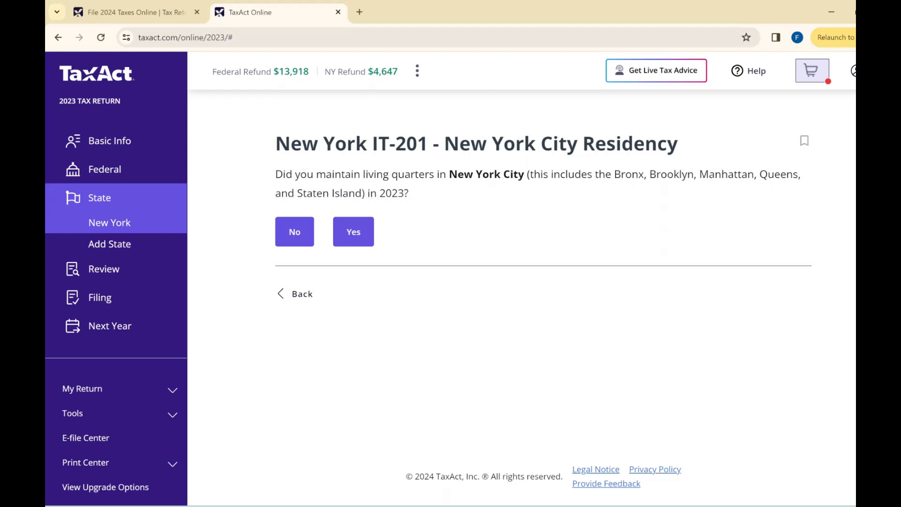
left_click(292, 233)
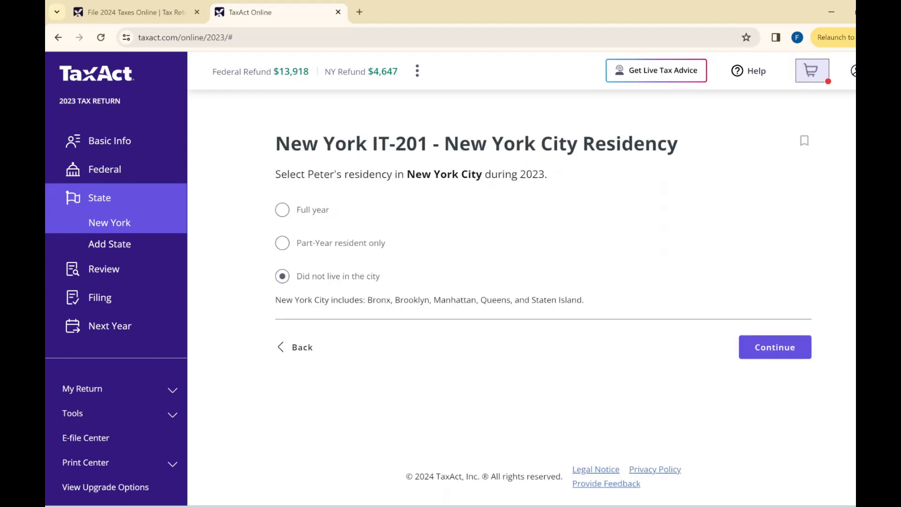
left_click(759, 345)
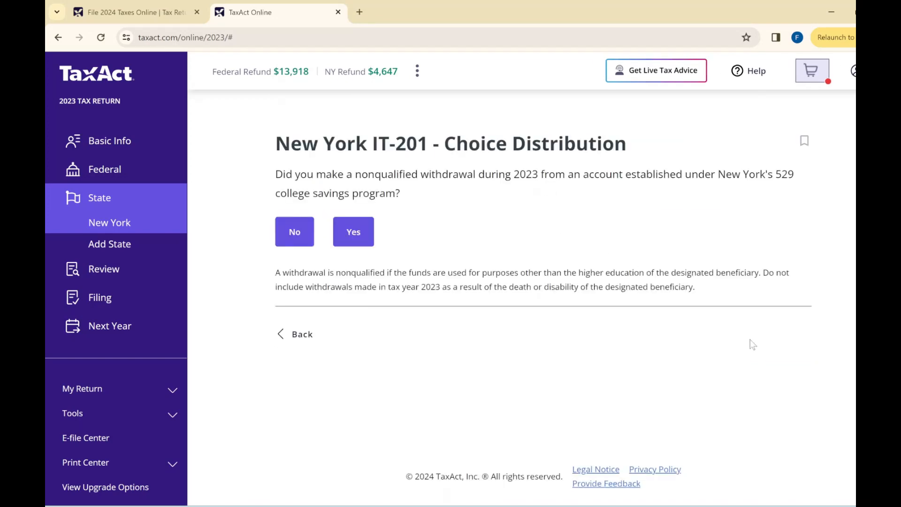
- Answer No to the New York questions on nonqualified 529 withdrawals, moving expenses and reviewing the Form IT-225 modifications
left_click(293, 231)
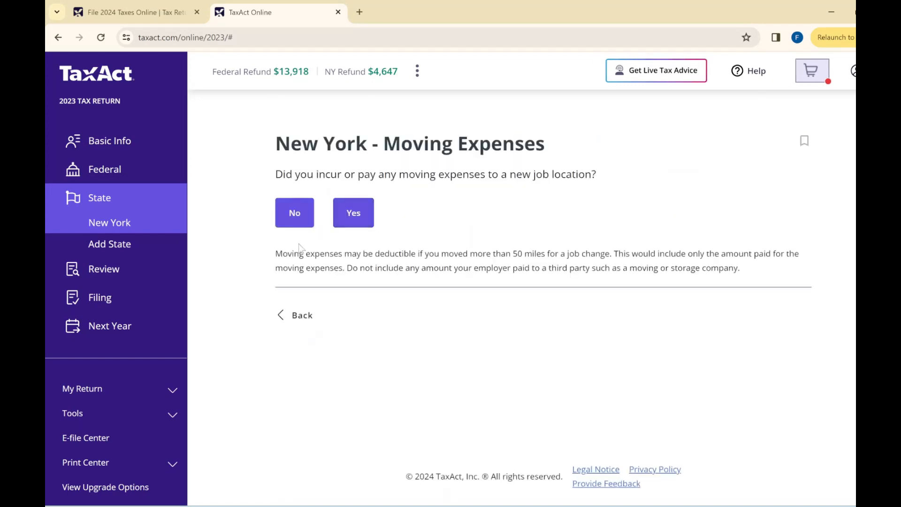
left_click(280, 224)
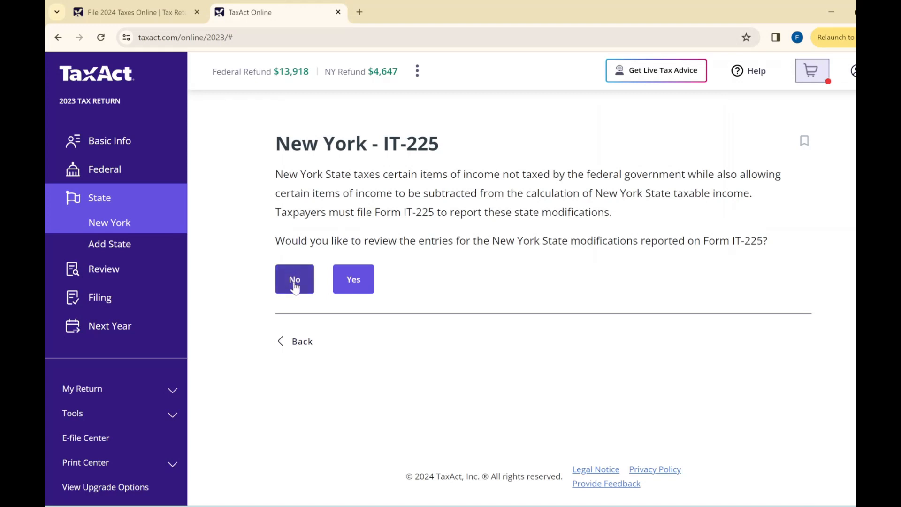
left_click(294, 284)
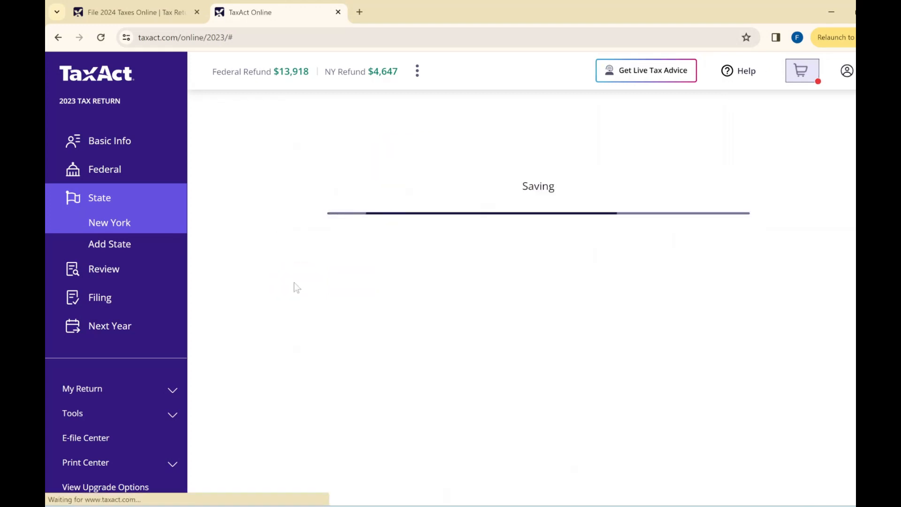
- Leave the New York tuition savings deduction amounts blank and answer No to paying qualified college tuition expenses
scroll(649, 314, "down", 1)
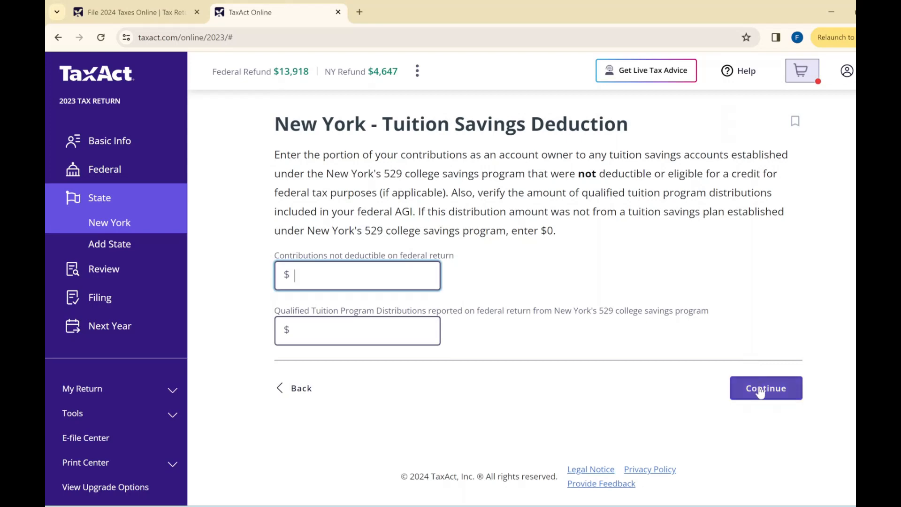
left_click(756, 386)
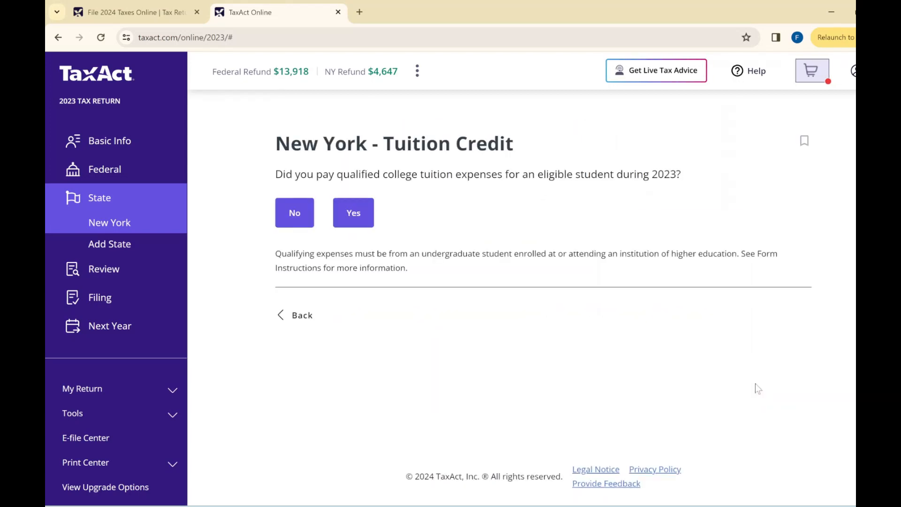
left_click(309, 216)
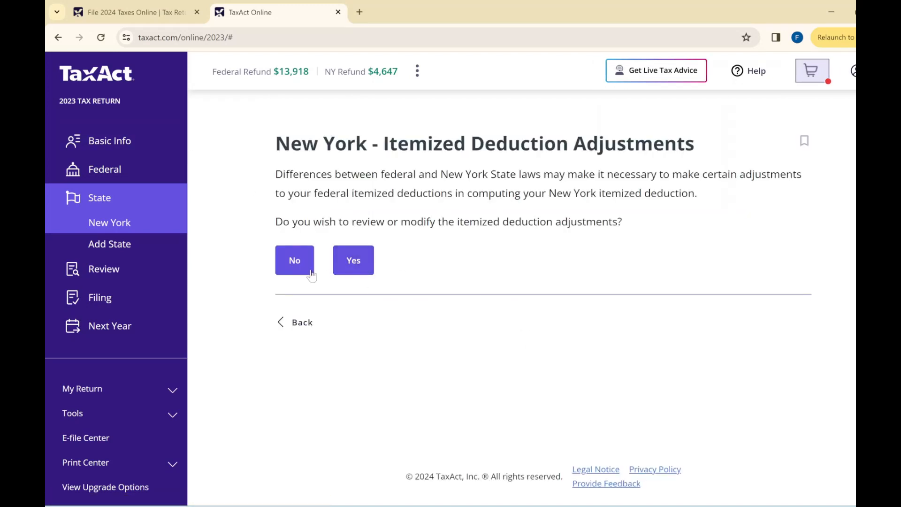
- Decline the New York itemized deduction adjustments, the resident credit on Form IT-112-R and the other credits or taxes on Form IT-201-ATT
left_click(302, 272)
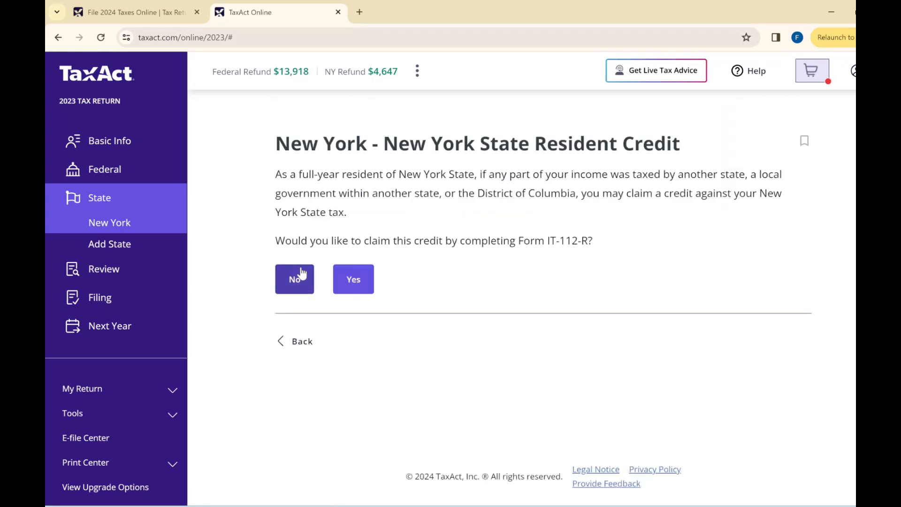
left_click(301, 272)
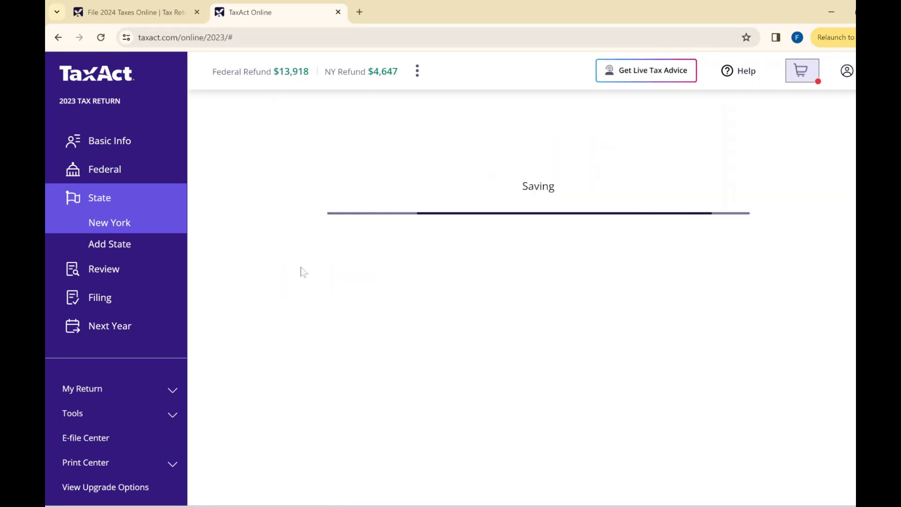
left_click(295, 395)
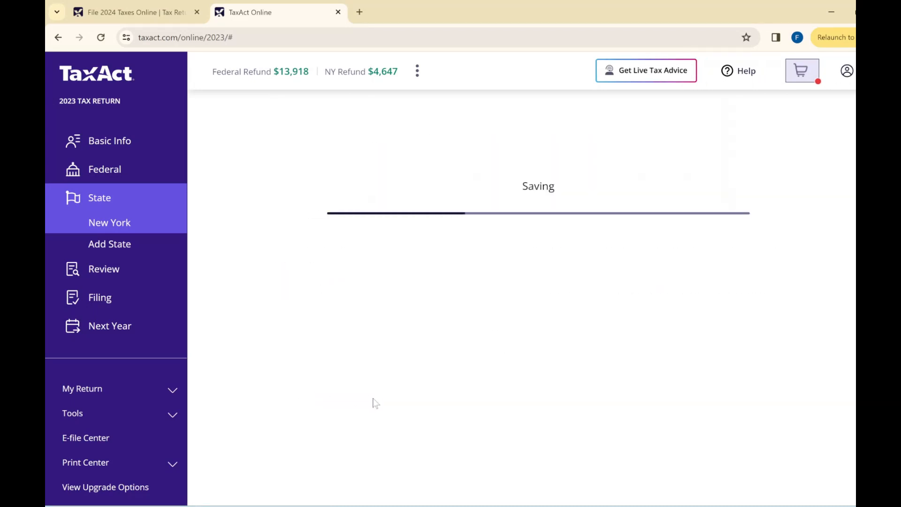
scroll(325, 388, "down", 5)
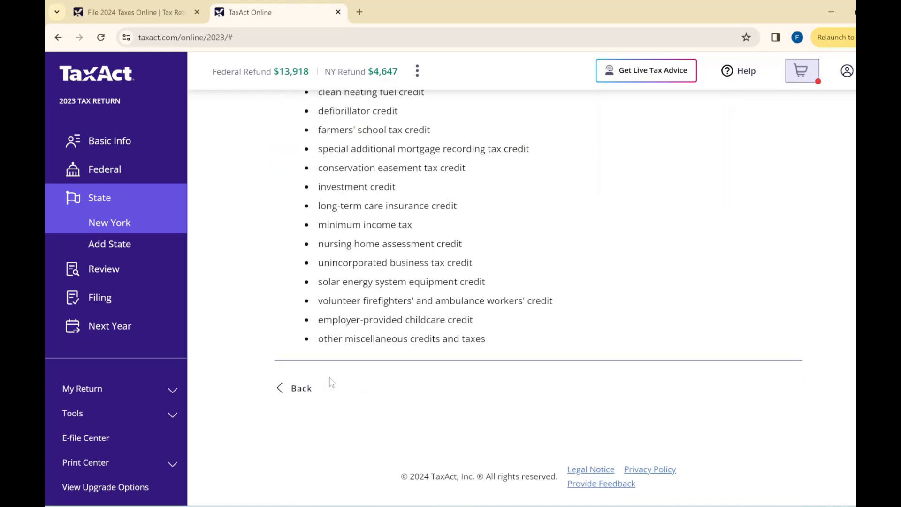
scroll(314, 395, "up", 5)
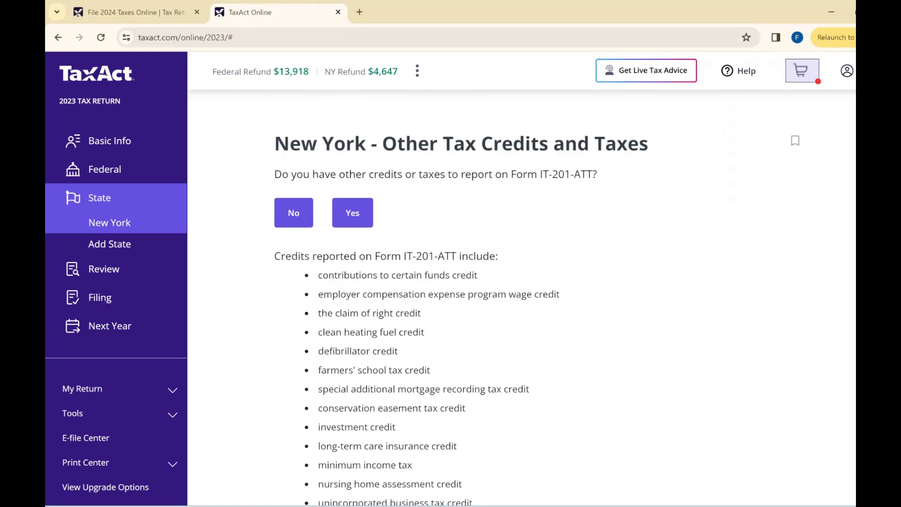
left_click(290, 202)
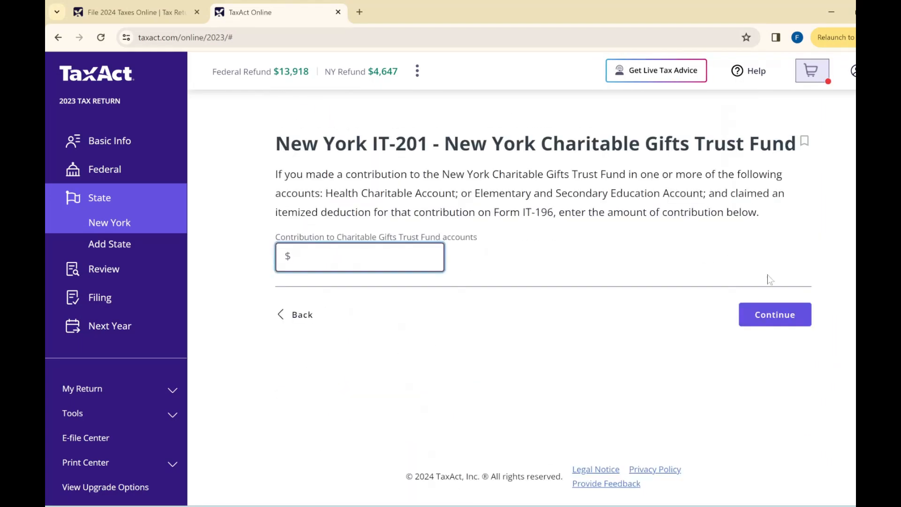
- Continue through the Charitable Gifts Trust Fund and Voluntary Gifts pages with all contribution amounts left blank
left_click(778, 314)
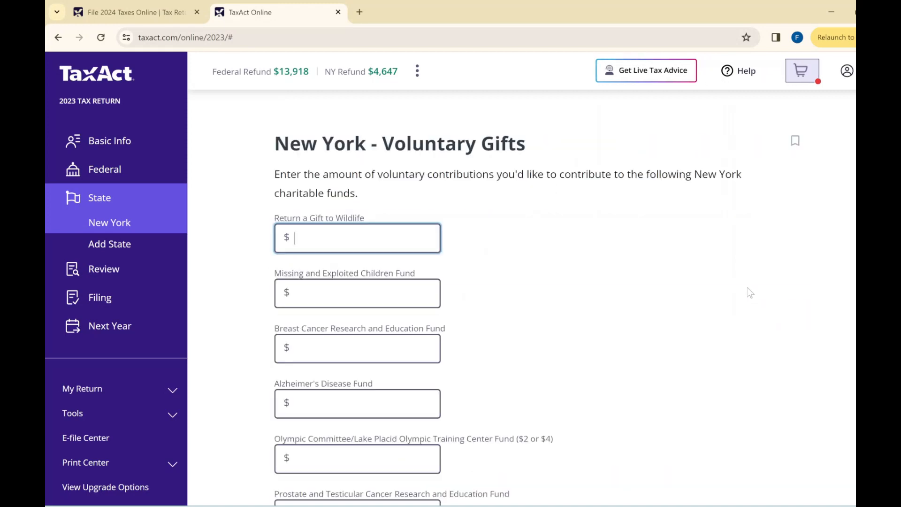
scroll(578, 355, "down", 4)
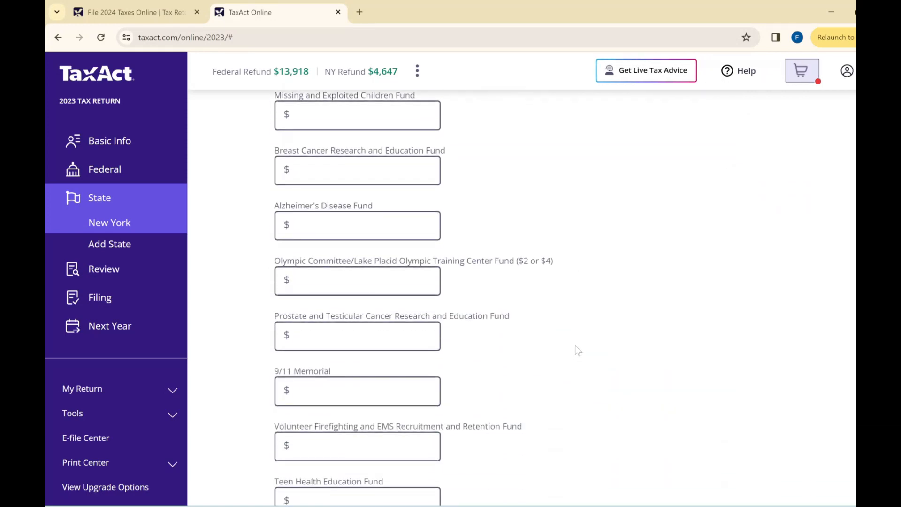
scroll(577, 350, "down", 20)
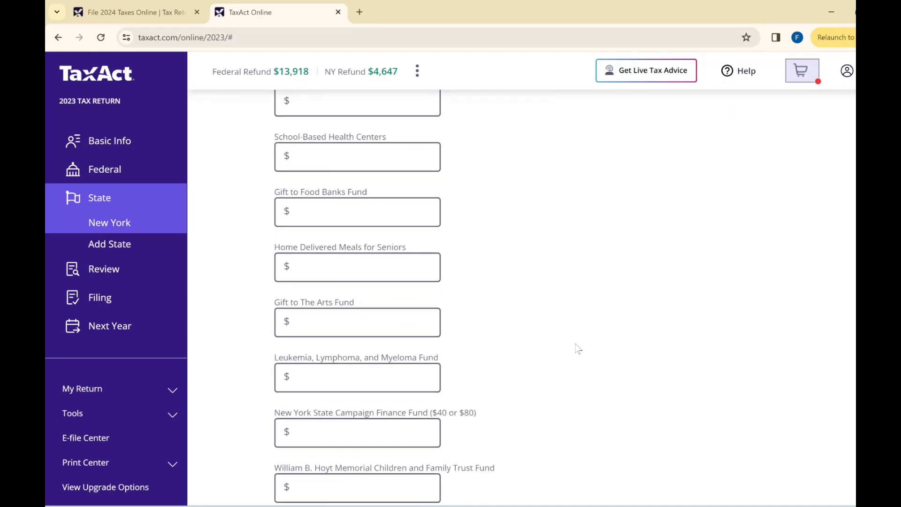
scroll(577, 348, "down", 8)
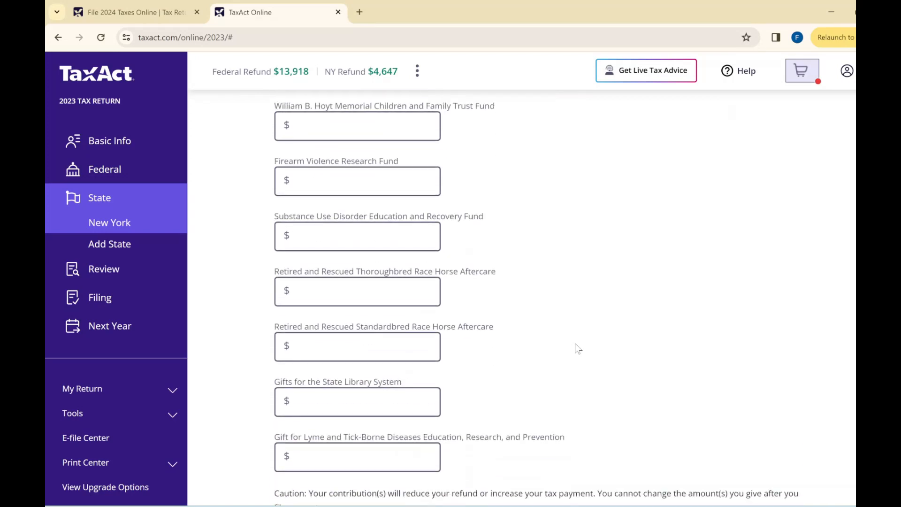
scroll(578, 348, "down", 3)
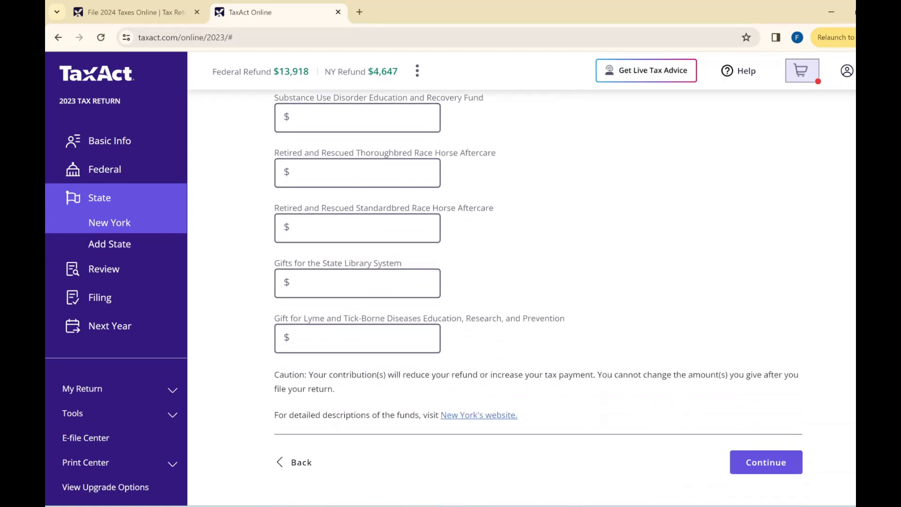
scroll(774, 318, "down", 2)
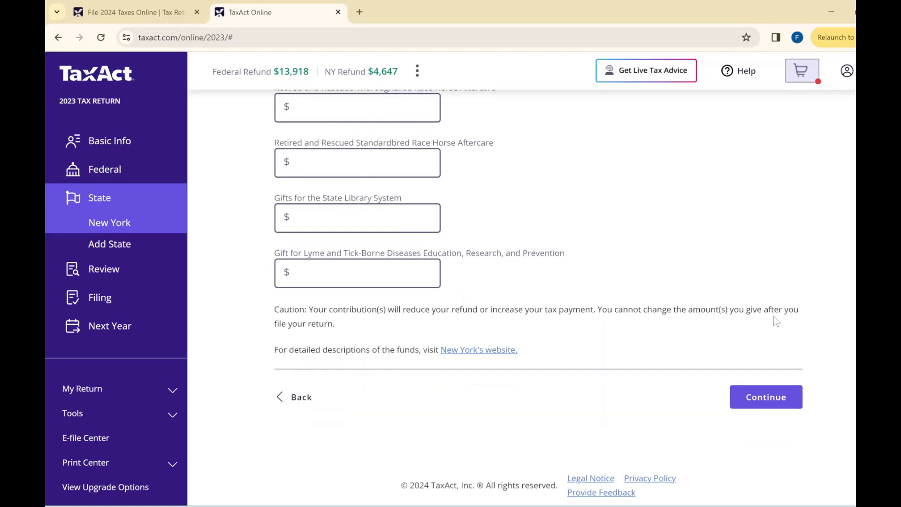
left_click(769, 390)
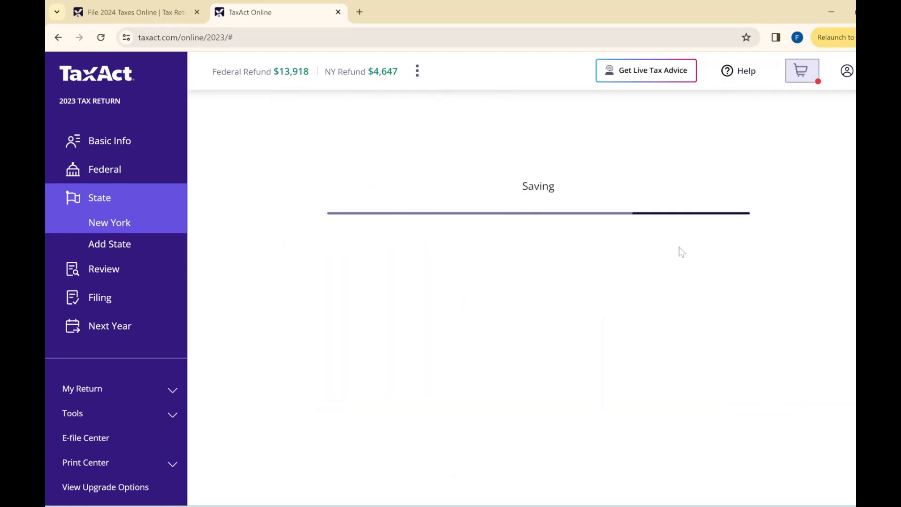
- Keep "Do not include sales or use tax on your 2023 New York return" selected and answer No to being subject to the MCTMT
left_click(294, 261)
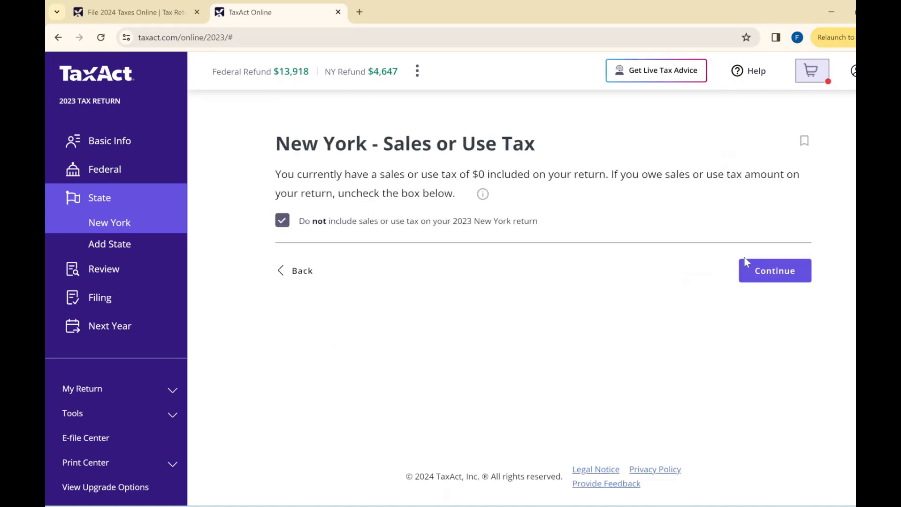
left_click(798, 273)
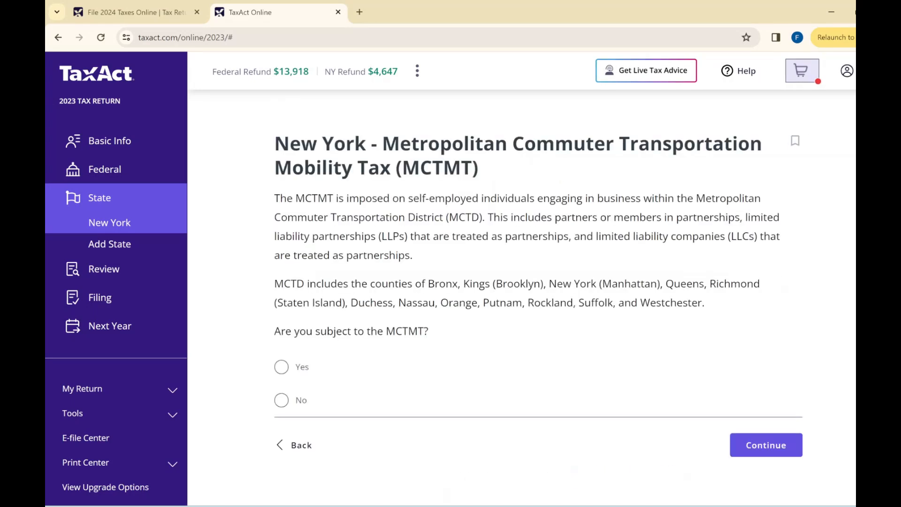
left_click(282, 400)
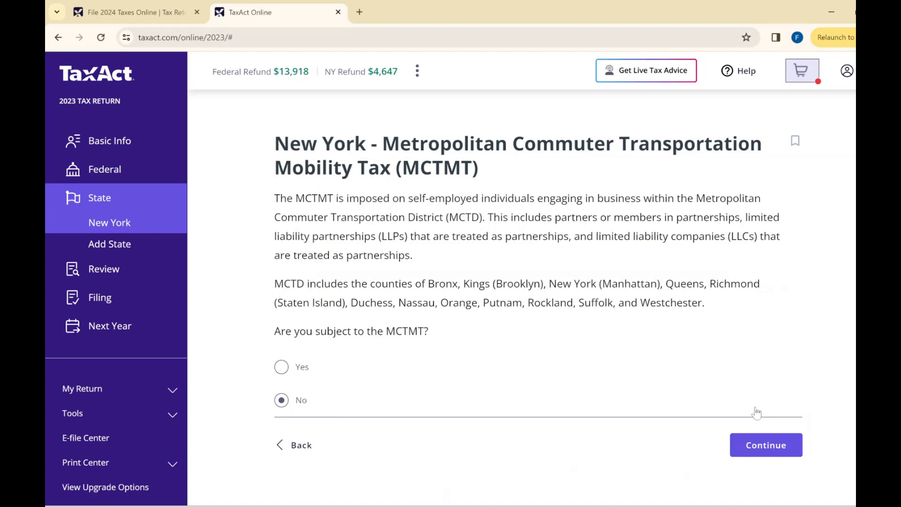
left_click(767, 451)
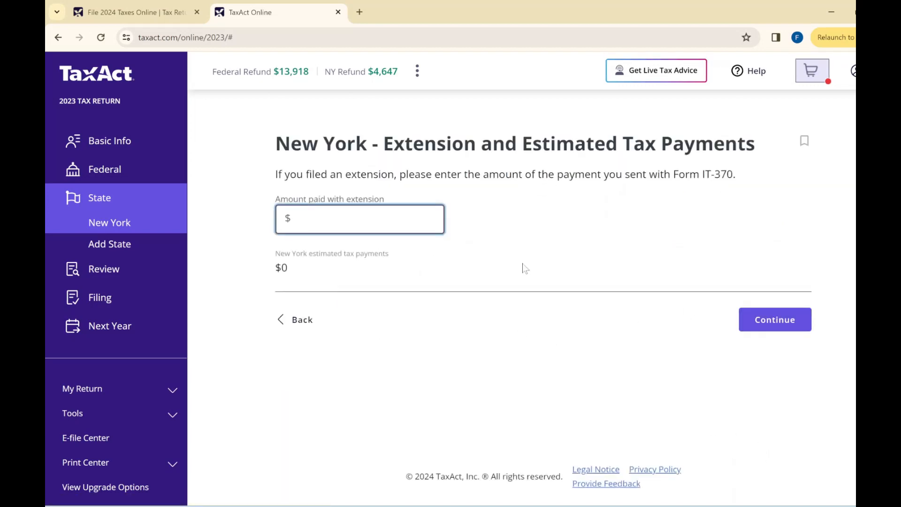
- Leave the extension payment blank and answer No to the New York Estimated Tax Worksheet and the Form IT-195 refund allocation
left_click(771, 328)
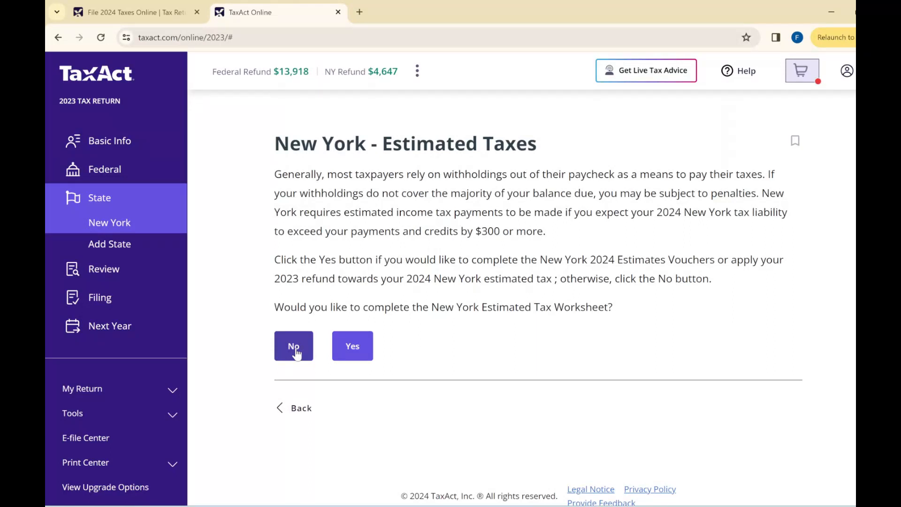
left_click(296, 353)
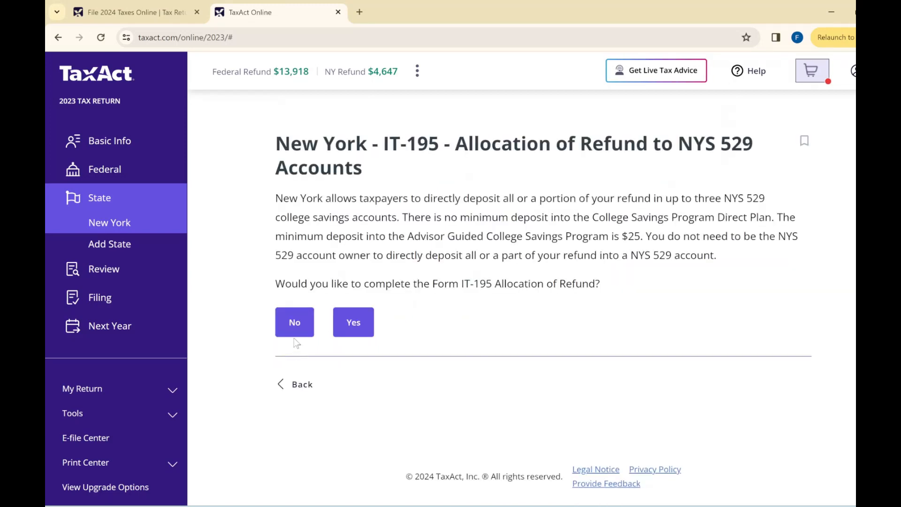
left_click(294, 326)
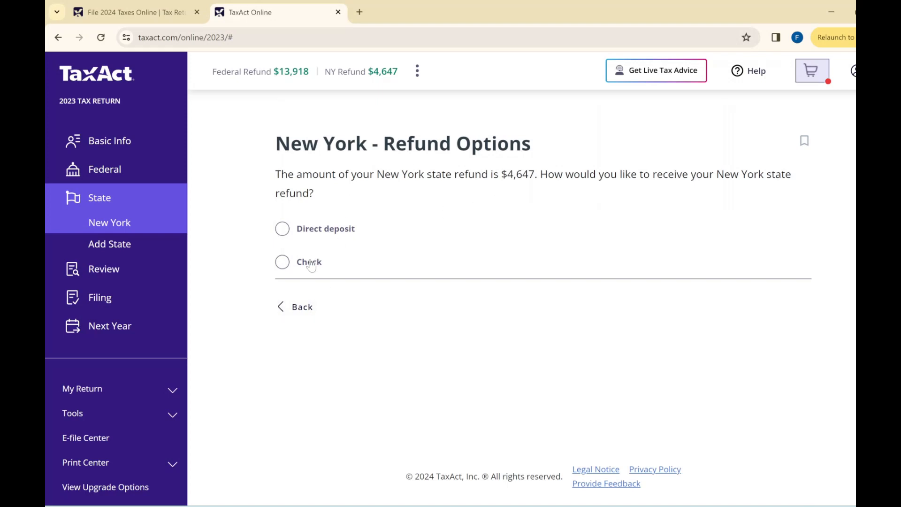
- Choose Direct deposit for the New York refund and continue past the bank account details and summary without entering an account
left_click(325, 230)
left_click(774, 307)
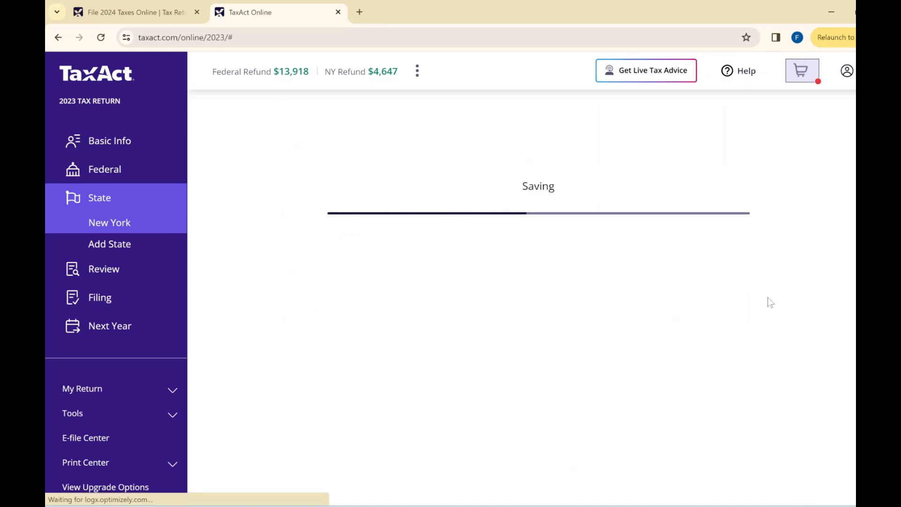
scroll(621, 325, "down", 4)
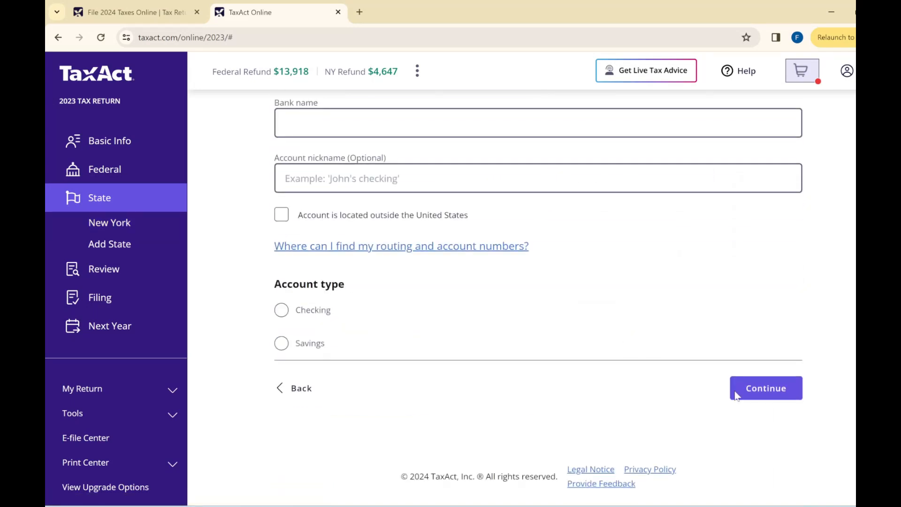
left_click(751, 392)
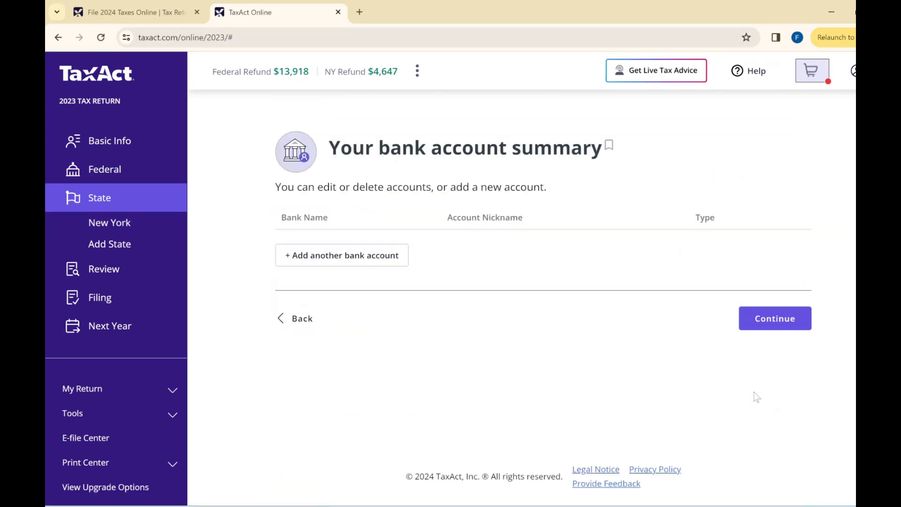
left_click(789, 324)
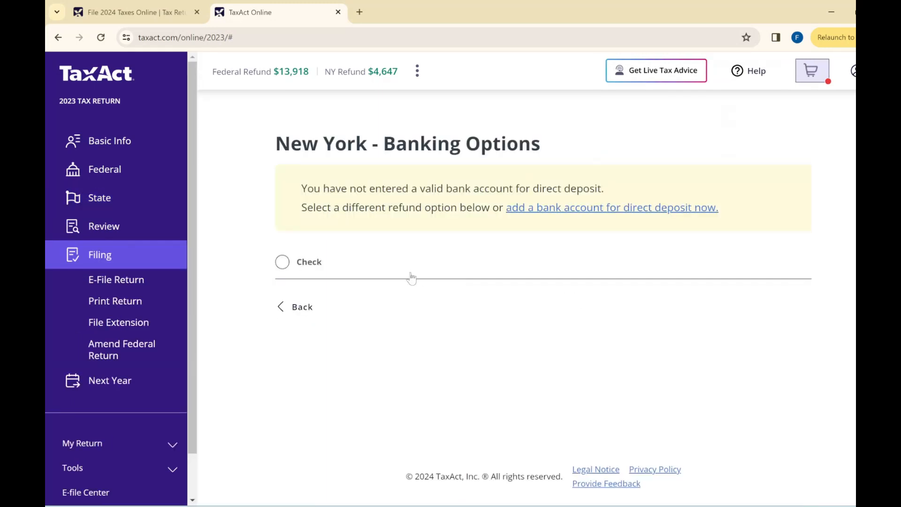
scroll(162, 258, "down", 1)
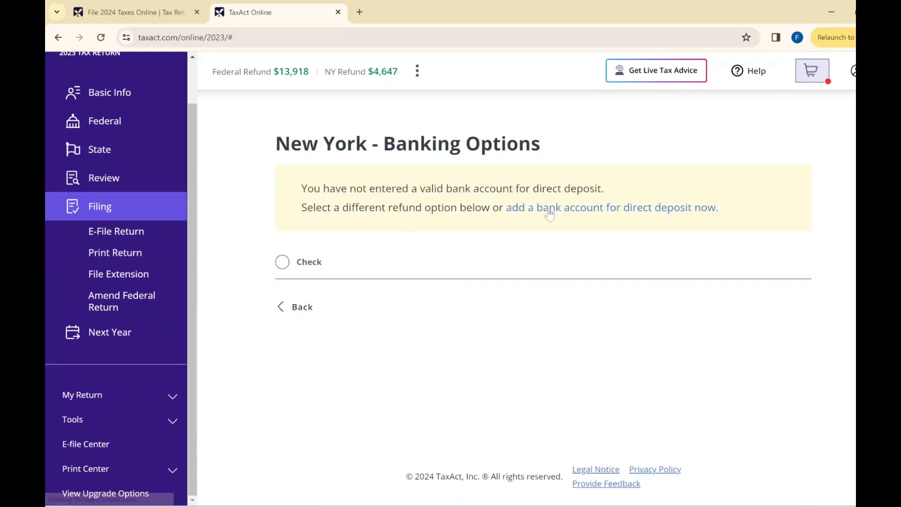